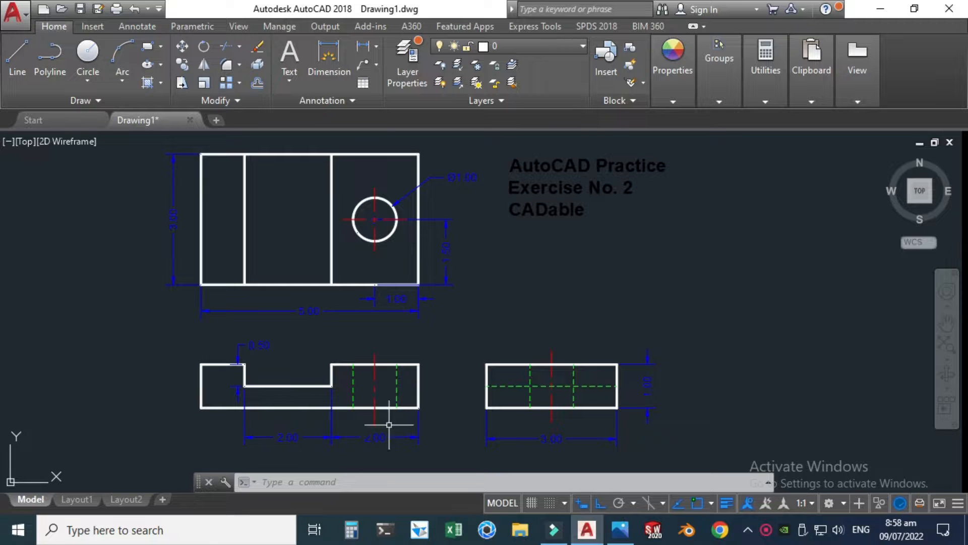
pyautogui.click(545, 46)
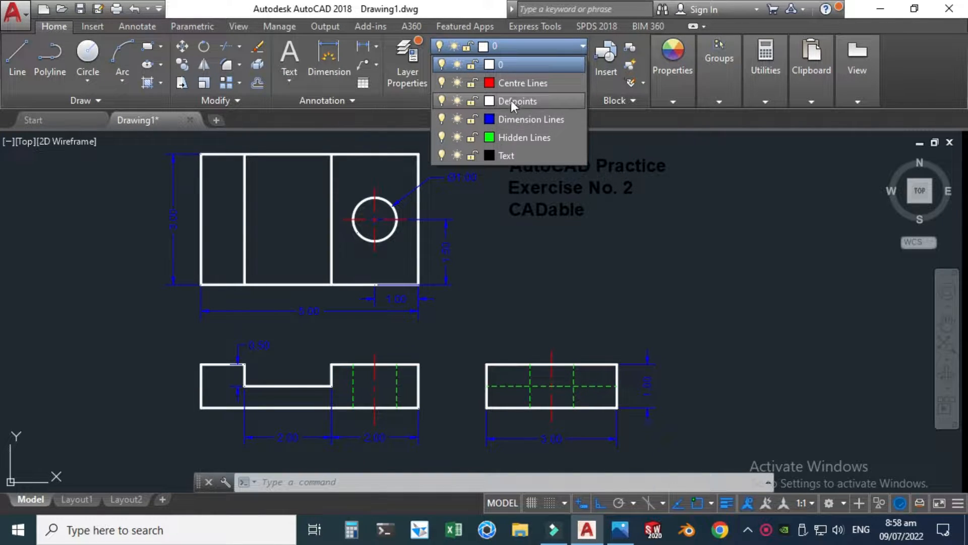
pyautogui.click(575, 279)
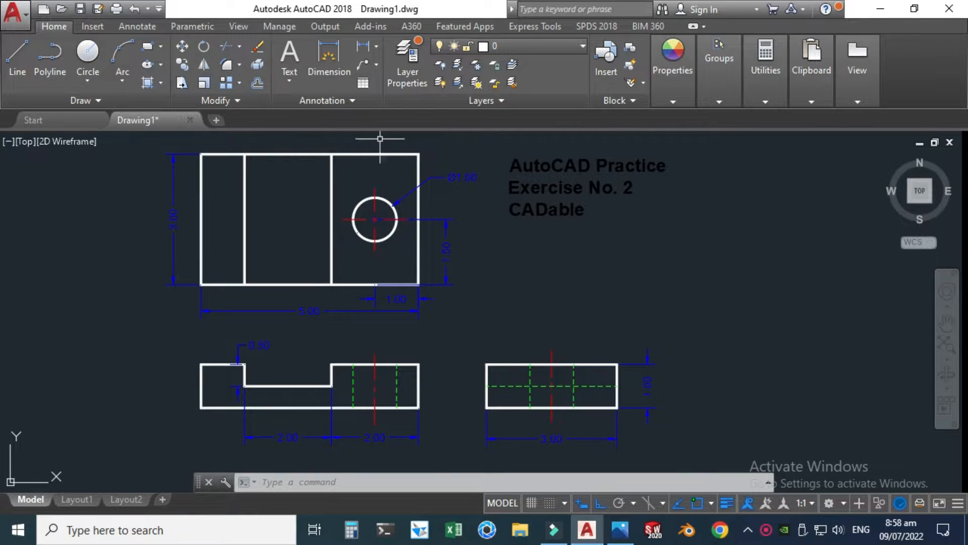
pyautogui.scroll(-2, 558, 298)
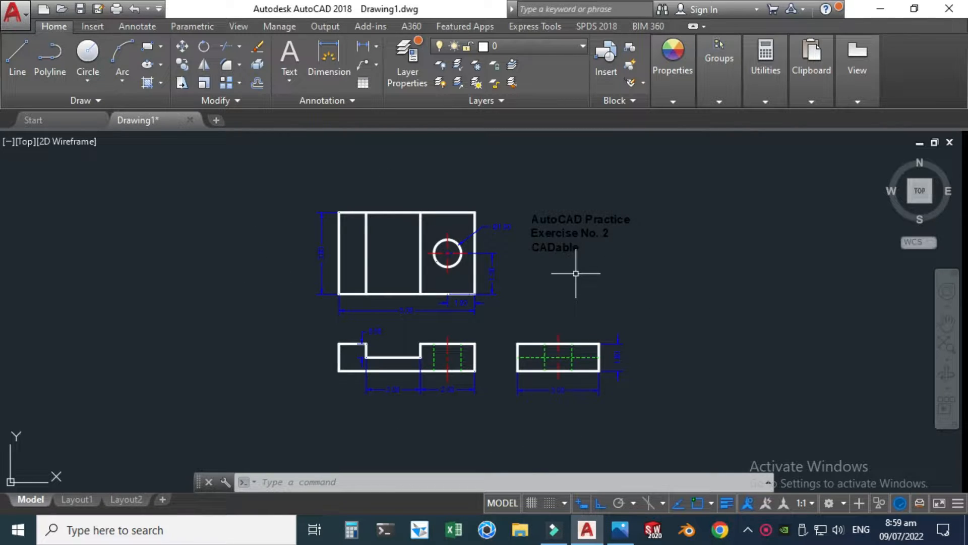
# Step: Create a new drawing from the "acad -Named Plot Styles" template
pyautogui.click(26, 18)
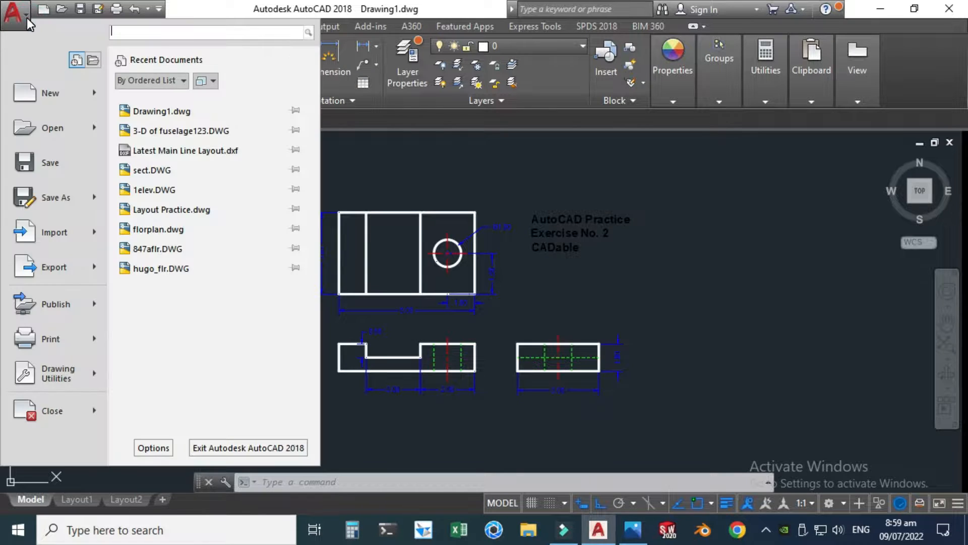
pyautogui.click(62, 93)
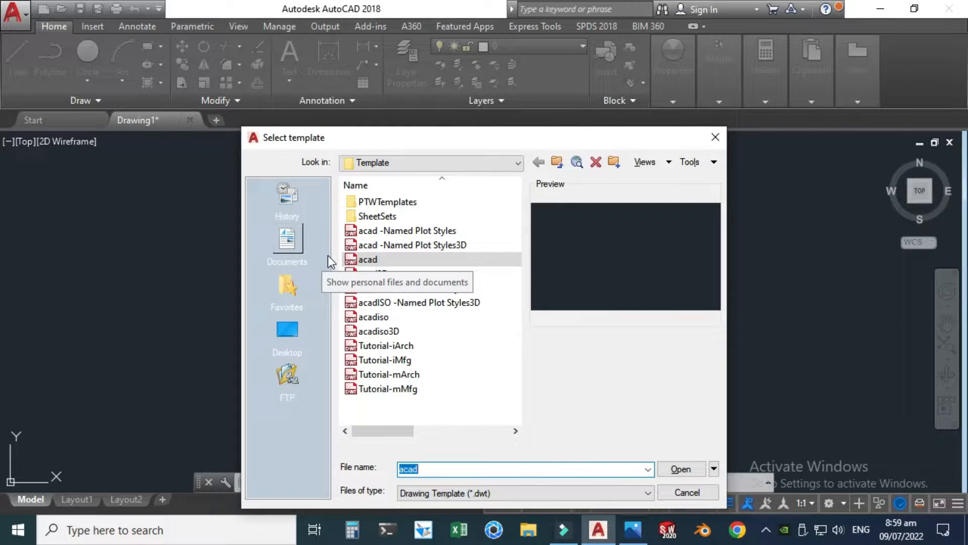
pyautogui.click(397, 233)
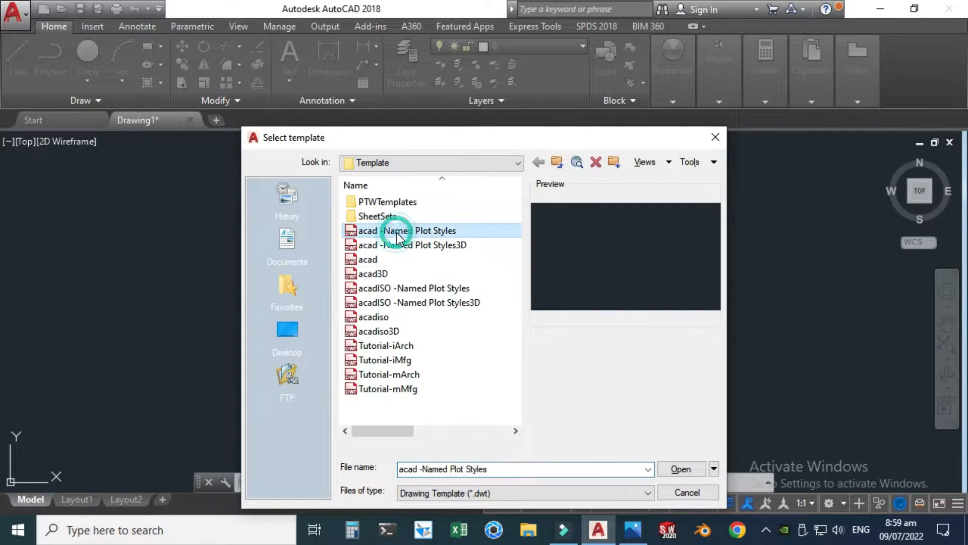
pyautogui.click(684, 469)
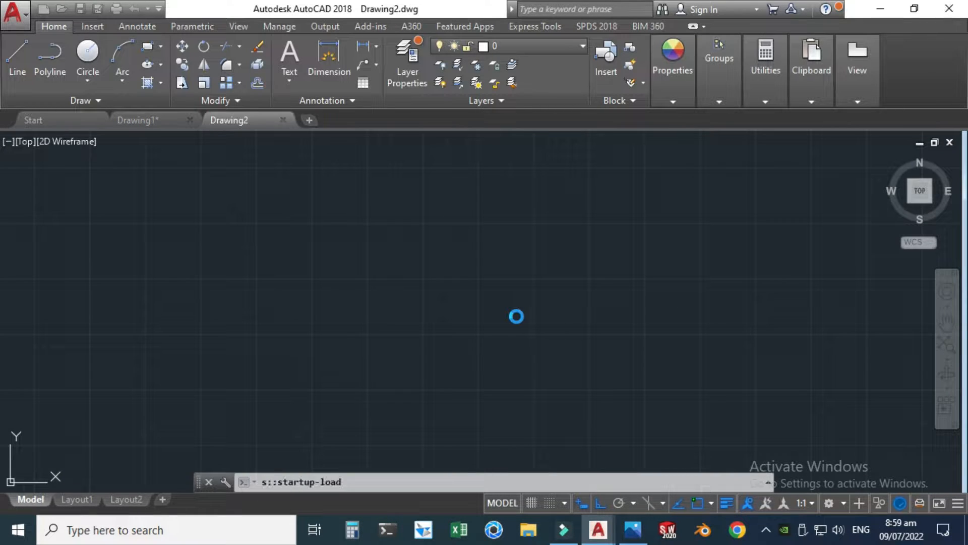
# Step: Set the drawing units' decimal length precision to 0.0 and turn off the drawing grid
pyautogui.click(476, 479)
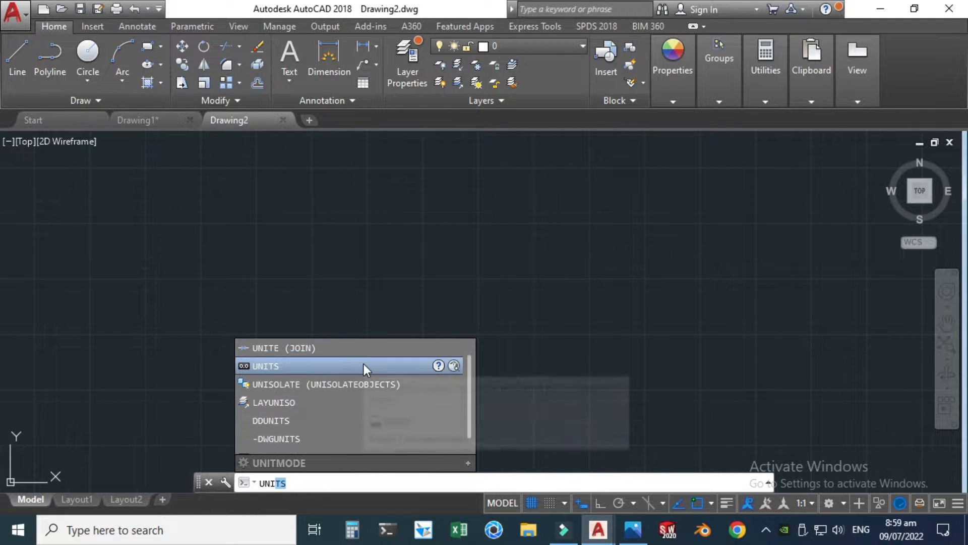
pyautogui.click(364, 364)
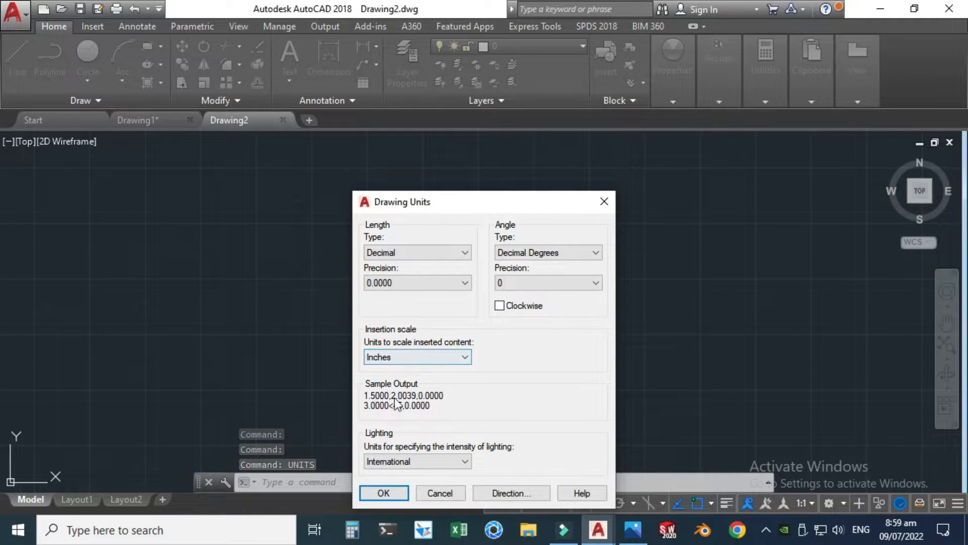
pyautogui.click(416, 282)
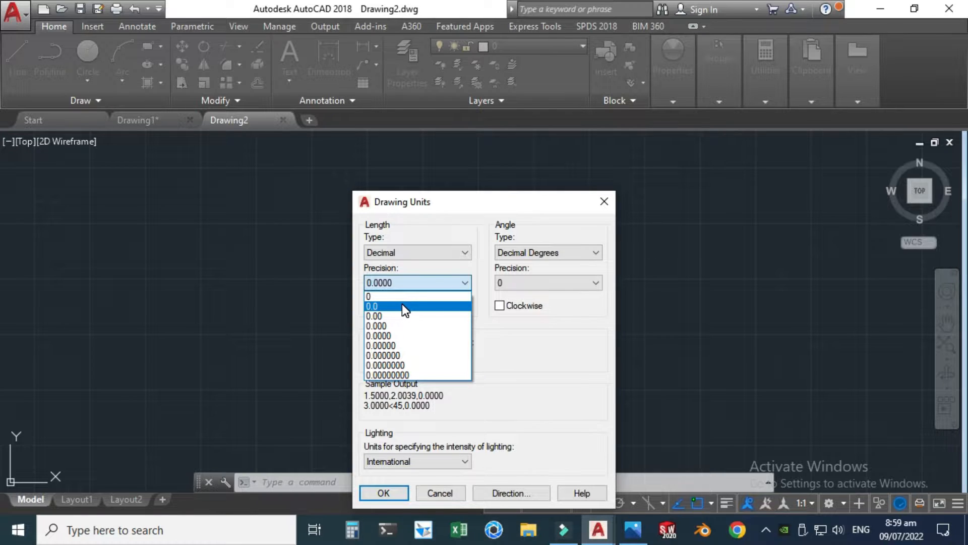
pyautogui.click(402, 306)
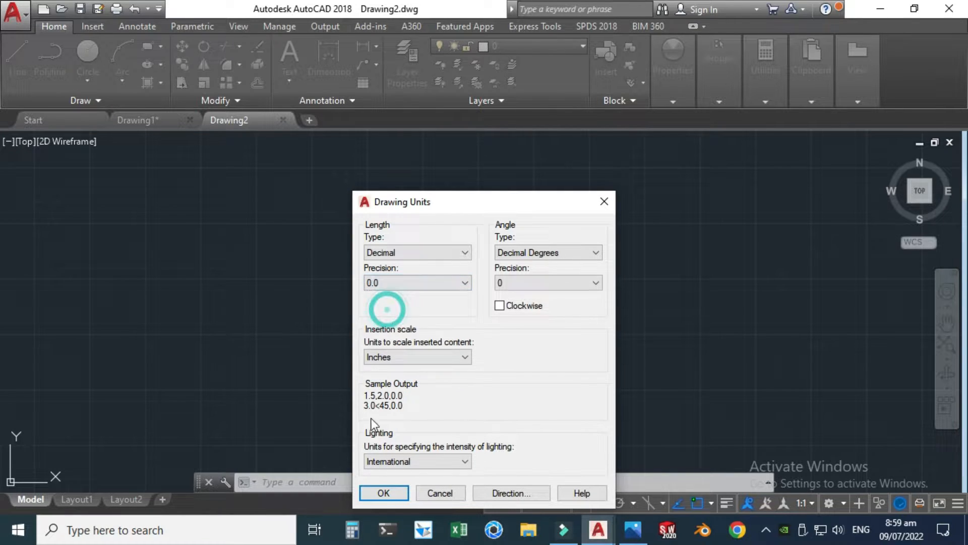
pyautogui.click(384, 493)
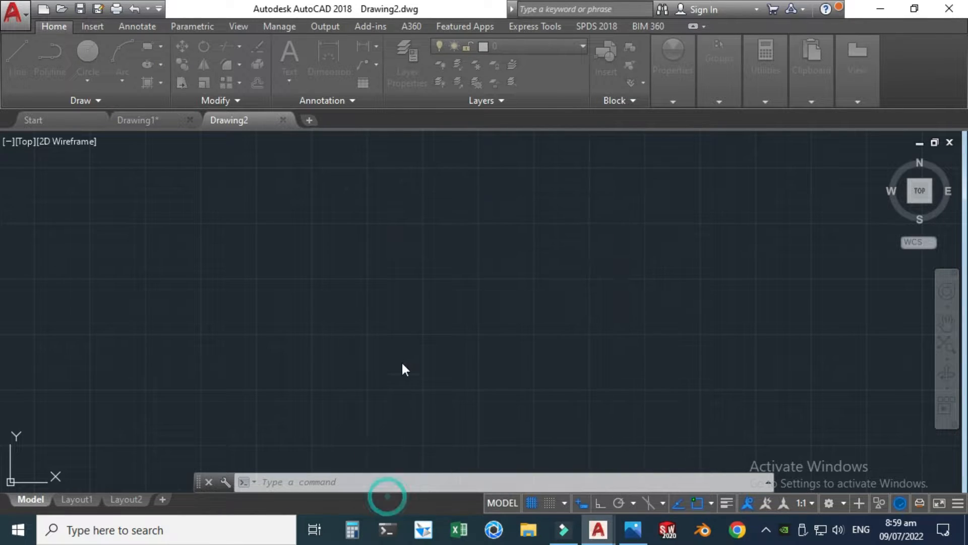
pyautogui.click(531, 503)
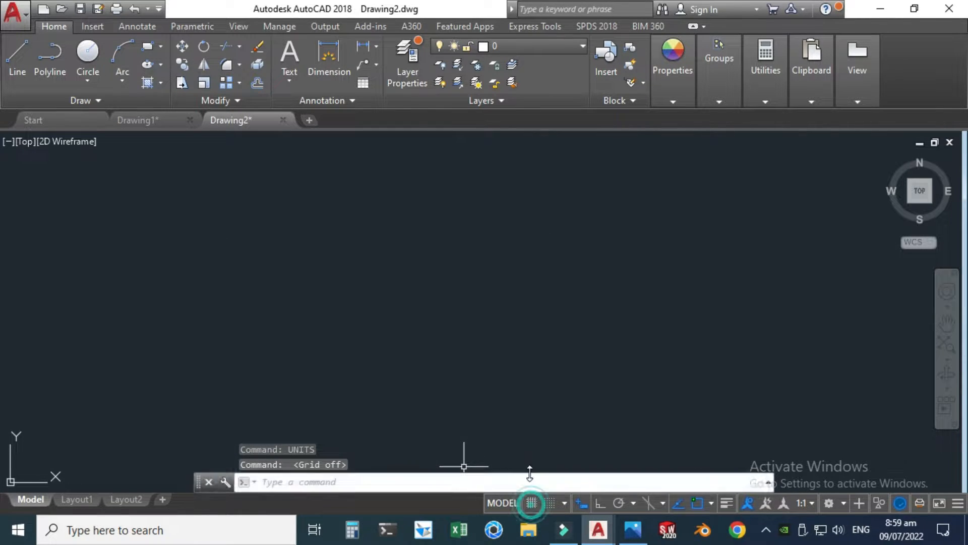
# Step: After checking the reference image, draw the front view's horizontal base line 5 inches long with ortho mode on
pyautogui.click(633, 531)
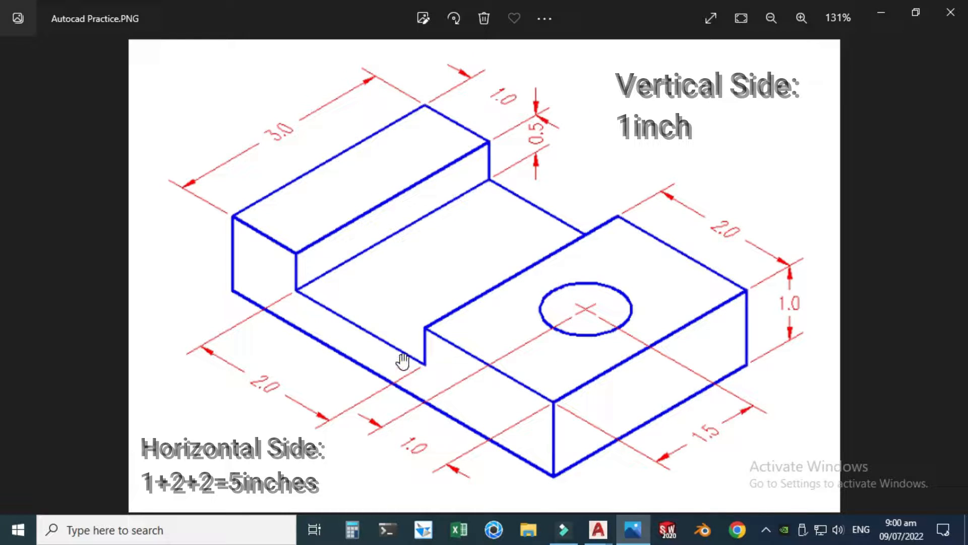
pyautogui.moveTo(598, 530)
pyautogui.click(653, 470)
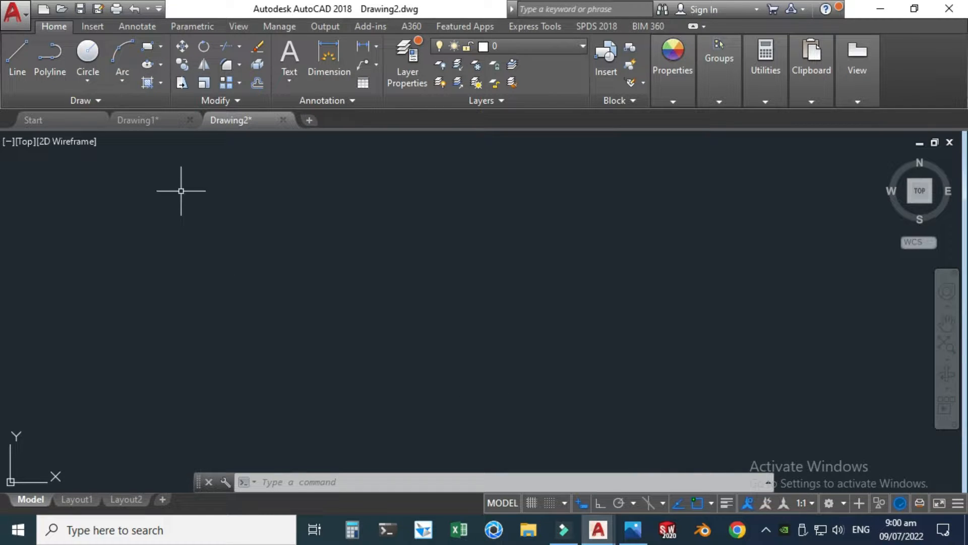
pyautogui.click(15, 55)
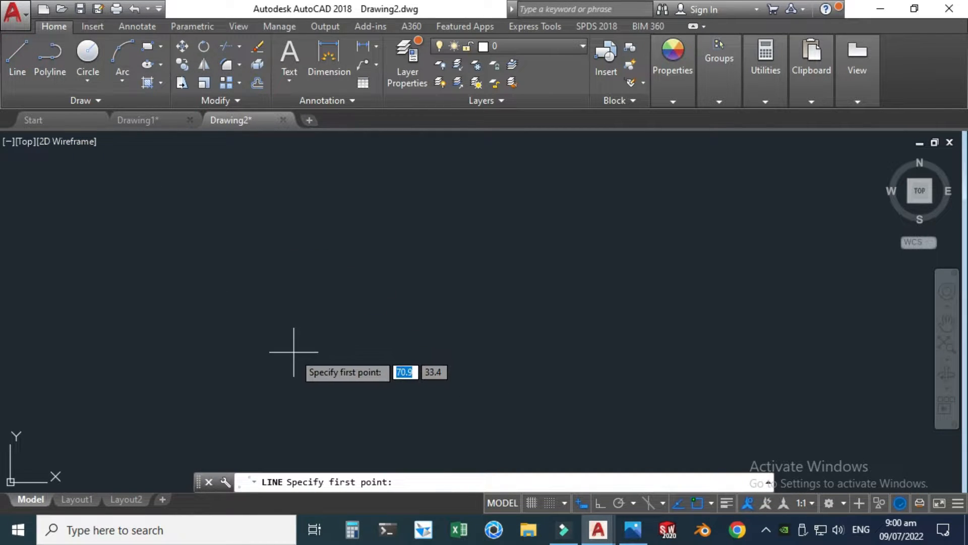
pyautogui.click(598, 504)
pyautogui.click(289, 369)
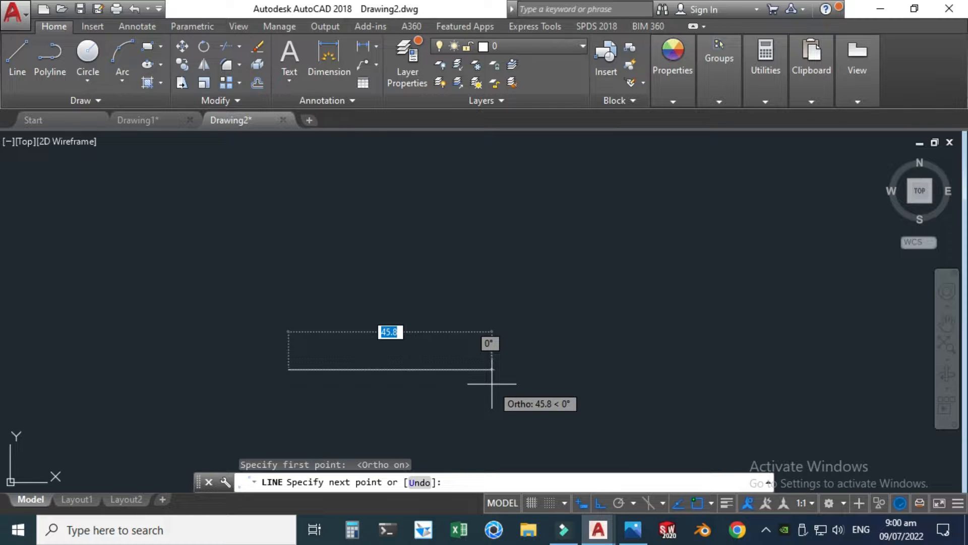
pyautogui.write('5')
pyautogui.press('Return')
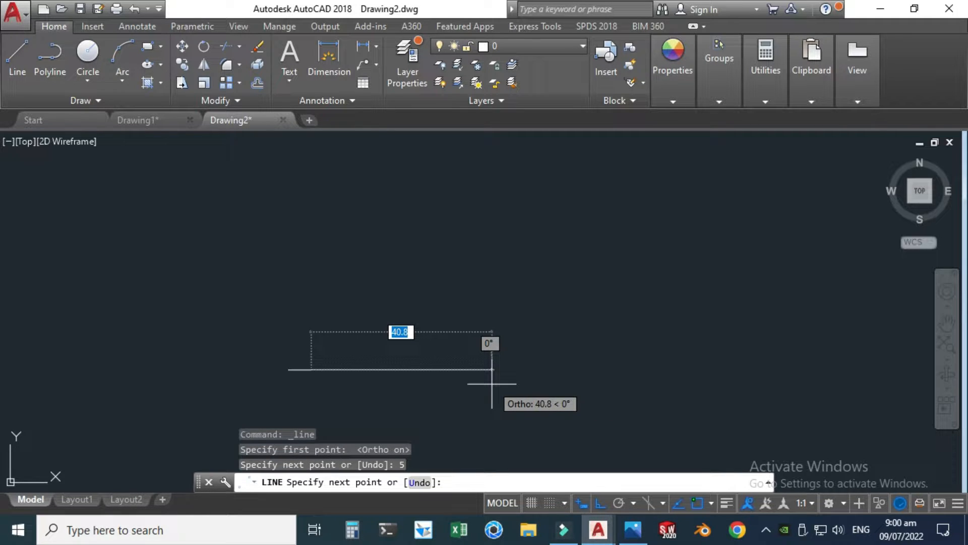
pyautogui.press('Escape')
pyautogui.scroll(10, 268, 372)
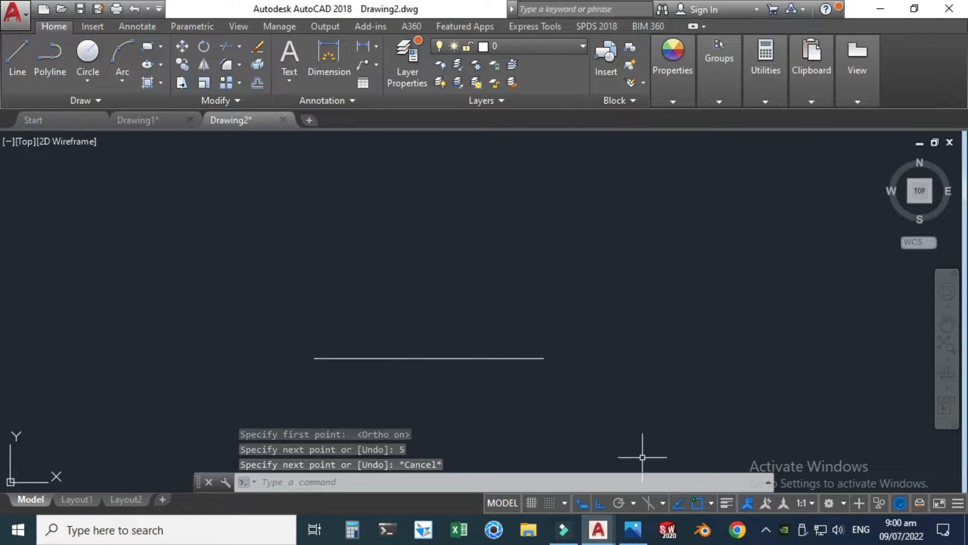
# Step: Draw a 1-inch vertical line upward from the right end of the base line, checking the reference image for the height
pyautogui.click(633, 530)
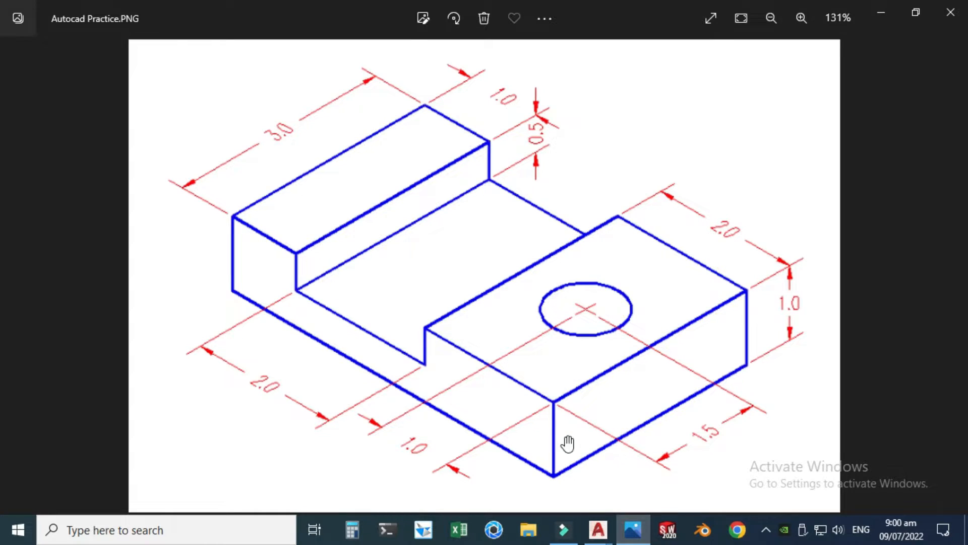
pyautogui.click(624, 529)
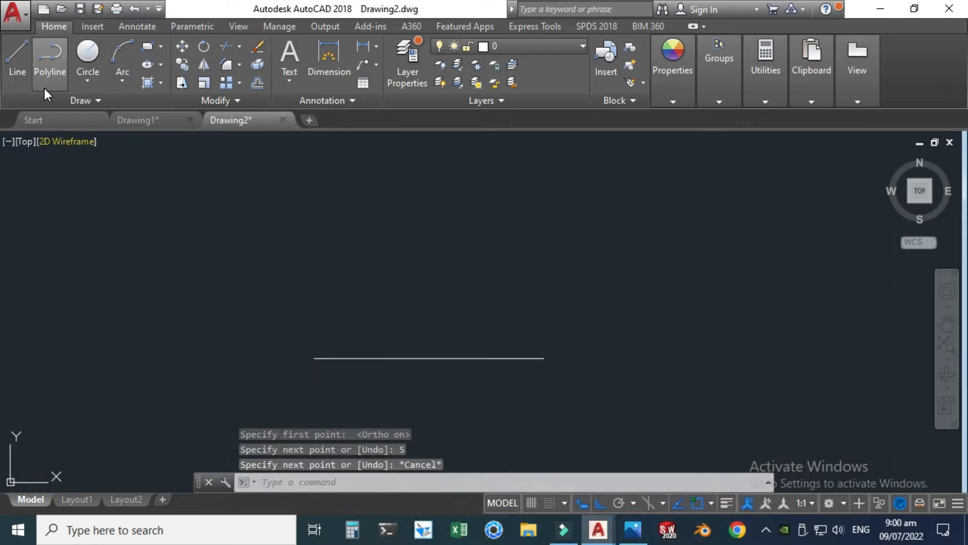
pyautogui.click(17, 56)
pyautogui.click(543, 358)
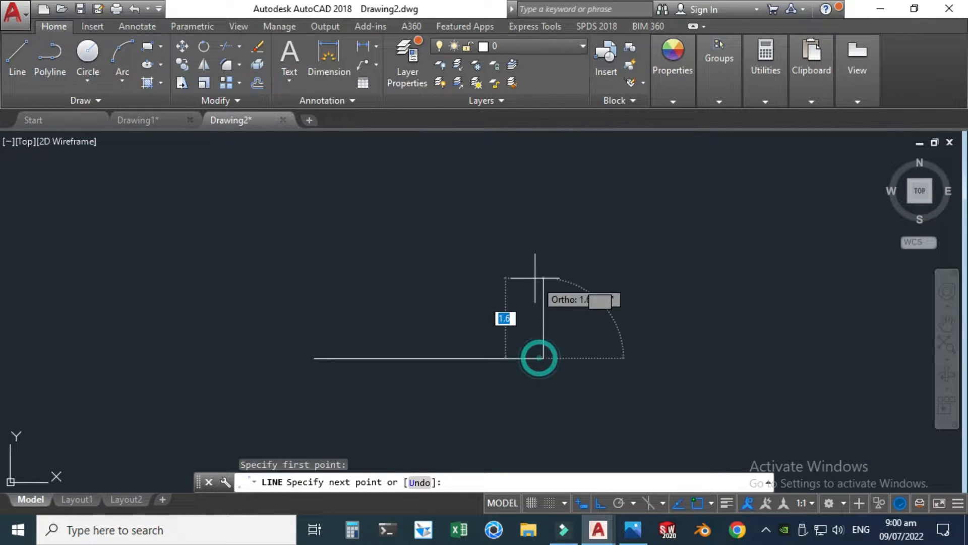
pyautogui.write('1')
pyautogui.press('Return')
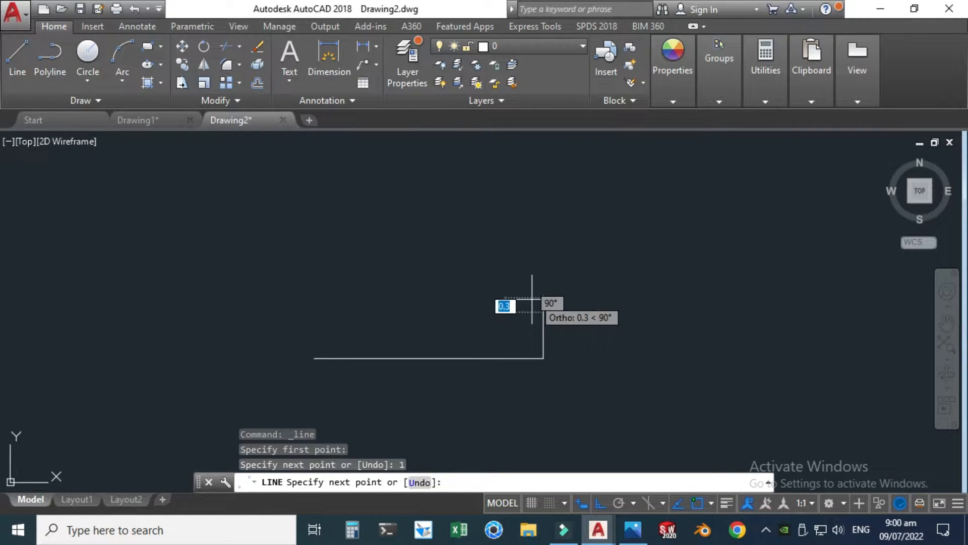
pyautogui.press('Escape')
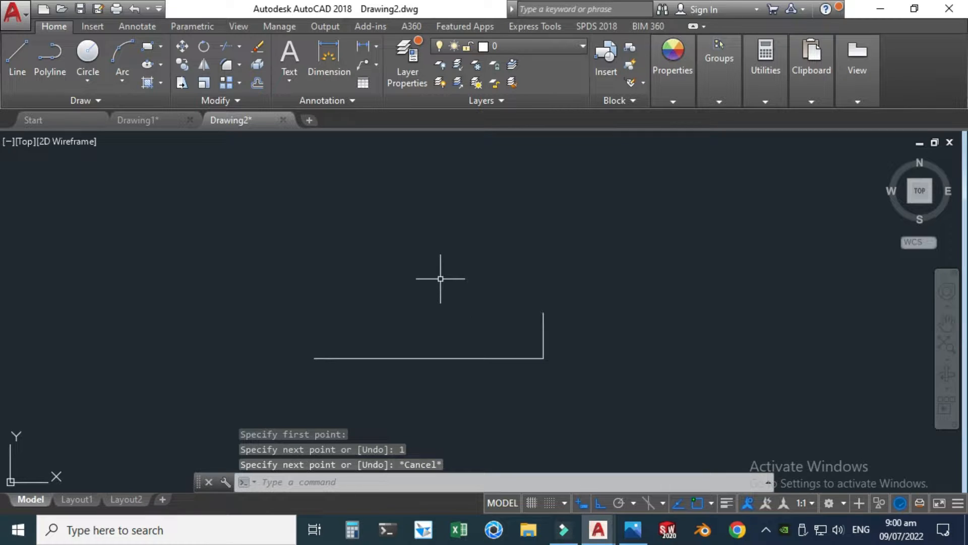
# Step: Draw a 1-inch vertical line upward from the left end of the base line
pyautogui.press('Return')
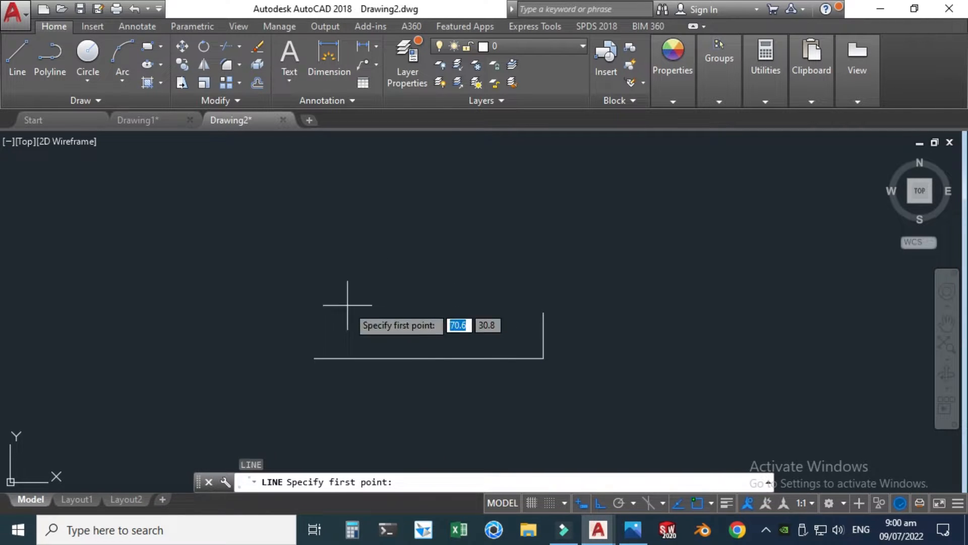
pyautogui.click(313, 358)
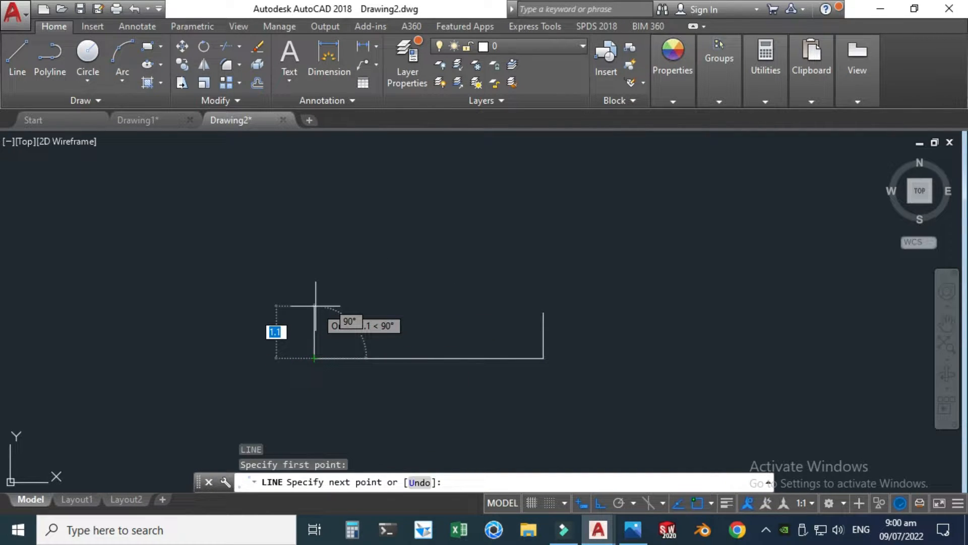
pyautogui.write('1')
pyautogui.press('Return')
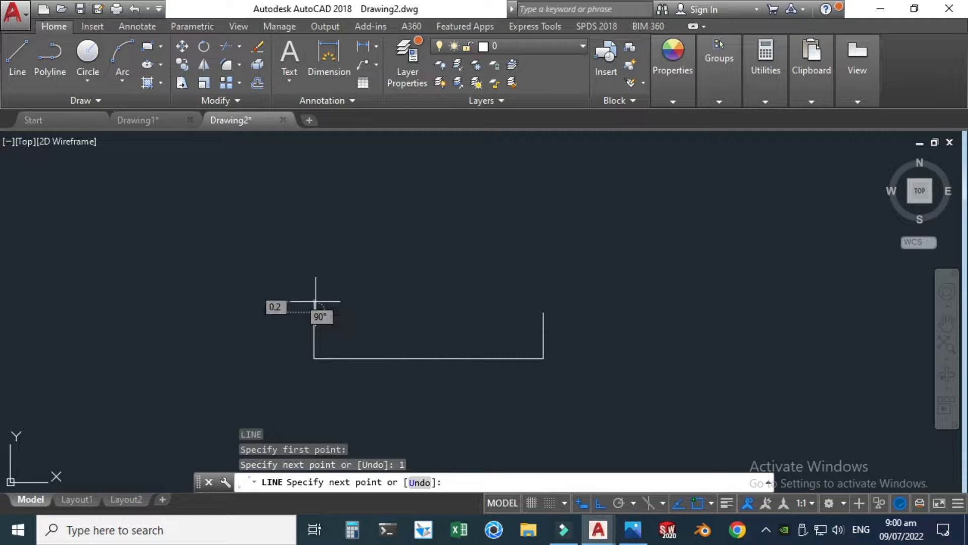
pyautogui.press('Escape')
# Step: From the top of the left vertical edge, draw a line 1 inch to the right and 0.5 inch down
pyautogui.click(632, 530)
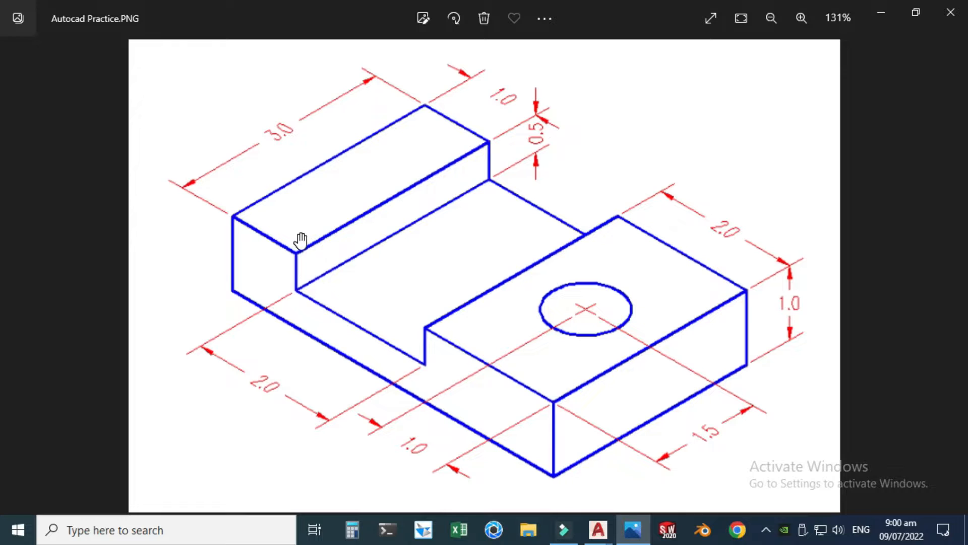
pyautogui.click(633, 529)
pyautogui.click(17, 56)
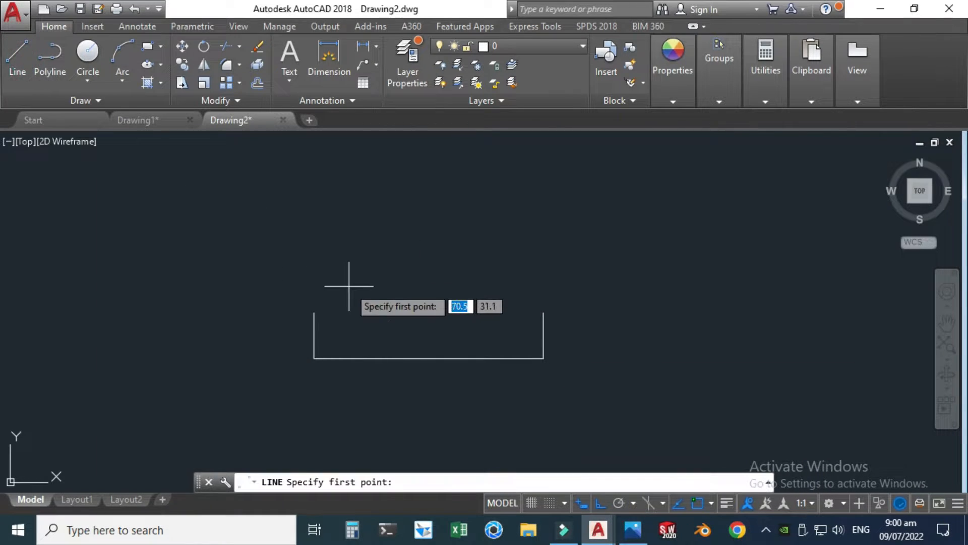
pyautogui.click(314, 312)
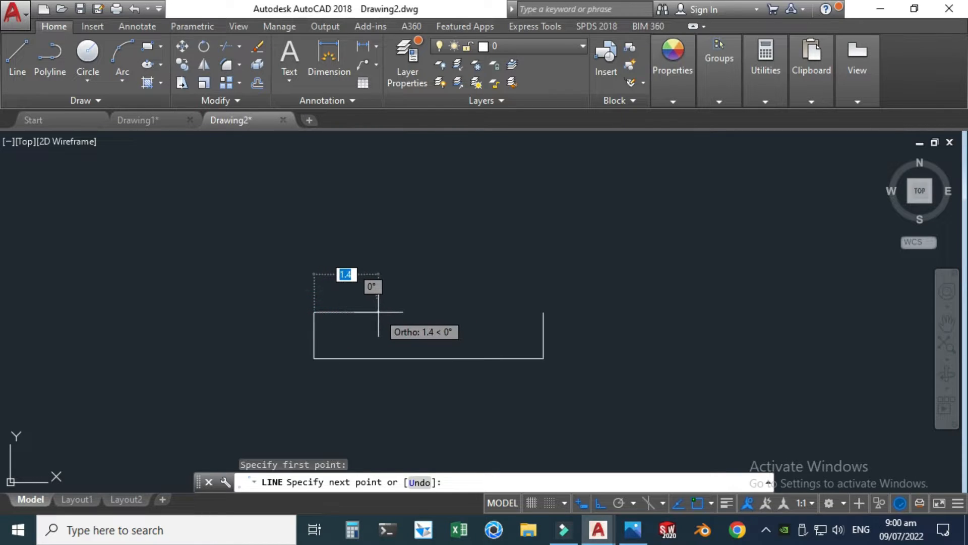
pyautogui.write('1')
pyautogui.press('Return')
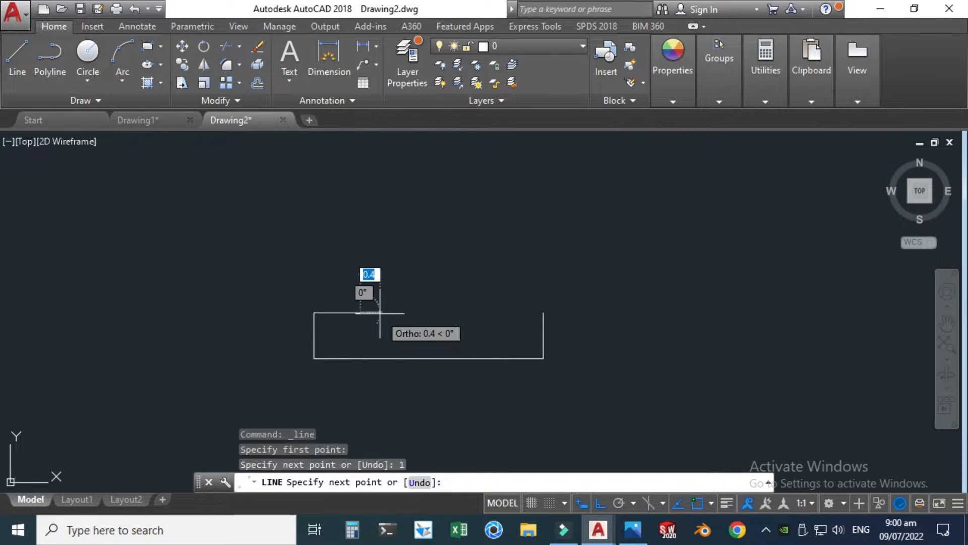
pyautogui.write('0')
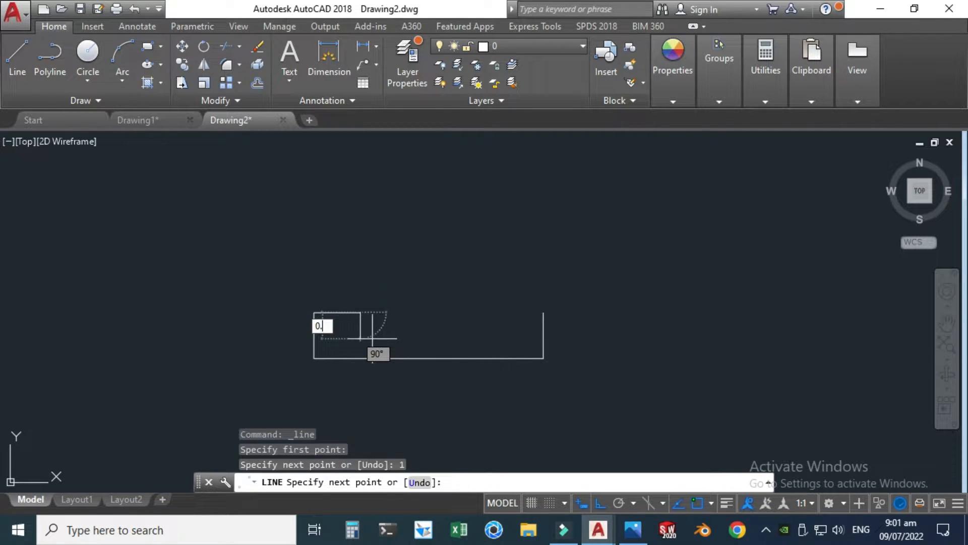
pyautogui.press('Return')
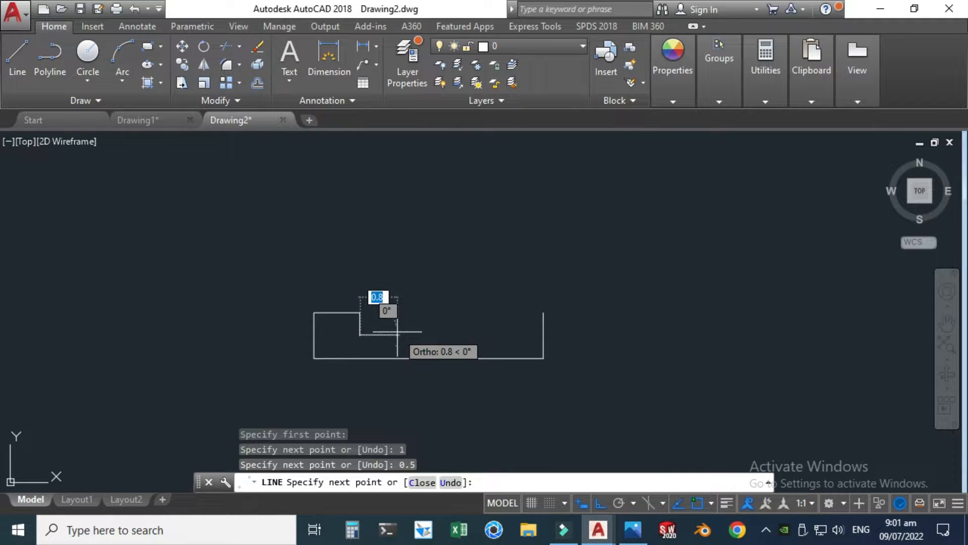
pyautogui.press('Escape')
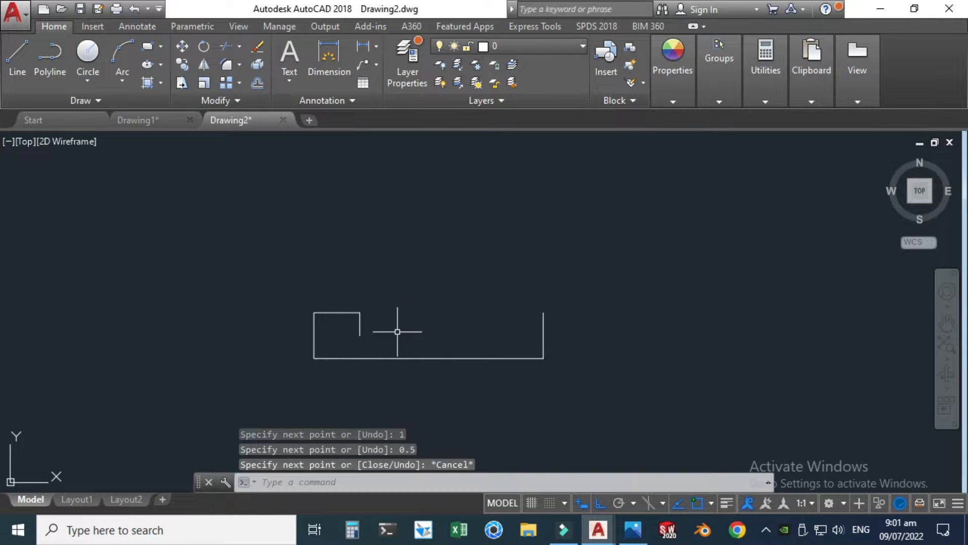
# Step: After checking the reference image, draw a line from the top of the right vertical edge 2 inches left and 0.5 inch down
pyautogui.click(634, 530)
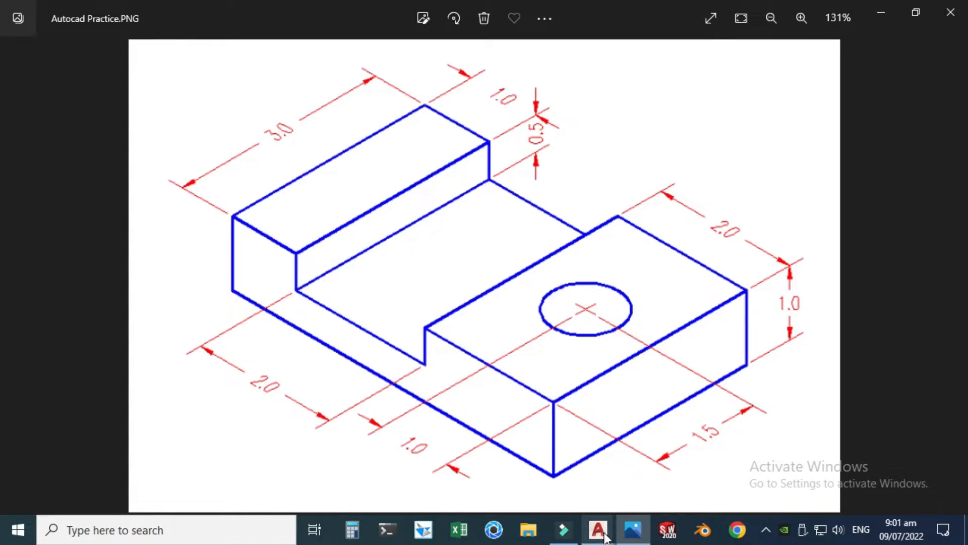
pyautogui.moveTo(599, 530)
pyautogui.click(634, 492)
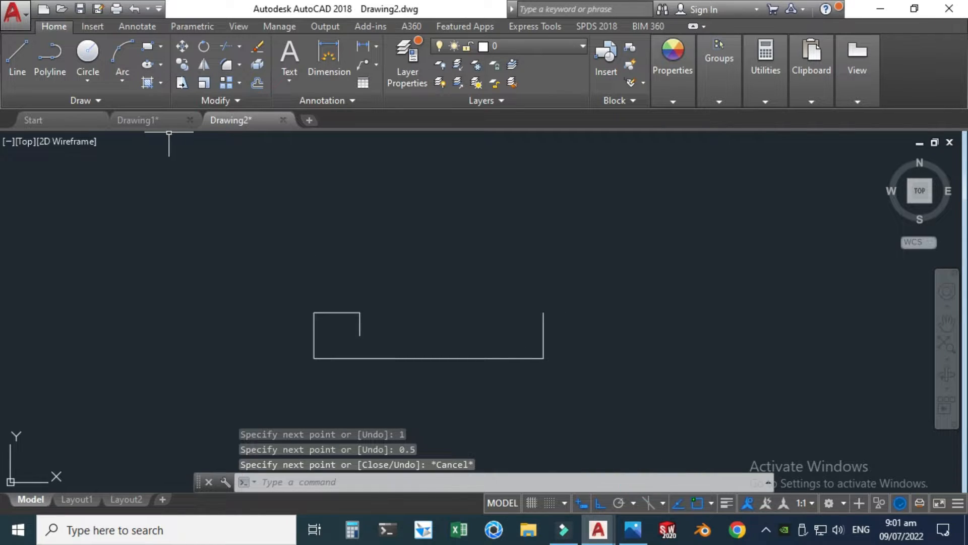
pyautogui.write('l')
pyautogui.press('Return')
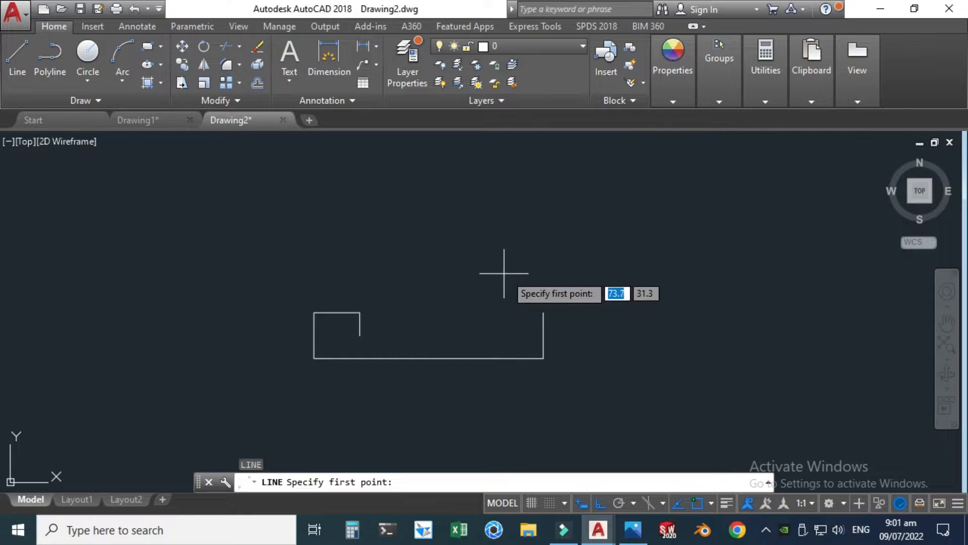
pyautogui.click(543, 313)
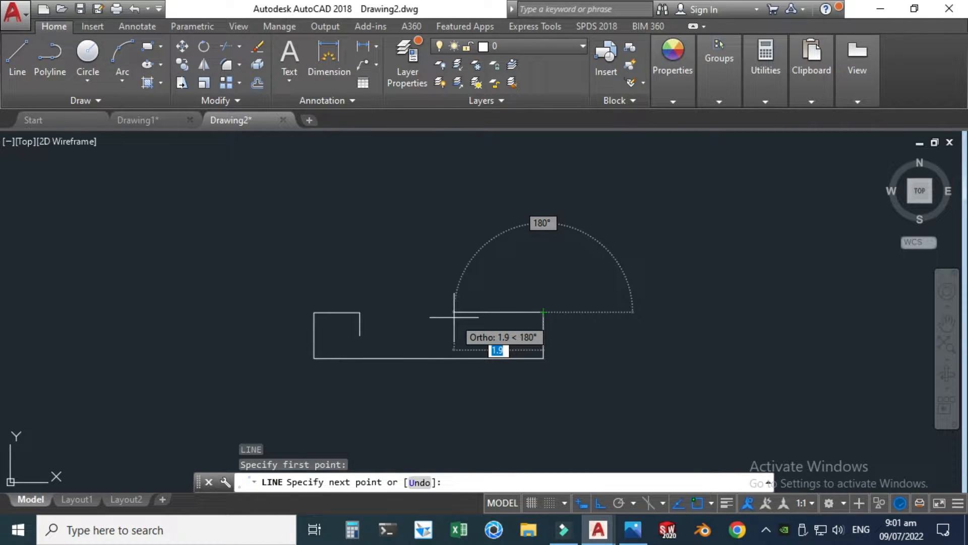
pyautogui.write('2')
pyautogui.press('Return')
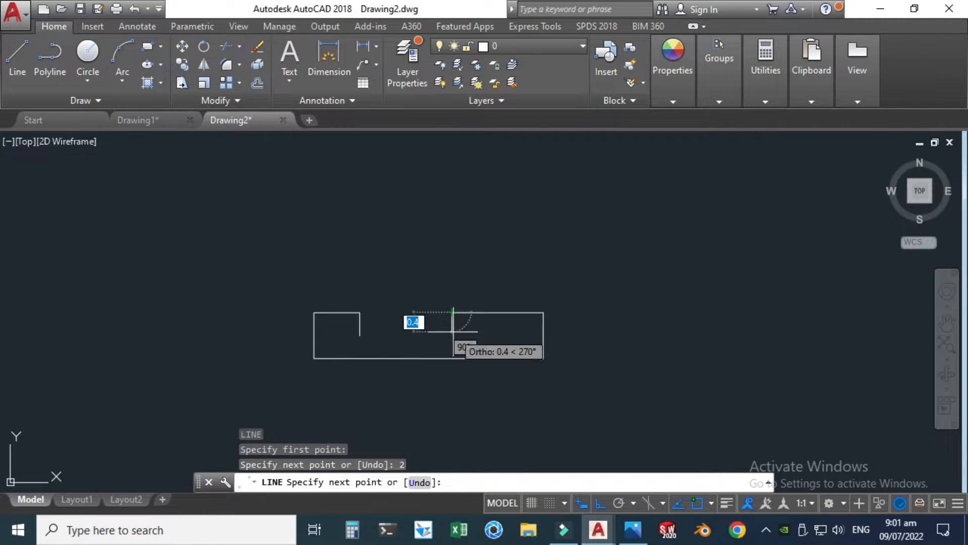
pyautogui.write('0.5')
pyautogui.press('Return')
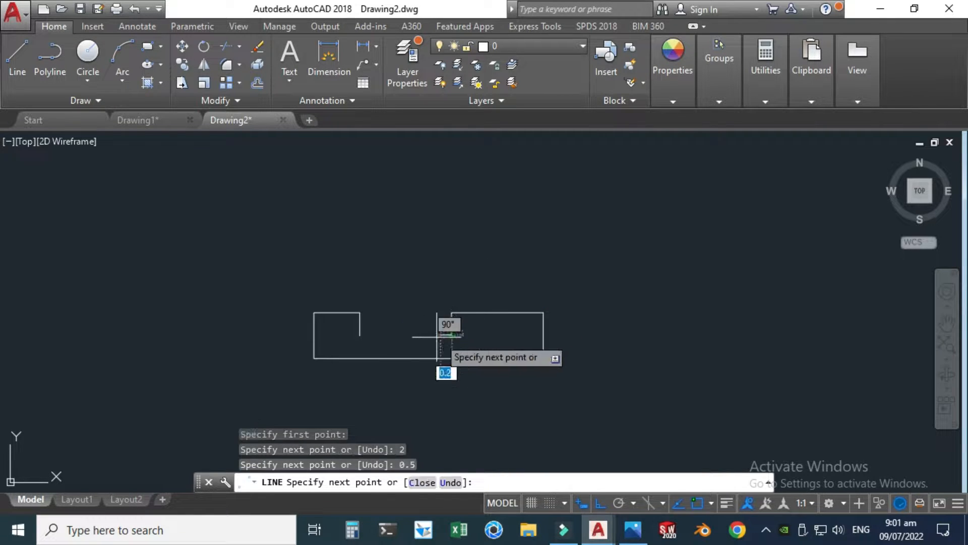
# Step: Close the front view outline by extending the line horizontally left to the lower end of the left step, and end the Line command
pyautogui.scroll(2, 436, 337)
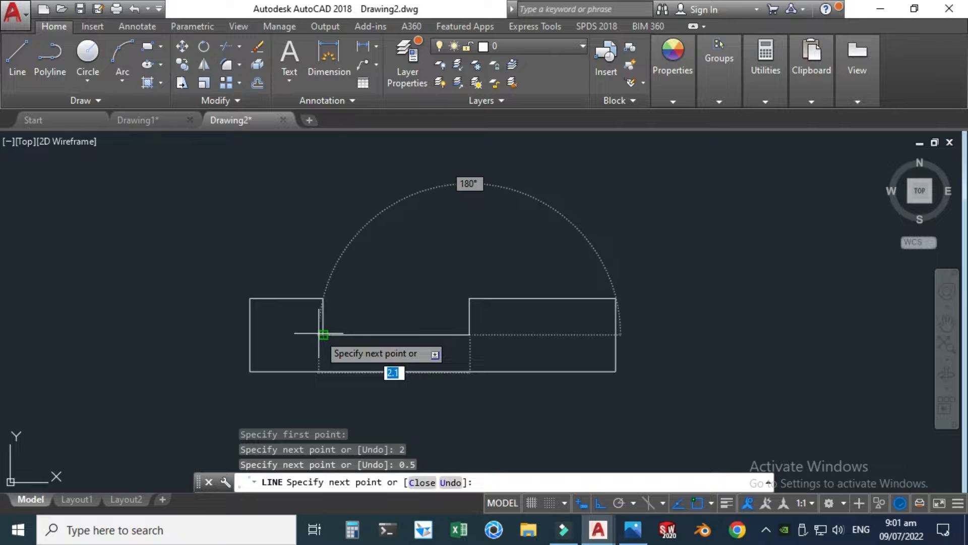
pyautogui.press('Escape')
pyautogui.scroll(-2, 328, 309)
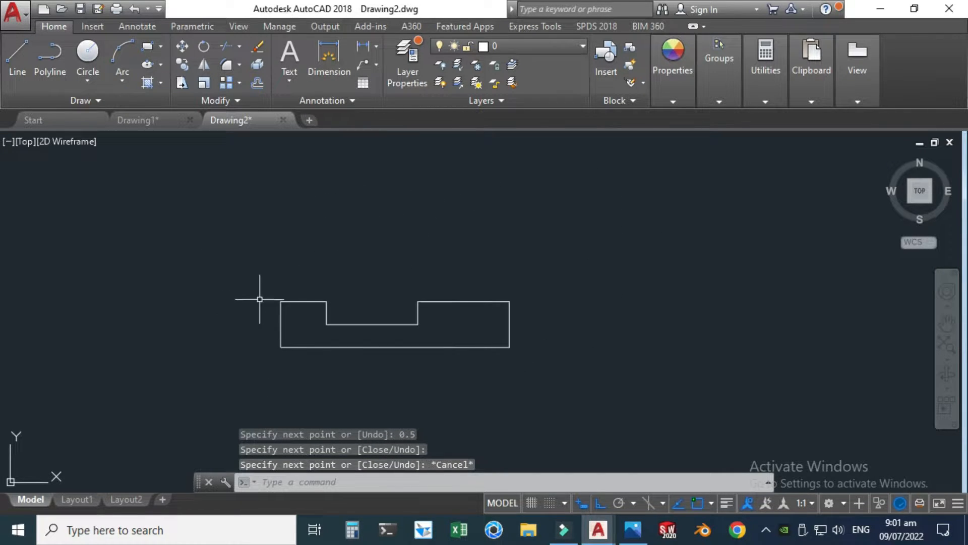
# Step: Checking the reference image for the depth, draw the top view's left edge 3 inches upward, starting in line above the front view's left edge
pyautogui.click(633, 529)
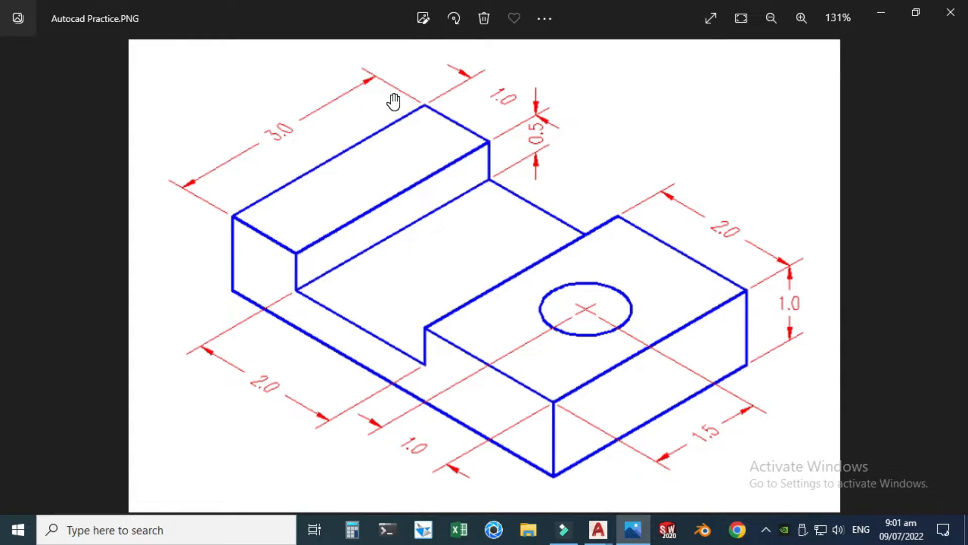
pyautogui.click(598, 530)
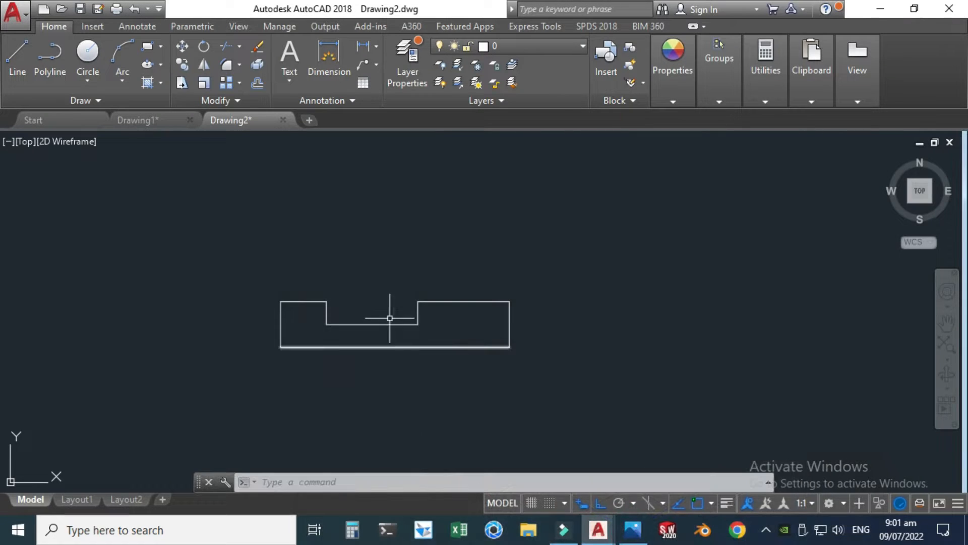
pyautogui.scroll(-2, 394, 328)
pyautogui.scroll(2, 387, 333)
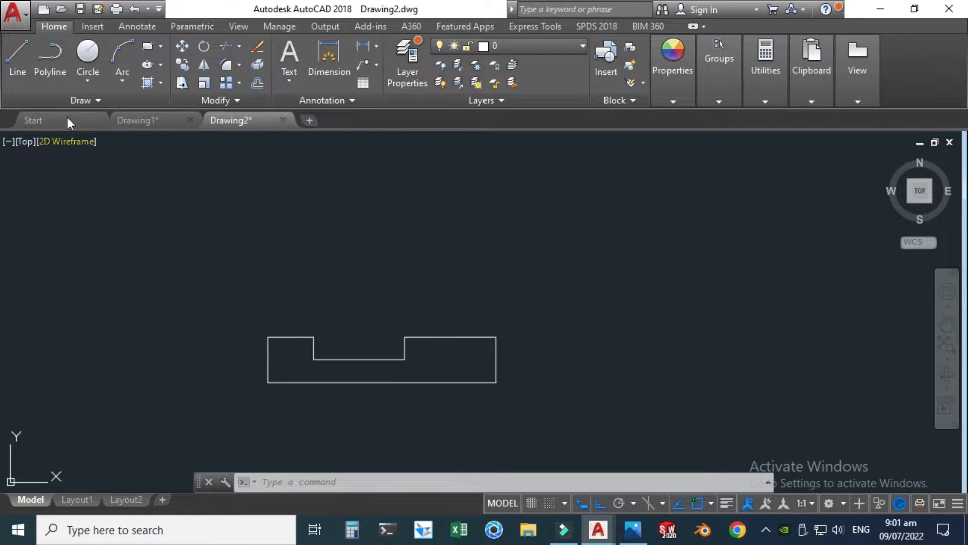
pyautogui.click(18, 51)
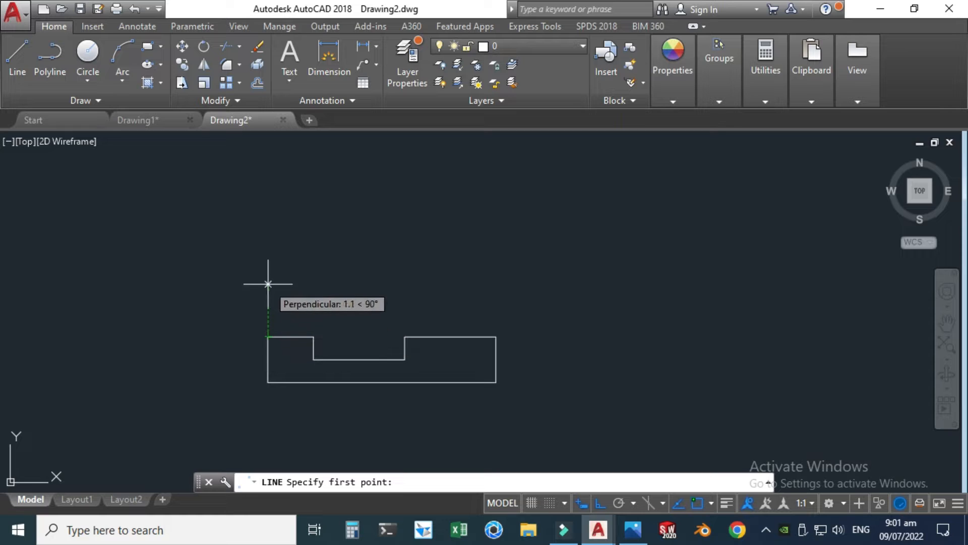
pyautogui.click(268, 233)
pyautogui.scroll(-2, 267, 233)
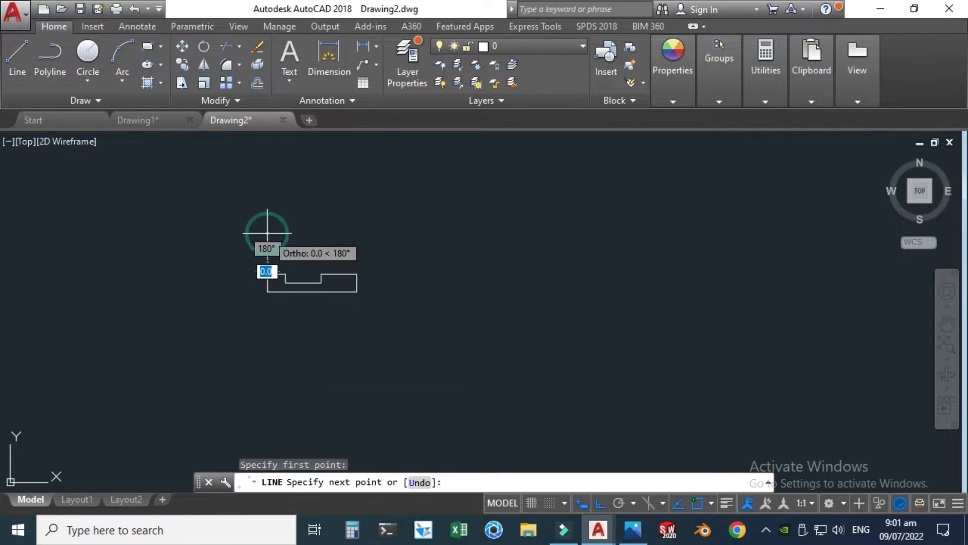
pyautogui.click(633, 529)
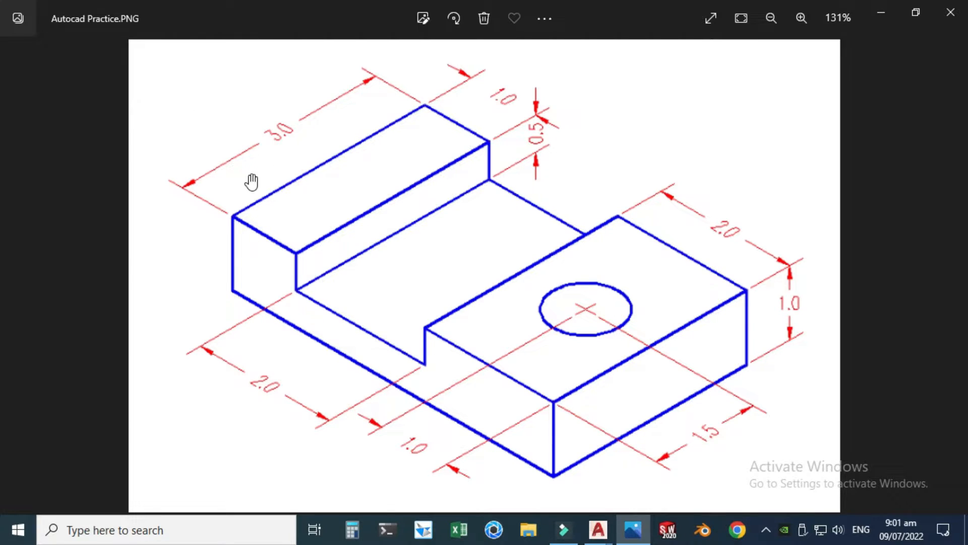
pyautogui.click(627, 526)
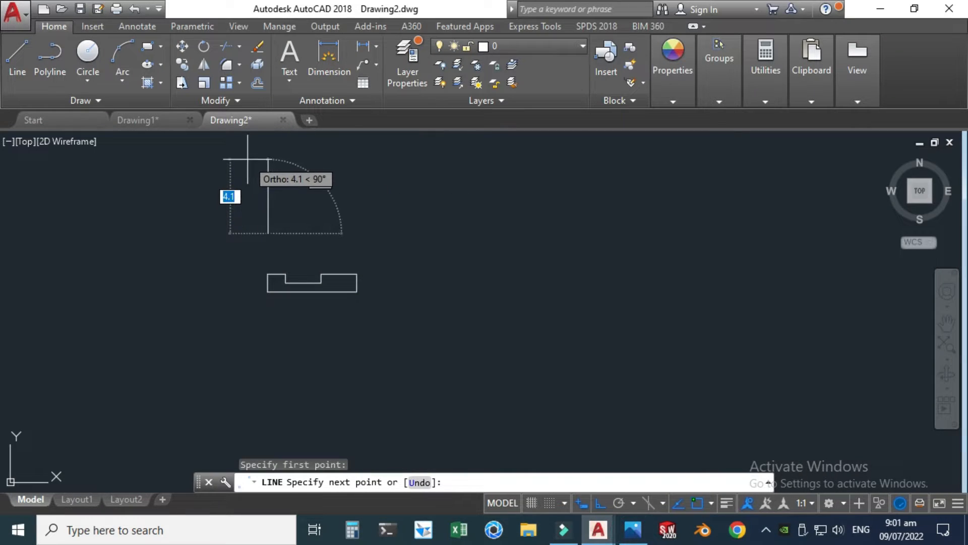
pyautogui.write('3')
pyautogui.press('Return')
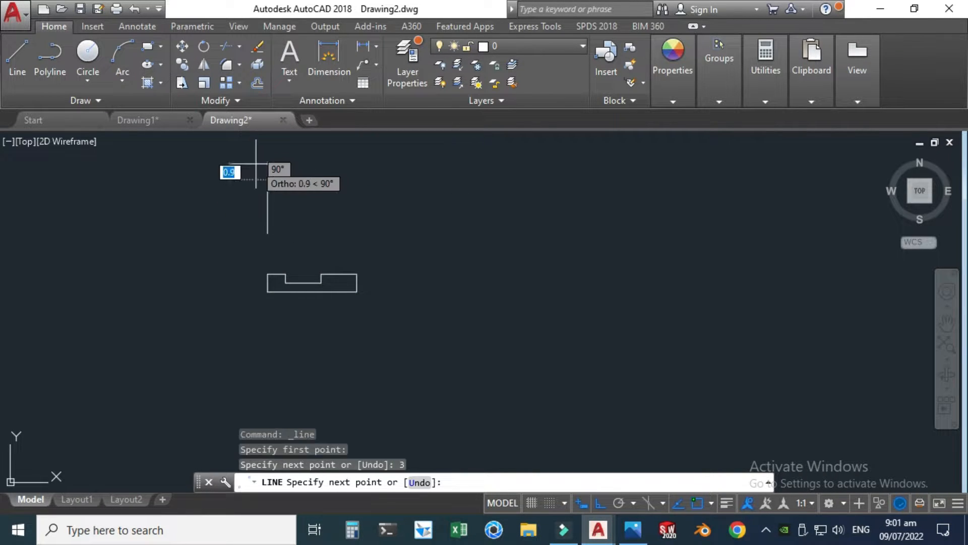
# Step: Complete the top view rectangle with top, right and bottom edges, aligning its right side with the front view's right edge
pyautogui.scroll(3, 292, 172)
pyautogui.scroll(-1, 356, 219)
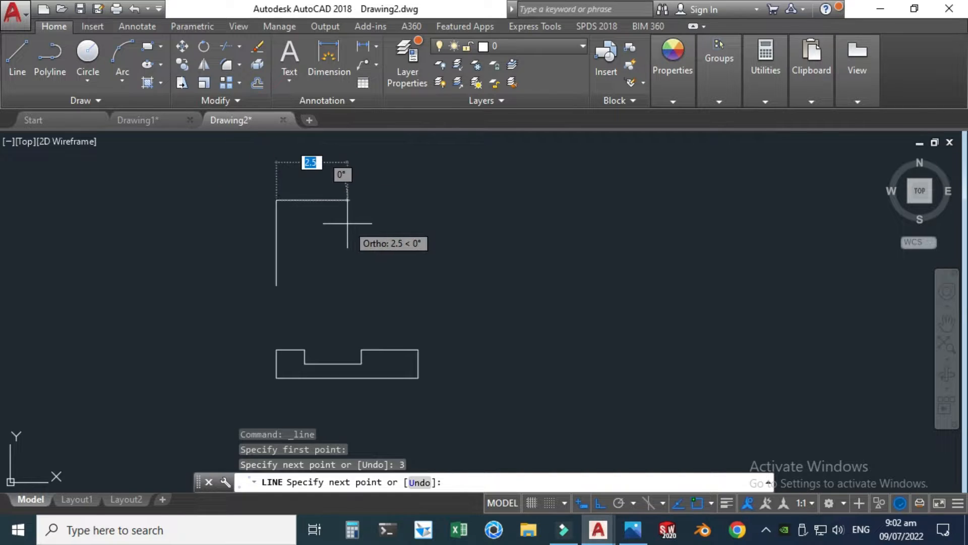
pyautogui.click(419, 201)
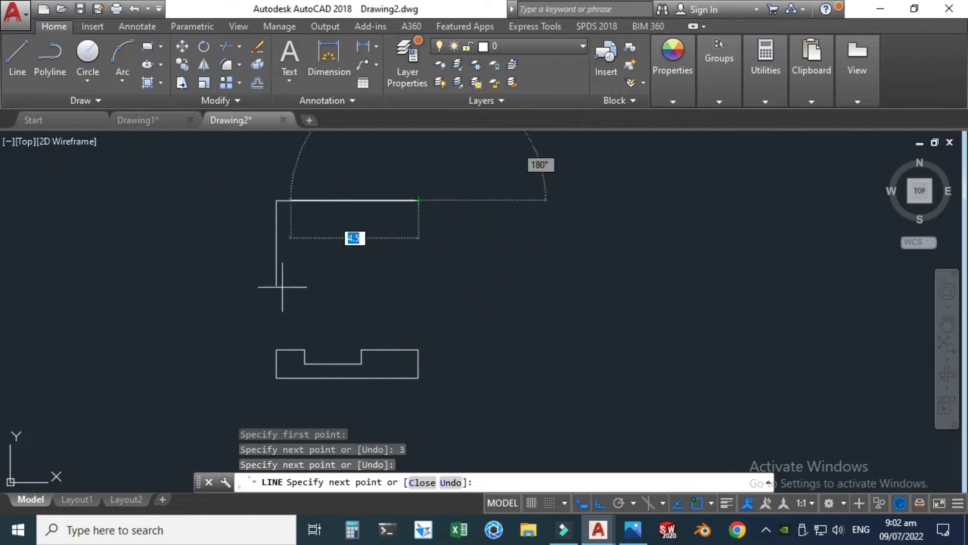
pyautogui.click(418, 285)
pyautogui.click(276, 284)
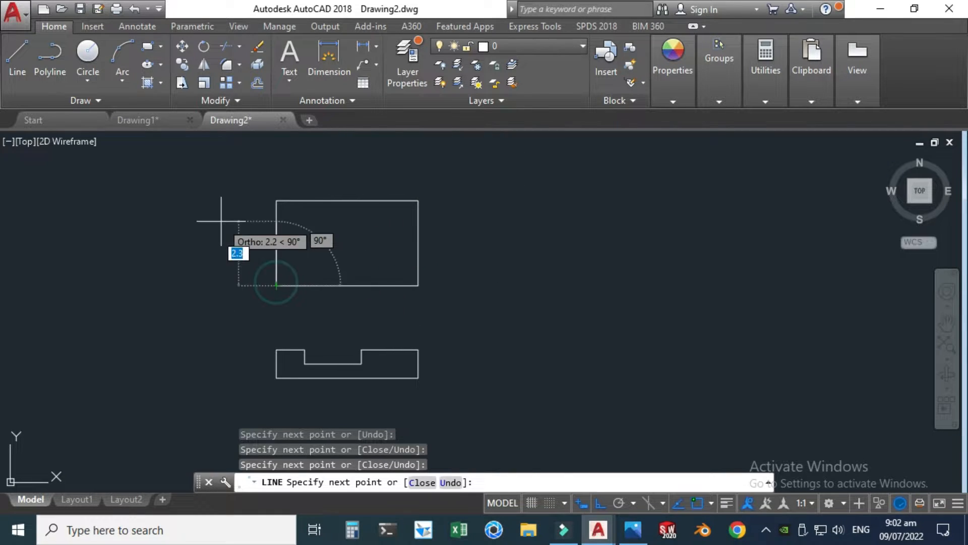
pyautogui.scroll(2, 217, 223)
pyautogui.press('Escape')
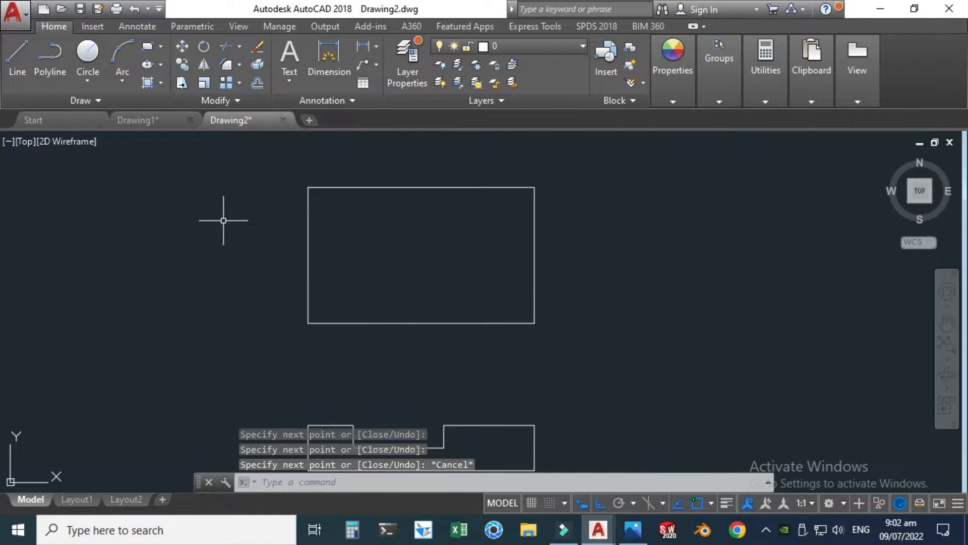
pyautogui.scroll(-2, 280, 222)
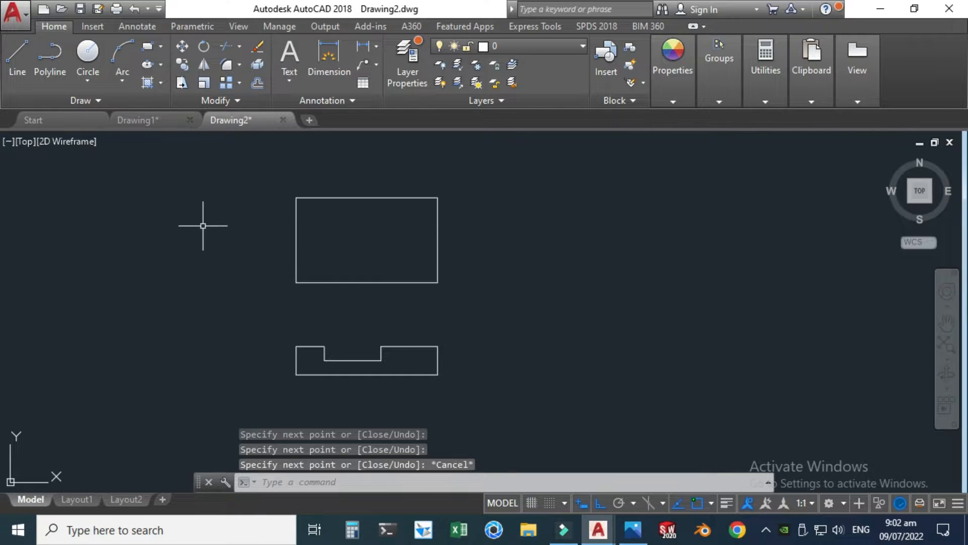
# Step: After checking the reference image, draw the slot's left edge across the top view, aligned with the slot's left wall in the front view
pyautogui.click(628, 525)
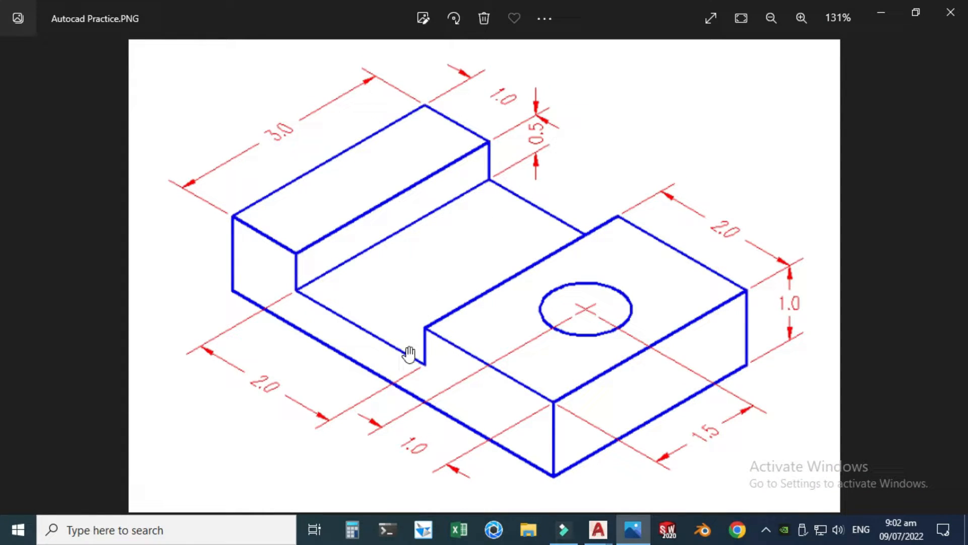
pyautogui.moveTo(605, 526)
pyautogui.click(627, 499)
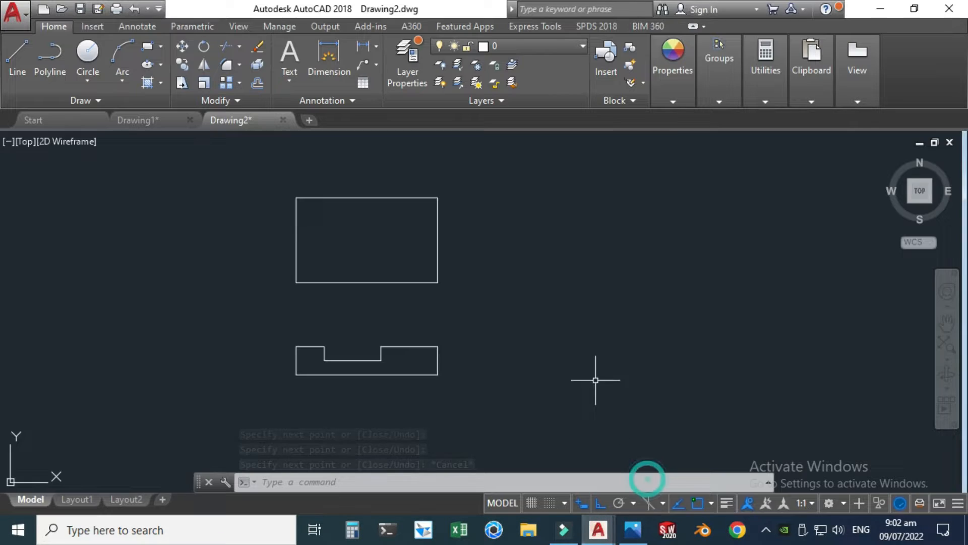
pyautogui.click(25, 58)
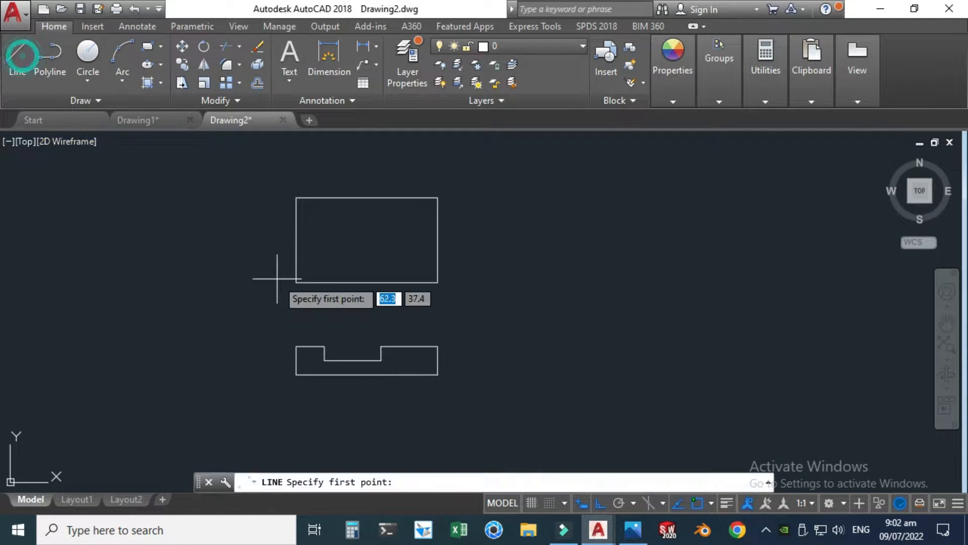
pyautogui.scroll(2, 278, 279)
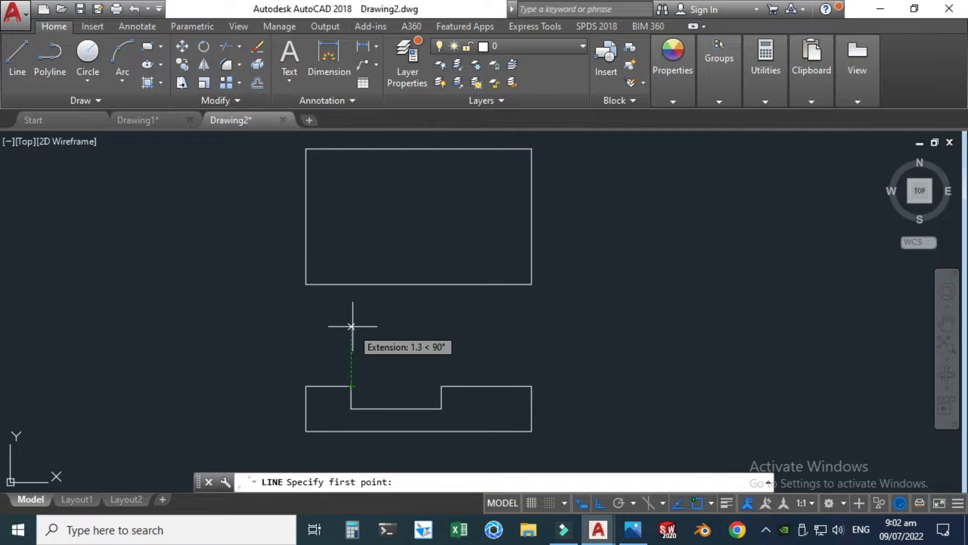
pyautogui.click(351, 284)
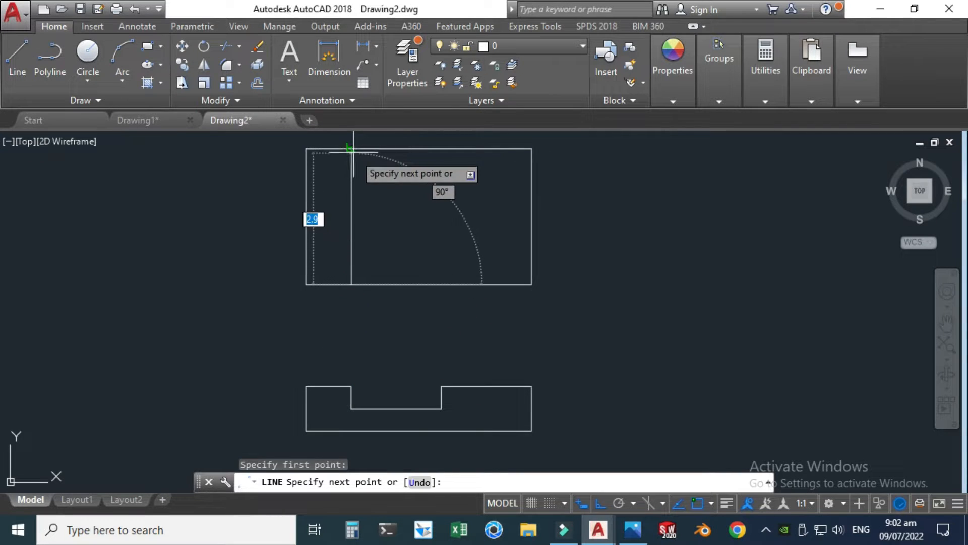
pyautogui.click(352, 149)
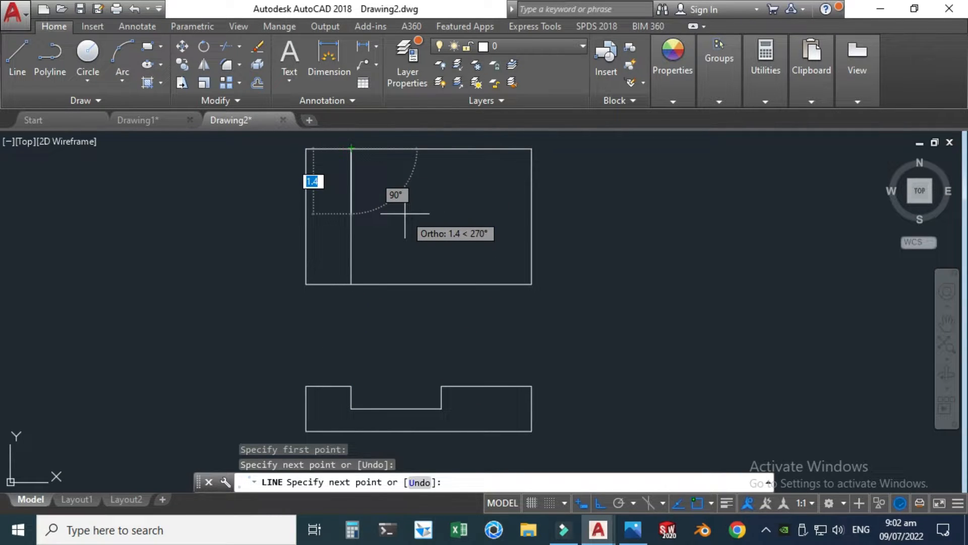
pyautogui.press('Escape')
# Step: Draw the slot's right edge across the top view, aligned with the slot's right wall in the front view
pyautogui.press('Return')
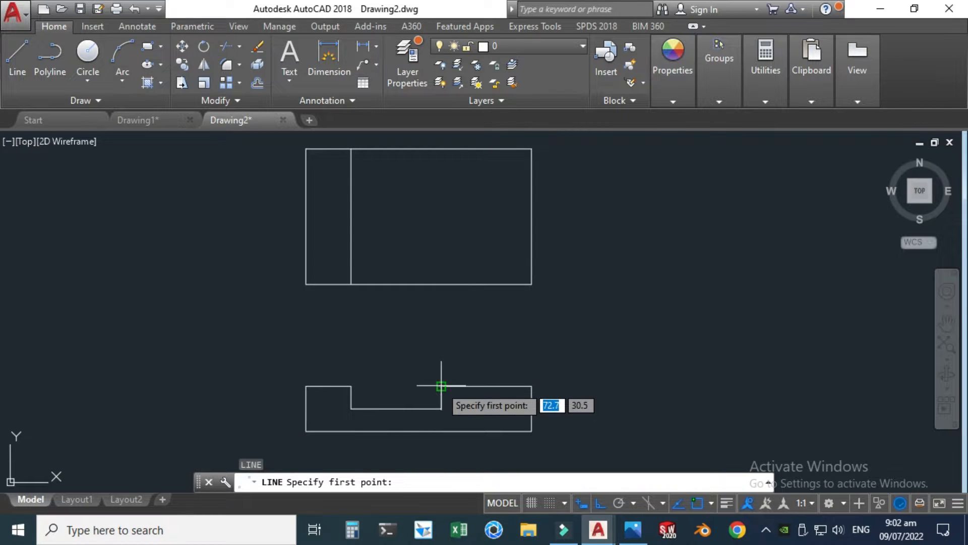
pyautogui.click(443, 286)
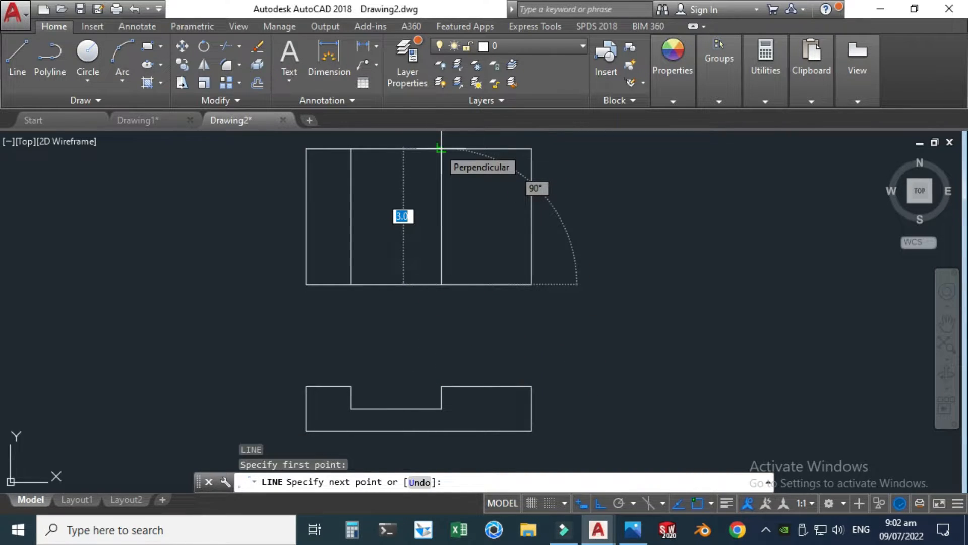
pyautogui.click(440, 149)
pyautogui.press('Escape')
# Step: Review which object snap modes are enabled
pyautogui.click(712, 503)
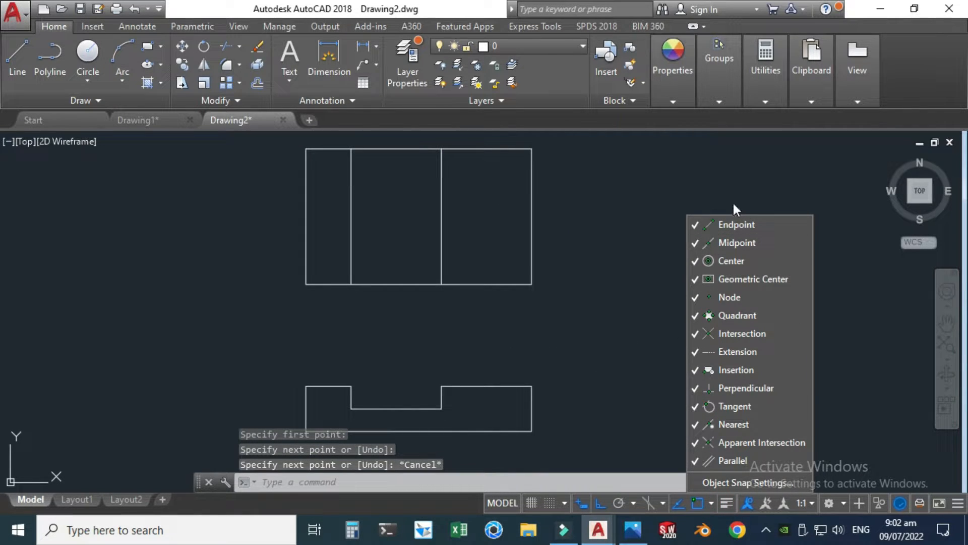
pyautogui.click(700, 173)
pyautogui.scroll(-2, 562, 292)
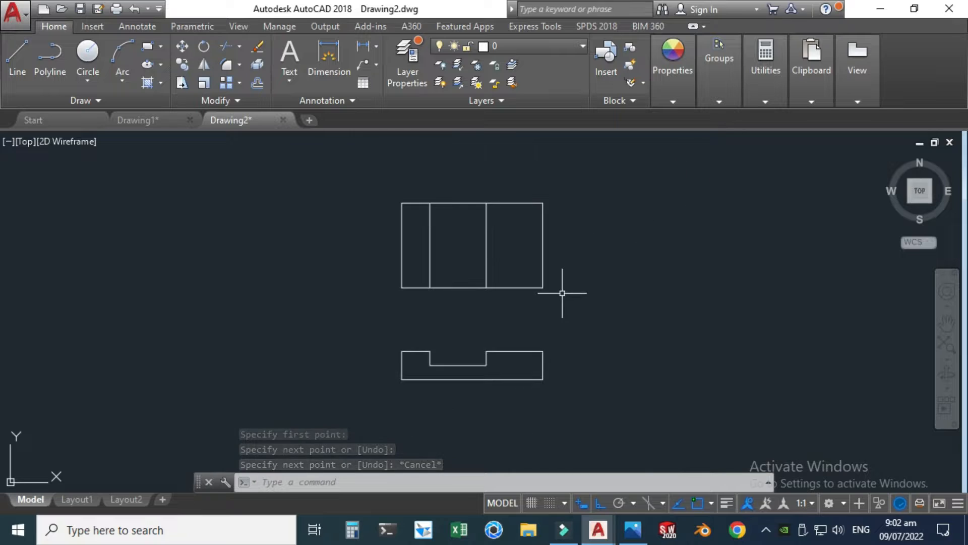
# Step: Check the reference image for the hole centre's distances from the block's edges
pyautogui.click(633, 530)
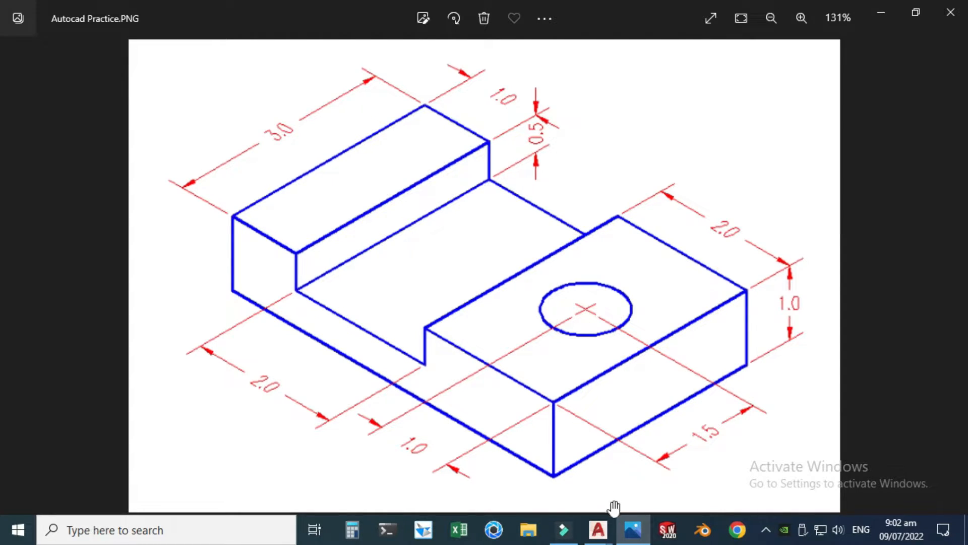
pyautogui.moveTo(602, 530)
pyautogui.click(622, 462)
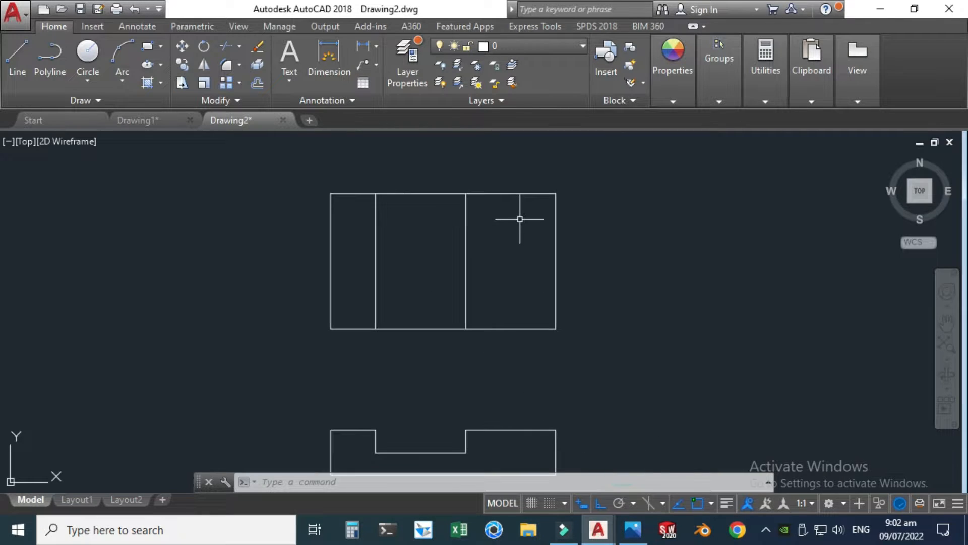
pyautogui.click(281, 482)
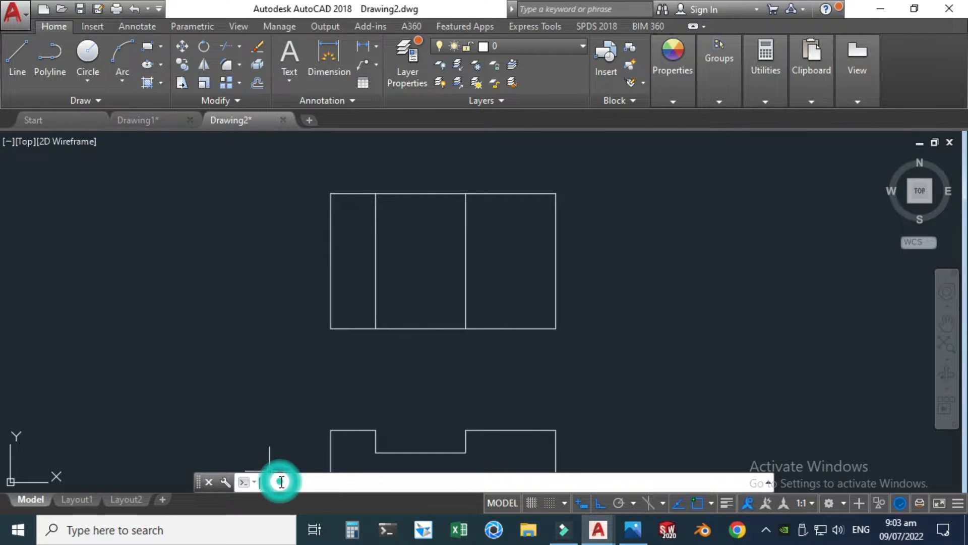
pyautogui.write('off')
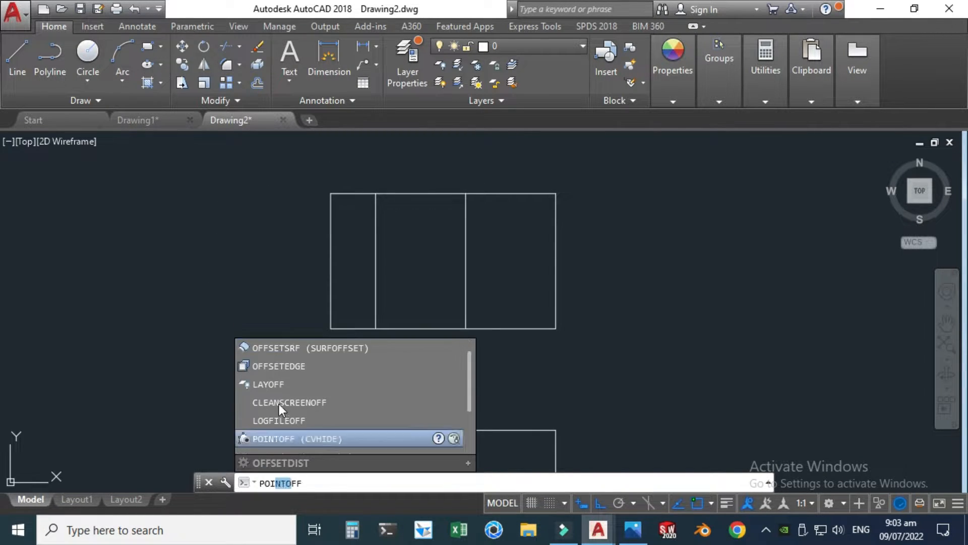
pyautogui.press('BackSpace')
pyautogui.press('BackSpace')
pyautogui.press('BackSpace')
pyautogui.press('BackSpace')
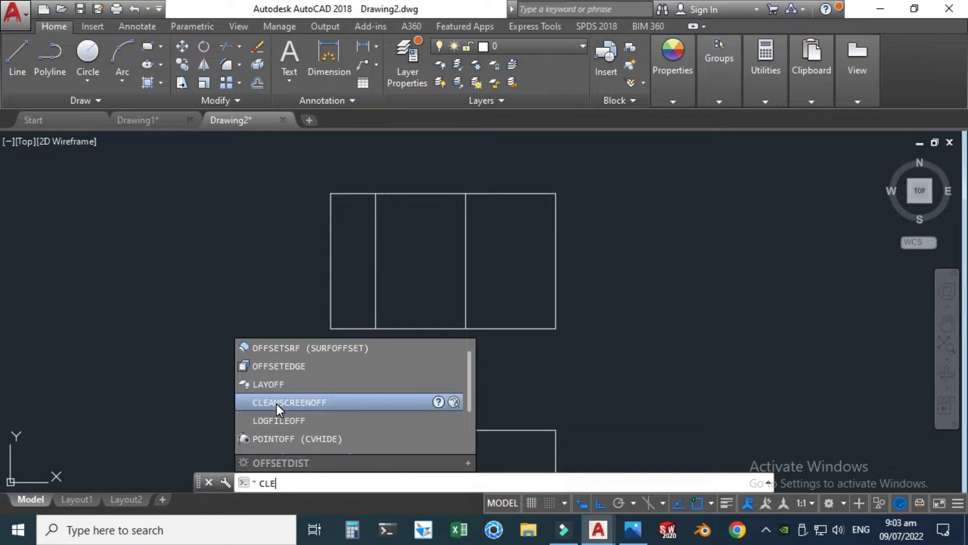
# Step: Offset the top view's right edge 1 unit inward as a guide line for the hole's centre
pyautogui.write('Of')
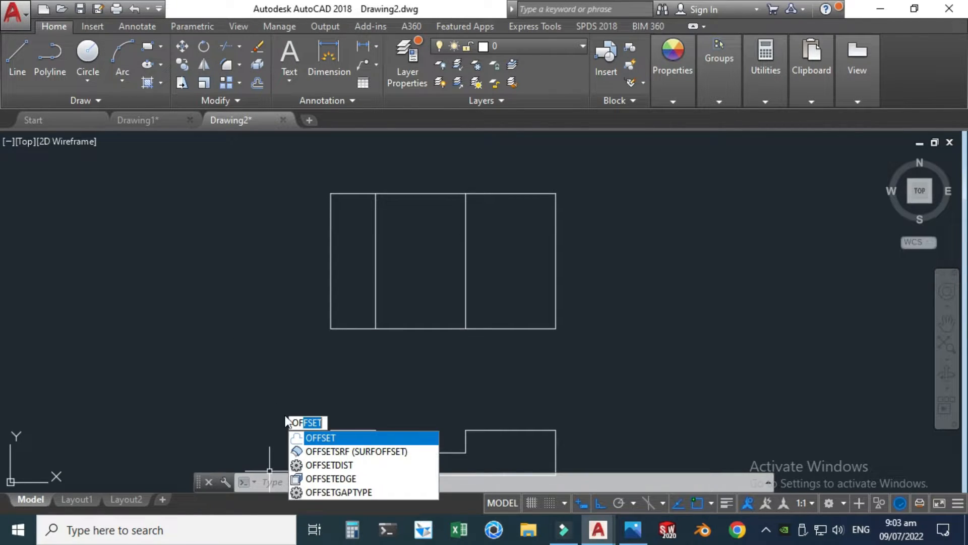
pyautogui.click(310, 438)
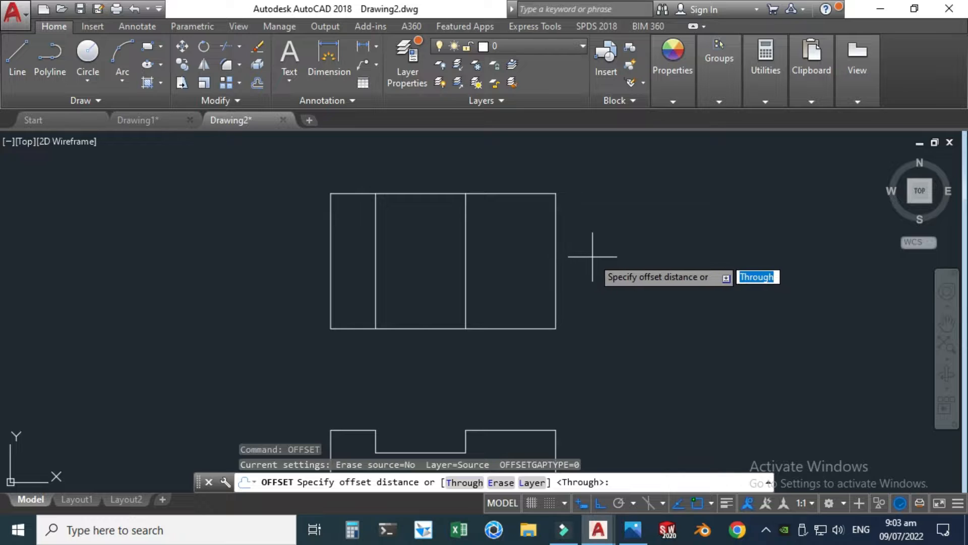
pyautogui.press('Return')
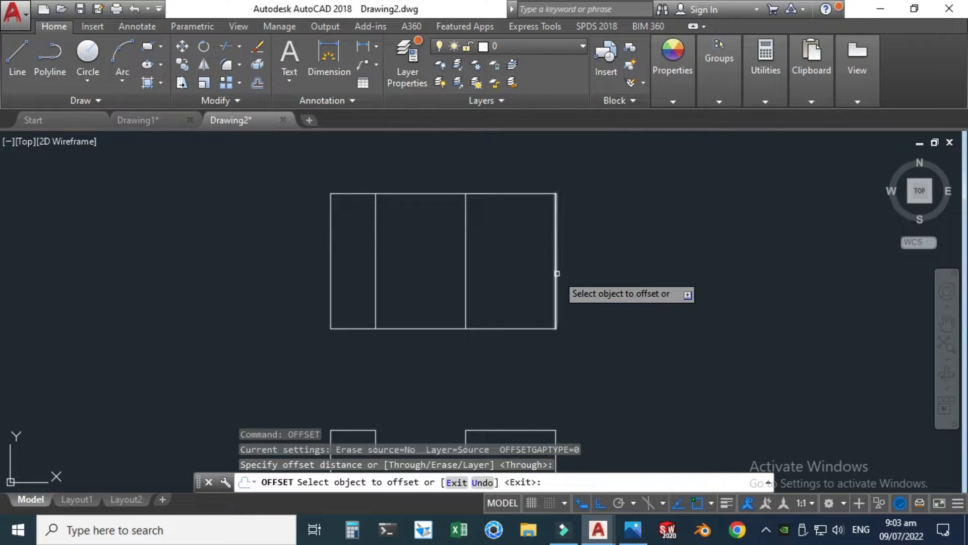
pyautogui.click(556, 273)
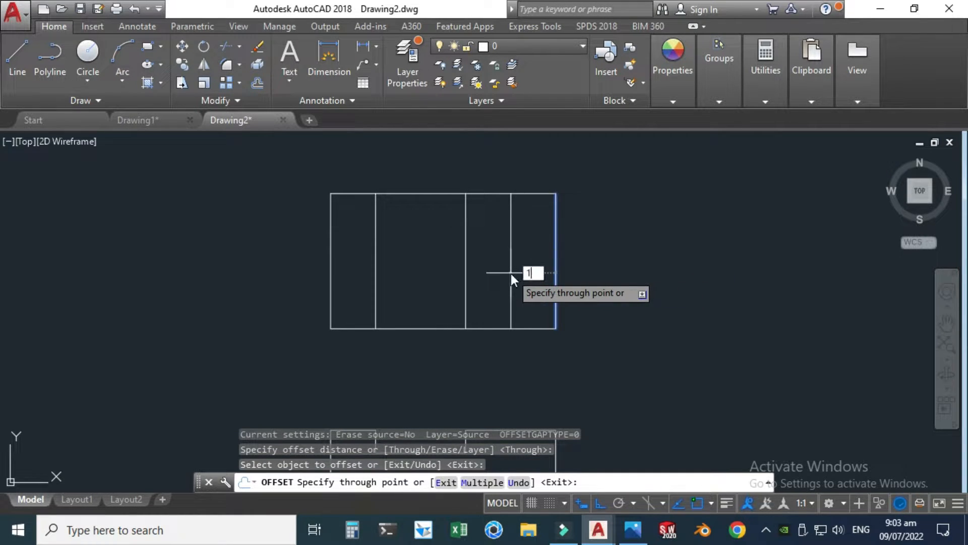
pyautogui.write('1')
pyautogui.press('Return')
# Step: Offset the top view's bottom edge 1.5 units upward as the second guide line for the hole's centre
pyautogui.click(527, 328)
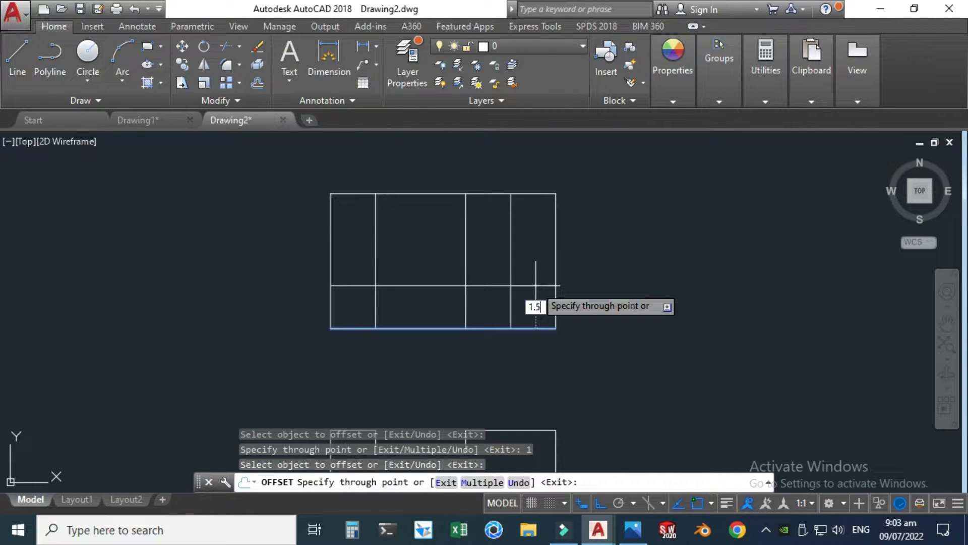
pyautogui.press('Return')
pyautogui.scroll(2, 517, 247)
pyautogui.press('Escape')
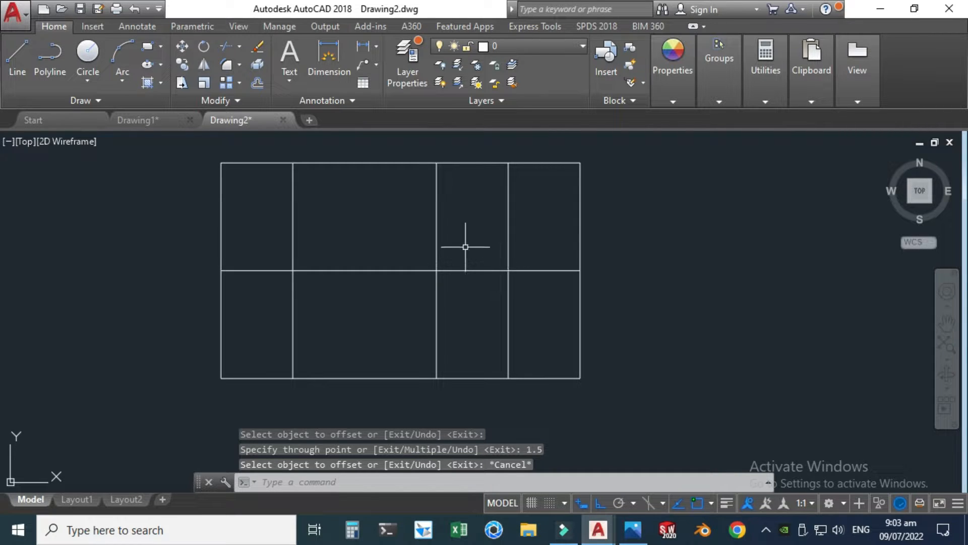
# Step: Draw the hole as a circle of diameter 1 centred where the two guide lines cross, checking the reference image
pyautogui.click(90, 82)
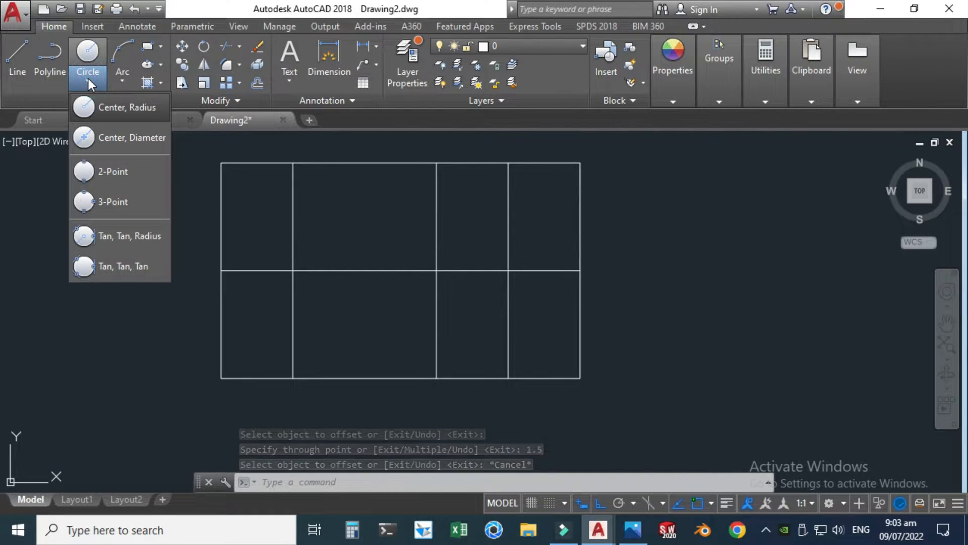
pyautogui.click(114, 138)
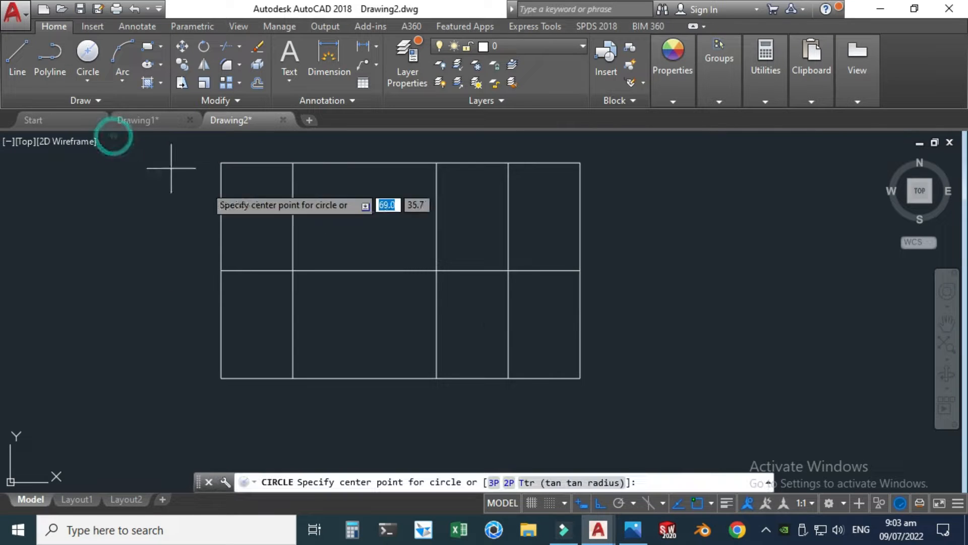
pyautogui.click(508, 270)
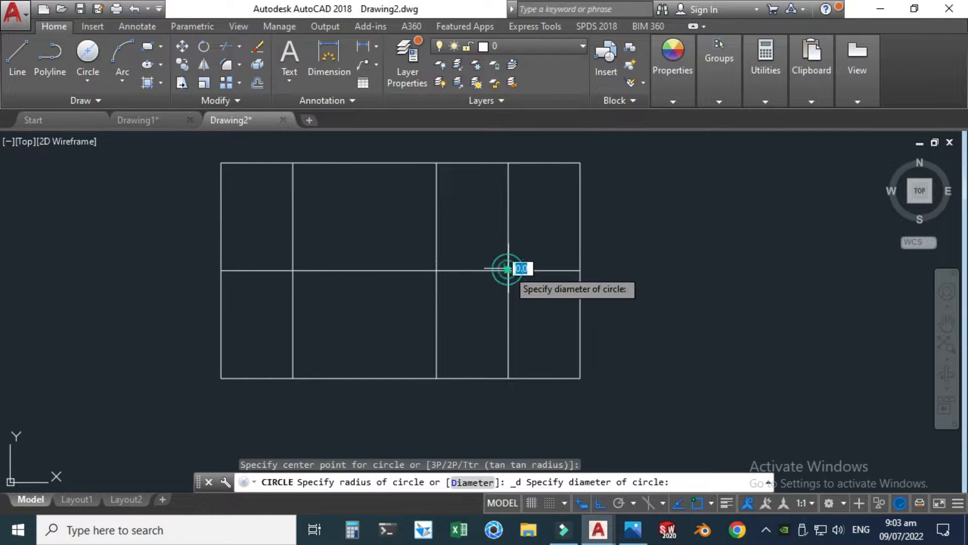
pyautogui.click(633, 530)
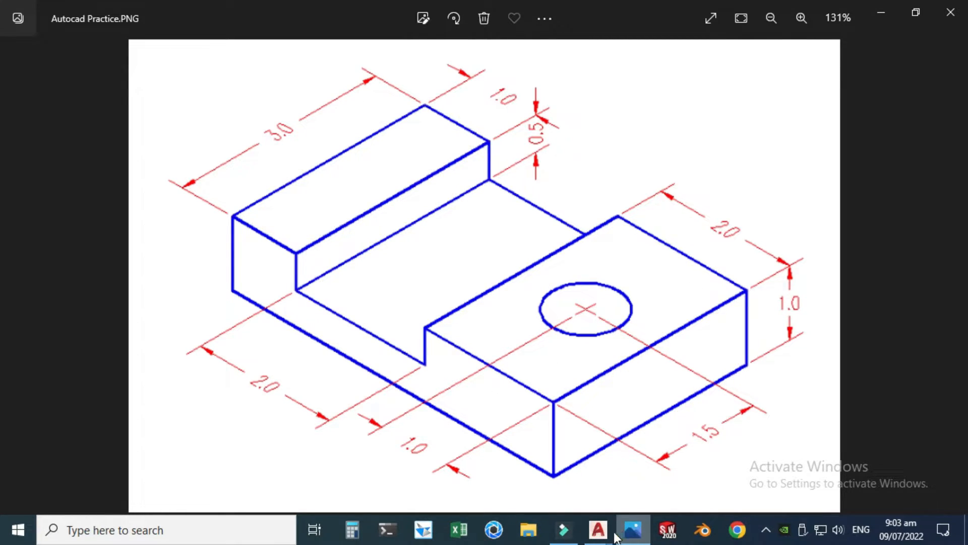
pyautogui.moveTo(598, 529)
pyautogui.click(656, 454)
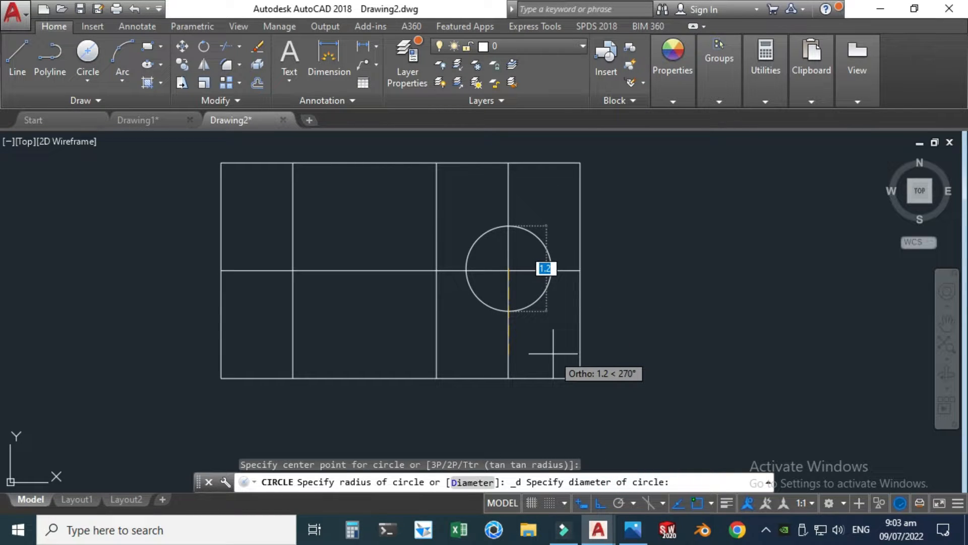
pyautogui.write('1')
pyautogui.press('Return')
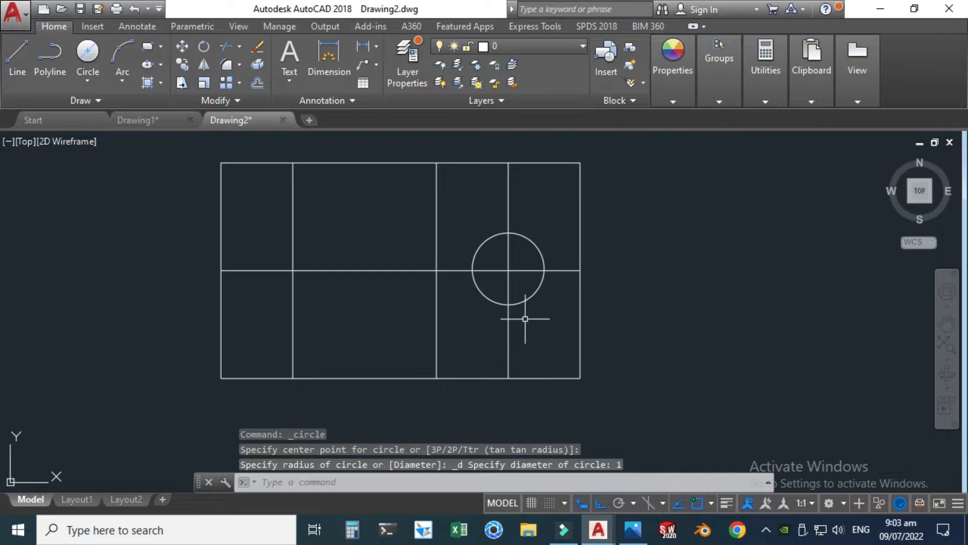
pyautogui.scroll(-2, 470, 261)
pyautogui.press('Escape')
# Step: Shorten the horizontal guide line by stretching its left end to just outside the circle
pyautogui.scroll(2, 434, 265)
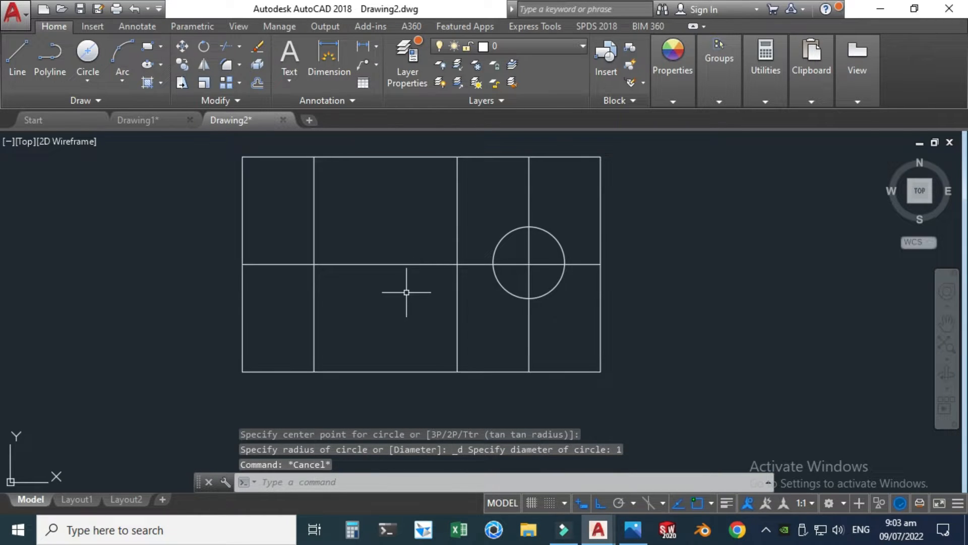
pyautogui.click(377, 290)
pyautogui.click(377, 217)
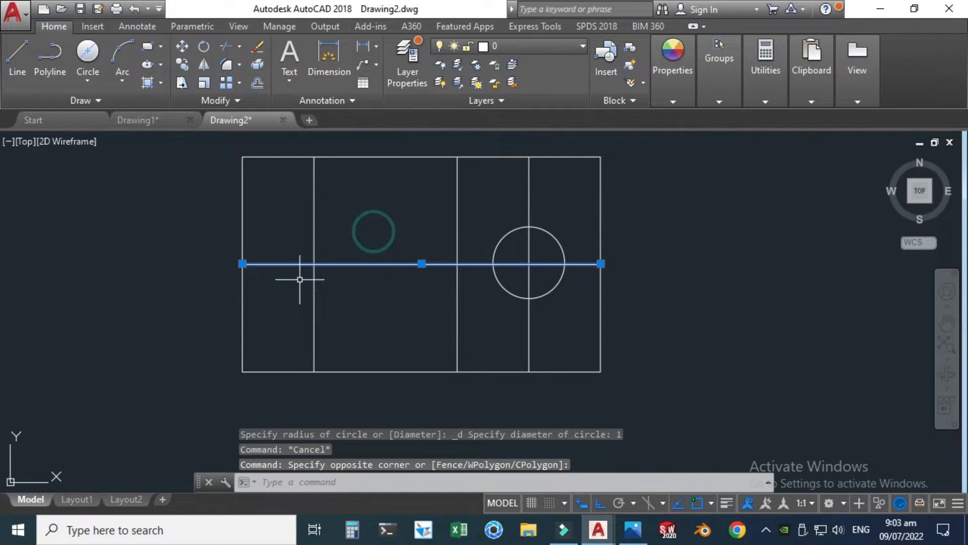
pyautogui.click(242, 264)
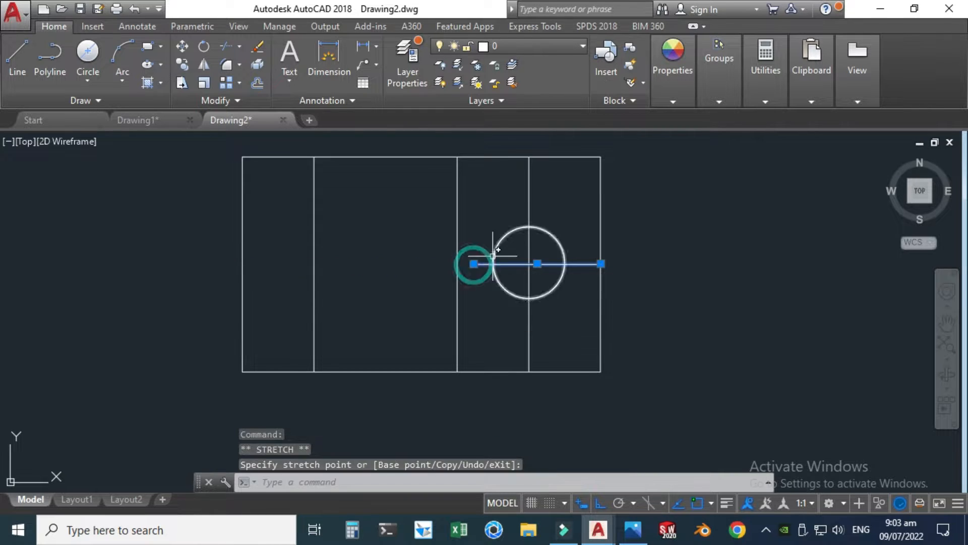
pyautogui.scroll(2, 493, 255)
pyautogui.press('Escape')
# Step: Shorten the vertical guide line by stretching its lower end to just below the circle
pyautogui.click(552, 396)
pyautogui.click(514, 359)
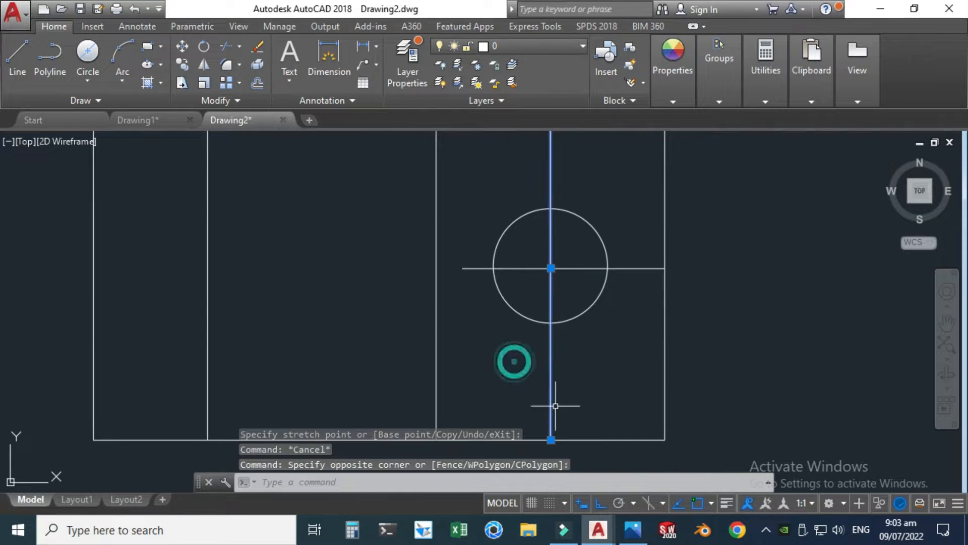
pyautogui.click(551, 440)
pyautogui.click(550, 389)
pyautogui.scroll(-3, 549, 398)
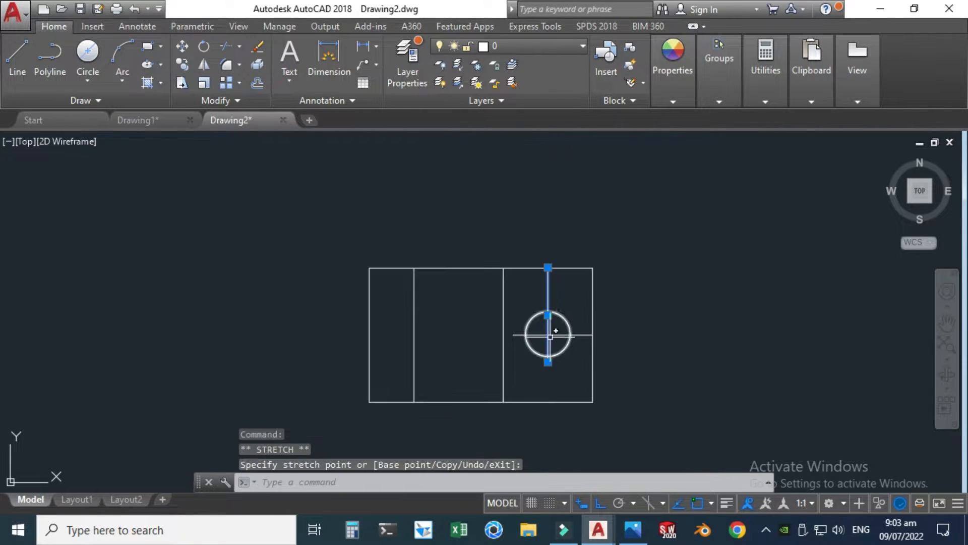
# Step: Stretch the upper end of the vertical guide line down to just above the circle
pyautogui.scroll(3, 565, 290)
pyautogui.click(559, 292)
pyautogui.click(501, 241)
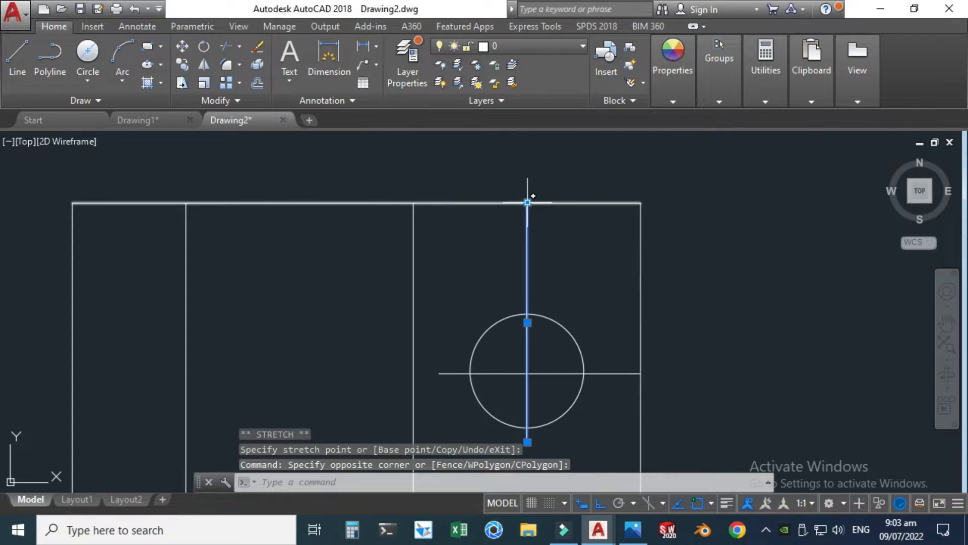
pyautogui.click(528, 202)
pyautogui.click(528, 292)
pyautogui.press('Escape')
pyautogui.scroll(-2, 525, 303)
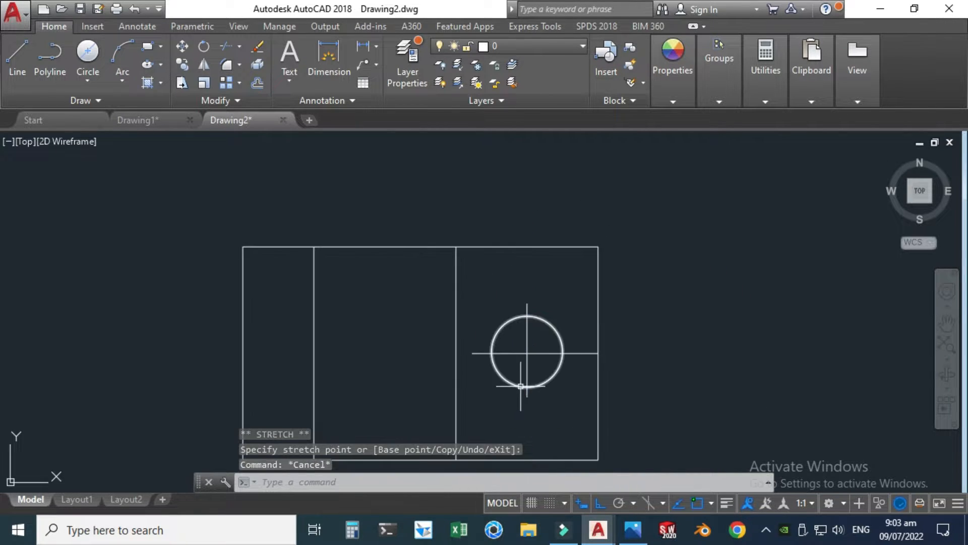
# Step: Stretch the right end of the horizontal guide line back to just outside the circle
pyautogui.scroll(5, 590, 358)
pyautogui.click(669, 330)
pyautogui.click(666, 268)
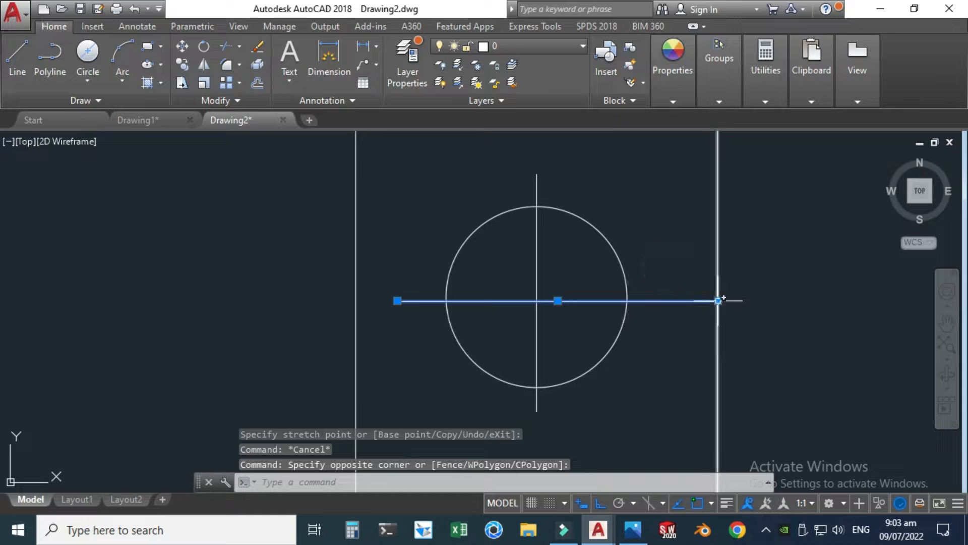
pyautogui.click(718, 302)
pyautogui.click(648, 300)
pyautogui.press('Escape')
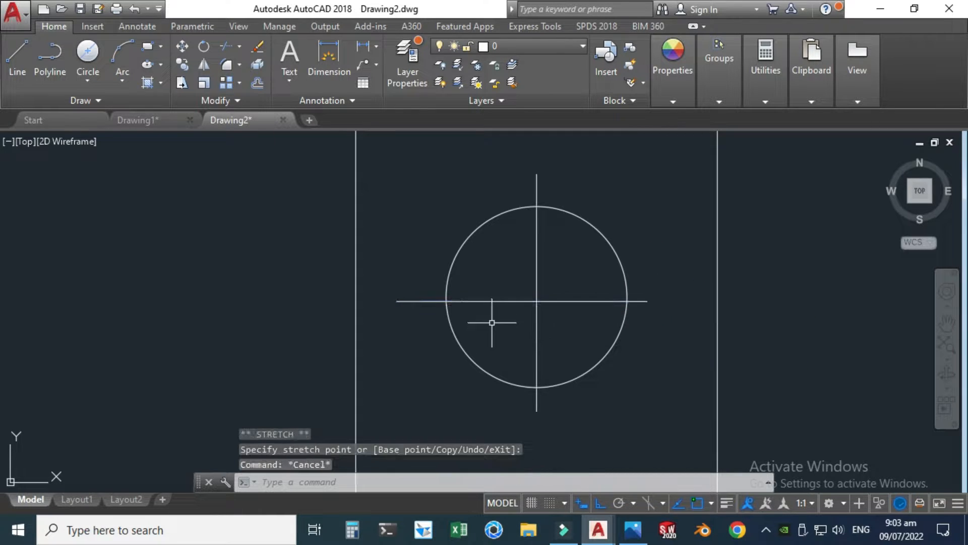
# Step: Move the horizontal centre line by its midpoint onto the circle's centre
pyautogui.click(487, 321)
pyautogui.click(489, 293)
pyautogui.click(523, 301)
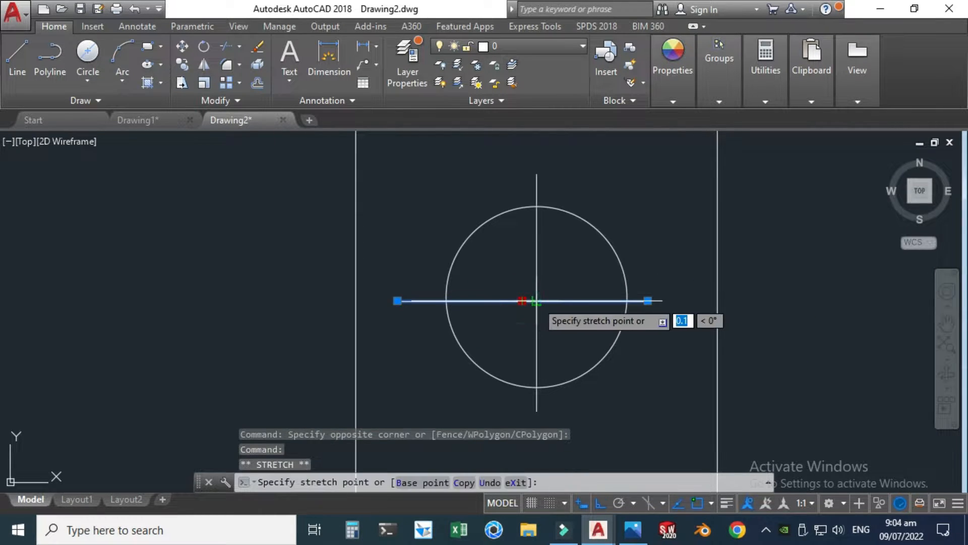
pyautogui.click(537, 301)
pyautogui.press('Escape')
# Step: Move the vertical centre line by its midpoint onto the circle's centre
pyautogui.click(547, 348)
pyautogui.click(523, 334)
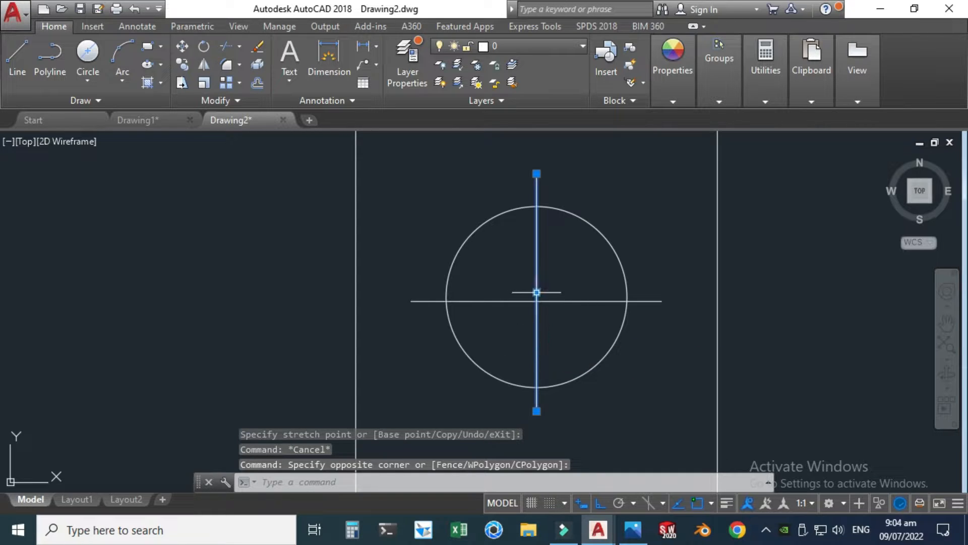
pyautogui.click(537, 301)
pyautogui.scroll(-3, 536, 301)
pyautogui.press('Escape')
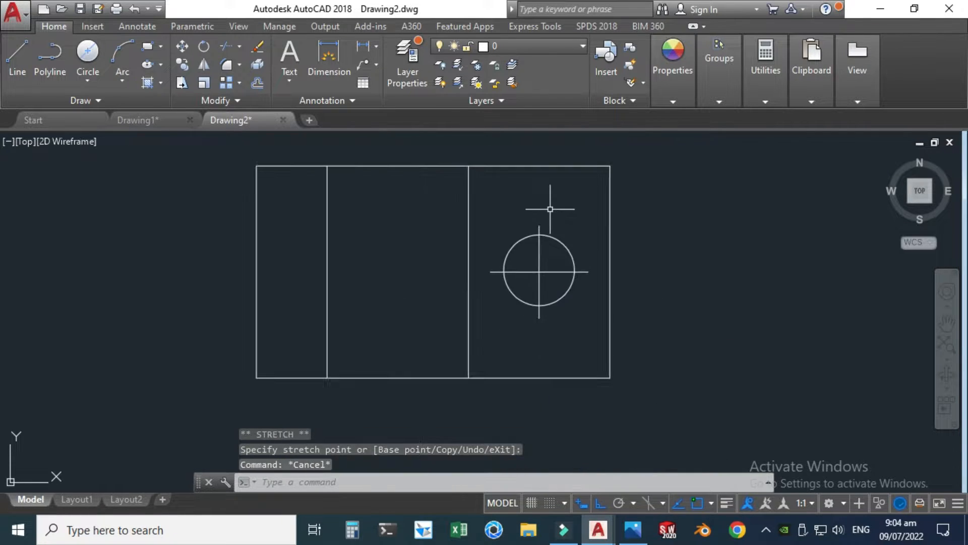
# Step: Draw a vertical projection line from the circle's left quadrant down past the front view's bottom edge
pyautogui.scroll(-2, 505, 353)
pyautogui.scroll(-2, 492, 264)
pyautogui.scroll(2, 546, 405)
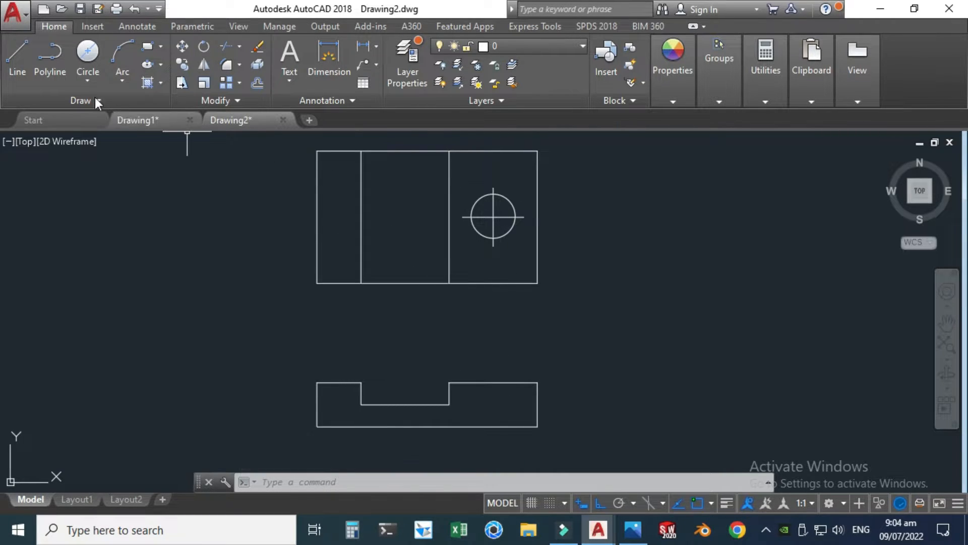
pyautogui.click(11, 56)
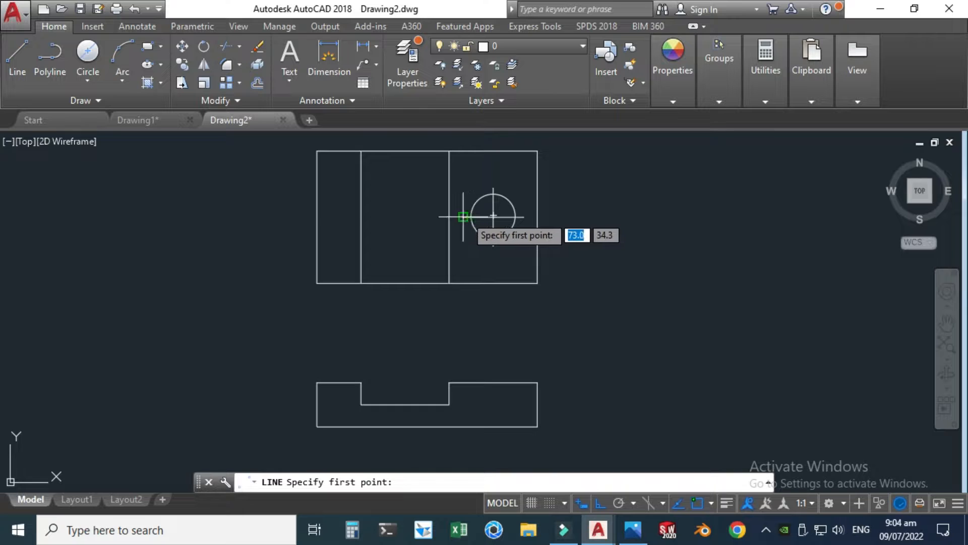
pyautogui.scroll(5, 482, 220)
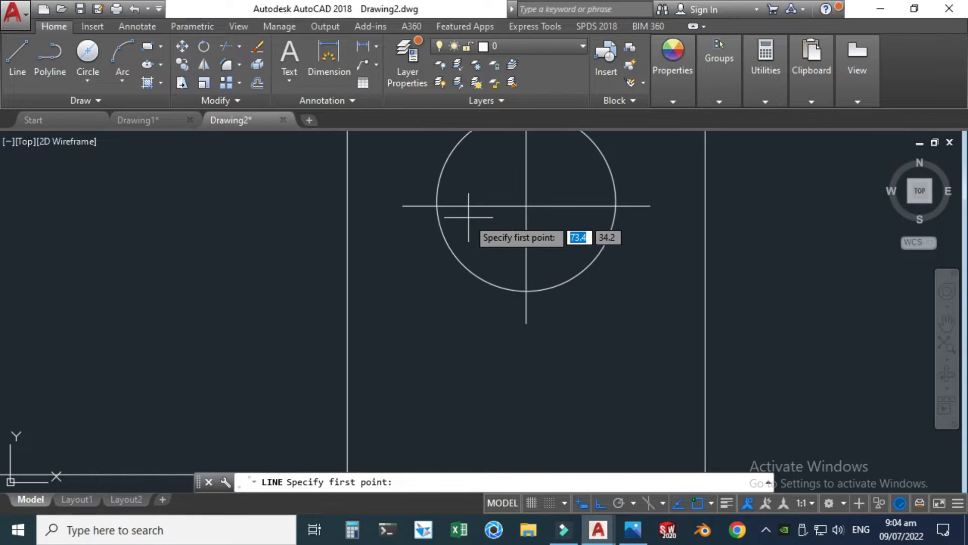
pyautogui.click(438, 205)
pyautogui.scroll(-6, 439, 207)
pyautogui.click(444, 400)
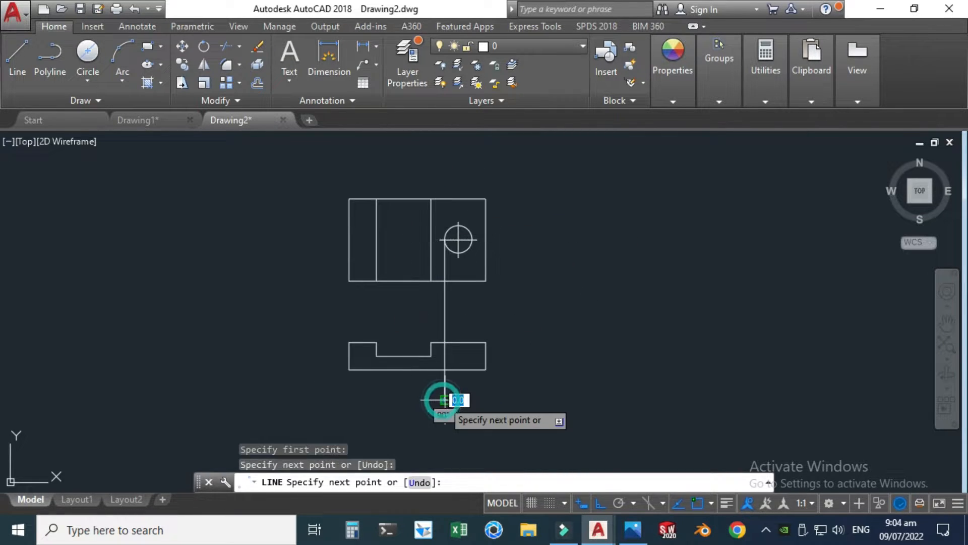
pyautogui.press('Escape')
# Step: Draw a second vertical projection line from the circle's right quadrant down past the front view's bottom edge
pyautogui.press('Return')
pyautogui.scroll(3, 461, 244)
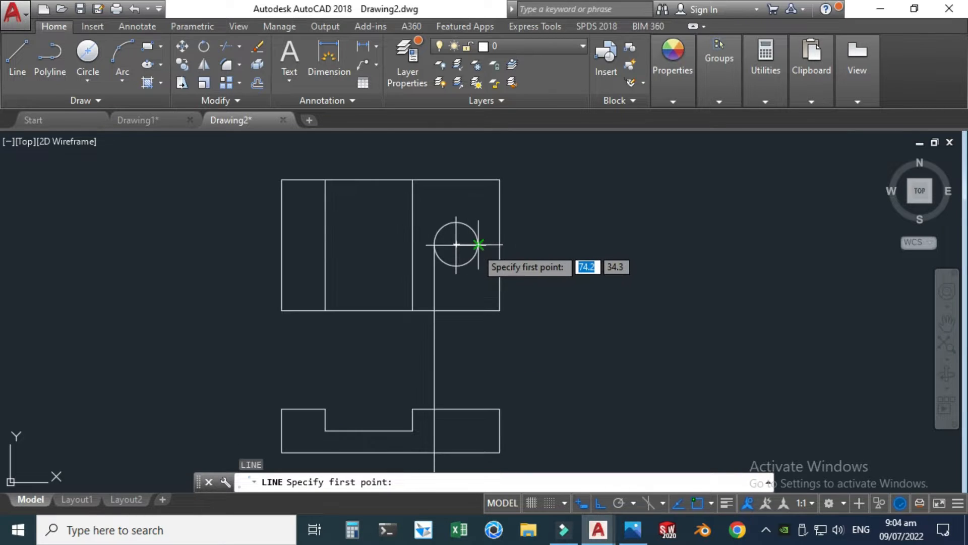
pyautogui.click(475, 247)
pyautogui.scroll(-3, 475, 247)
pyautogui.click(476, 416)
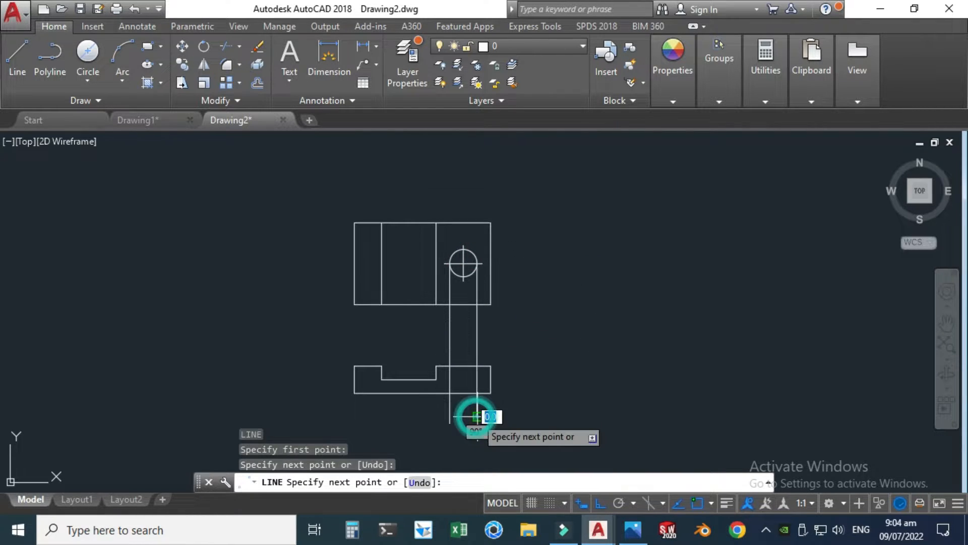
# Step: Draw a vertical centre line from the top view's bottom edge, directly below the circle's centre, down past the front view's bottom edge
pyautogui.press('Escape')
pyautogui.click(17, 56)
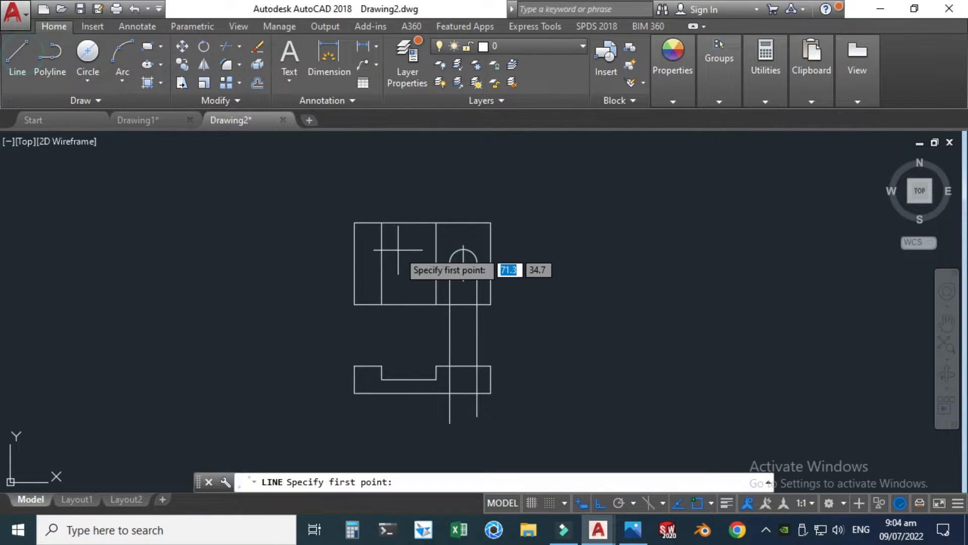
pyautogui.click(463, 280)
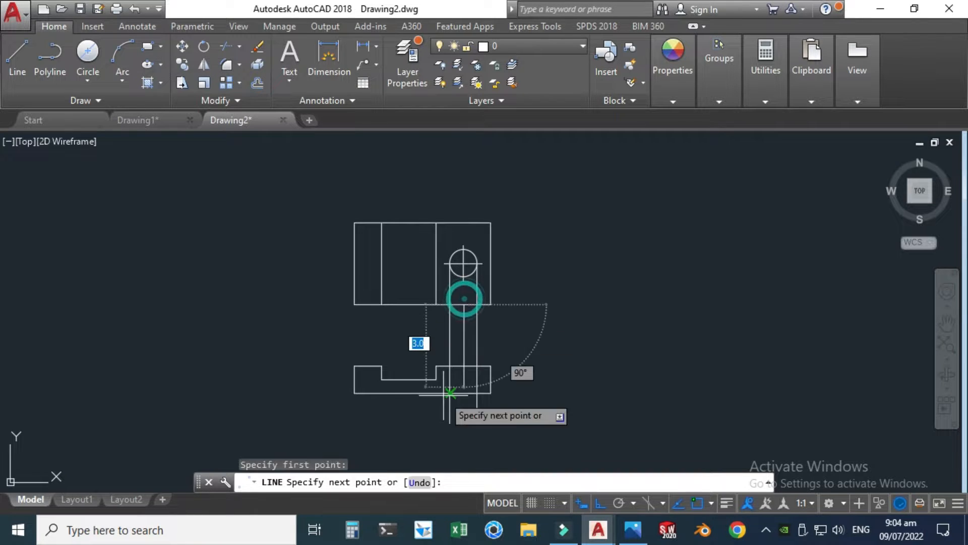
pyautogui.click(451, 440)
pyautogui.press('Escape')
pyautogui.scroll(2, 437, 355)
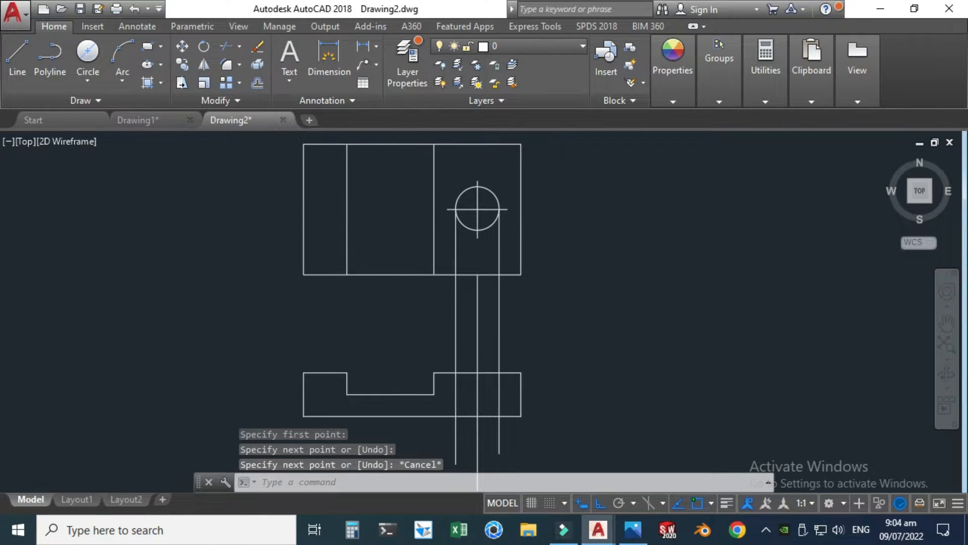
# Step: Trim away the parts of the three vertical projection lines lying between the top view and the front view
pyautogui.scroll(2, 448, 375)
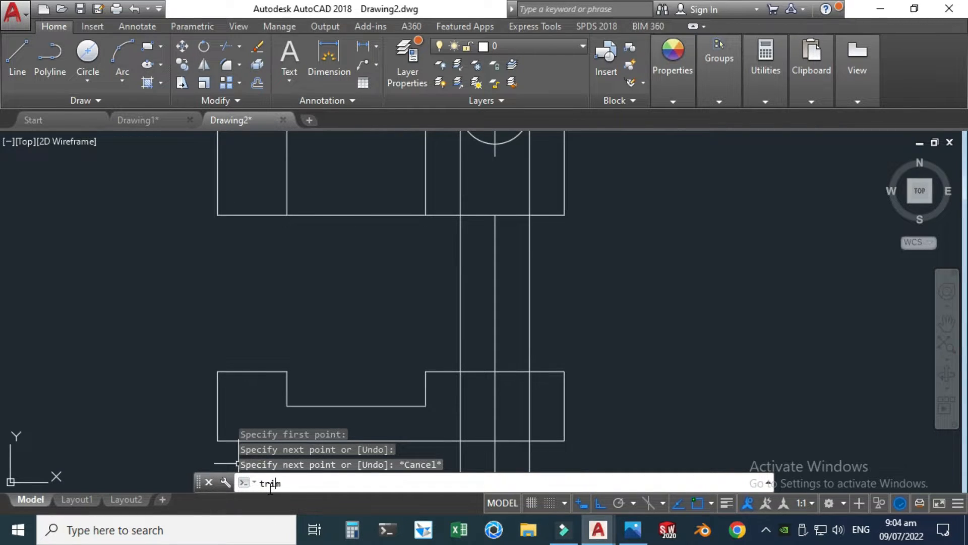
pyautogui.click(310, 374)
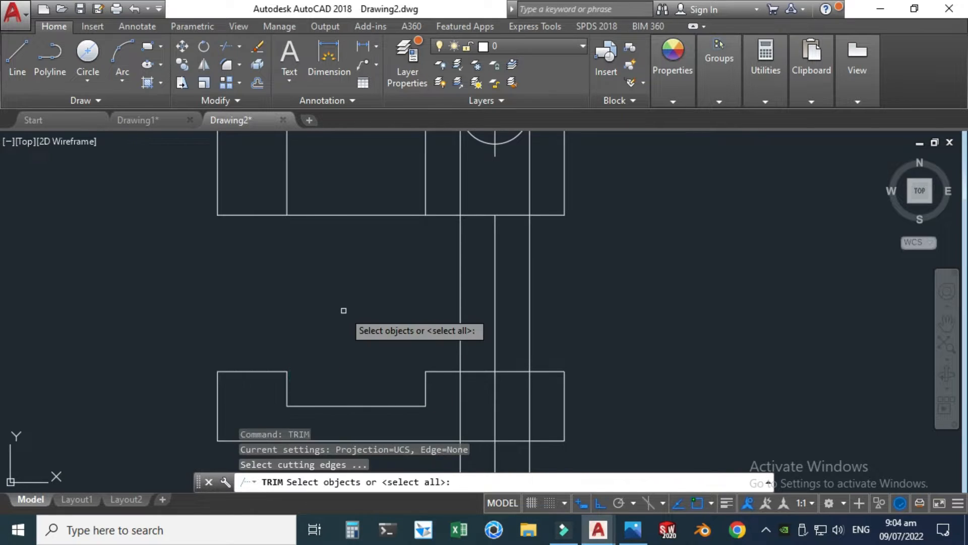
pyautogui.press('Return')
pyautogui.click(460, 310)
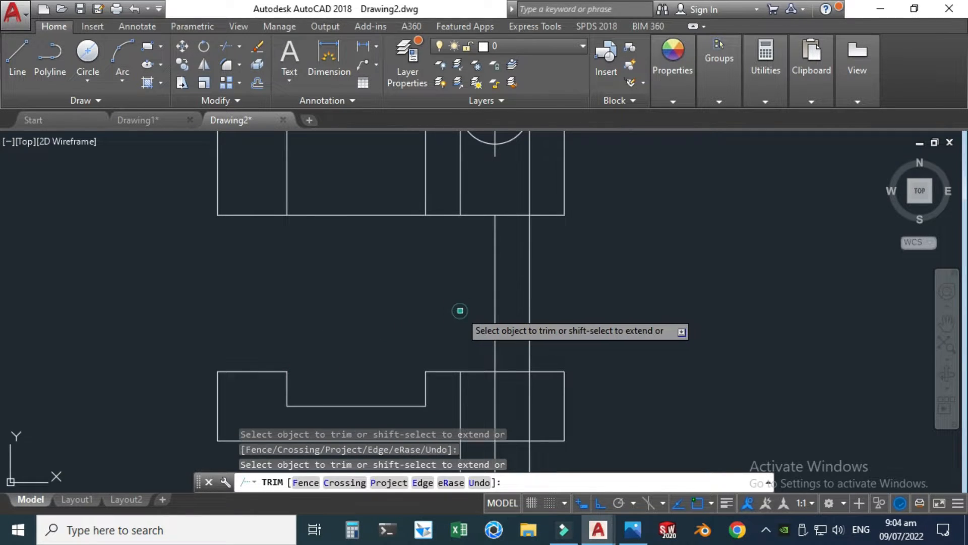
pyautogui.click(495, 310)
pyautogui.click(530, 311)
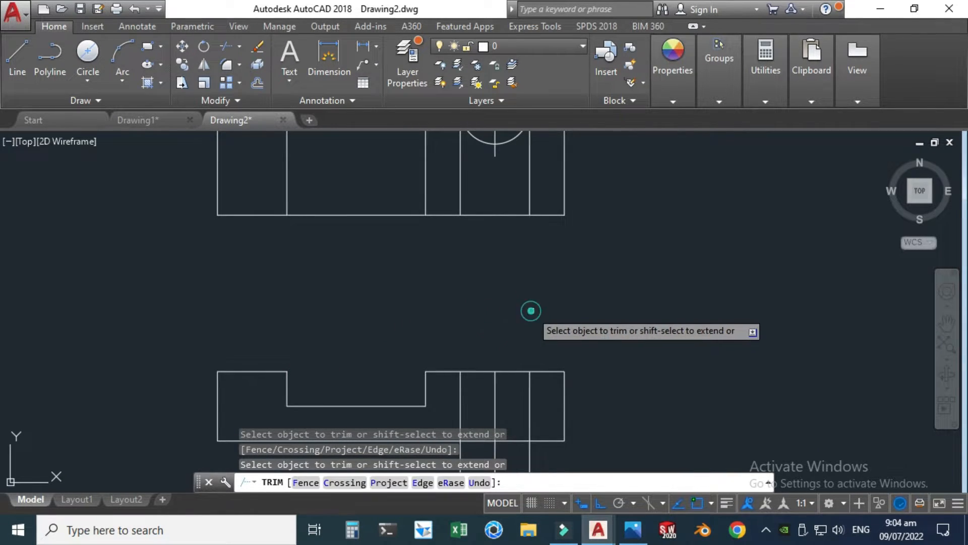
# Step: Trim off the ends of the three projection lines that extend below the front view's bottom edge
pyautogui.scroll(-2, 511, 327)
pyautogui.scroll(1, 493, 230)
pyautogui.click(491, 291)
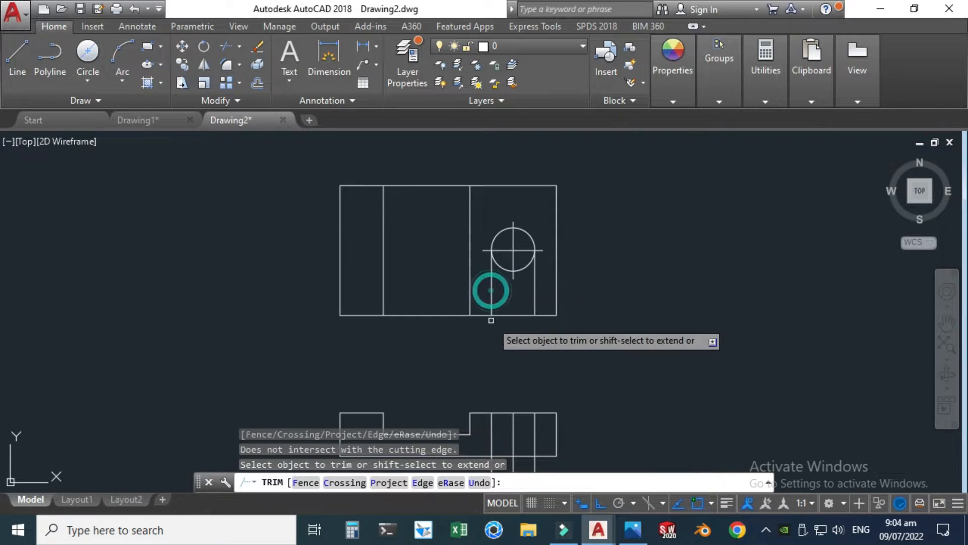
pyautogui.scroll(-1, 491, 295)
pyautogui.scroll(2, 497, 427)
pyautogui.click(483, 406)
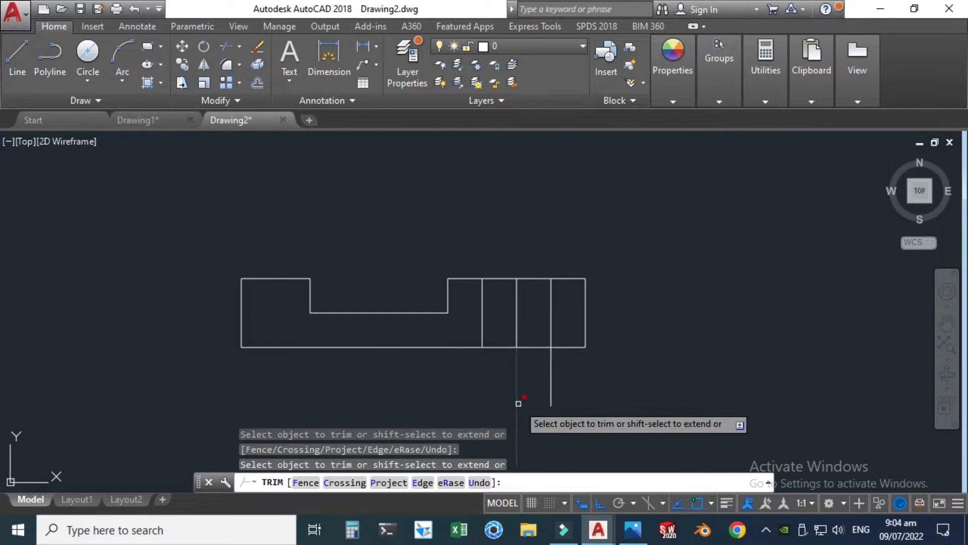
pyautogui.click(518, 404)
pyautogui.click(550, 388)
pyautogui.scroll(-2, 532, 423)
pyautogui.scroll(3, 504, 272)
pyautogui.press('Escape')
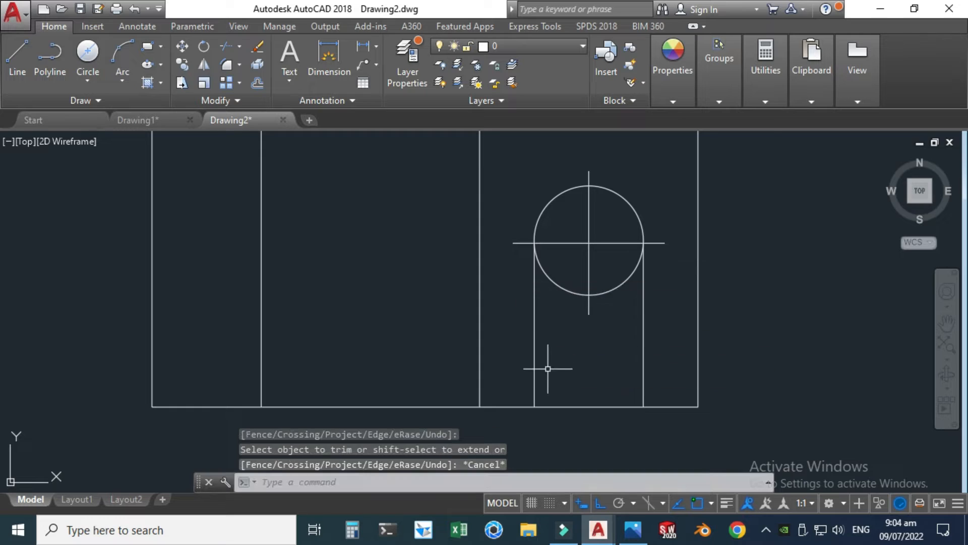
# Step: Delete the two leftover projection line segments between the circle and the top view's bottom edge
pyautogui.click(519, 331)
pyautogui.click(558, 363)
pyautogui.click(568, 368)
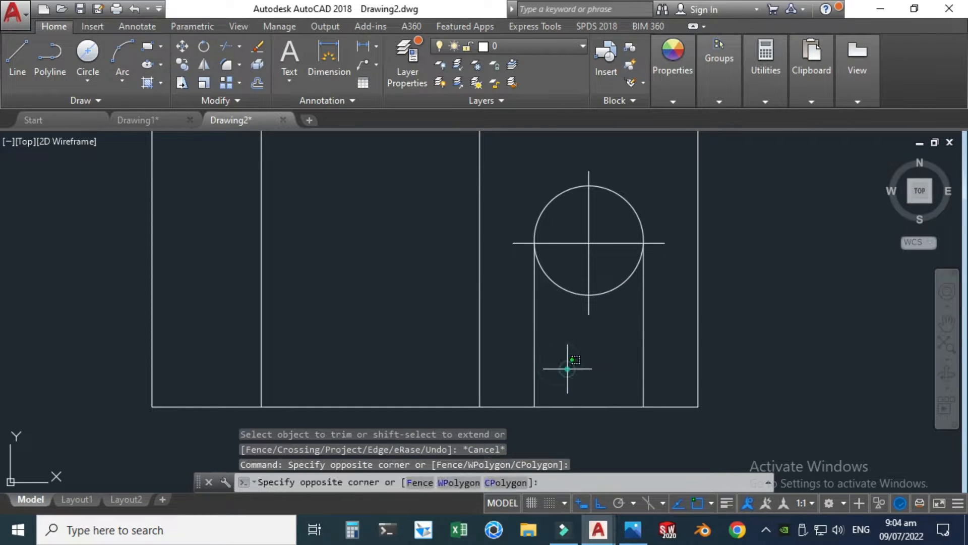
pyautogui.click(515, 324)
pyautogui.press('Delete')
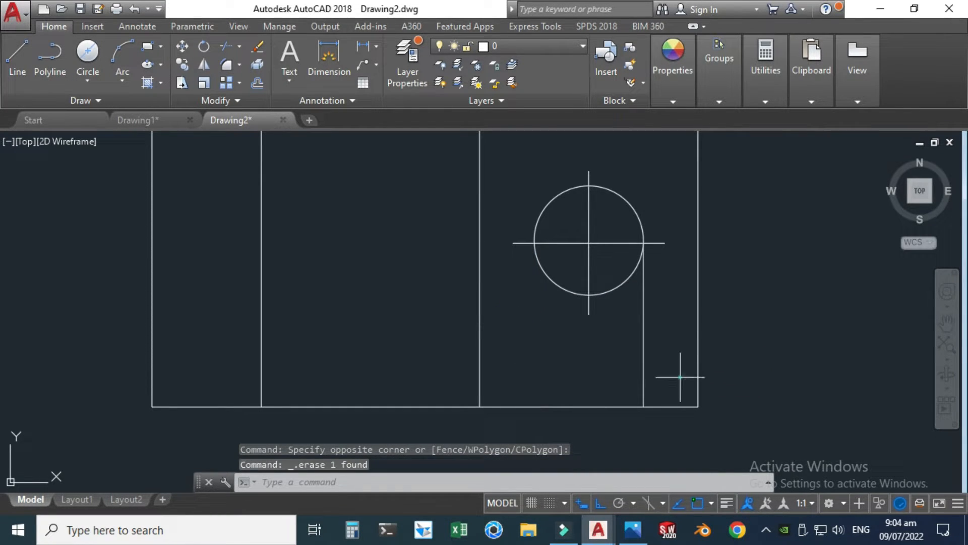
pyautogui.click(644, 361)
# Step: Stretch the upper end of the hole's centre line in the front view slightly above the top edge
pyautogui.scroll(-5, 551, 276)
pyautogui.scroll(4, 550, 417)
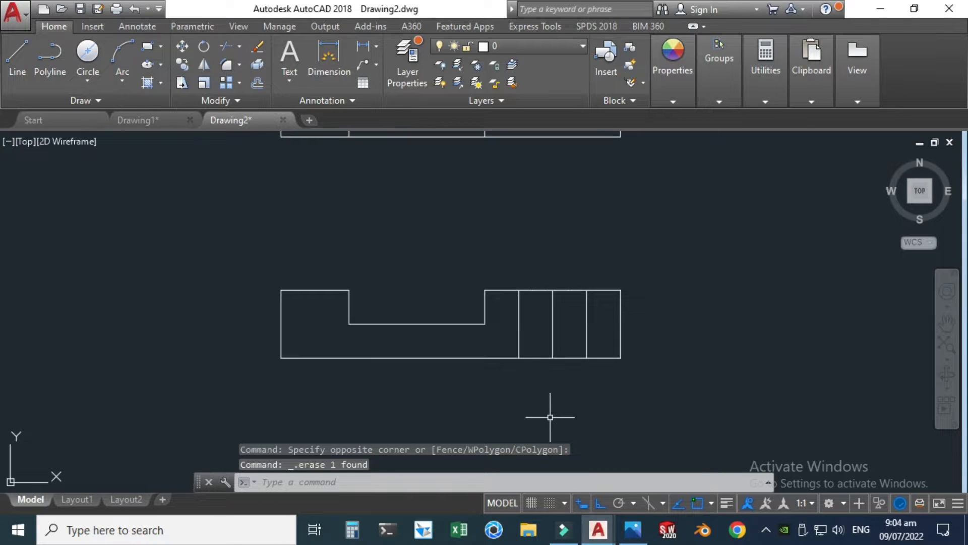
pyautogui.click(558, 343)
pyautogui.click(529, 312)
pyautogui.scroll(4, 552, 296)
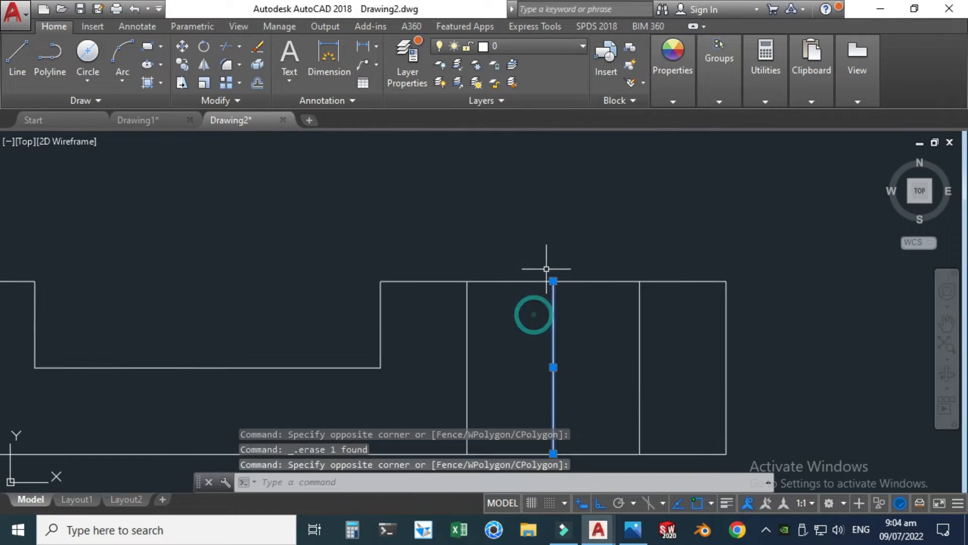
pyautogui.click(554, 281)
pyautogui.click(553, 243)
pyautogui.moveTo(566, 423); pyautogui.dragTo(557, 361, button='middle')
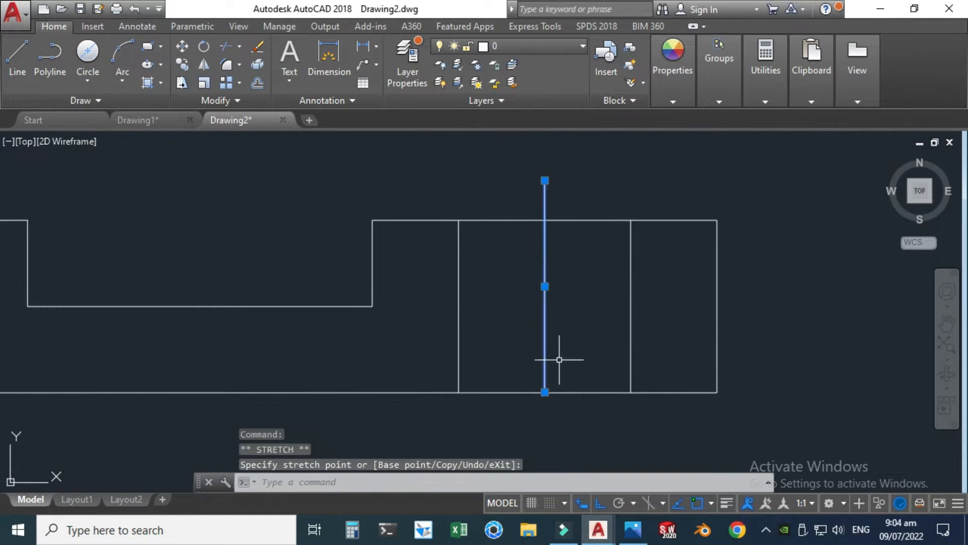
pyautogui.press('Escape')
# Step: Stretch the lower end of the front view's hole centre line slightly below the bottom edge
pyautogui.click(552, 335)
pyautogui.click(538, 337)
pyautogui.click(545, 392)
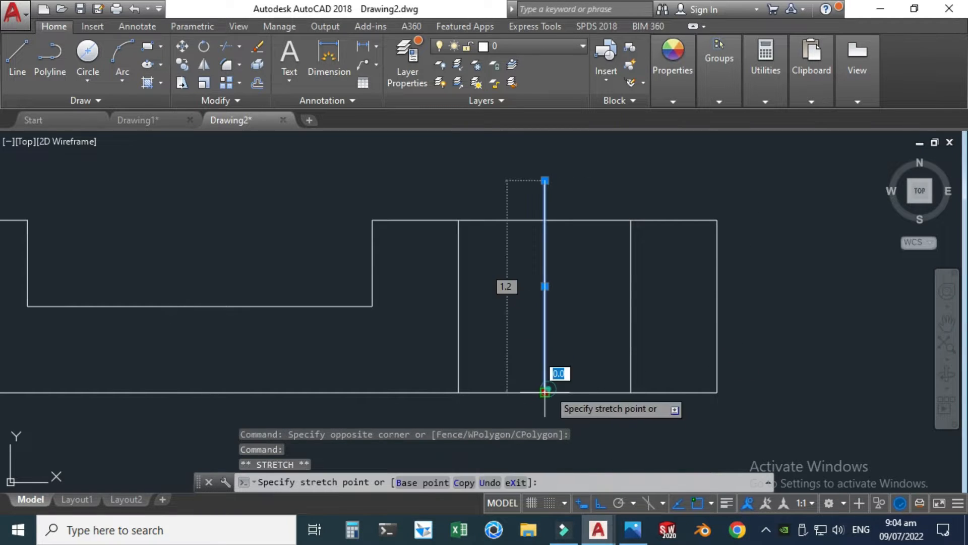
pyautogui.click(546, 406)
pyautogui.press('Escape')
pyautogui.scroll(-5, 510, 389)
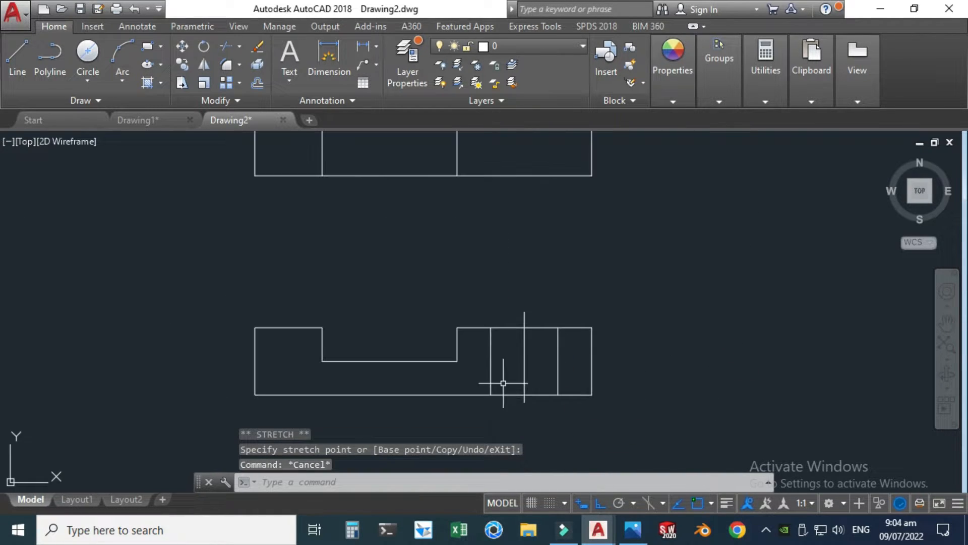
pyautogui.moveTo(461, 250)
pyautogui.mouseDown(button='middle')
pyautogui.moveTo(451, 286)
pyautogui.moveTo(424, 307)
pyautogui.mouseUp(button='middle')
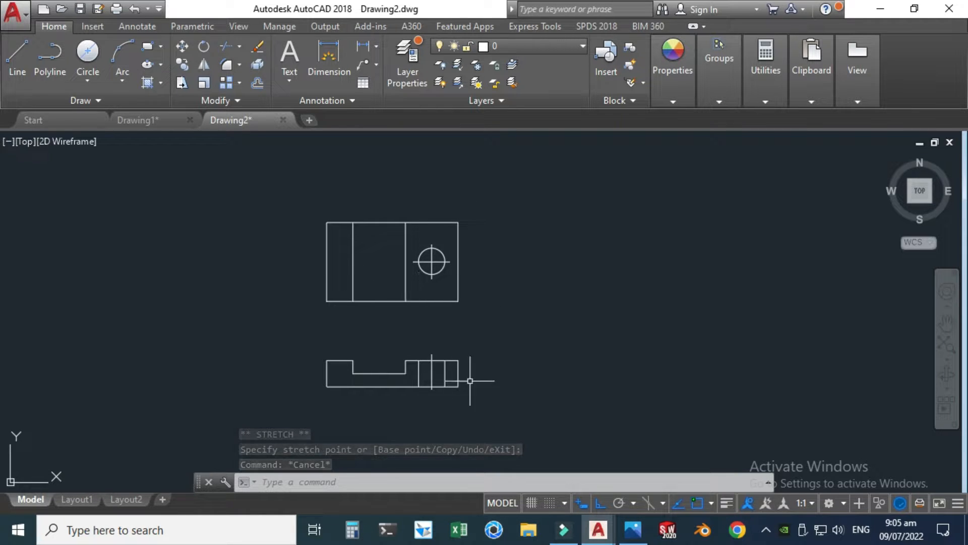
# Step: Consult the isometric reference image and draw the side view's 3-unit bottom edge to the right of the front view, level with its base
pyautogui.click(633, 530)
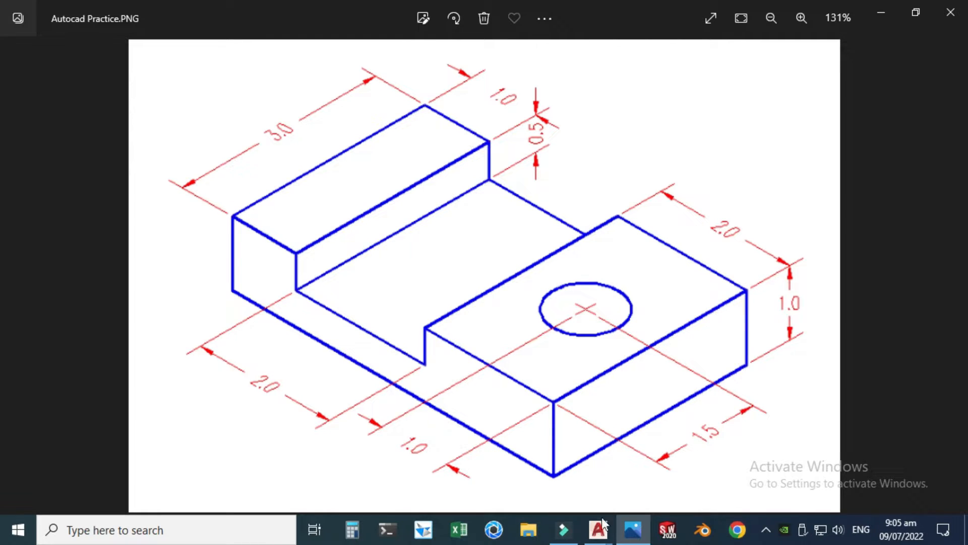
pyautogui.moveTo(596, 535)
pyautogui.click(631, 480)
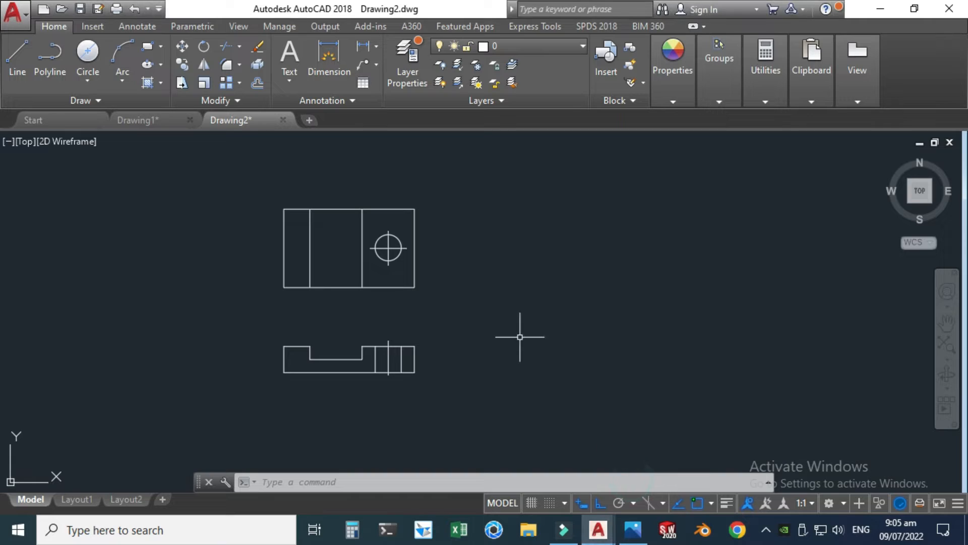
pyautogui.scroll(2, 444, 355)
pyautogui.click(17, 55)
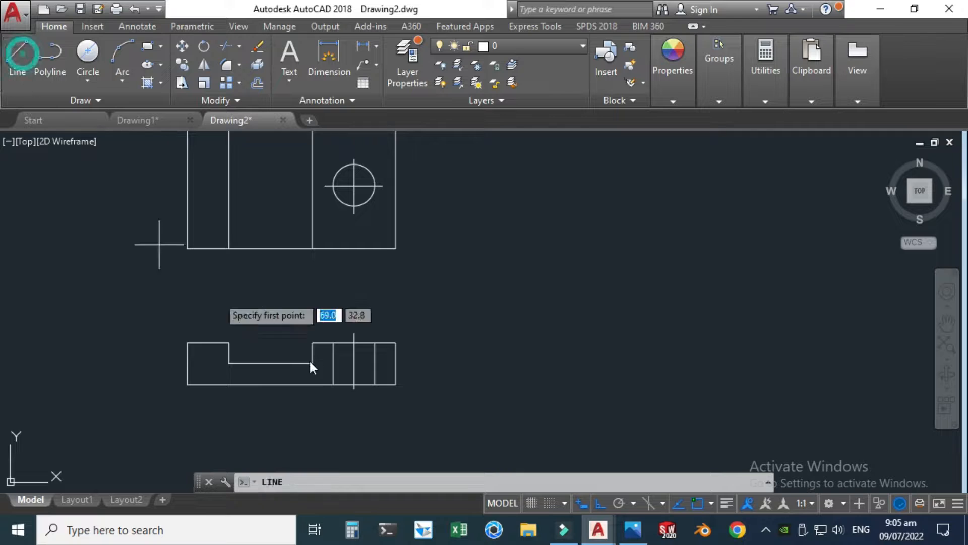
pyautogui.click(501, 383)
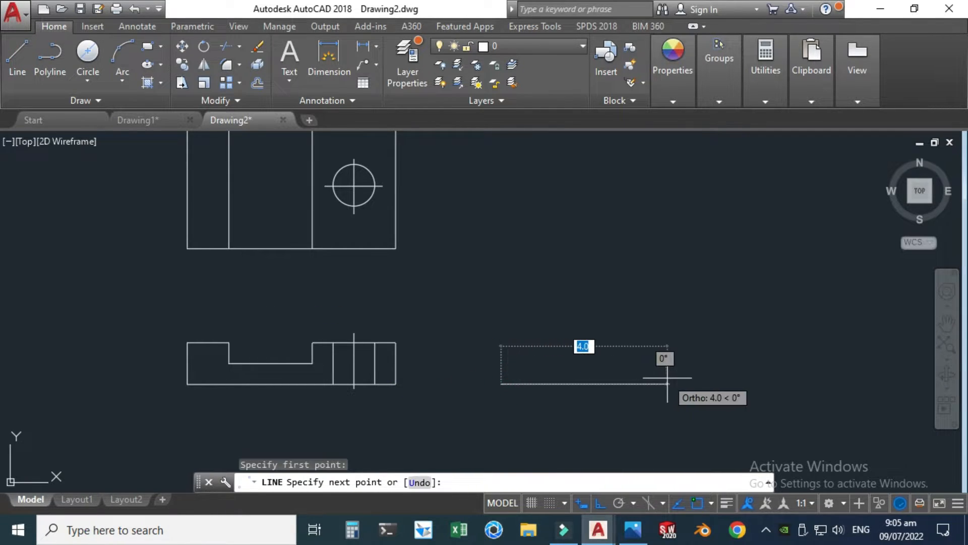
pyautogui.write('3')
pyautogui.press('Return')
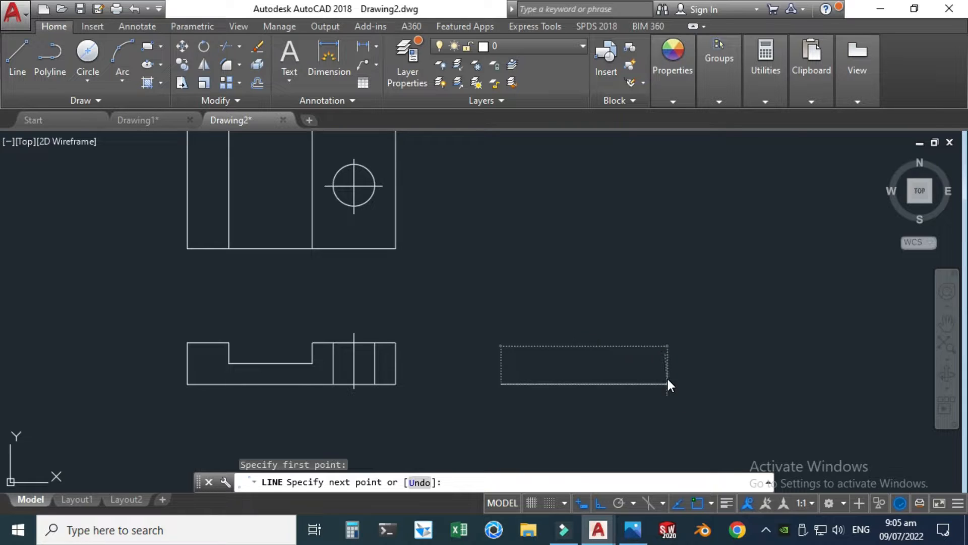
# Step: Complete the side view rectangle with a 1-unit right edge, a top edge and a left edge closing at the start point
pyautogui.write('1')
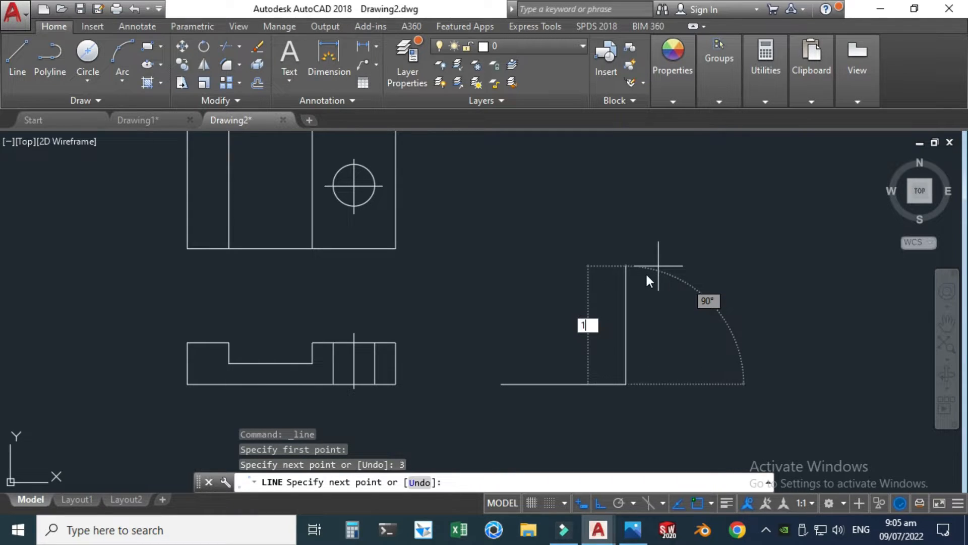
pyautogui.press('Return')
pyautogui.scroll(2, 587, 333)
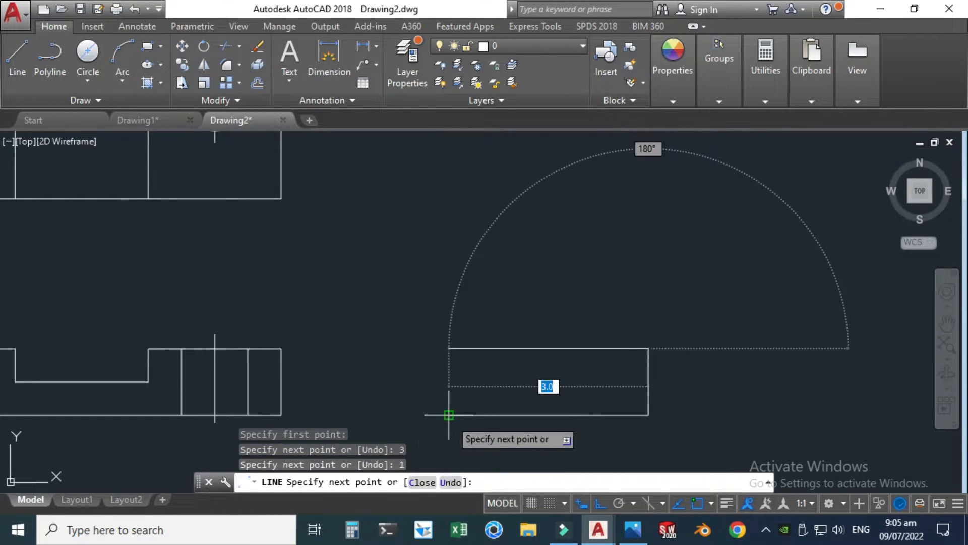
pyautogui.click(449, 348)
pyautogui.click(448, 414)
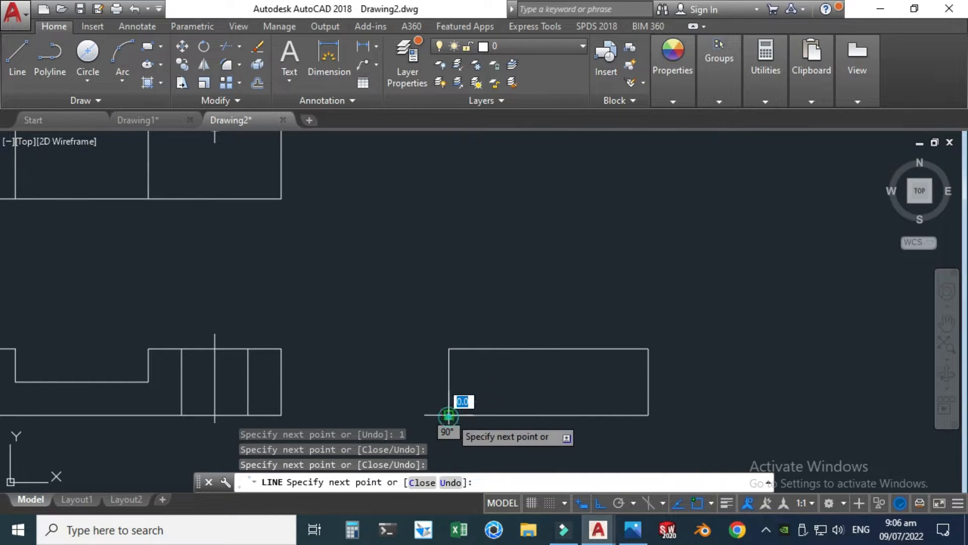
pyautogui.scroll(-3, 454, 384)
pyautogui.press('Escape')
pyautogui.scroll(2, 428, 369)
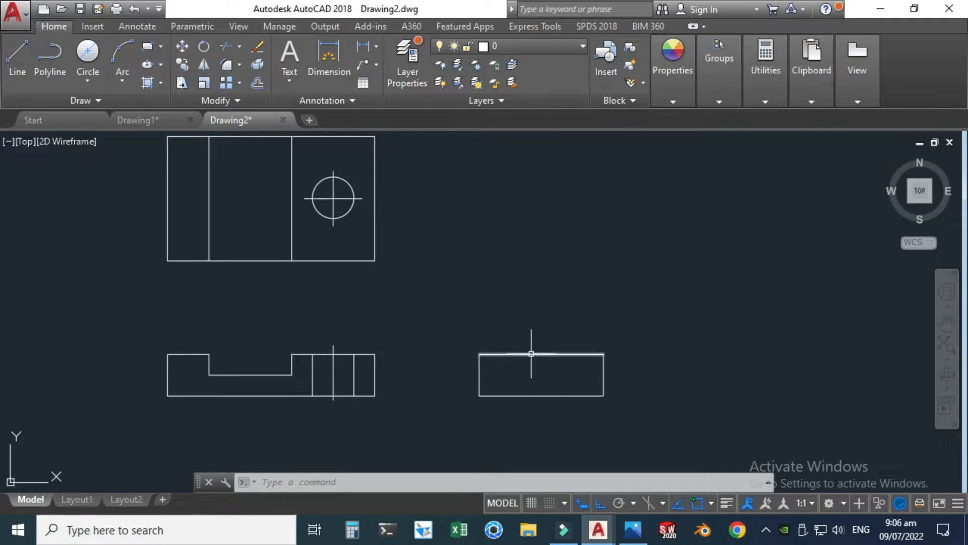
# Step: Recheck the hole in the reference image and draw a vertical centre line about 1.5 units long through the middle of the side view
pyautogui.click(633, 530)
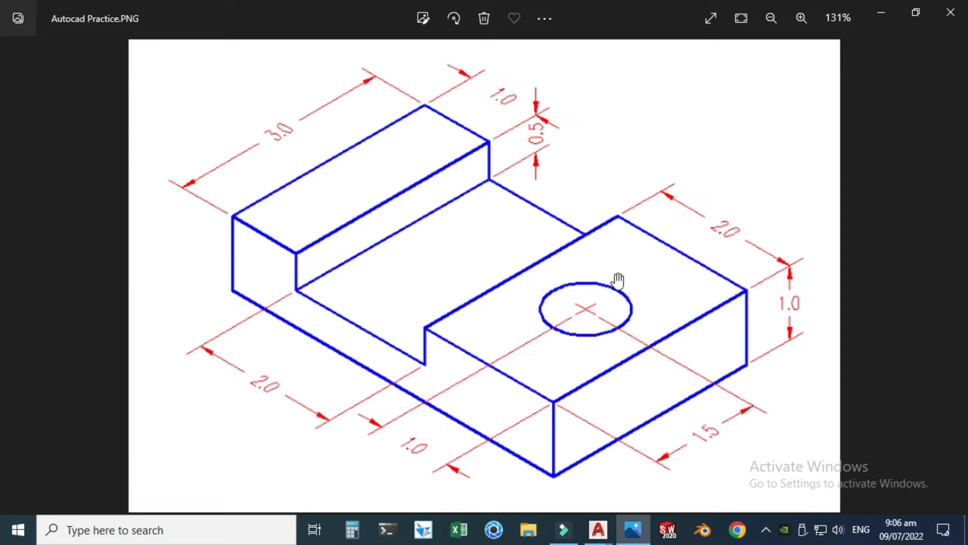
pyautogui.moveTo(599, 530)
pyautogui.click(638, 467)
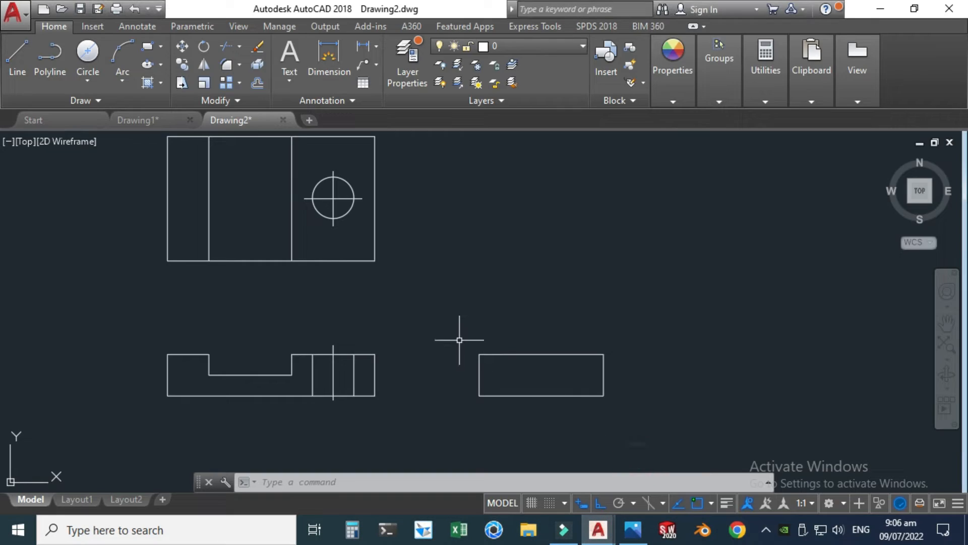
pyautogui.click(17, 59)
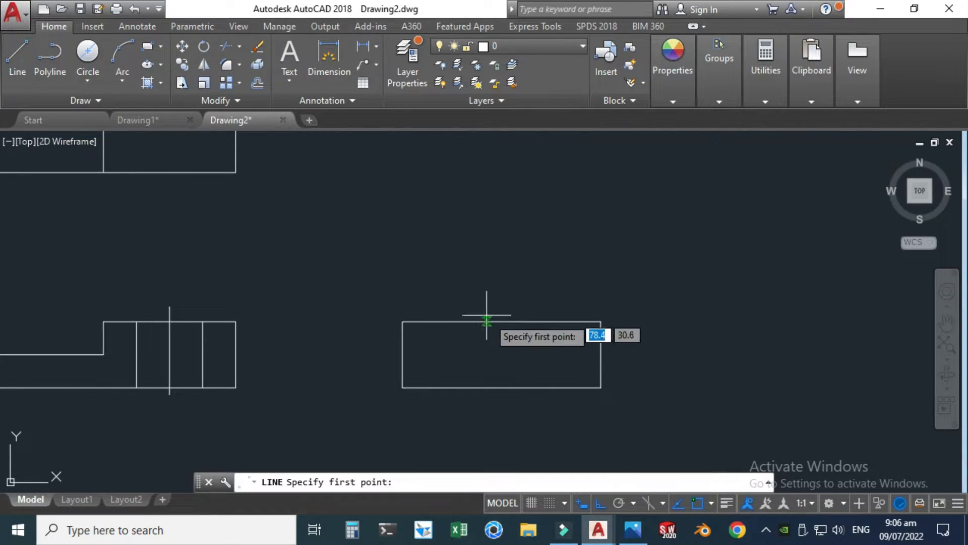
pyautogui.click(501, 303)
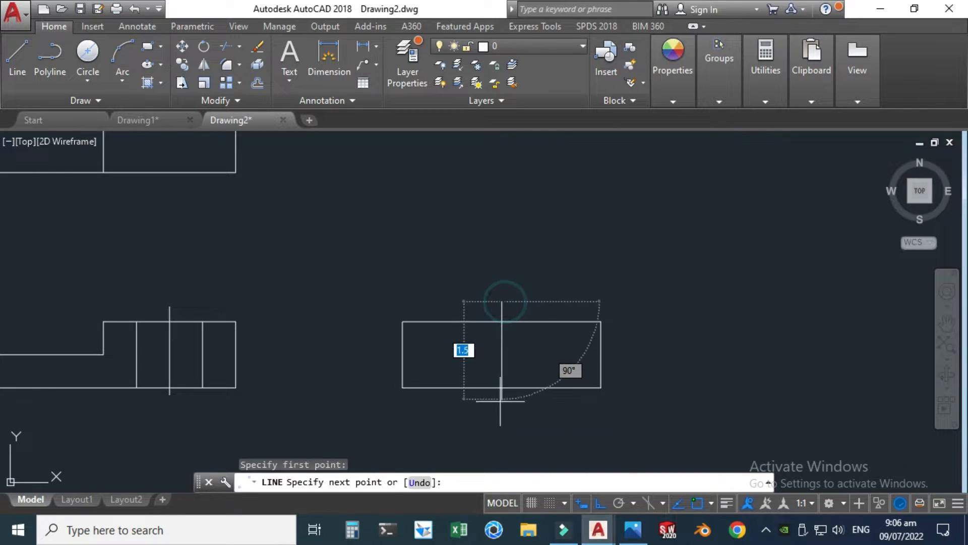
pyautogui.press('Escape')
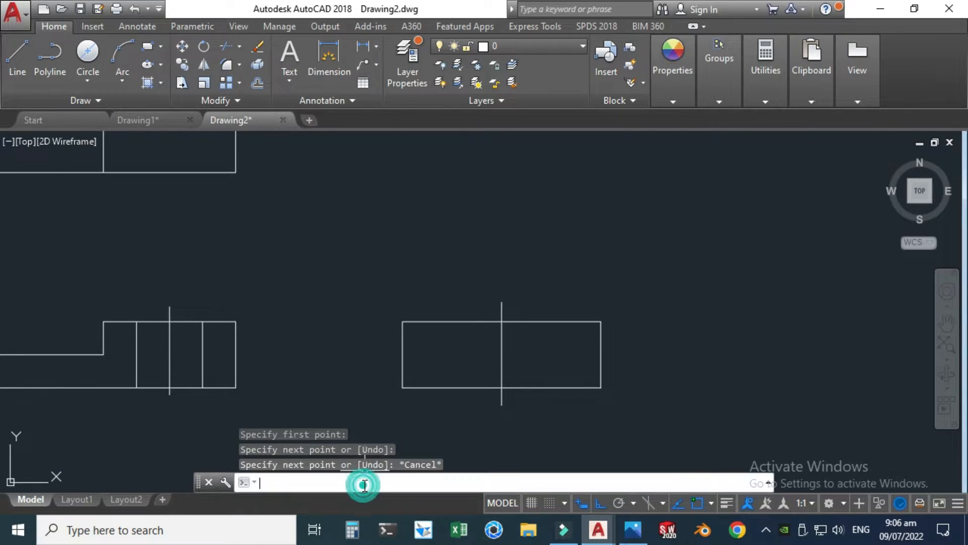
# Step: Offset the side view's vertical centre line by 0.5 to each side to form the hole's edge lines
pyautogui.write('off')
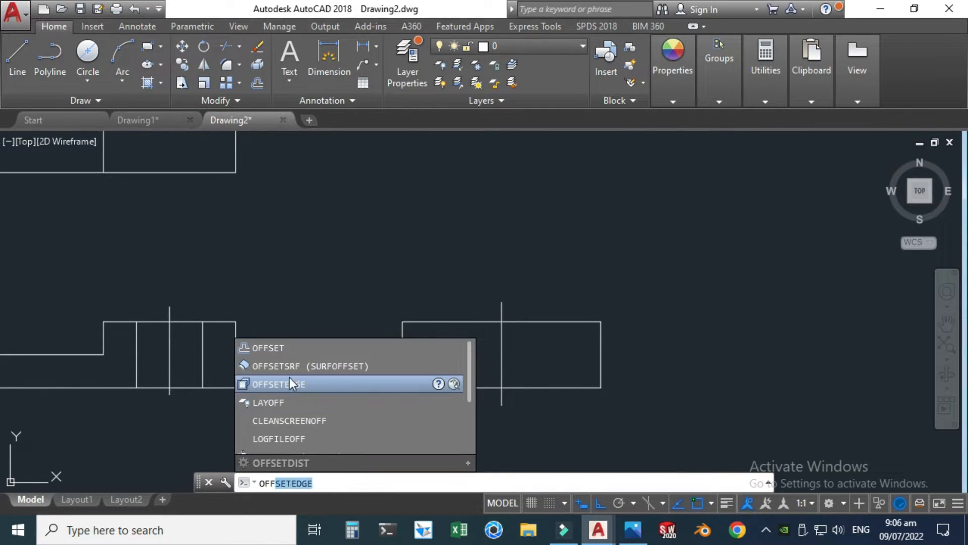
pyautogui.click(261, 349)
pyautogui.press('Return')
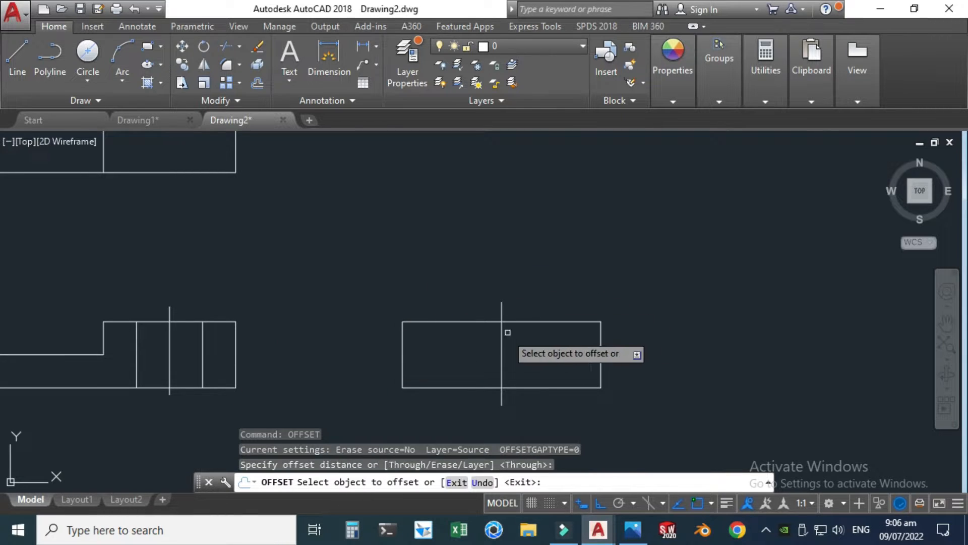
pyautogui.click(501, 341)
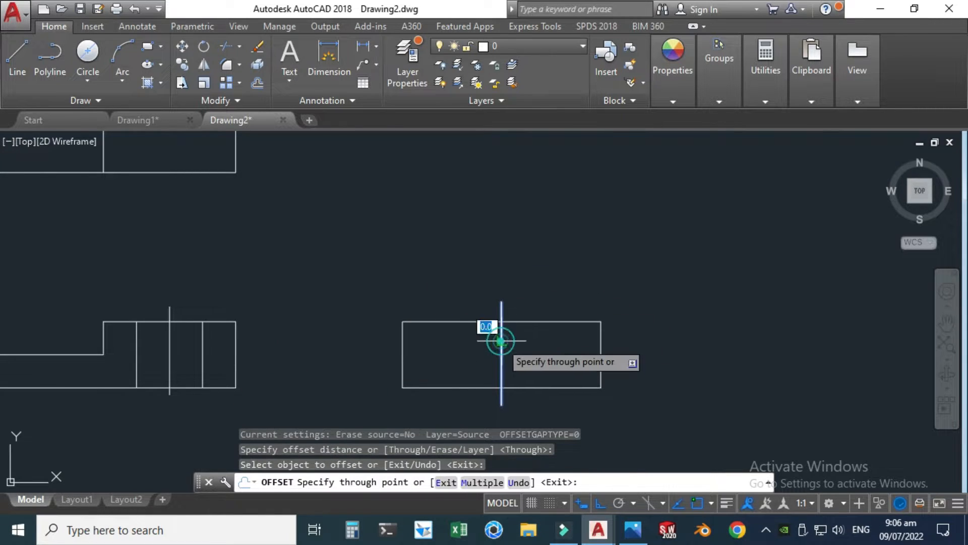
pyautogui.click(469, 340)
pyautogui.click(502, 346)
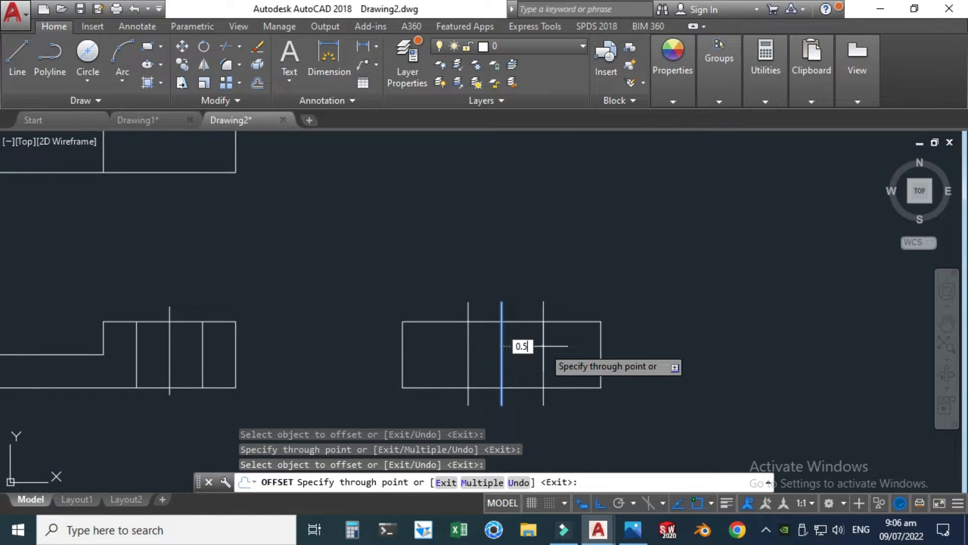
pyautogui.write('0.5')
pyautogui.press('Return')
pyautogui.press('Escape')
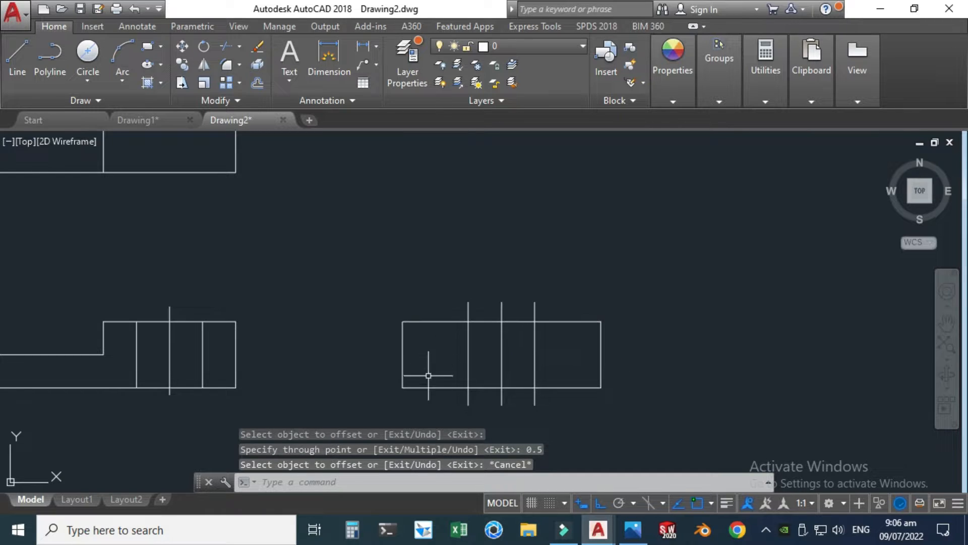
# Step: Shorten the side view's left hole edge line so it ends on the rectangle's top and bottom edges
pyautogui.scroll(2, 455, 382)
pyautogui.click(483, 267)
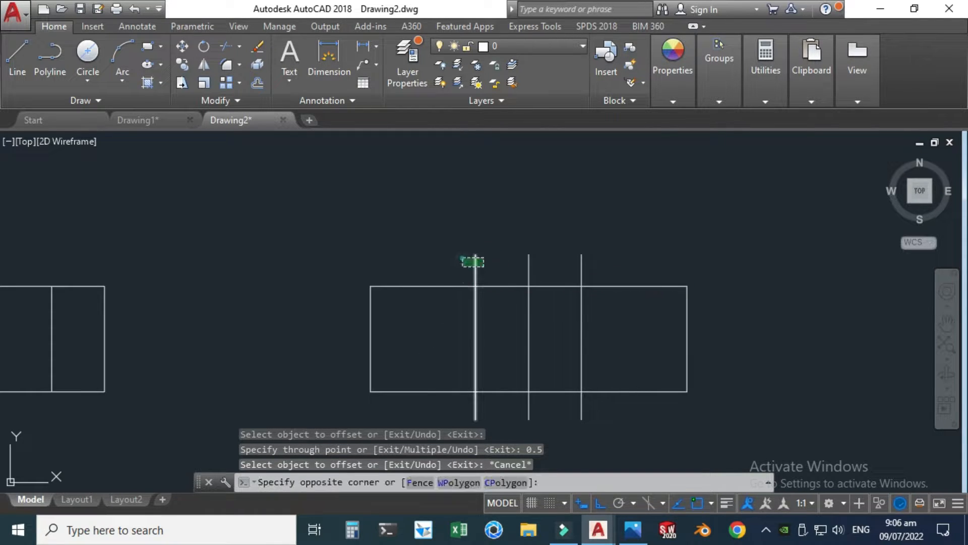
pyautogui.click(469, 259)
pyautogui.click(476, 255)
pyautogui.click(473, 285)
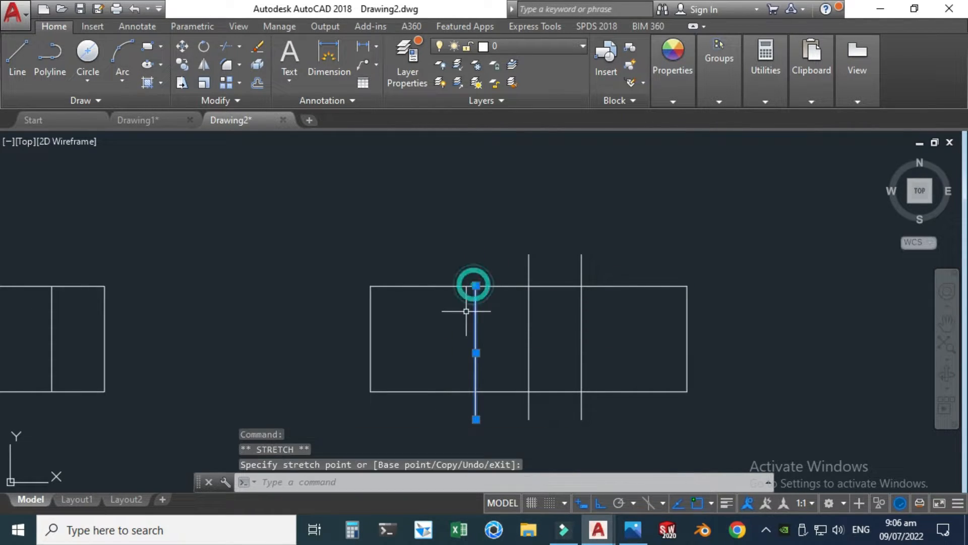
pyautogui.press('Escape')
pyautogui.click(471, 407)
pyautogui.click(477, 418)
pyautogui.scroll(2, 476, 426)
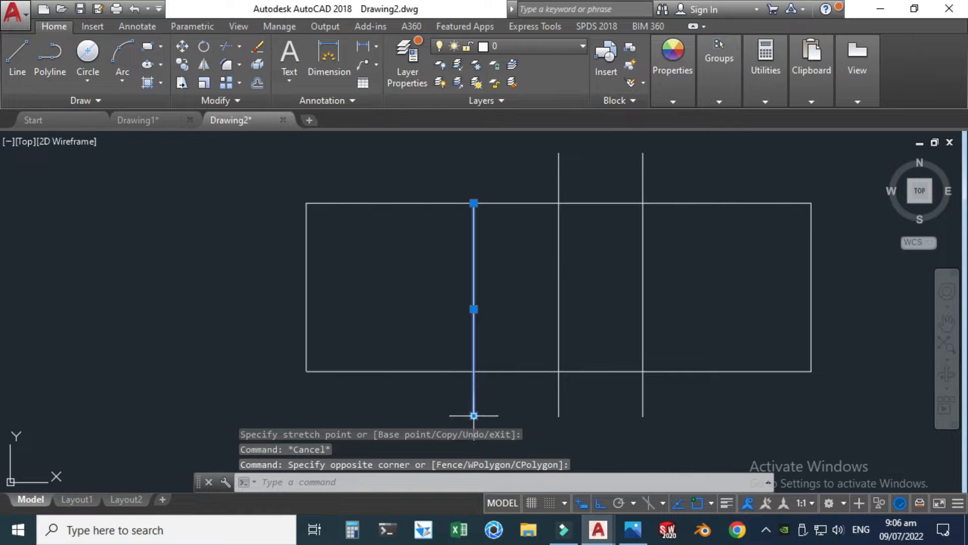
pyautogui.click(474, 415)
pyautogui.click(507, 395)
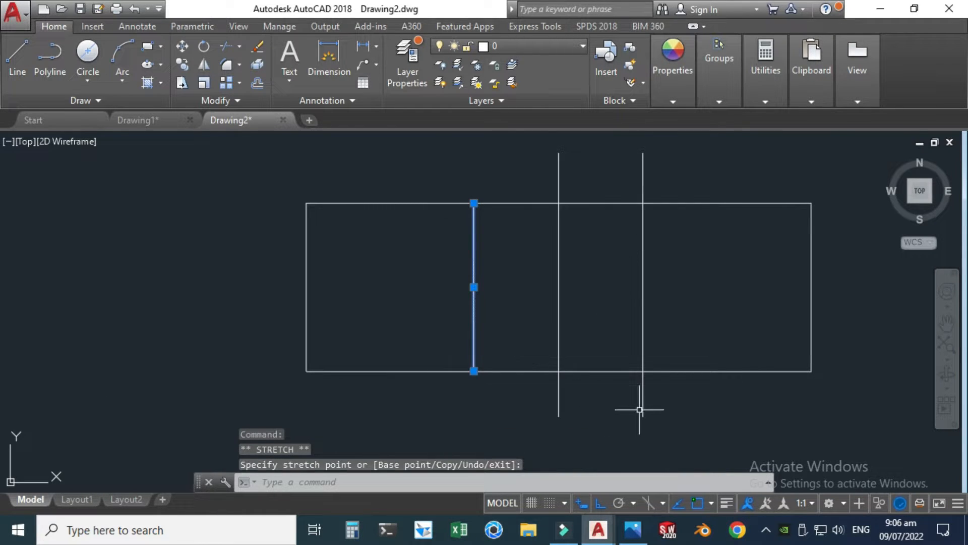
# Step: Shorten the side view's right hole edge line so it ends on the rectangle's bottom and top edges
pyautogui.click(639, 404)
pyautogui.click(632, 396)
pyautogui.click(644, 415)
pyautogui.click(643, 371)
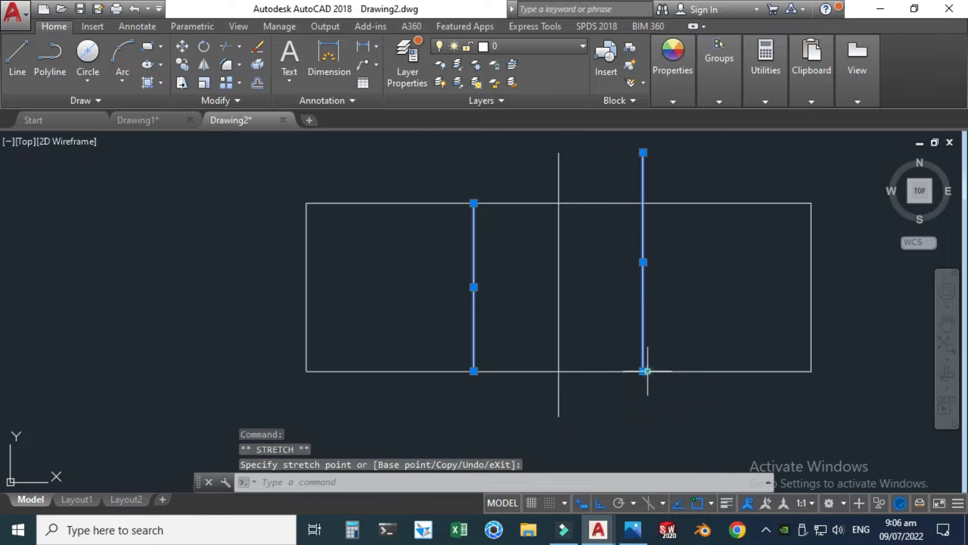
pyautogui.scroll(-2, 631, 380)
pyautogui.press('Escape')
pyautogui.scroll(2, 644, 255)
pyautogui.click(658, 244)
pyautogui.click(615, 234)
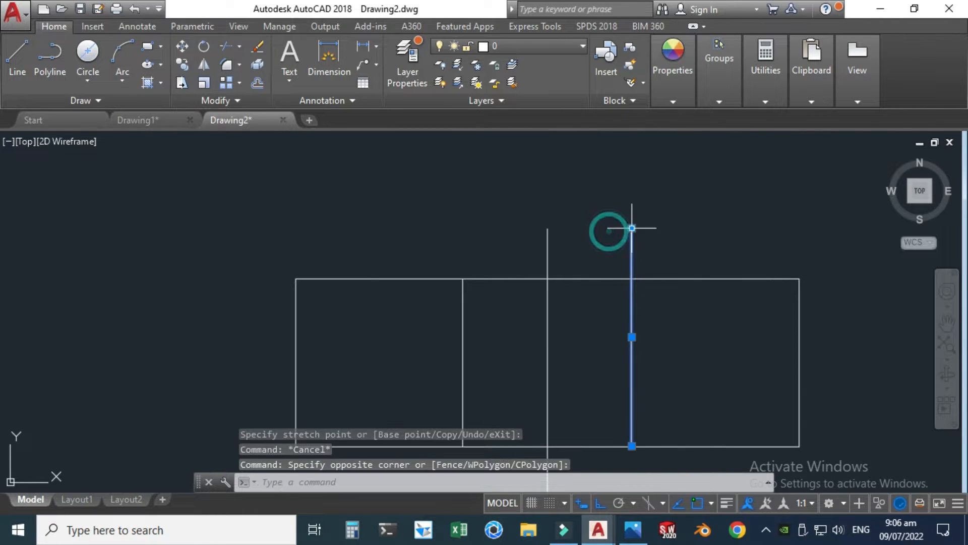
pyautogui.click(630, 226)
pyautogui.click(630, 279)
pyautogui.scroll(-2, 618, 268)
pyautogui.click(617, 264)
pyautogui.scroll(-4, 585, 277)
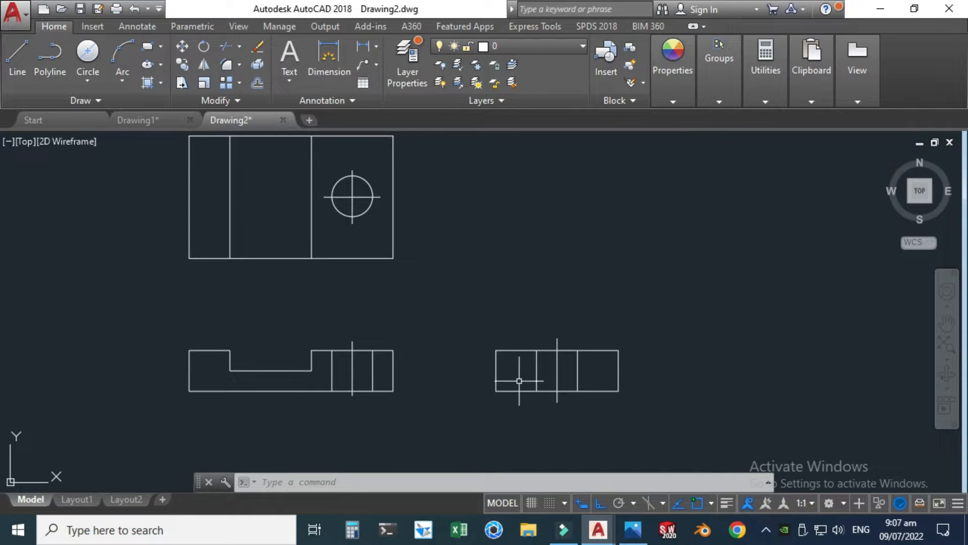
# Step: Check the slot in the reference image and draw a horizontal line about 3.2 units long at slot-floor level, ending on the side view's right edge
pyautogui.click(633, 529)
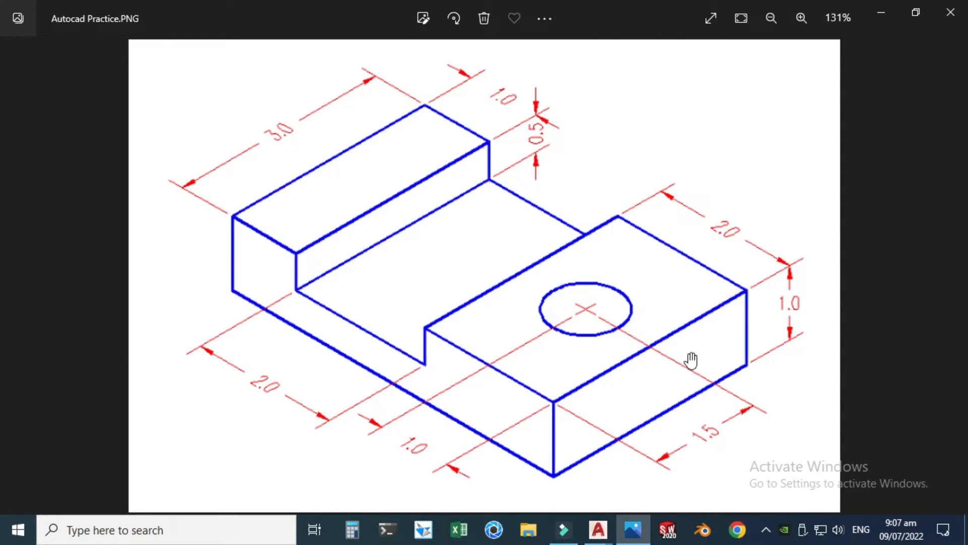
pyautogui.click(601, 531)
pyautogui.click(641, 454)
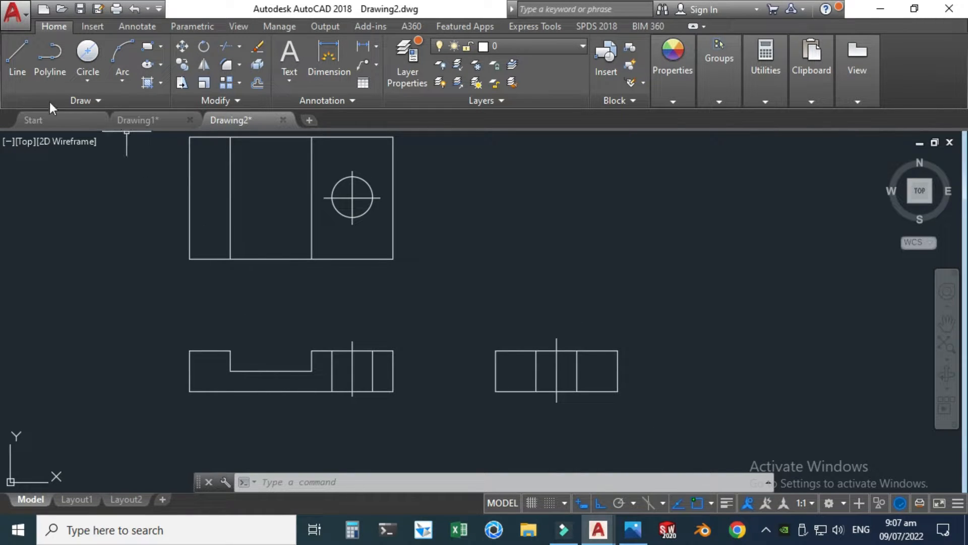
pyautogui.click(11, 61)
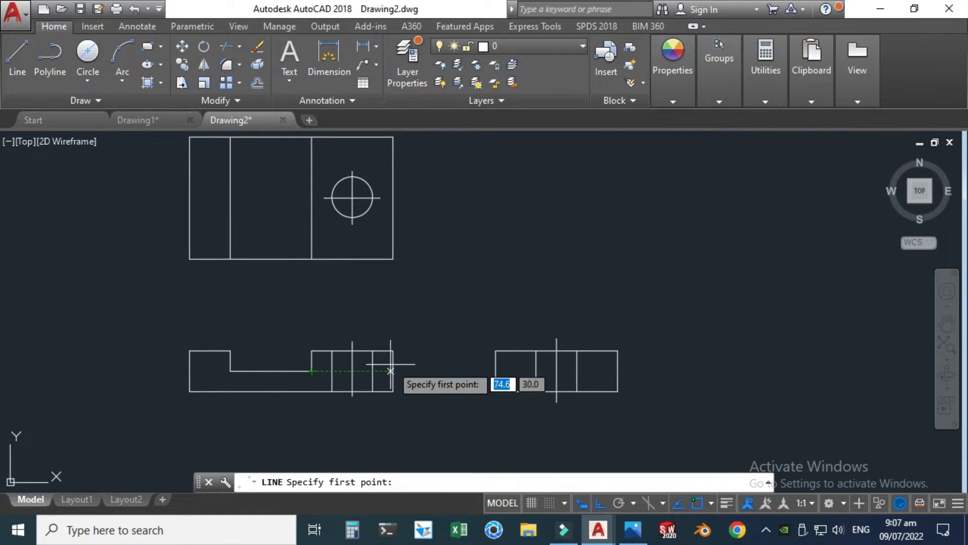
pyautogui.click(486, 371)
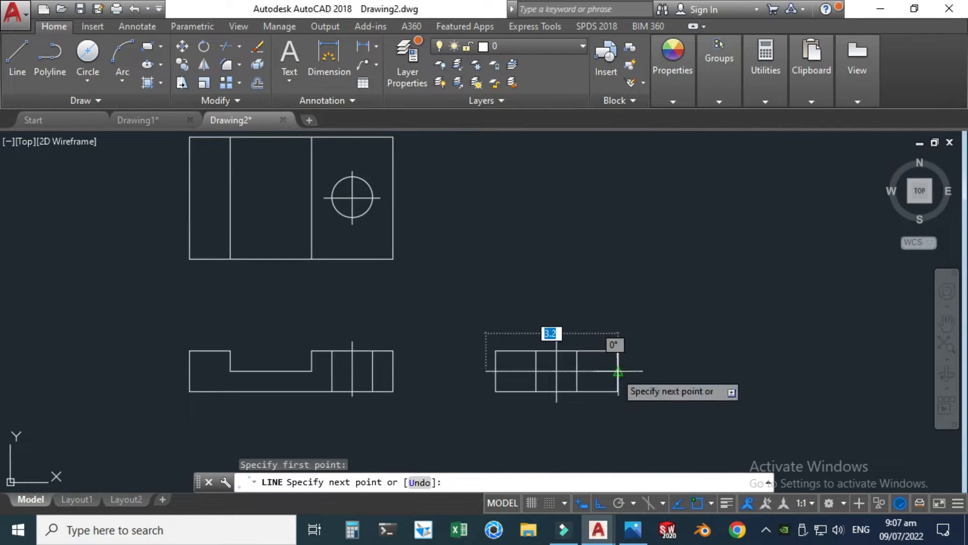
pyautogui.click(617, 371)
pyautogui.scroll(2, 533, 371)
pyautogui.press('Escape')
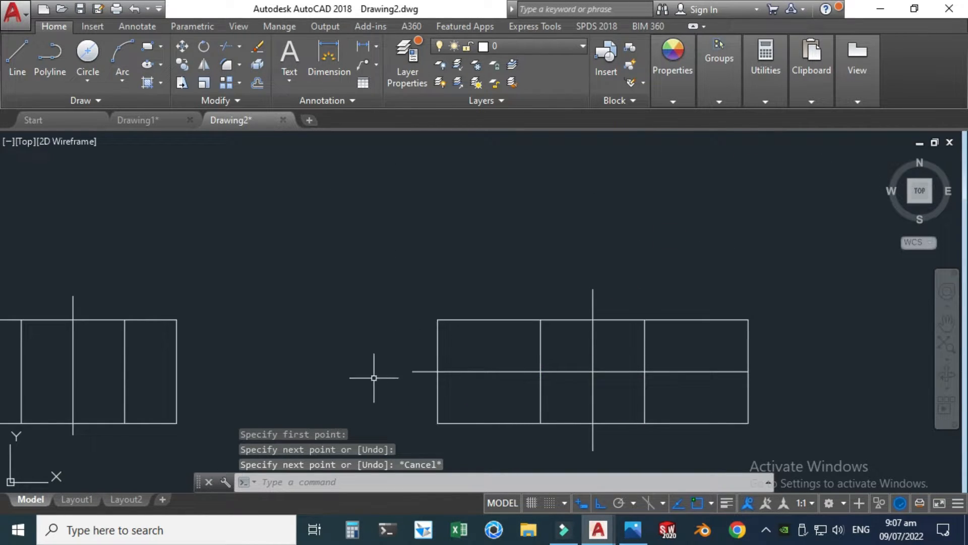
# Step: Pull the overhanging left end of the side view's slot-floor line back onto the rectangle's left edge
pyautogui.scroll(2, 454, 373)
pyautogui.click(449, 371)
pyautogui.click(429, 320)
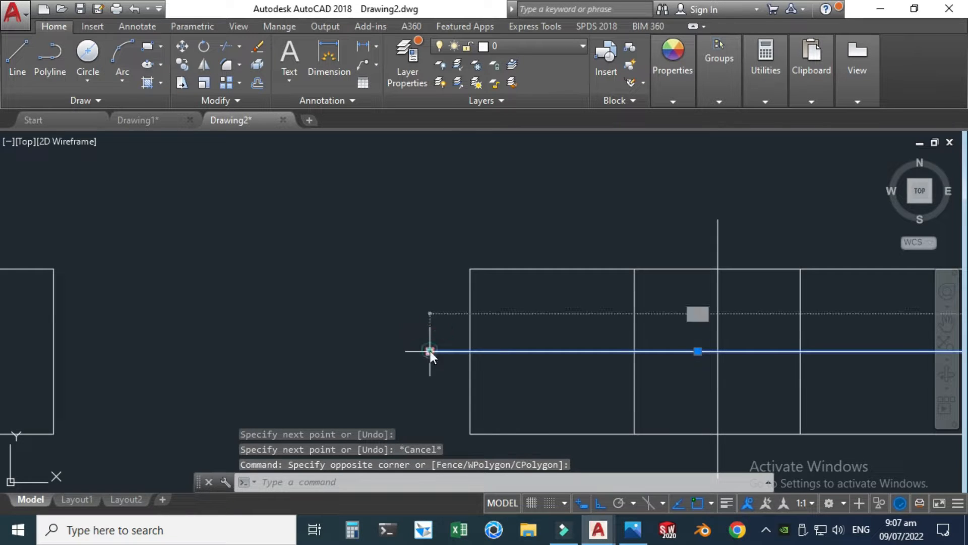
pyautogui.click(429, 352)
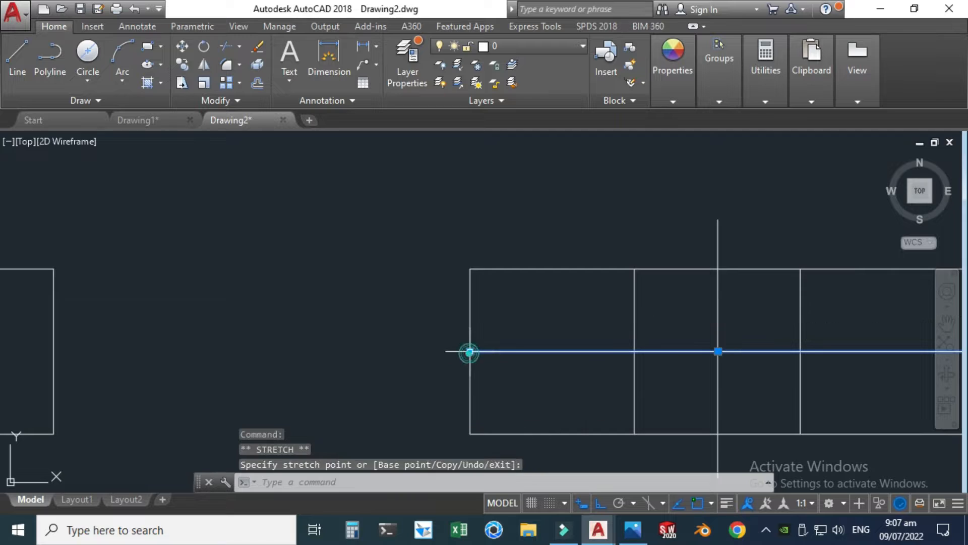
pyautogui.scroll(-4, 432, 308)
pyautogui.press('Escape')
pyautogui.scroll(-4, 538, 343)
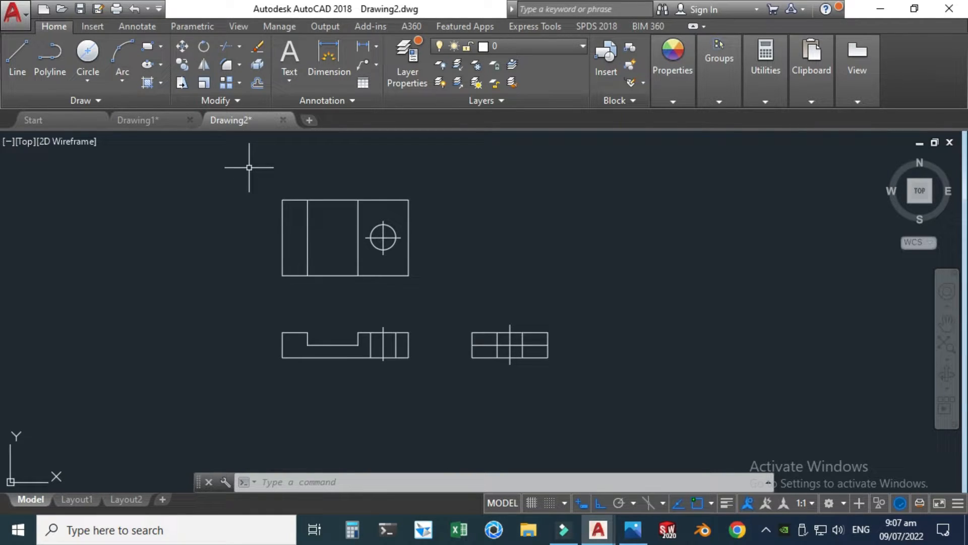
# Step: Set layer 0's lineweight to 0.30 mm and turn on lineweight display in the drawing
pyautogui.click(407, 68)
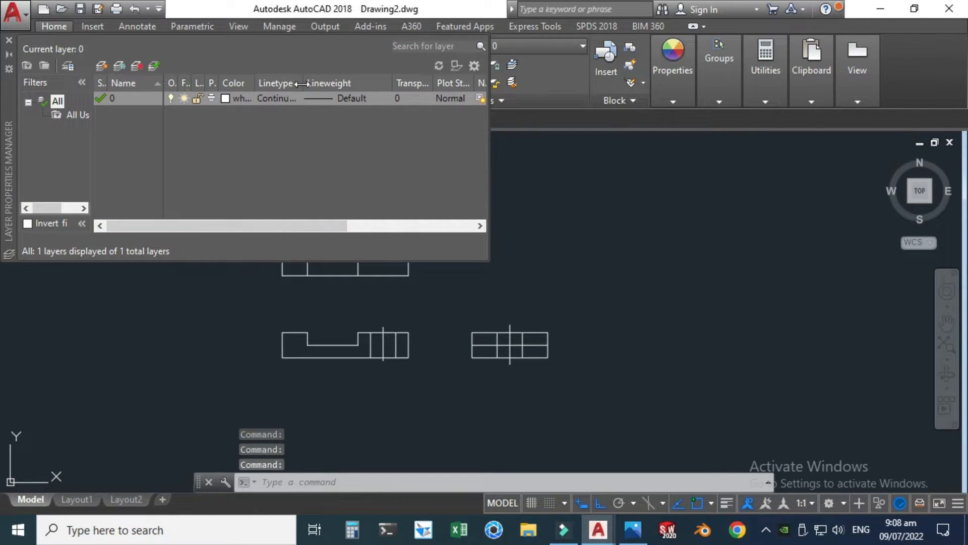
pyautogui.click(335, 98)
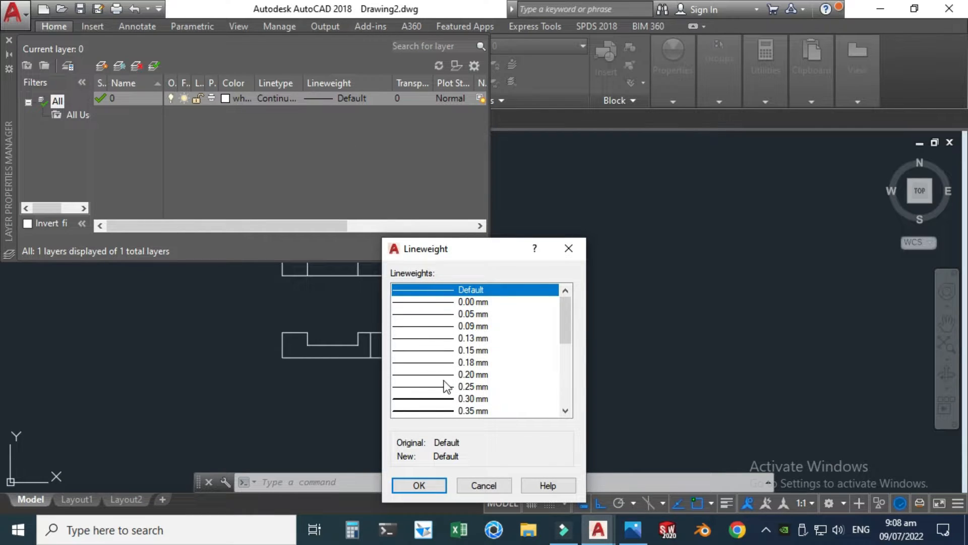
pyautogui.click(447, 398)
pyautogui.click(428, 485)
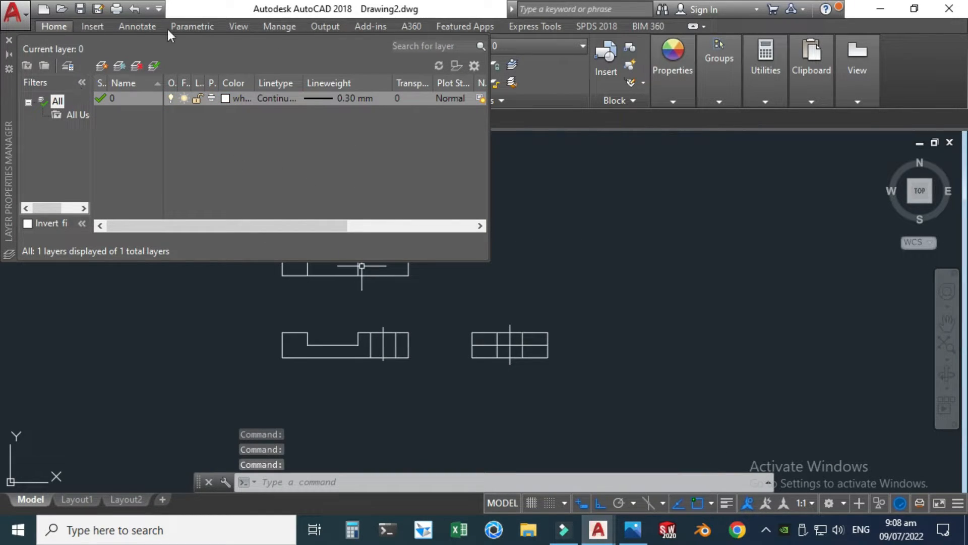
pyautogui.click(9, 39)
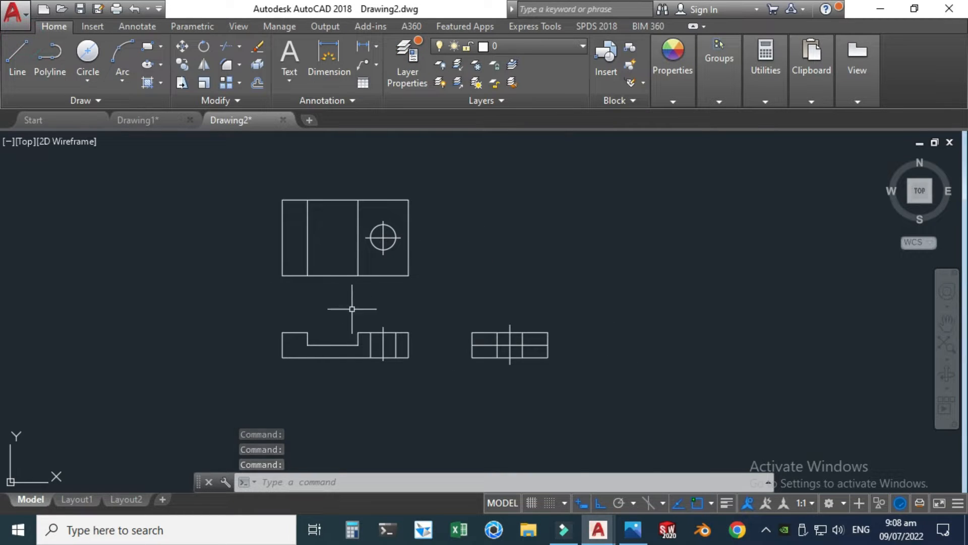
pyautogui.click(725, 503)
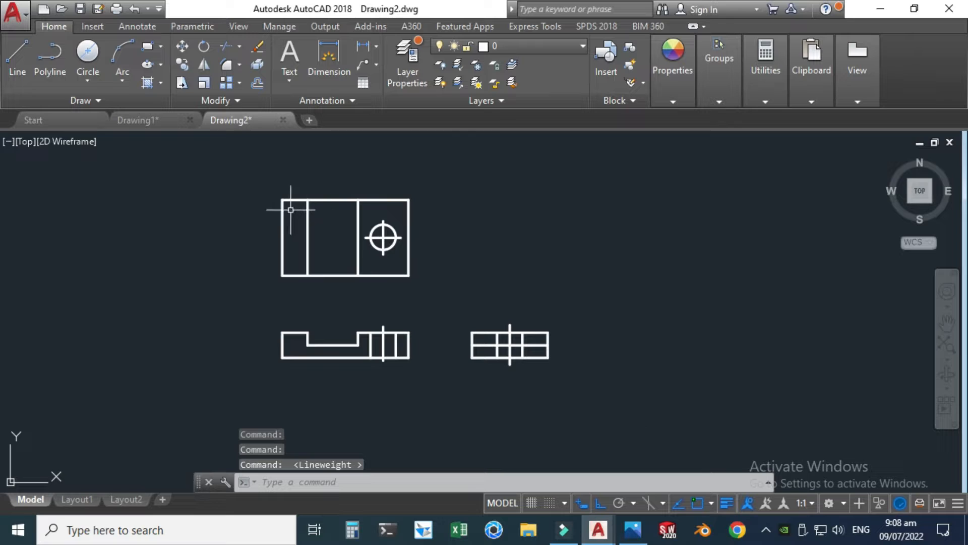
pyautogui.scroll(4, 290, 210)
pyautogui.scroll(-4, 304, 233)
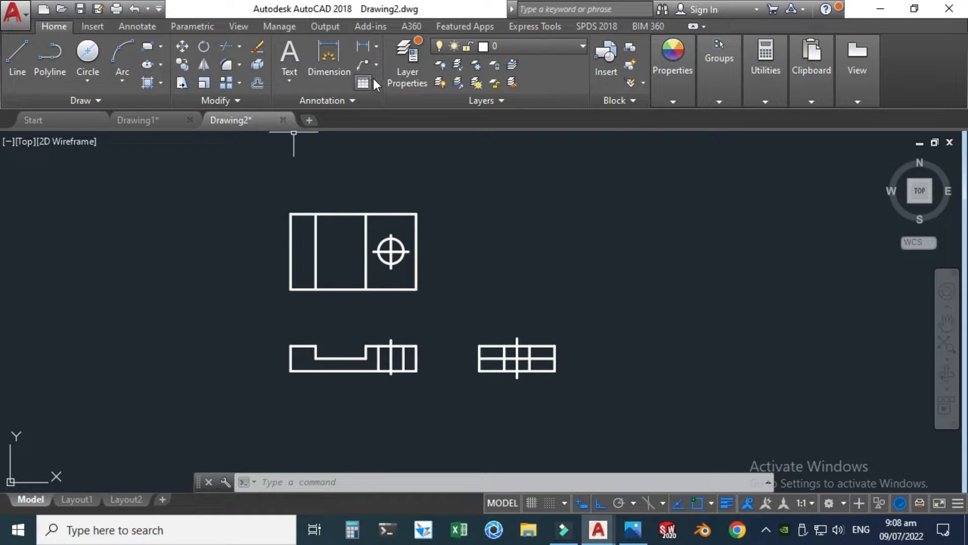
# Step: Create a new layer named Centre Line and set its colour to red
pyautogui.click(403, 71)
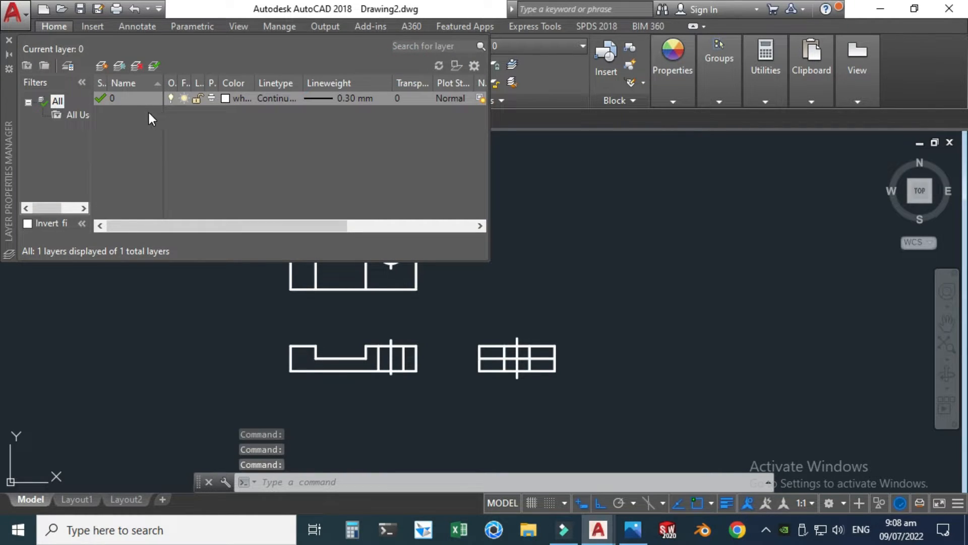
pyautogui.click(101, 66)
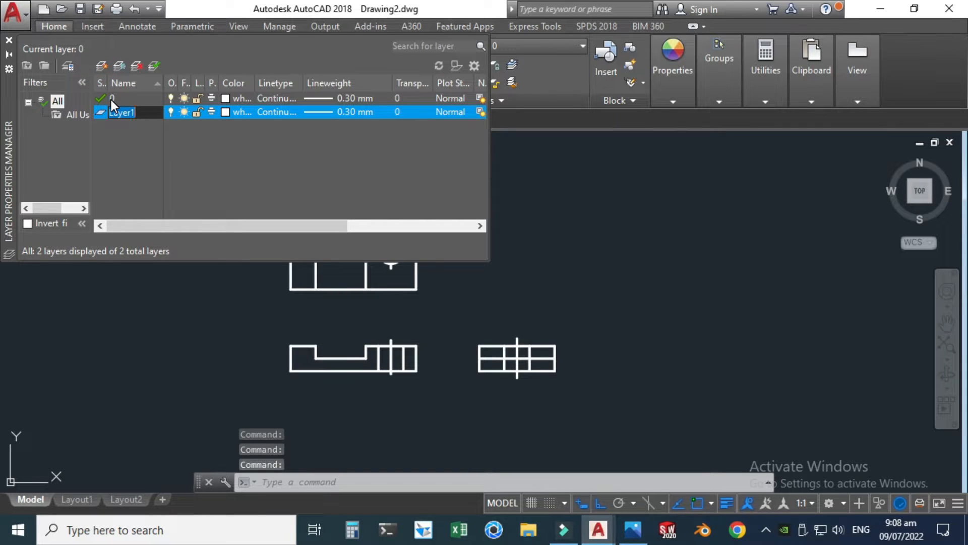
pyautogui.write('Centre Line')
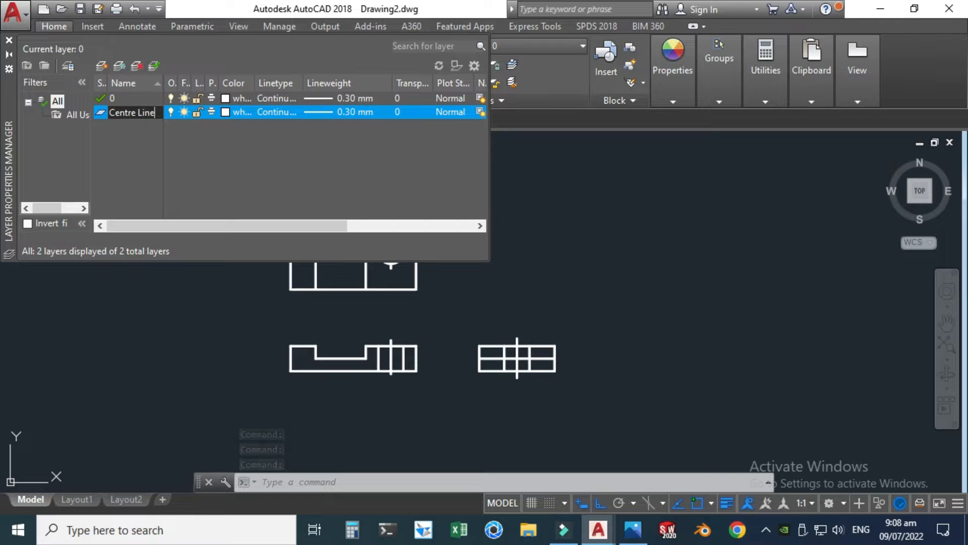
pyautogui.click(226, 112)
pyautogui.click(367, 408)
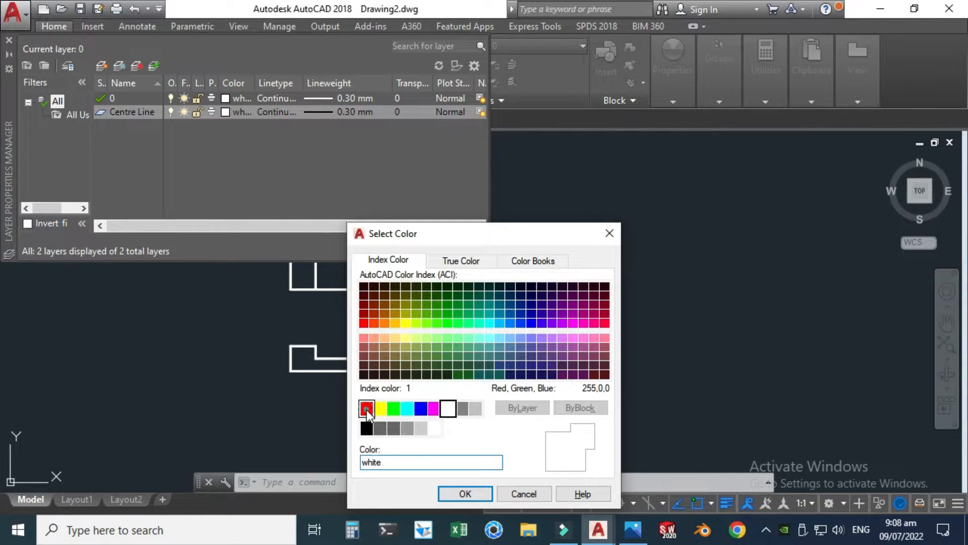
pyautogui.click(447, 493)
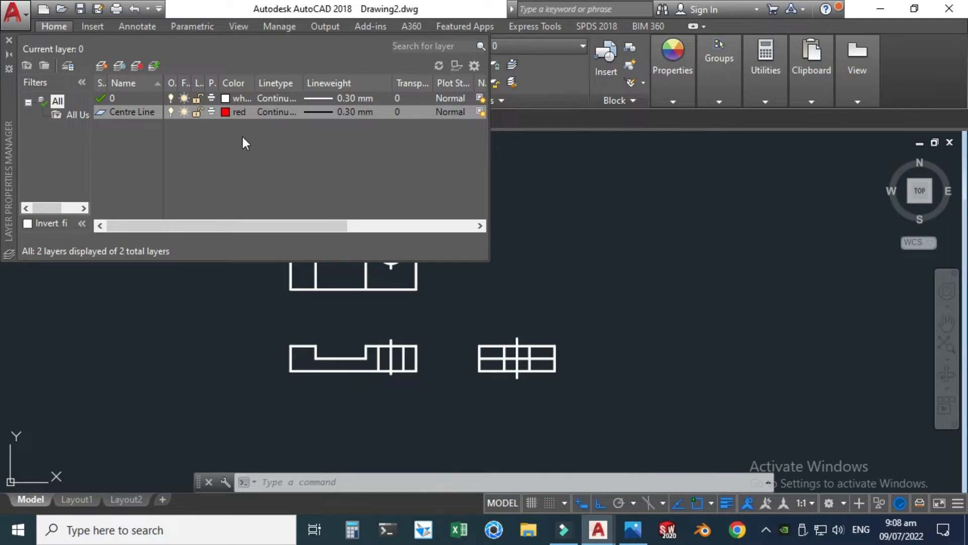
# Step: Load the CENTER2 linetype from acad.lin and assign it to the Centre Line layer
pyautogui.click(273, 110)
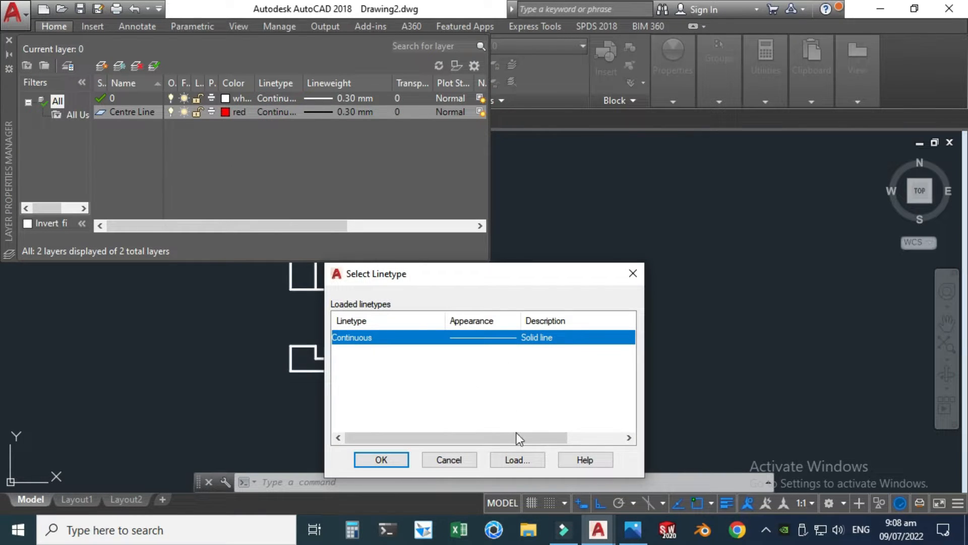
pyautogui.click(522, 459)
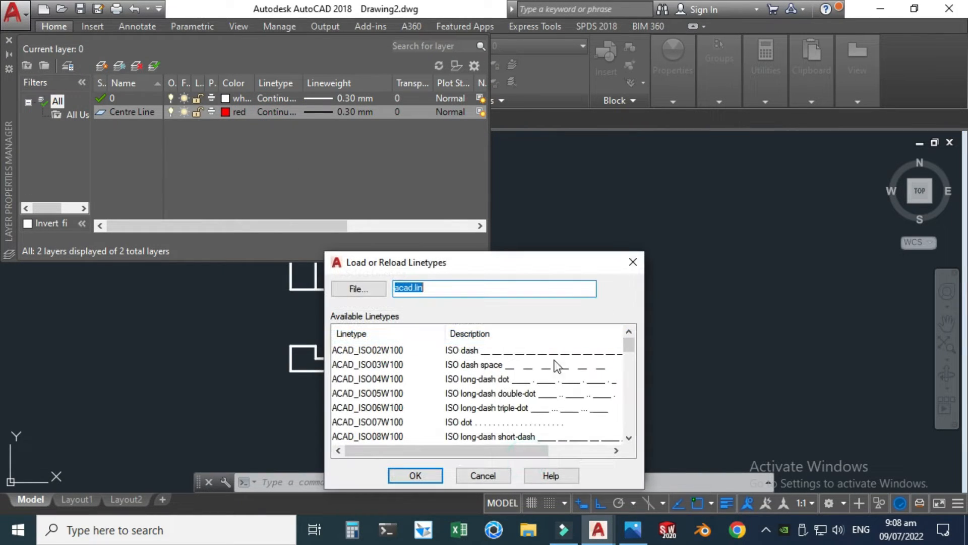
pyautogui.click(631, 437)
pyautogui.click(632, 437)
pyautogui.click(632, 437)
pyautogui.click(632, 437)
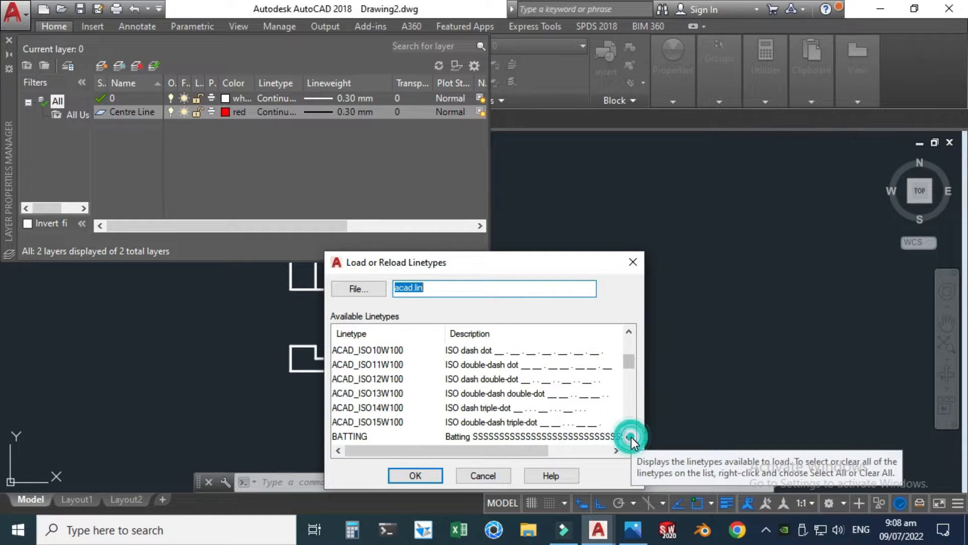
pyautogui.click(631, 437)
pyautogui.click(632, 437)
pyautogui.click(631, 437)
pyautogui.click(632, 437)
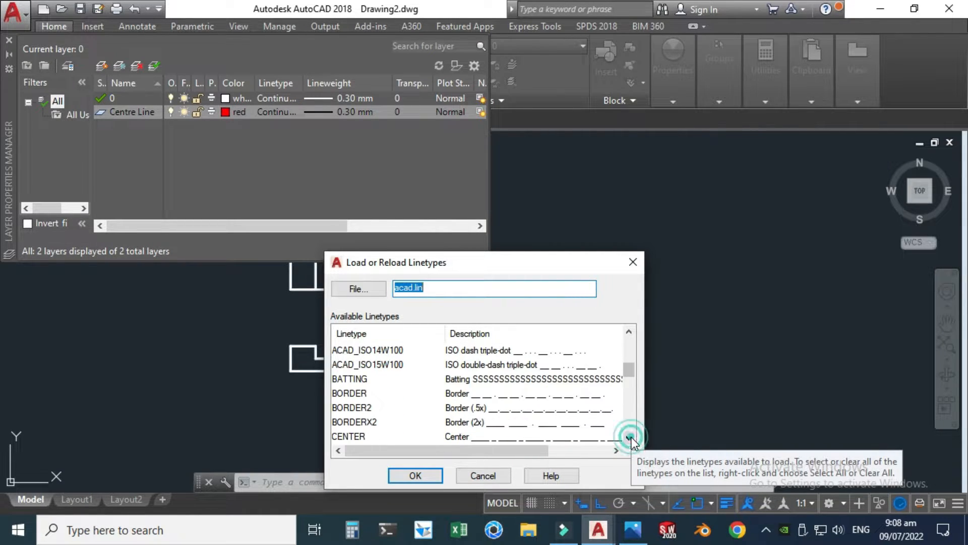
pyautogui.click(631, 437)
pyautogui.click(632, 437)
pyautogui.click(480, 422)
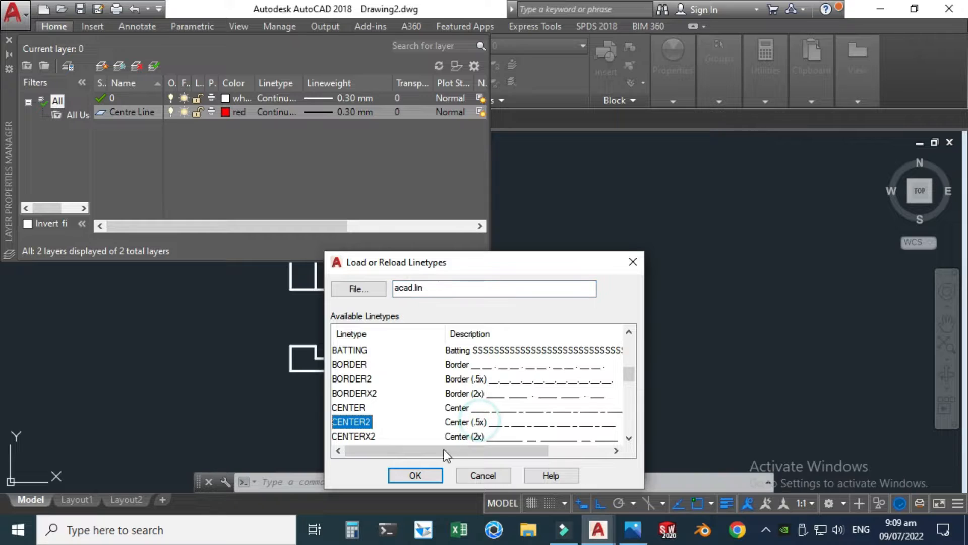
pyautogui.click(416, 475)
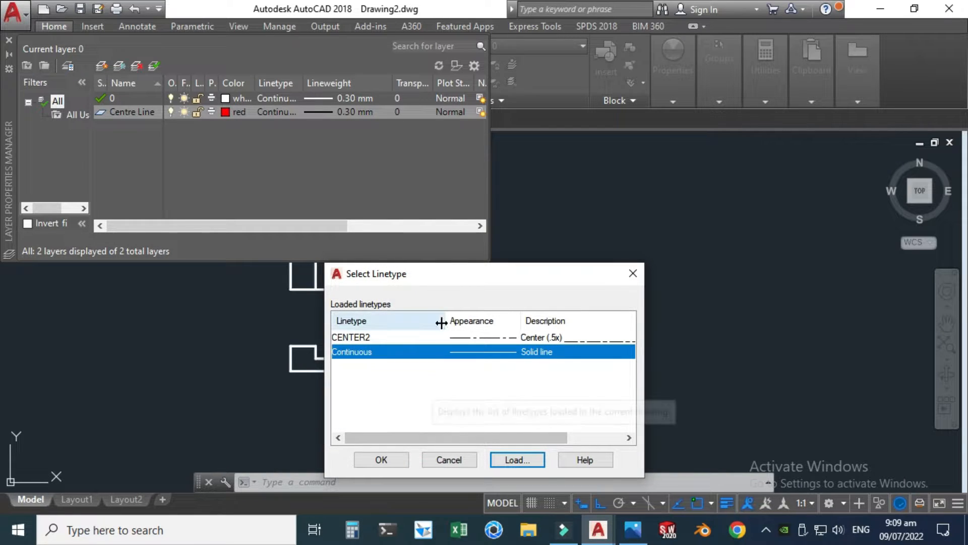
pyautogui.click(458, 339)
pyautogui.click(382, 460)
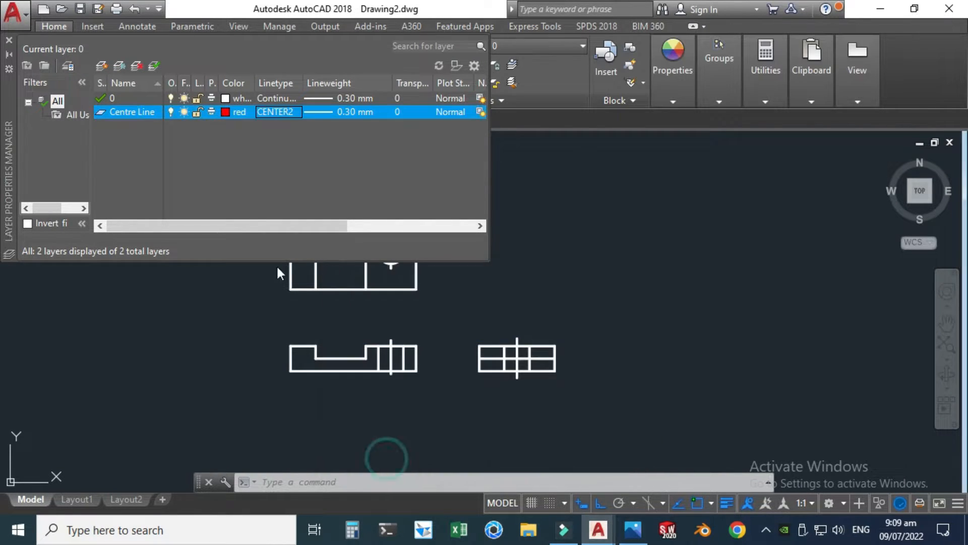
# Step: Create a new layer named Hidden Line and set its colour to green
pyautogui.click(101, 65)
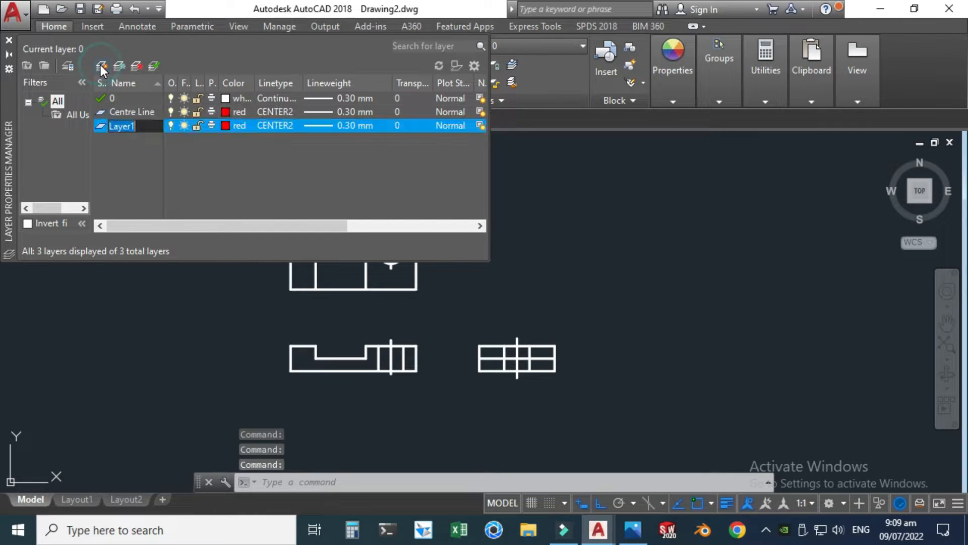
pyautogui.press('BackSpace')
pyautogui.write('Hidden Li')
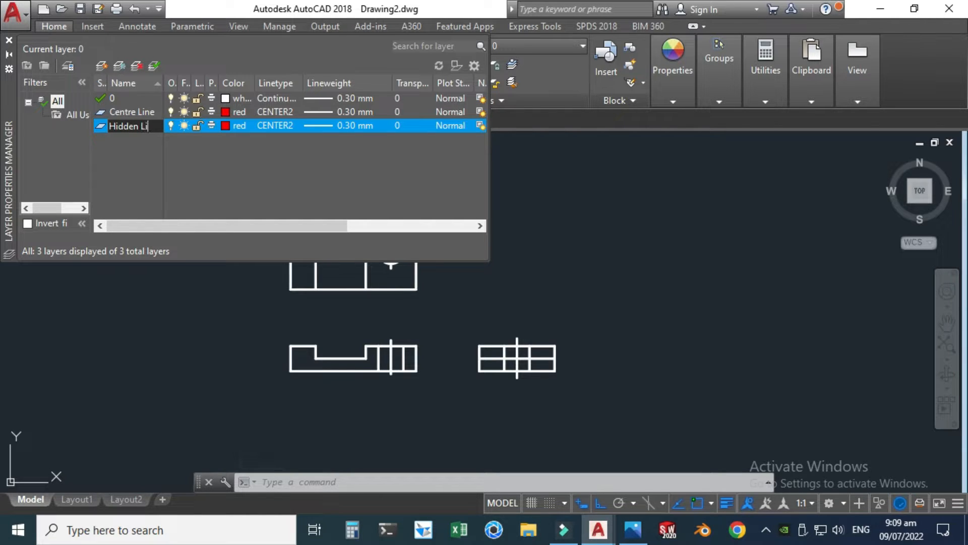
pyautogui.click(226, 124)
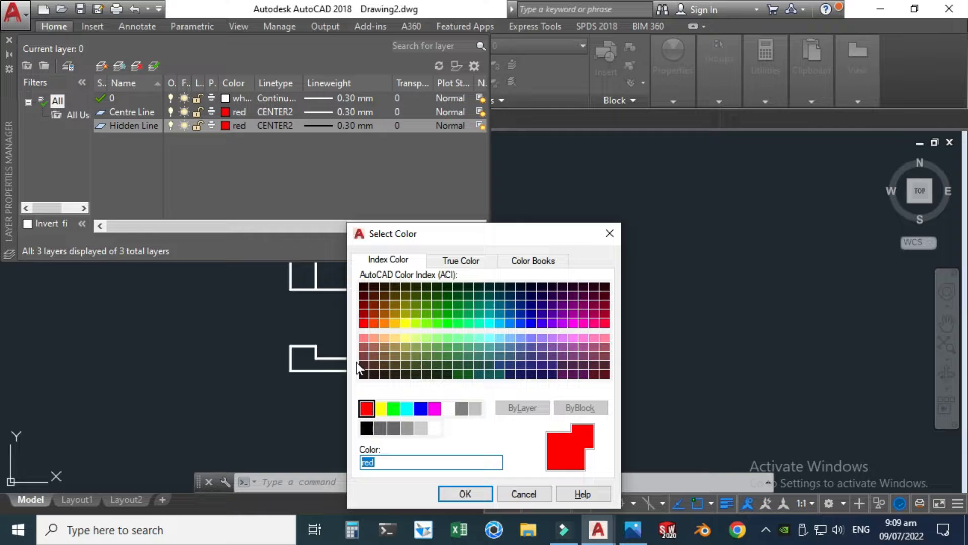
pyautogui.click(393, 407)
pyautogui.click(464, 493)
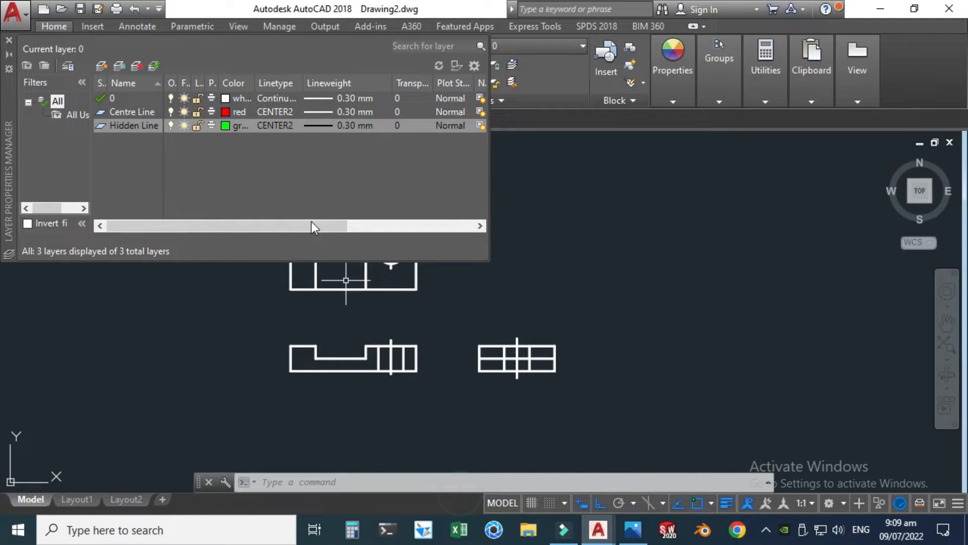
# Step: Load the DASHED2 linetype from acad.lin and assign it to the Hidden Line layer
pyautogui.click(274, 125)
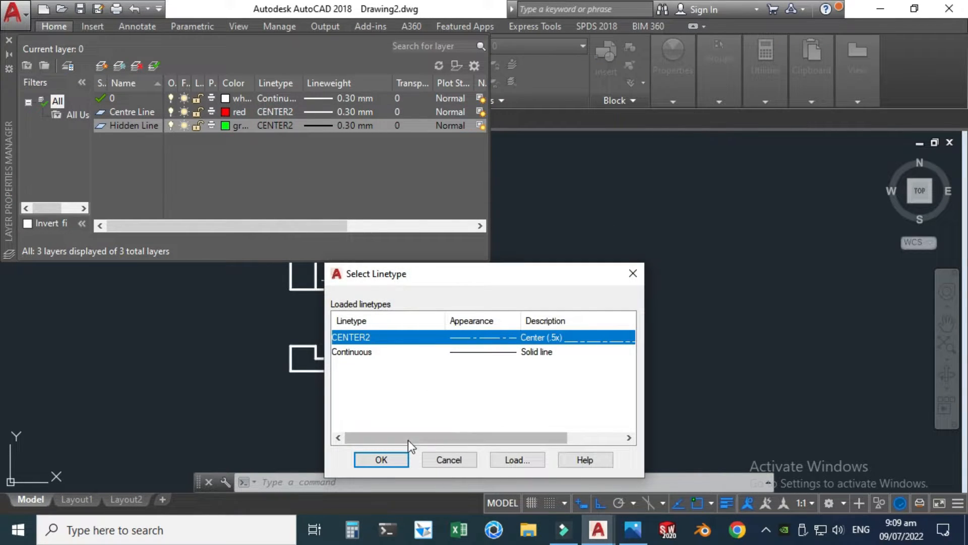
pyautogui.click(503, 461)
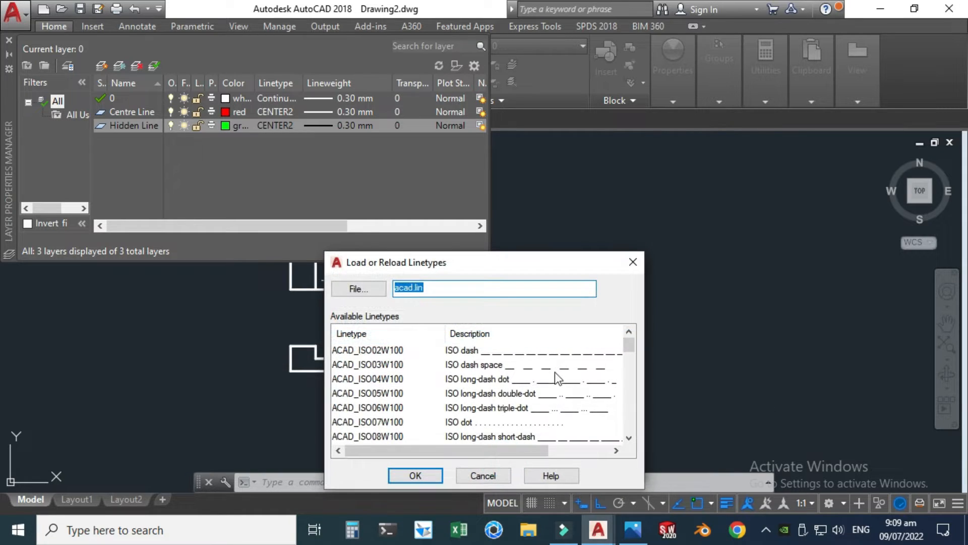
pyautogui.click(628, 437)
pyautogui.click(628, 436)
pyautogui.click(628, 436)
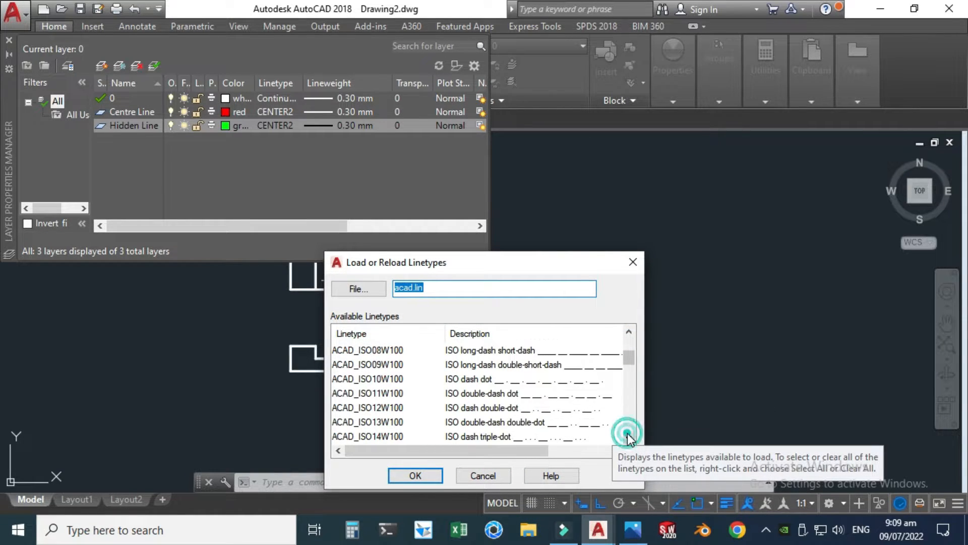
pyautogui.click(628, 437)
pyautogui.click(628, 438)
pyautogui.click(629, 438)
pyautogui.click(628, 438)
pyautogui.click(628, 438)
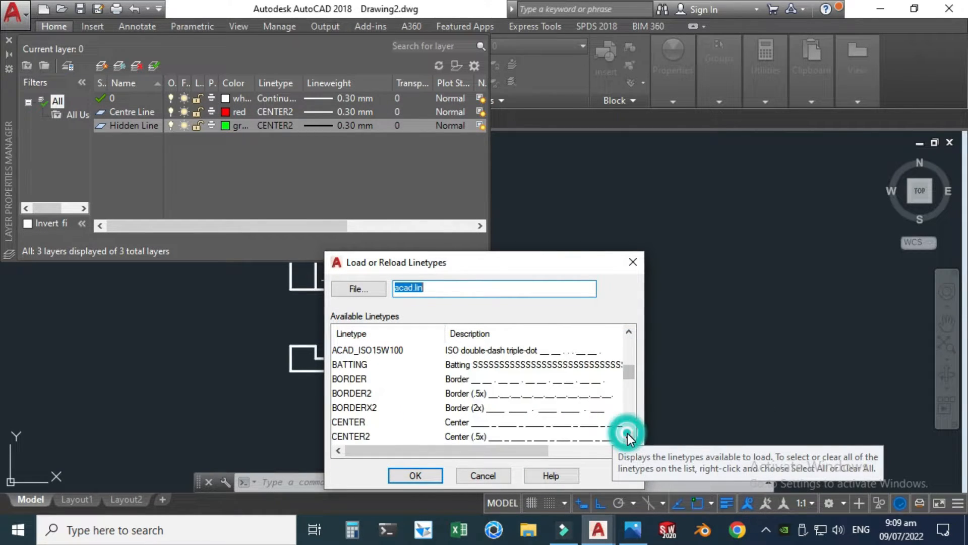
pyautogui.click(629, 437)
pyautogui.click(628, 438)
pyautogui.click(629, 438)
pyautogui.click(628, 437)
pyautogui.click(629, 436)
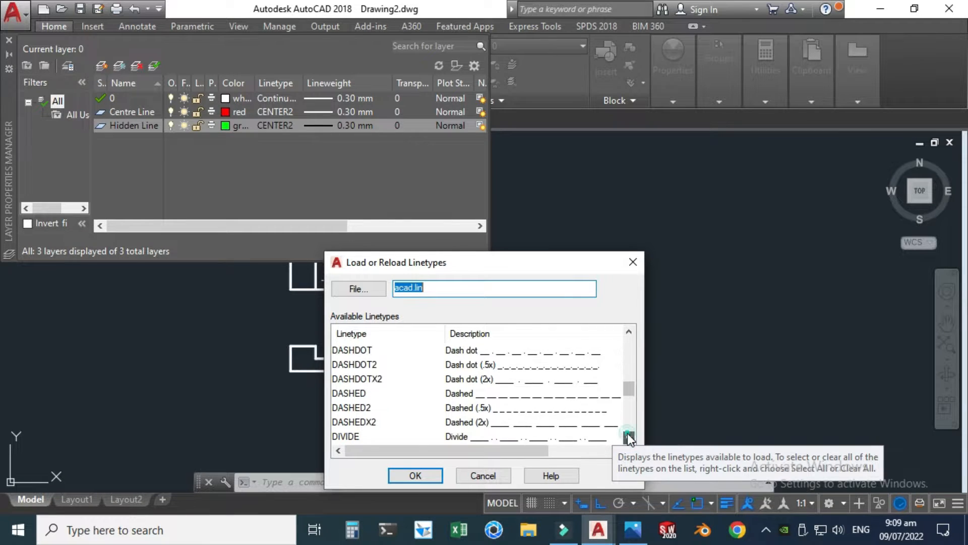
pyautogui.click(467, 436)
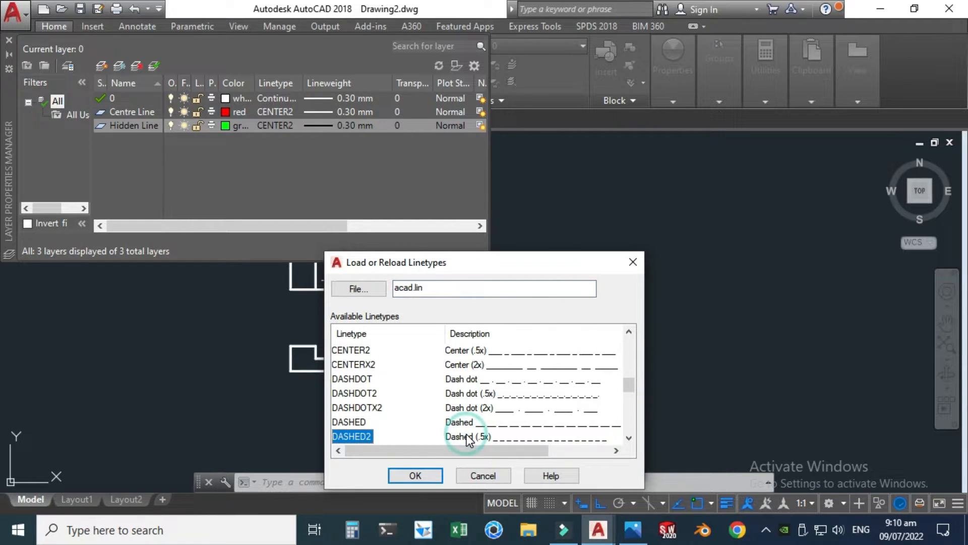
pyautogui.click(417, 477)
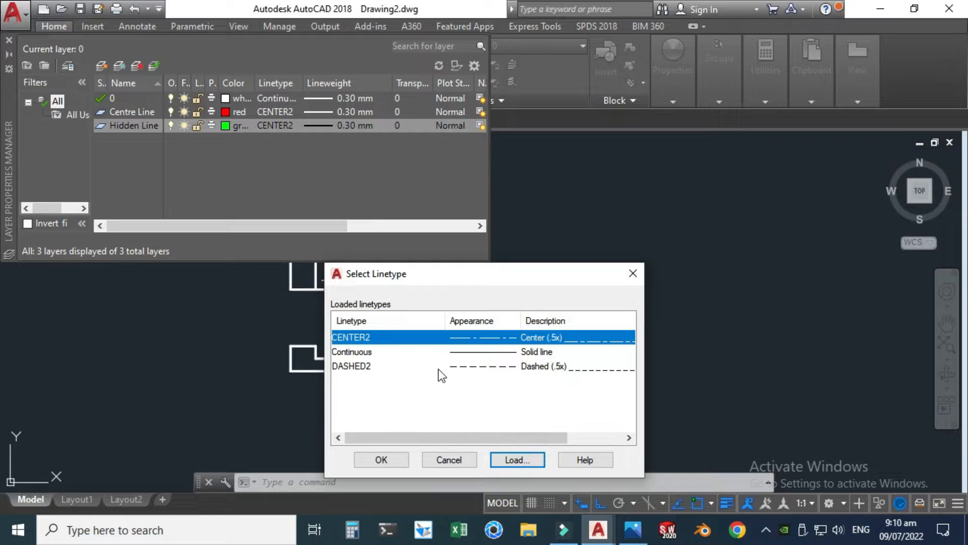
pyautogui.click(456, 365)
pyautogui.click(391, 459)
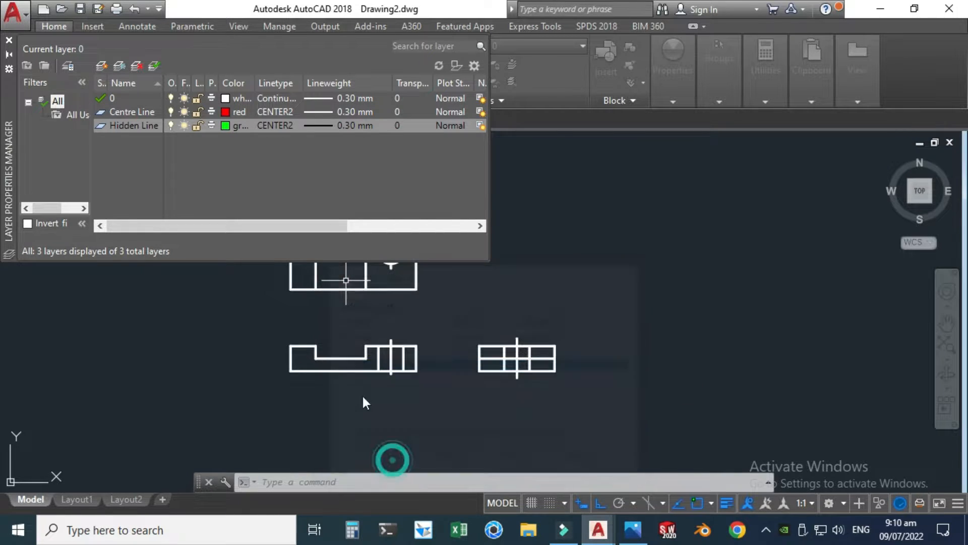
# Step: Create a new layer named Dimension Line and set its colour to blue
pyautogui.click(101, 66)
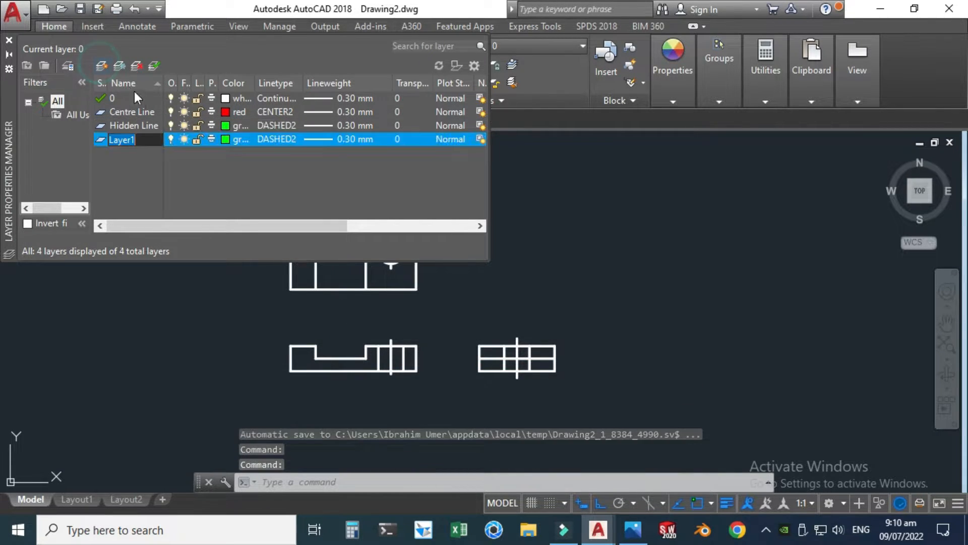
pyautogui.press('BackSpace')
pyautogui.write('Dimension')
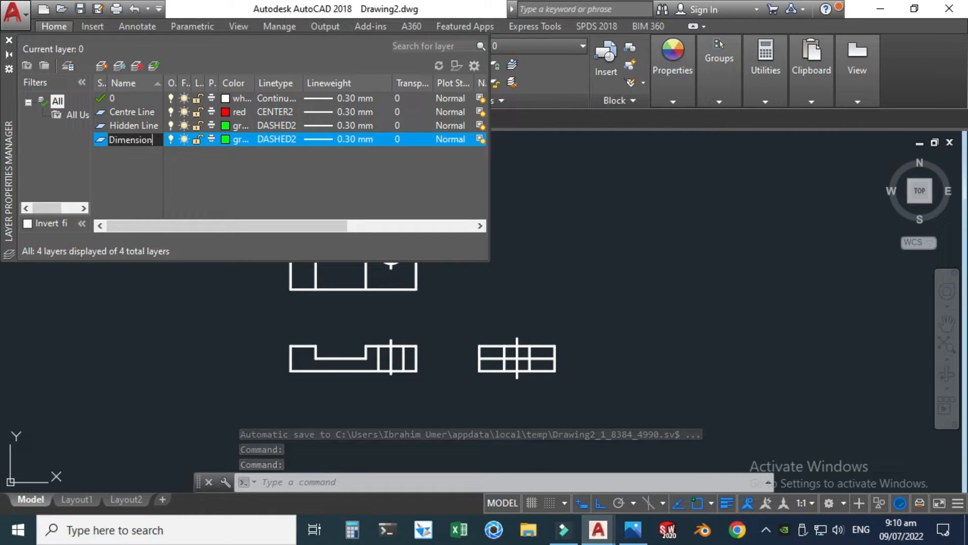
pyautogui.write(' Line')
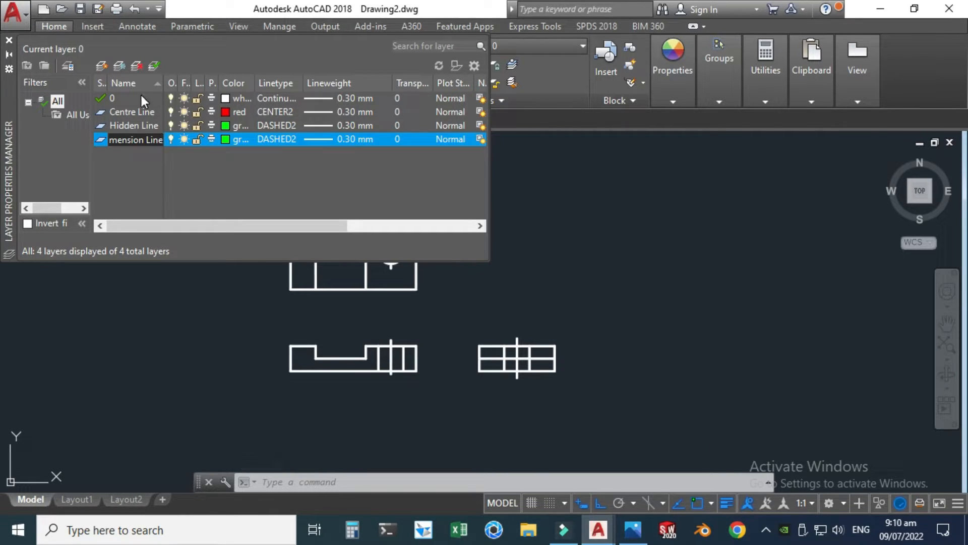
pyautogui.press('Return')
pyautogui.click(226, 139)
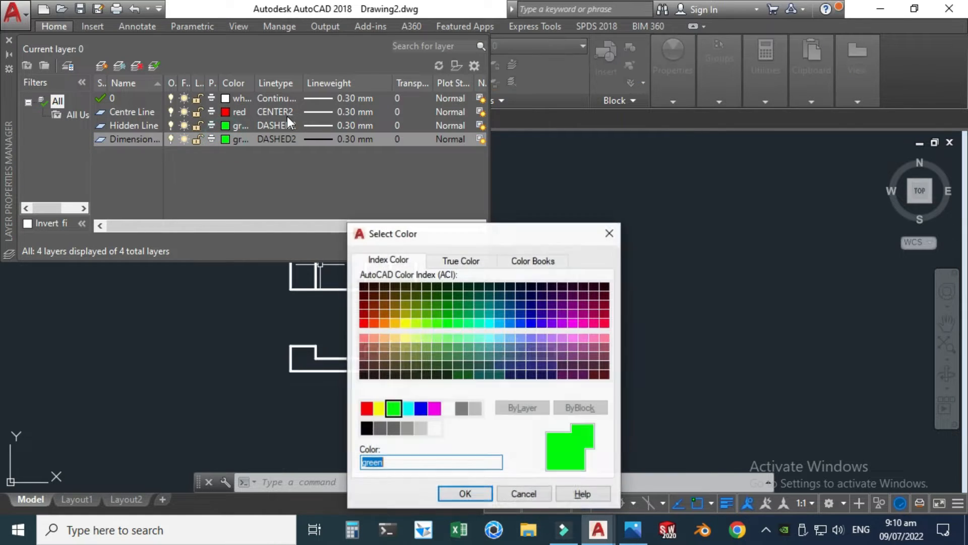
pyautogui.click(421, 408)
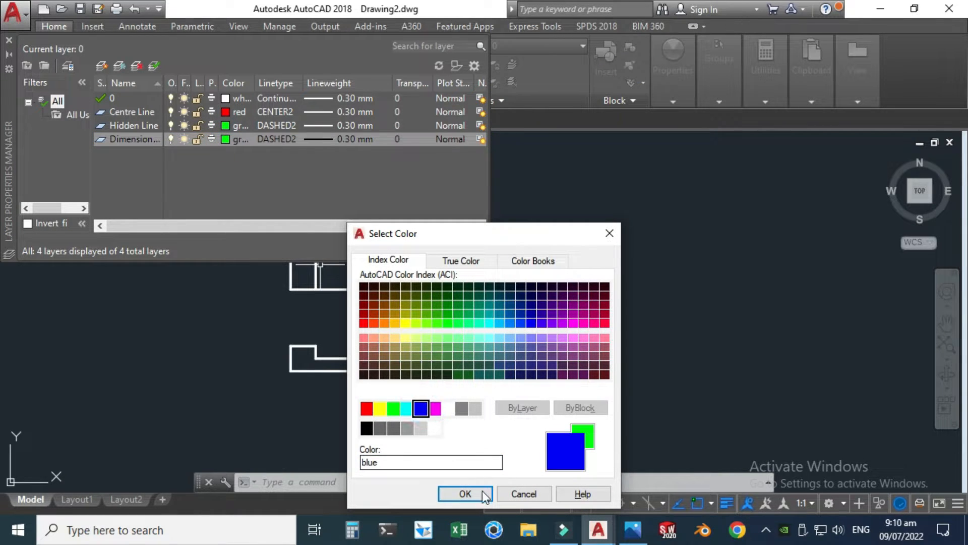
pyautogui.click(456, 493)
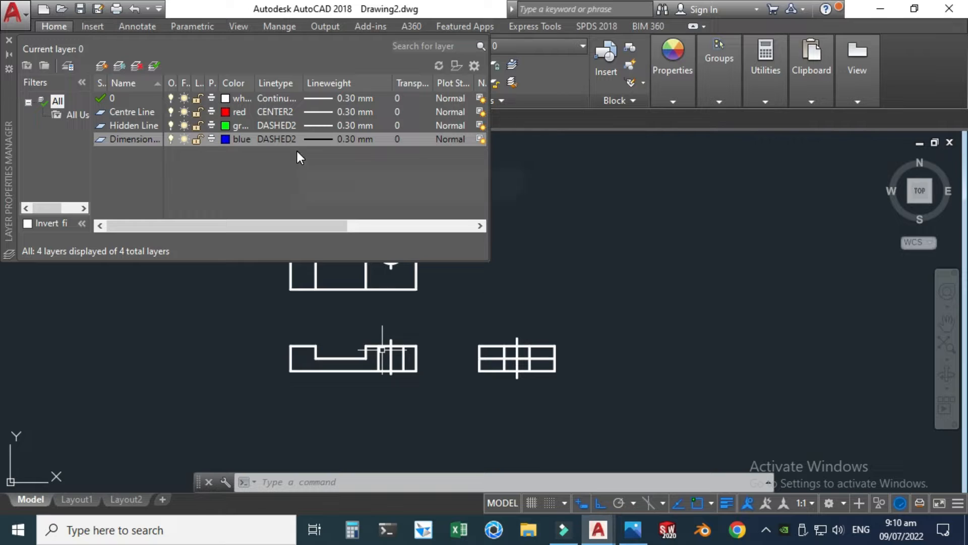
# Step: Set the lineweight of the Centre Line, Hidden Line and Dimension Line layers to Default
pyautogui.click(341, 110)
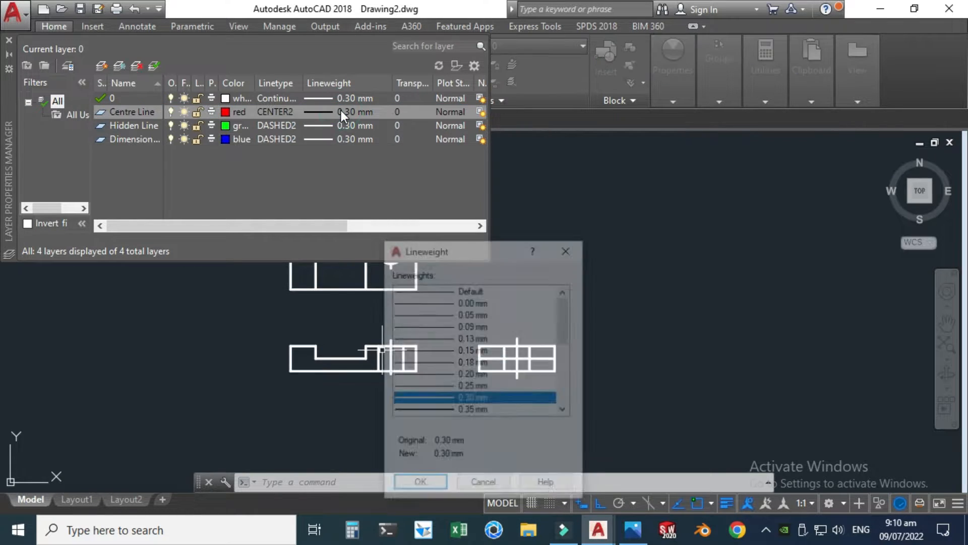
pyautogui.click(471, 286)
pyautogui.click(426, 482)
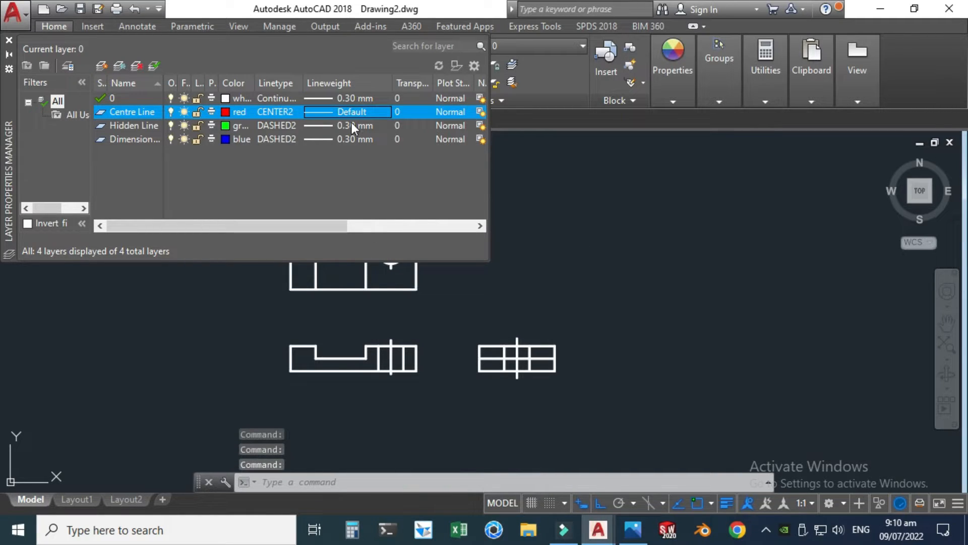
pyautogui.click(352, 124)
pyautogui.click(459, 289)
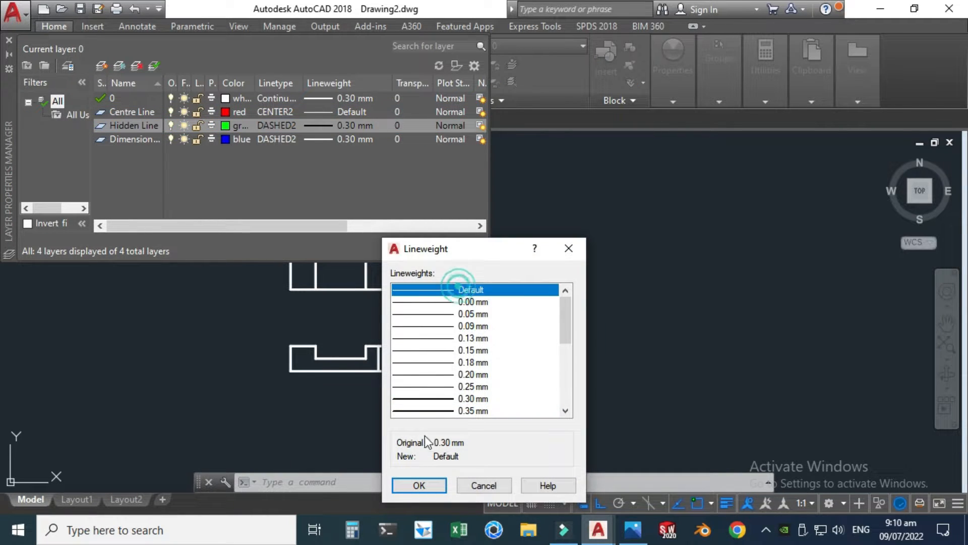
pyautogui.click(419, 485)
pyautogui.click(354, 138)
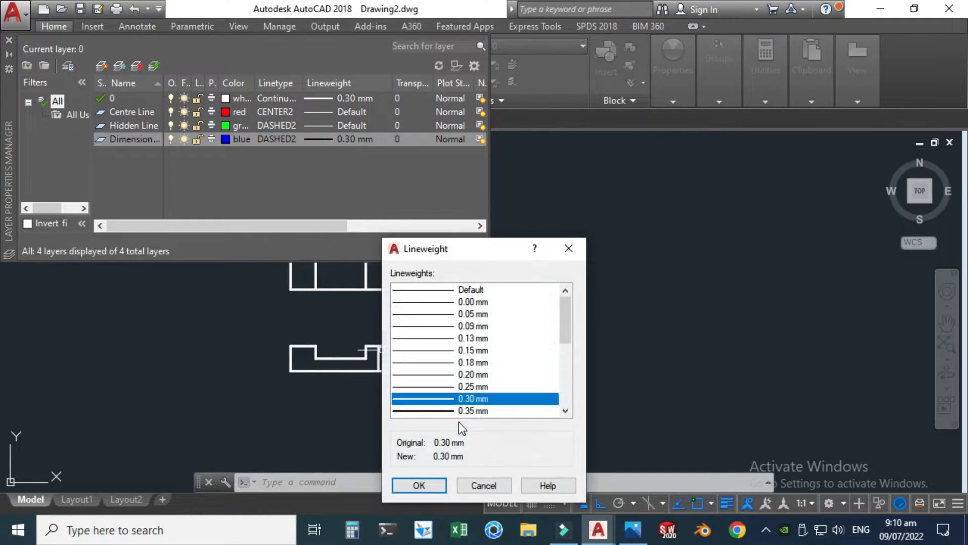
pyautogui.click(465, 291)
pyautogui.click(421, 484)
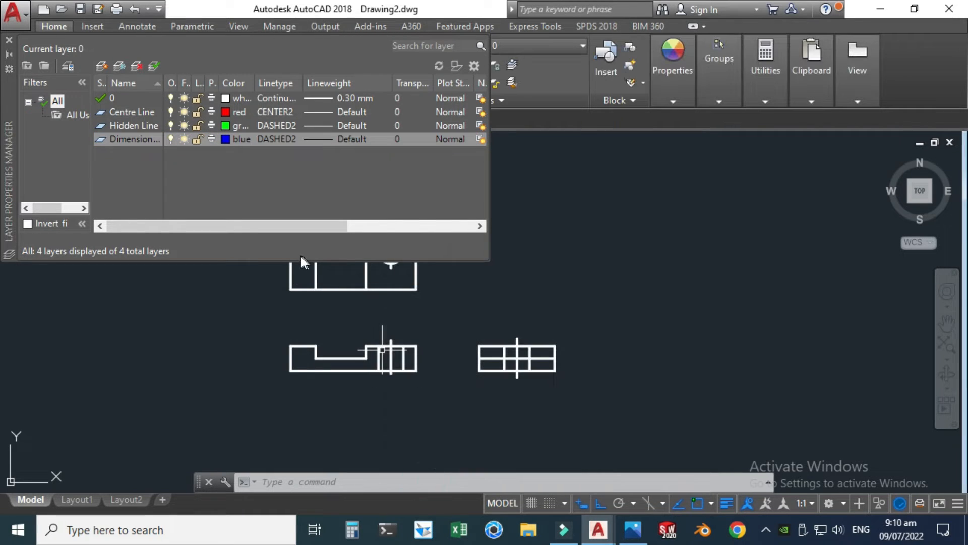
# Step: Create a new layer named Text and set its colour to index 250
pyautogui.click(101, 66)
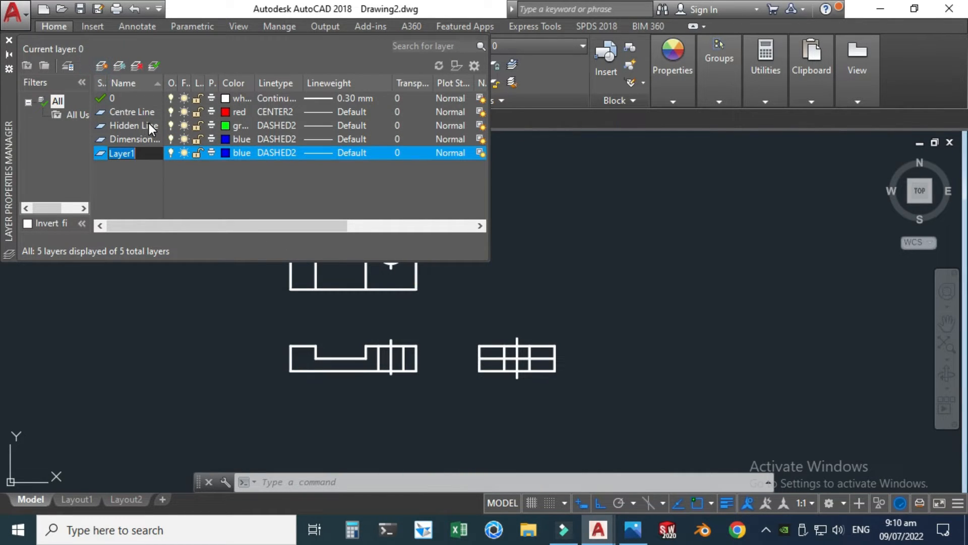
pyautogui.press('BackSpace')
pyautogui.write('Text')
pyautogui.click(234, 149)
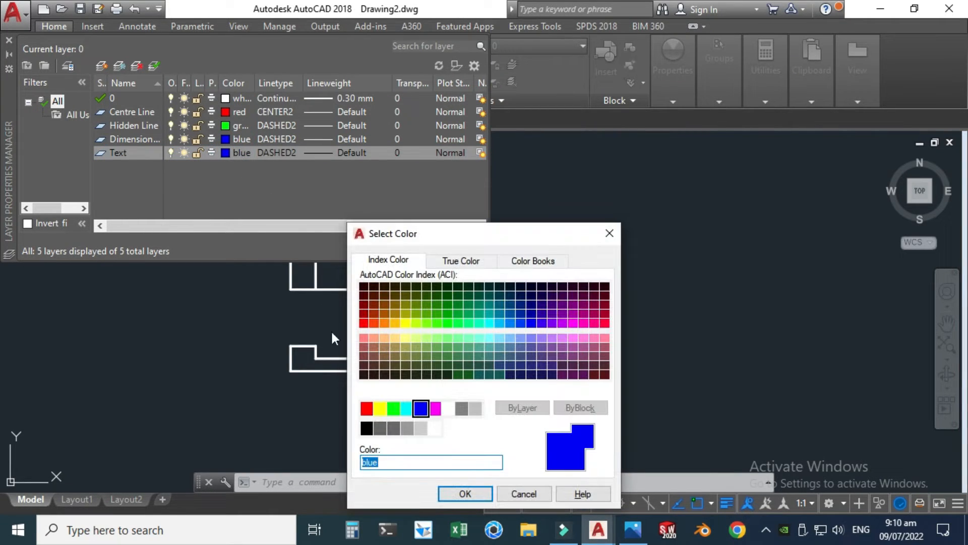
pyautogui.click(367, 429)
pyautogui.click(465, 494)
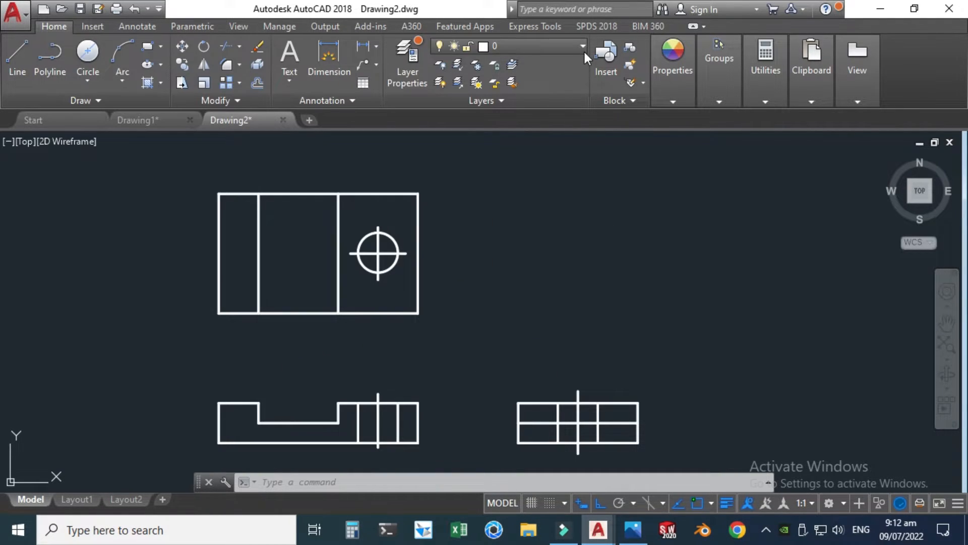
pyautogui.click(583, 49)
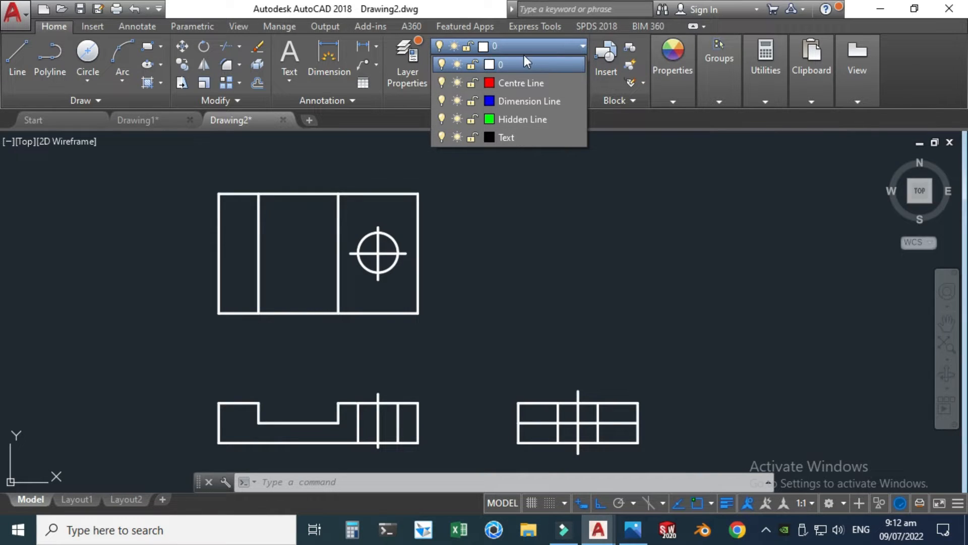
pyautogui.click(612, 122)
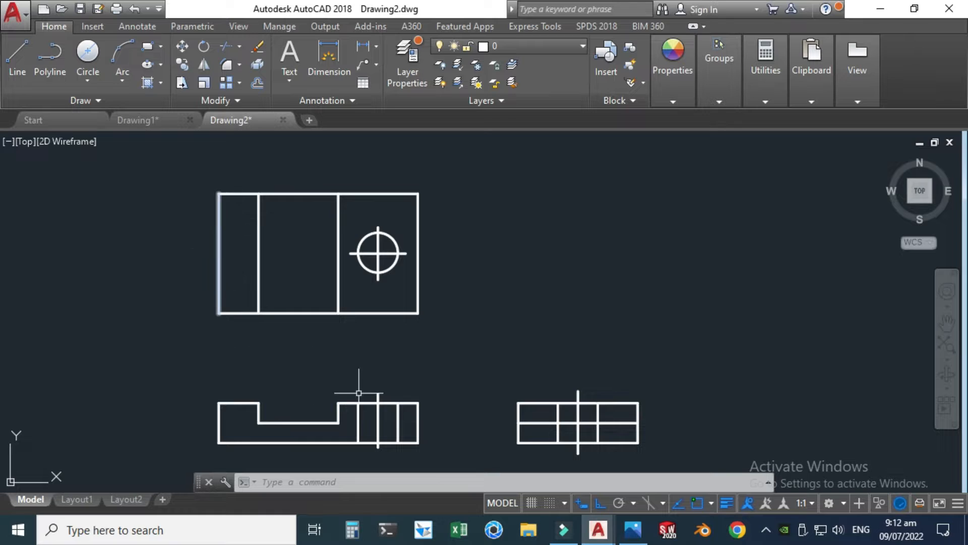
# Step: Move the hole's centre lines in the top, front and side views to the Centre Line layer
pyautogui.scroll(4, 345, 260)
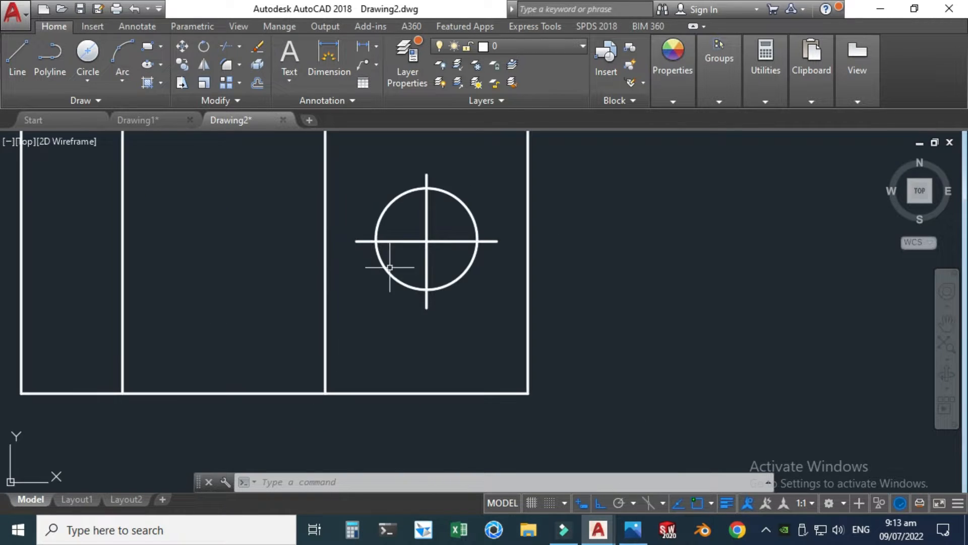
pyautogui.click(443, 258)
pyautogui.click(410, 226)
pyautogui.scroll(-4, 410, 226)
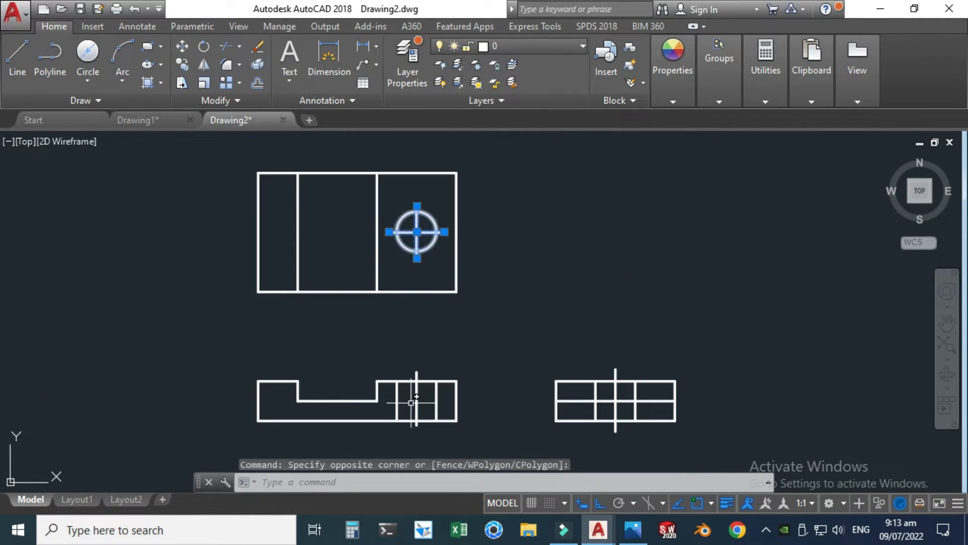
pyautogui.scroll(4, 417, 397)
pyautogui.click(403, 353)
pyautogui.click(399, 323)
pyautogui.scroll(-2, 397, 321)
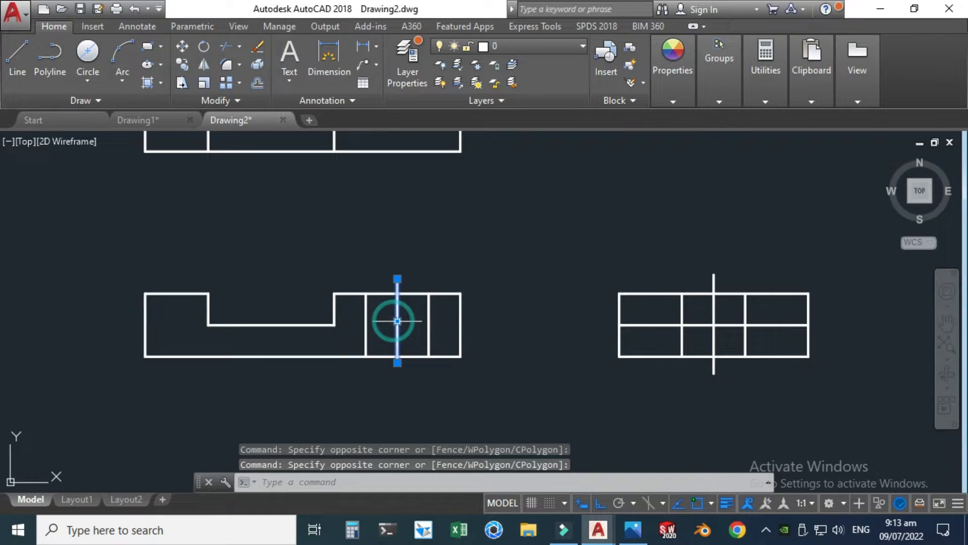
pyautogui.scroll(2, 718, 342)
pyautogui.click(719, 340)
pyautogui.click(698, 339)
pyautogui.scroll(-6, 530, 340)
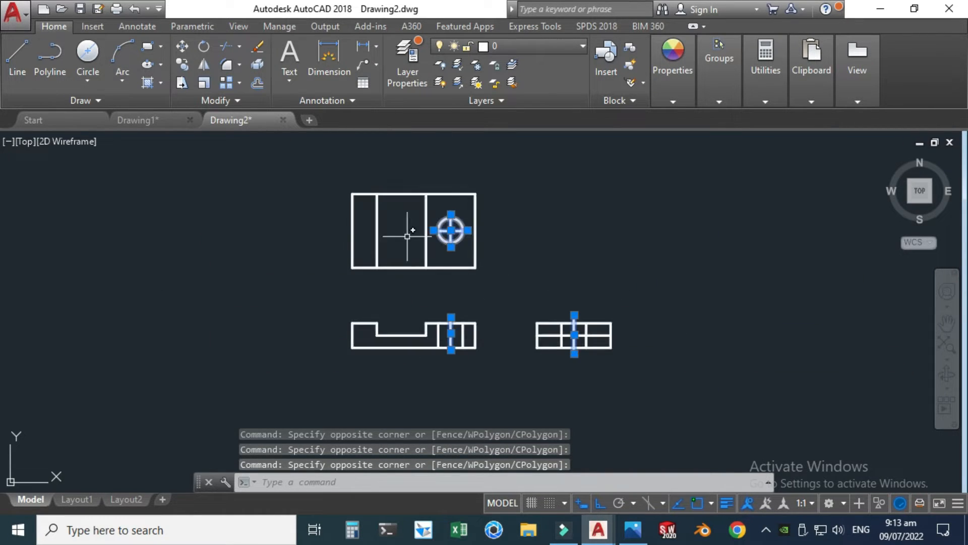
pyautogui.click(542, 45)
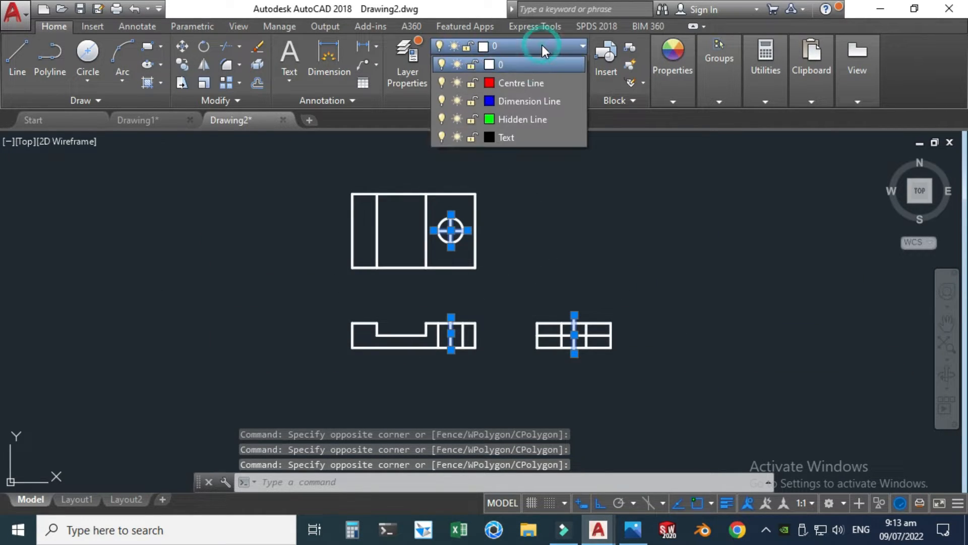
pyautogui.click(527, 83)
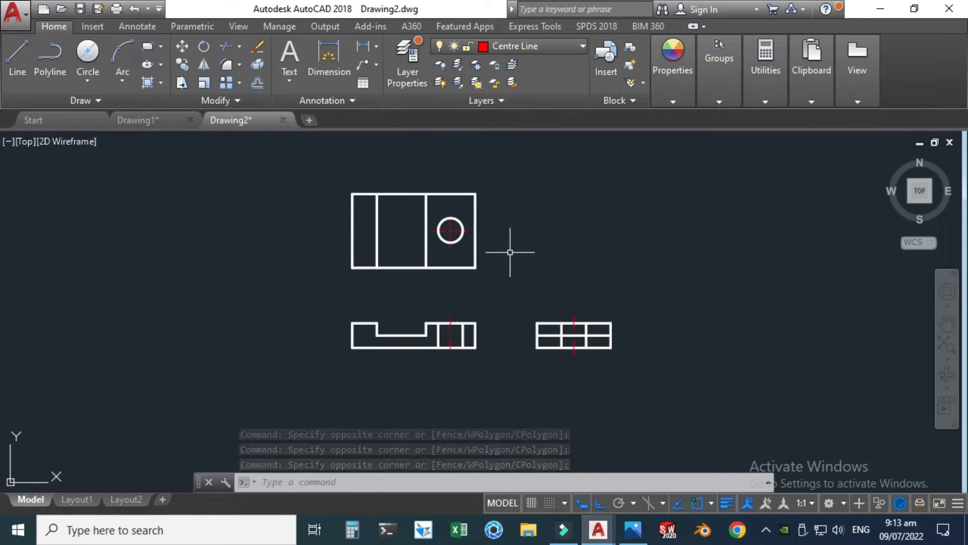
pyautogui.press('Escape')
# Step: Move the hole edge lines in the front and side views and the side view's horizontal middle line to the Hidden Line layer
pyautogui.scroll(2, 507, 252)
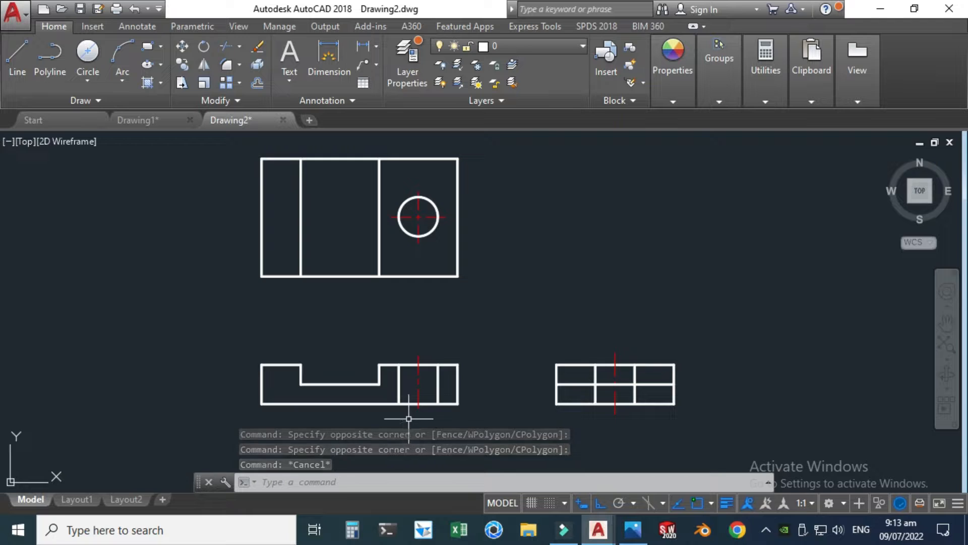
pyautogui.scroll(4, 408, 418)
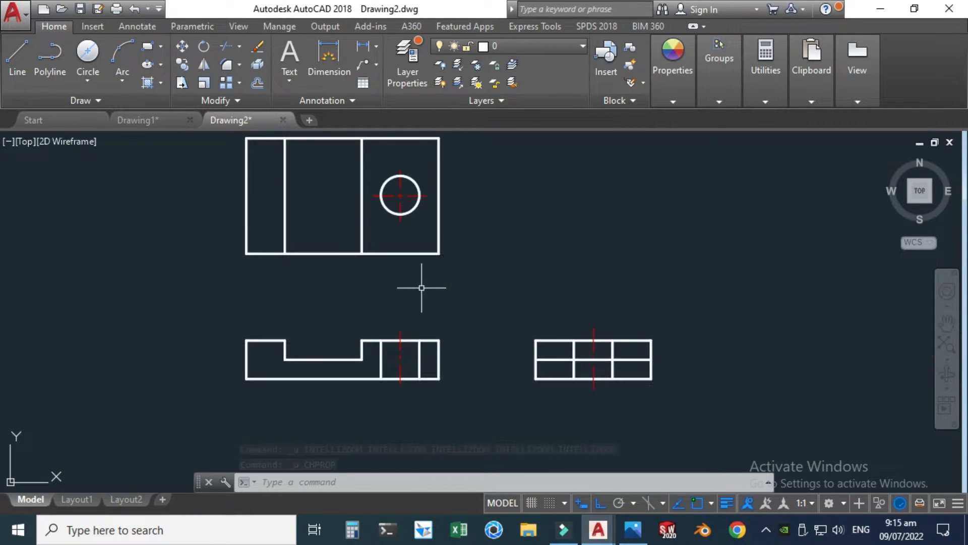
pyautogui.scroll(2, 403, 399)
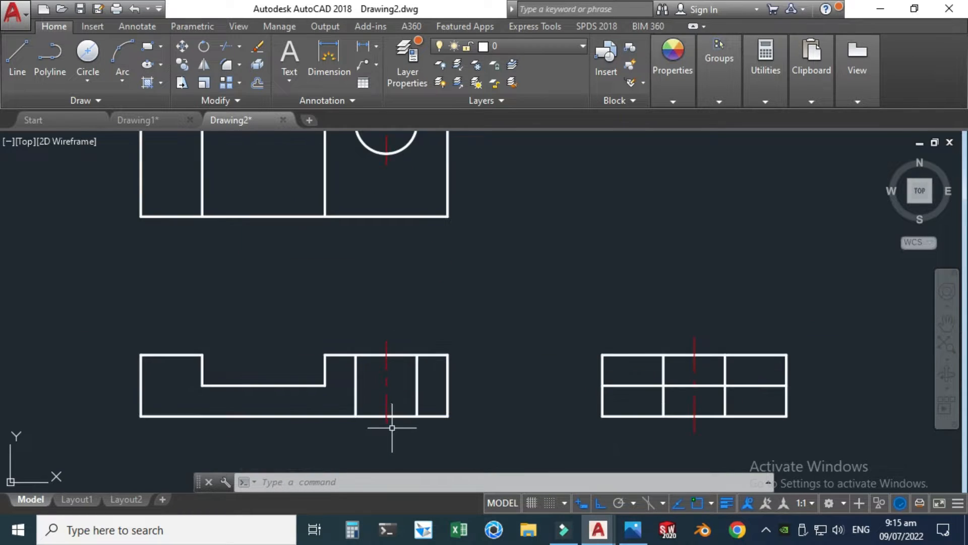
pyautogui.scroll(1, 333, 367)
pyautogui.click(272, 311)
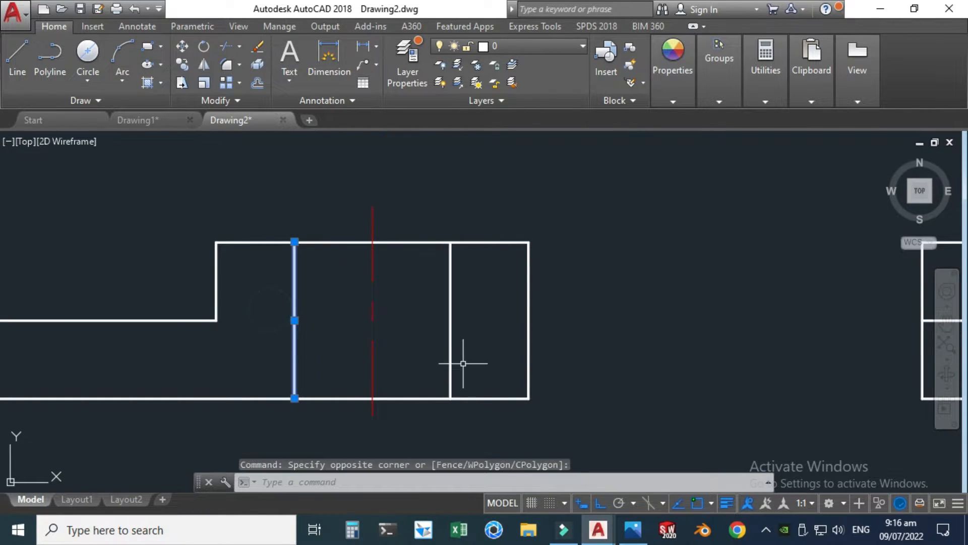
pyautogui.click(460, 363)
pyautogui.click(432, 328)
pyautogui.scroll(-3, 432, 328)
pyautogui.scroll(4, 728, 322)
pyautogui.click(645, 373)
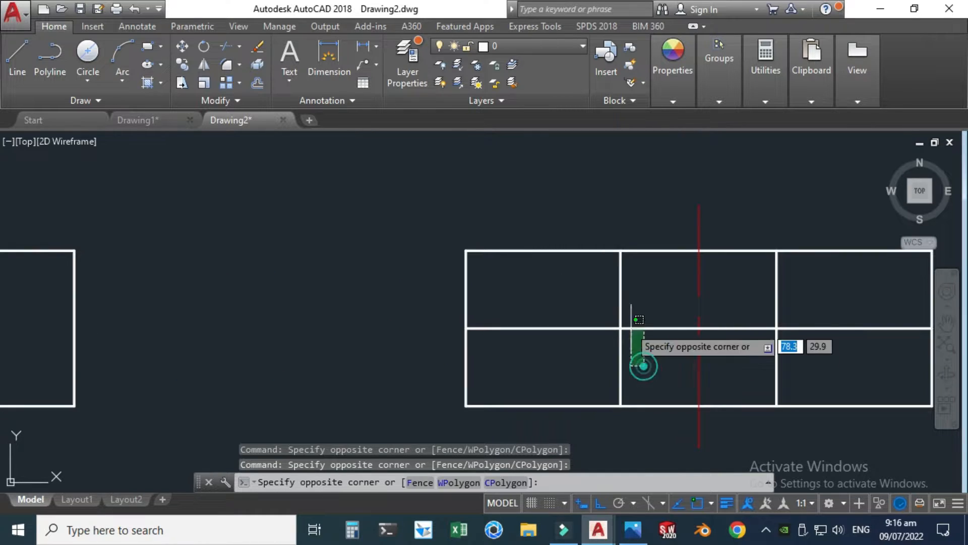
pyautogui.click(596, 298)
pyautogui.scroll(-4, 706, 364)
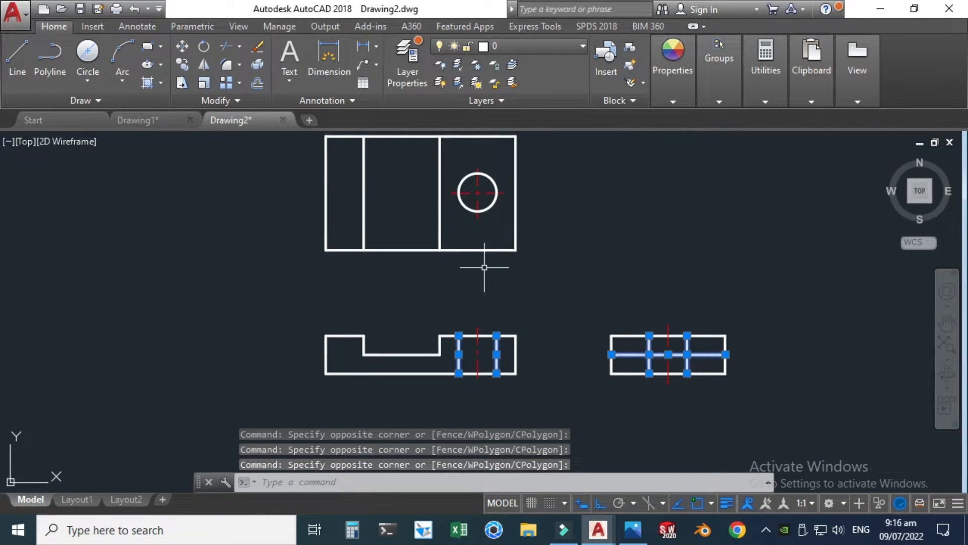
pyautogui.click(582, 46)
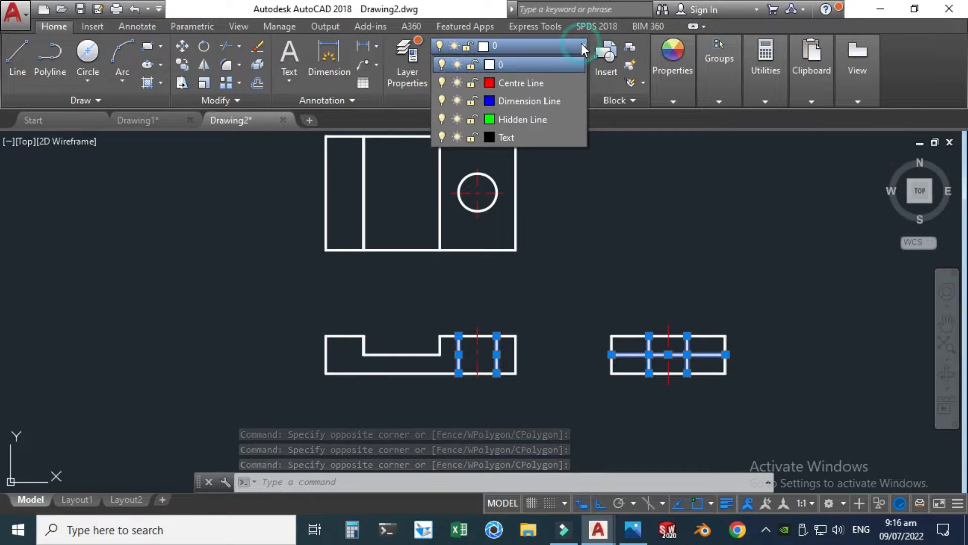
pyautogui.click(535, 119)
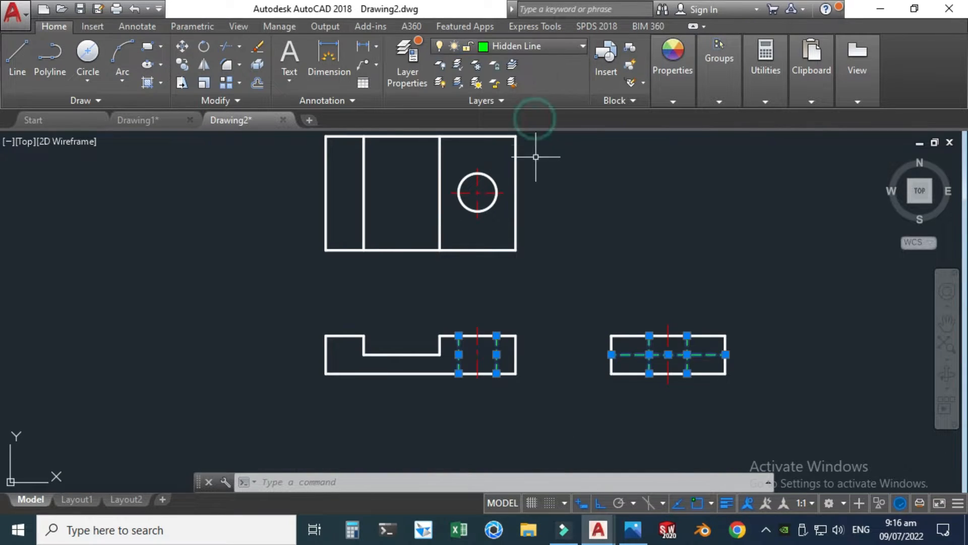
pyautogui.press('Escape')
# Step: Set the linetype scale of the front view's left hidden hole line to 0.5
pyautogui.scroll(2, 542, 394)
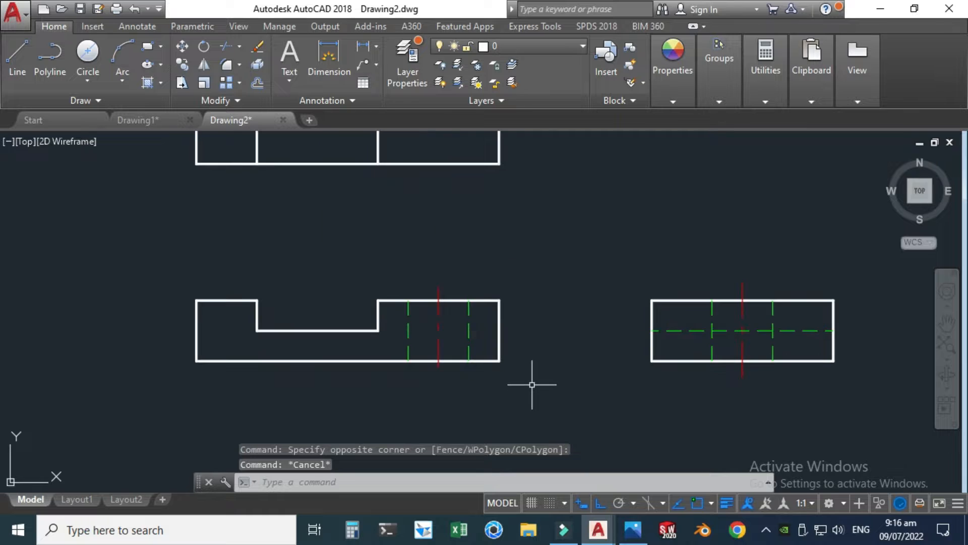
pyautogui.scroll(2, 468, 342)
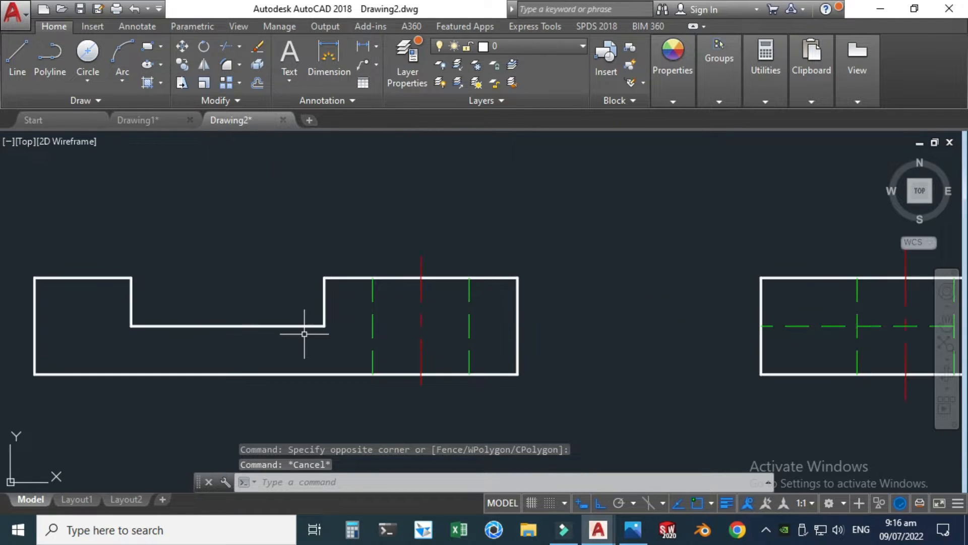
pyautogui.click(373, 325)
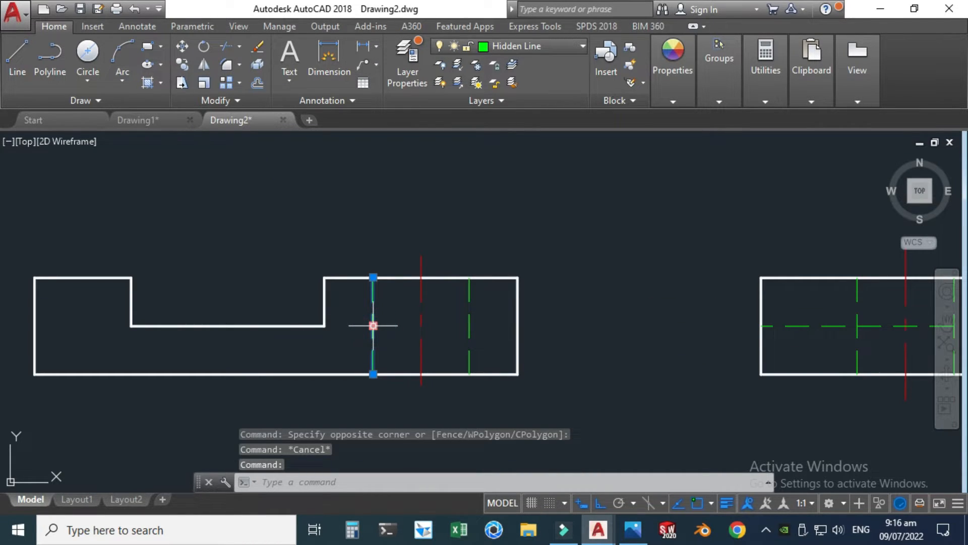
pyautogui.rightClick(374, 325)
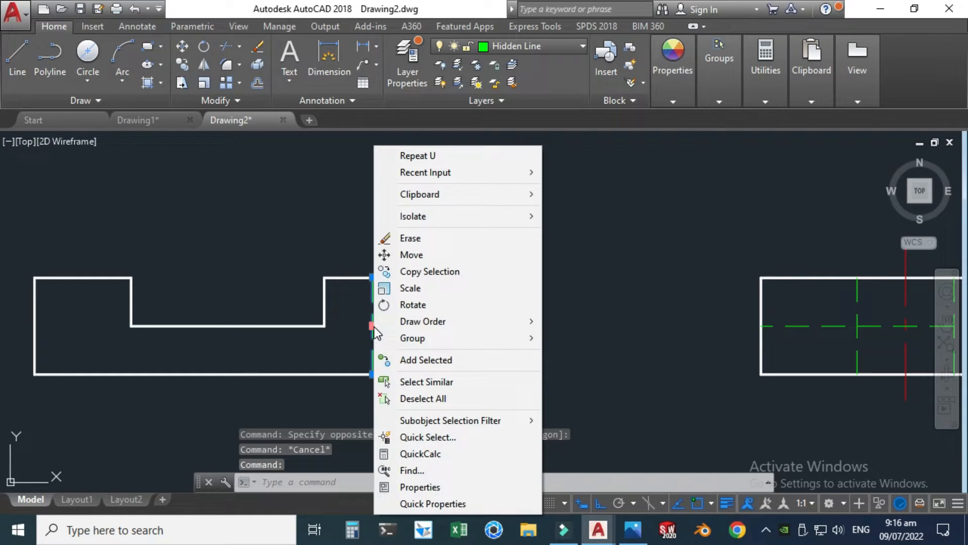
pyautogui.click(440, 485)
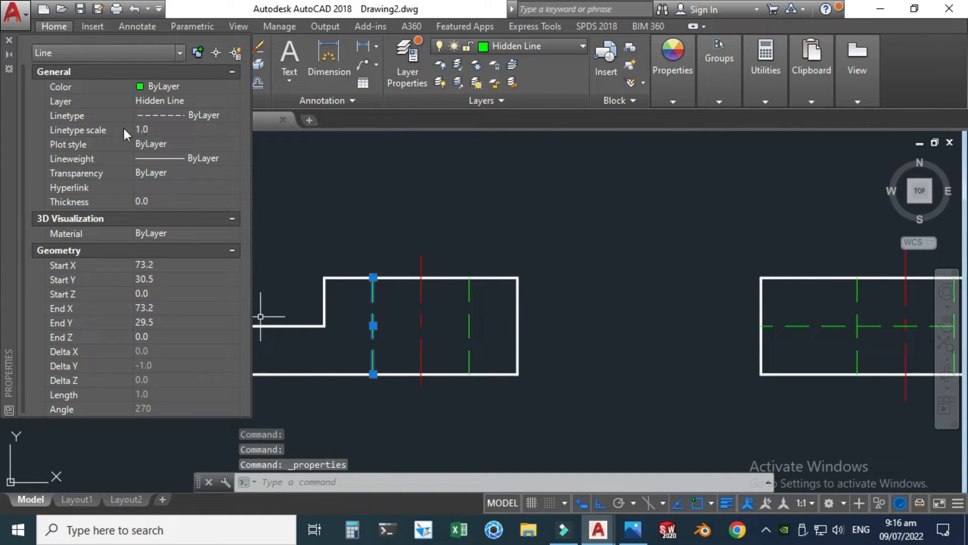
pyautogui.click(156, 129)
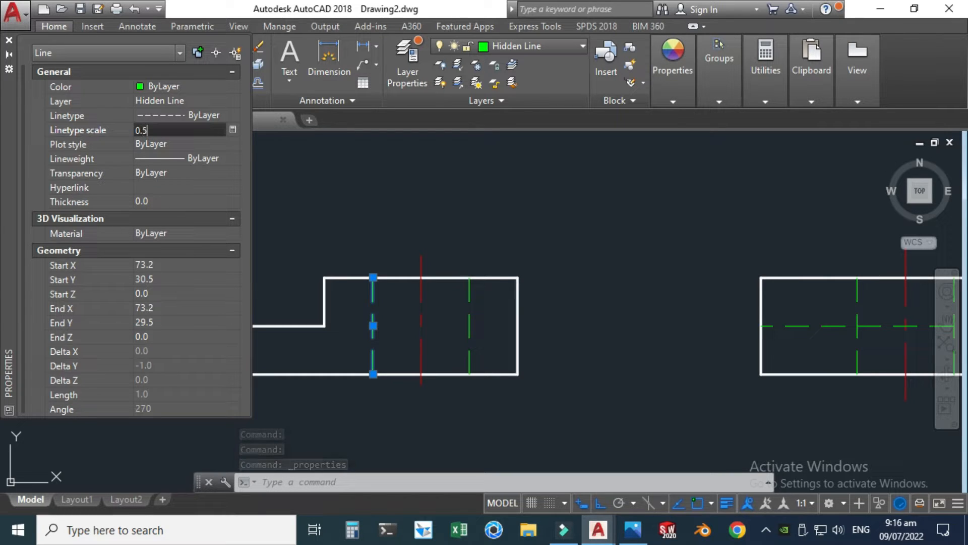
pyautogui.press('Return')
pyautogui.click(9, 40)
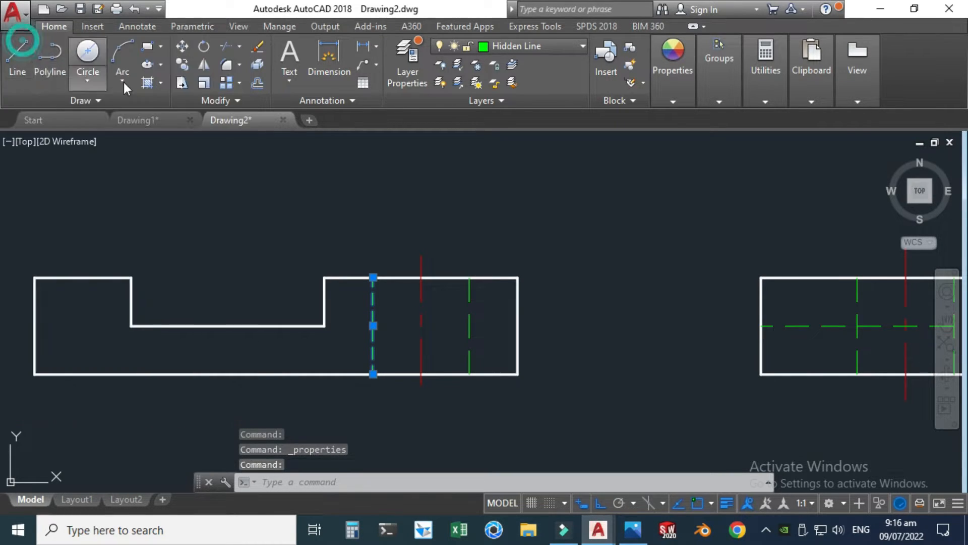
pyautogui.press('Escape')
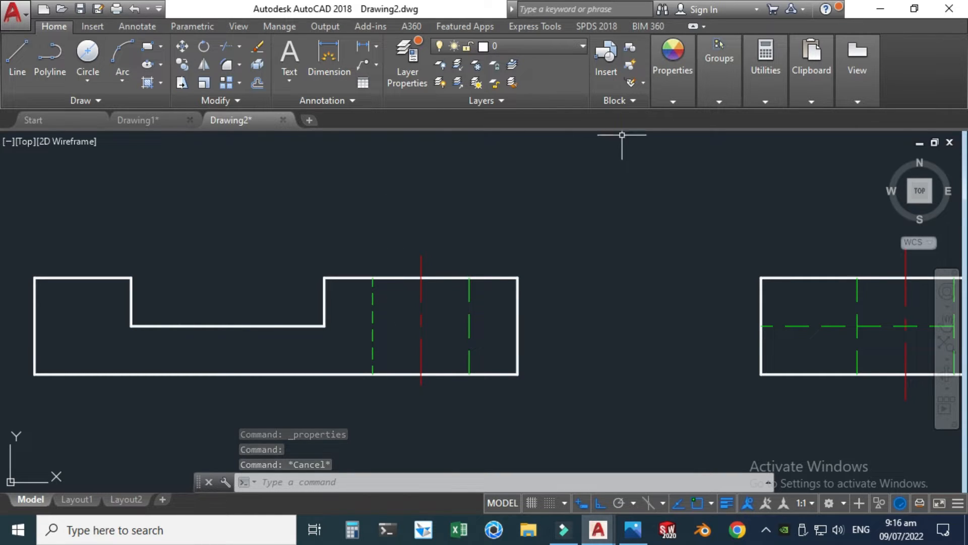
# Step: Match the properties of the front view's left hidden hole line onto its right hidden hole line
pyautogui.click(676, 89)
pyautogui.click(677, 130)
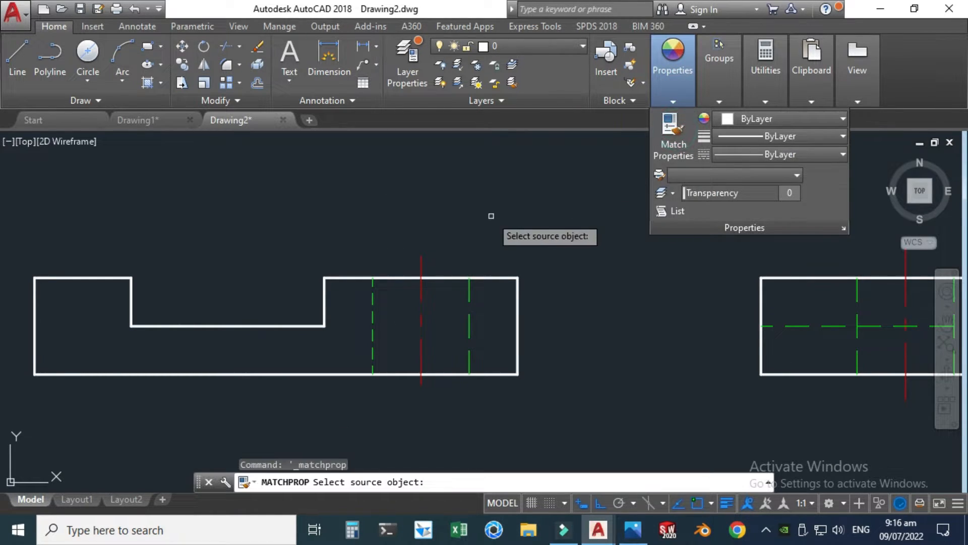
pyautogui.scroll(2, 372, 280)
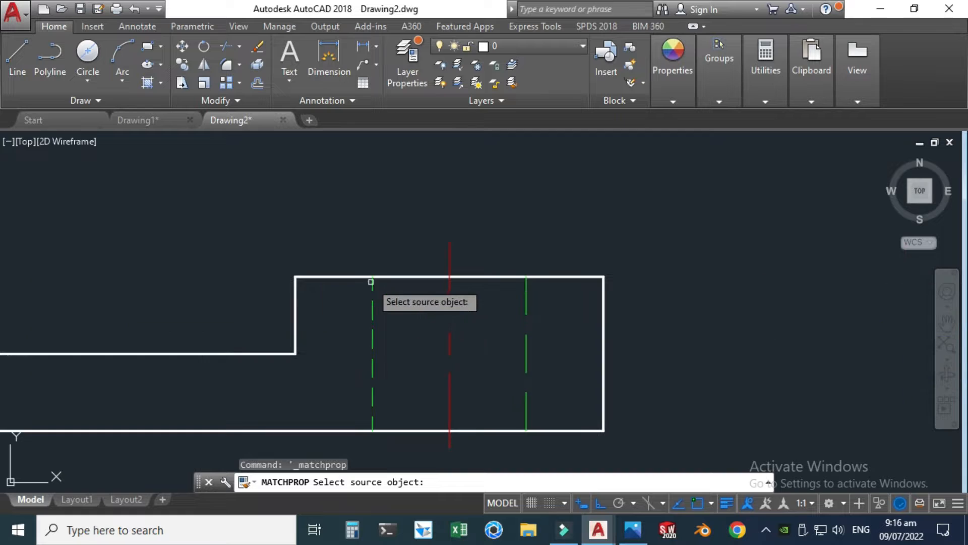
pyautogui.click(372, 312)
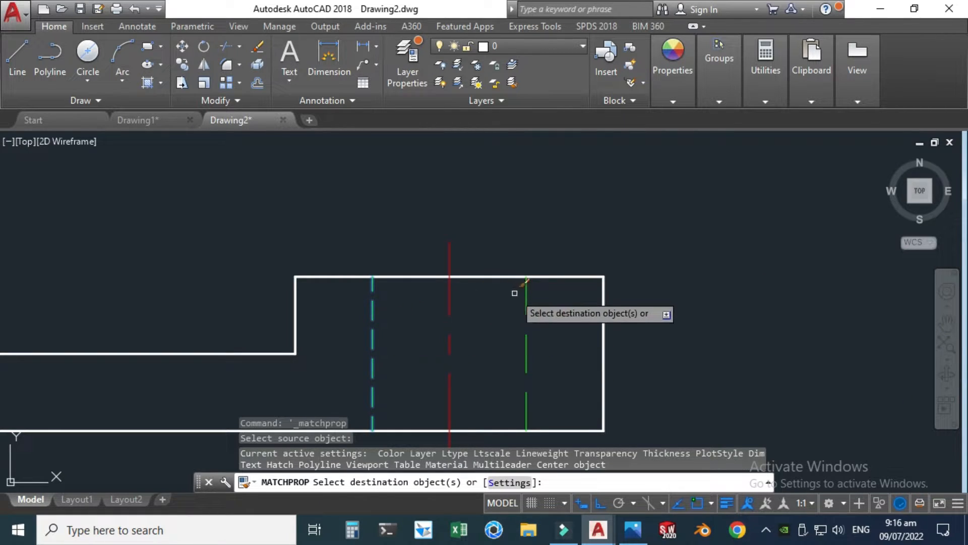
pyautogui.click(527, 296)
pyautogui.scroll(-1, 414, 260)
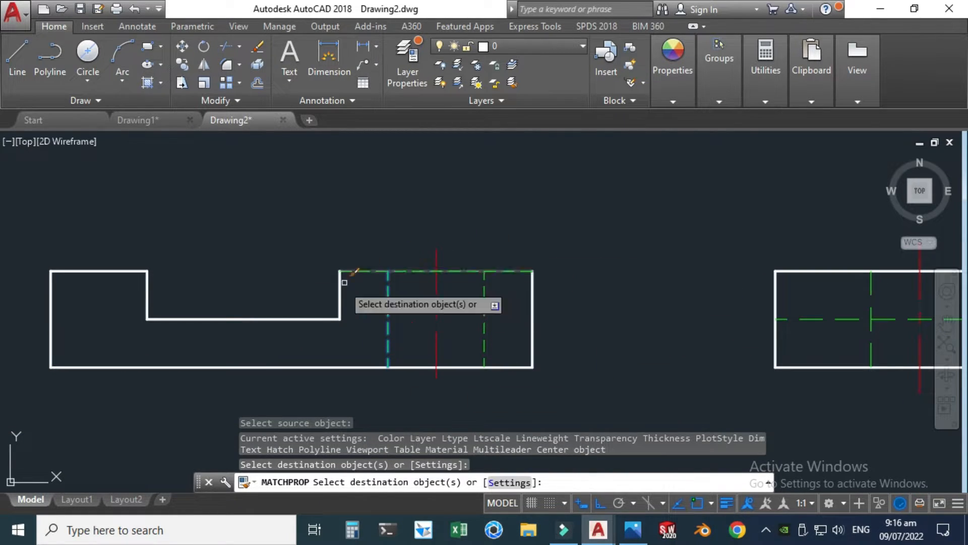
# Step: Match the front view's hidden hole line properties onto the side view's horizontal middle line and both vertical hidden hole lines
pyautogui.scroll(2, 400, 281)
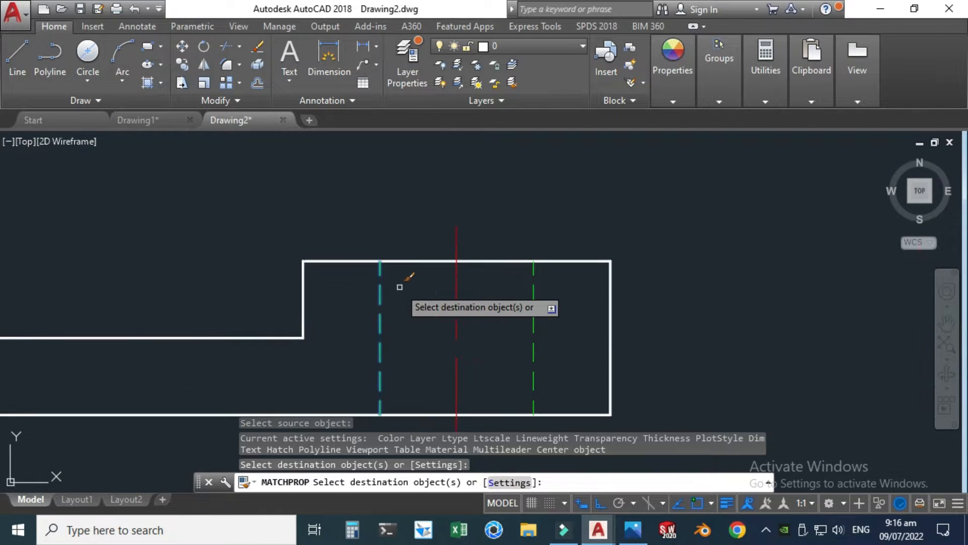
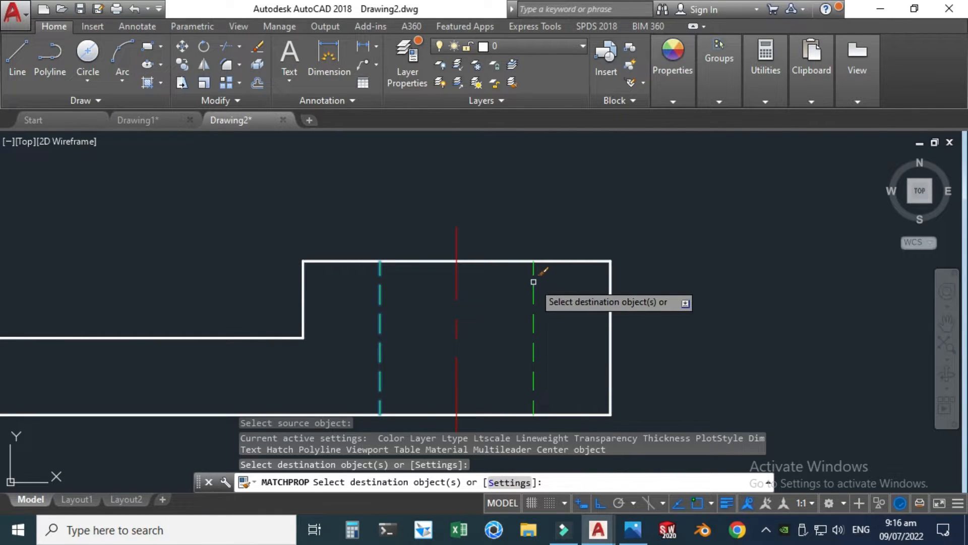
# Step: Match the front view's hidden hole line properties onto the side view's horizontal middle line and both vertical hidden hole lines
pyautogui.scroll(-2, 348, 303)
pyautogui.scroll(3, 740, 339)
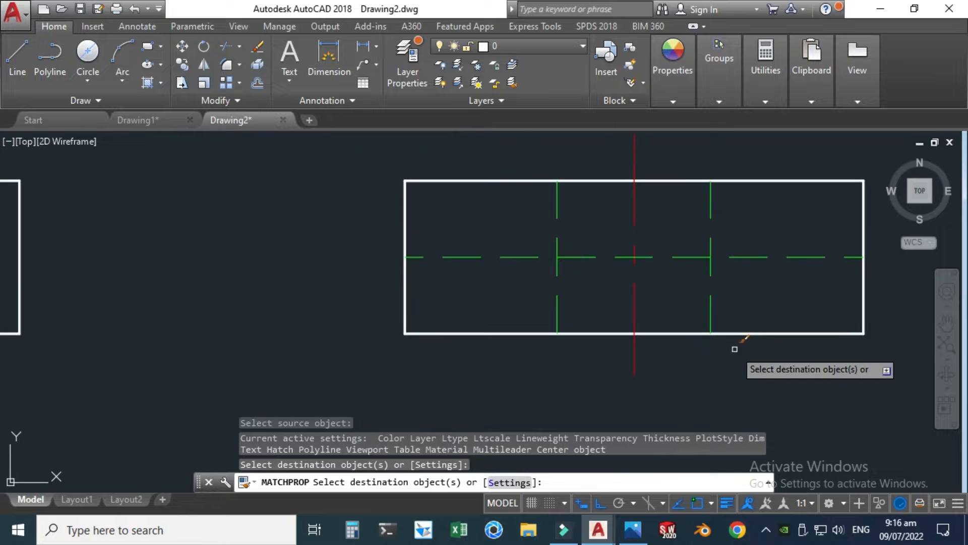
pyautogui.click(588, 258)
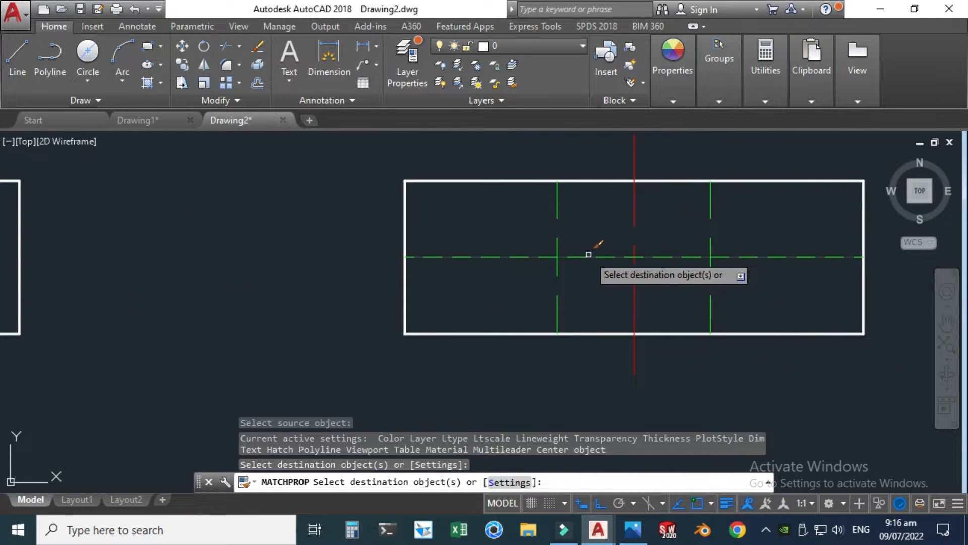
pyautogui.click(589, 258)
pyautogui.click(557, 215)
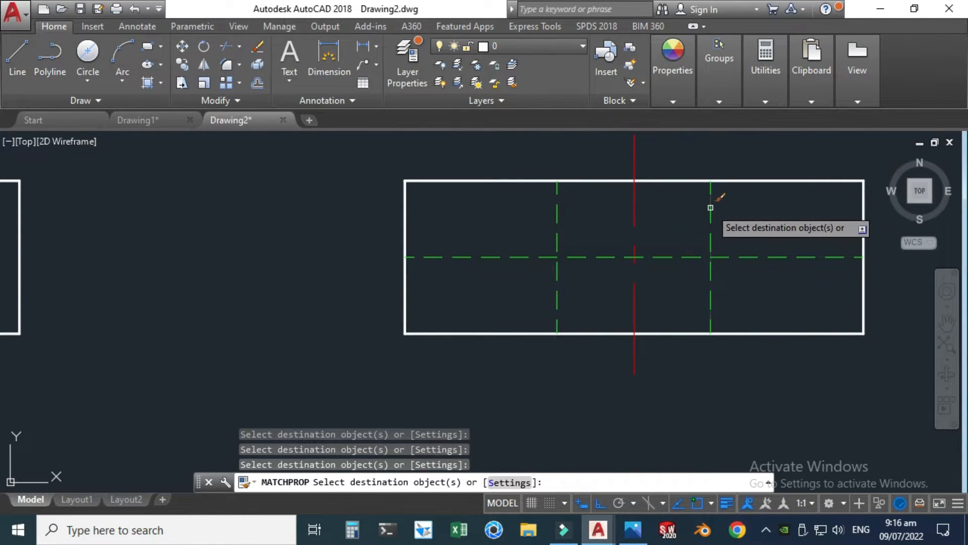
pyautogui.scroll(-5, 653, 283)
pyautogui.press('Escape')
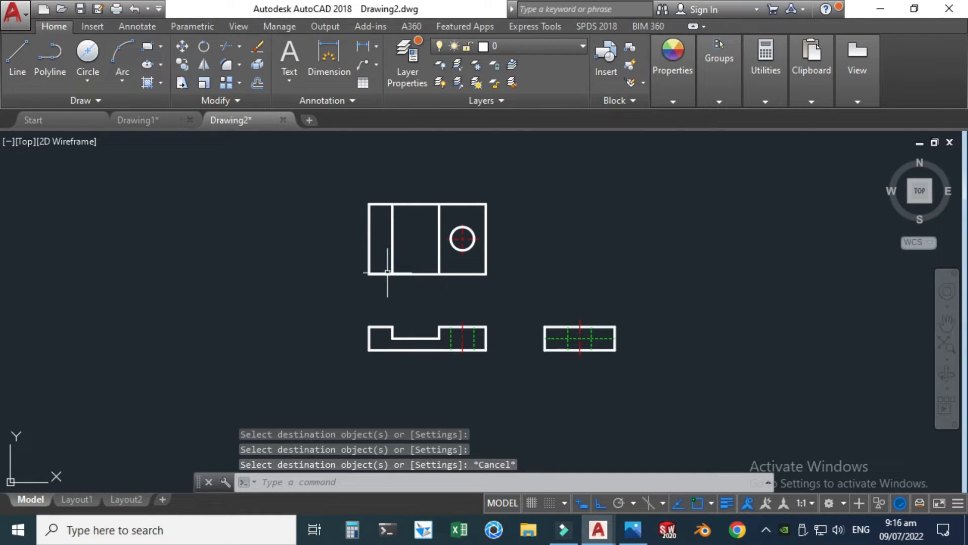
# Step: Undo the last two grip edits and the dimension group before them
pyautogui.hotkey('ctrl', 'z')
pyautogui.hotkey('ctrl', 'z')
pyautogui.hotkey('ctrl', 'z')
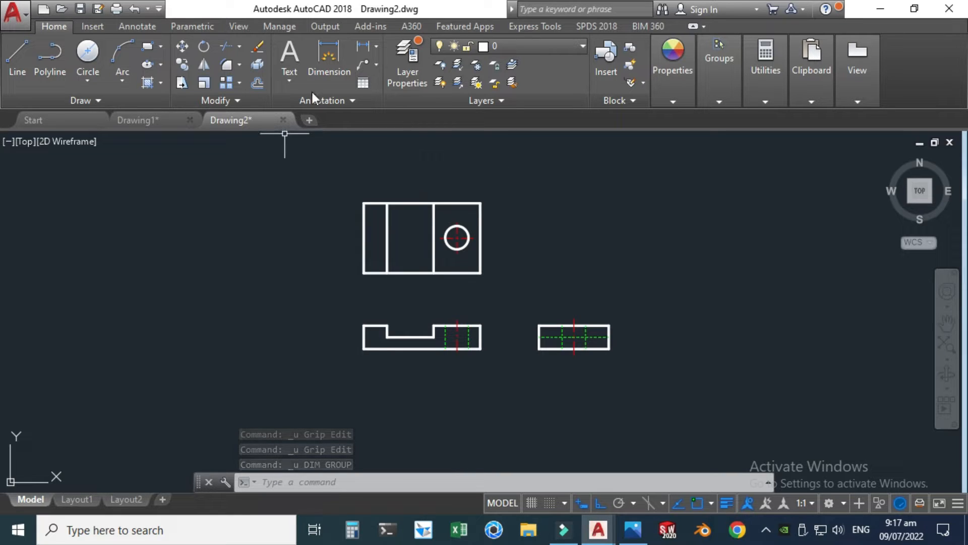
# Step: Dimension the side view's height between its right-hand corners, placing the dimension to the right of the view
pyautogui.click(326, 53)
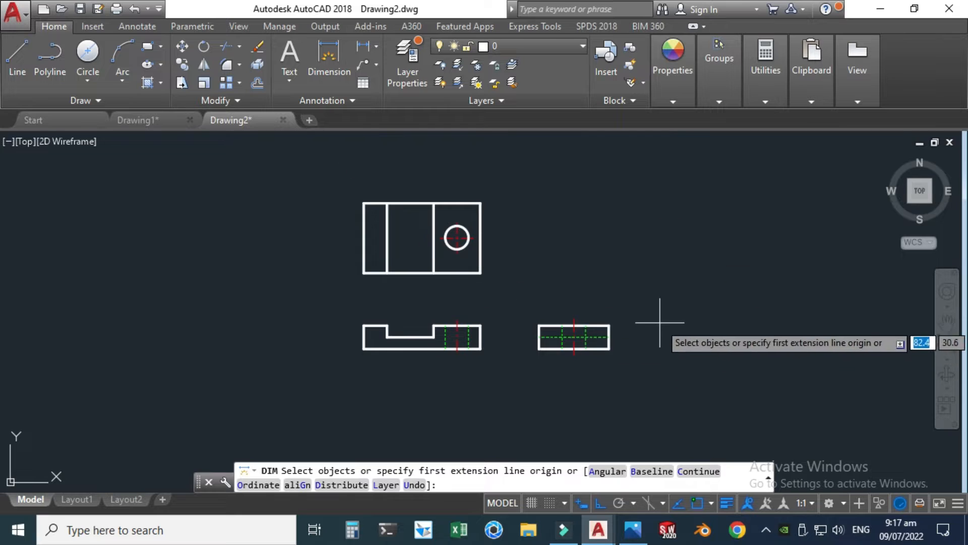
pyautogui.scroll(6, 634, 340)
pyautogui.press('Return')
pyautogui.click(501, 389)
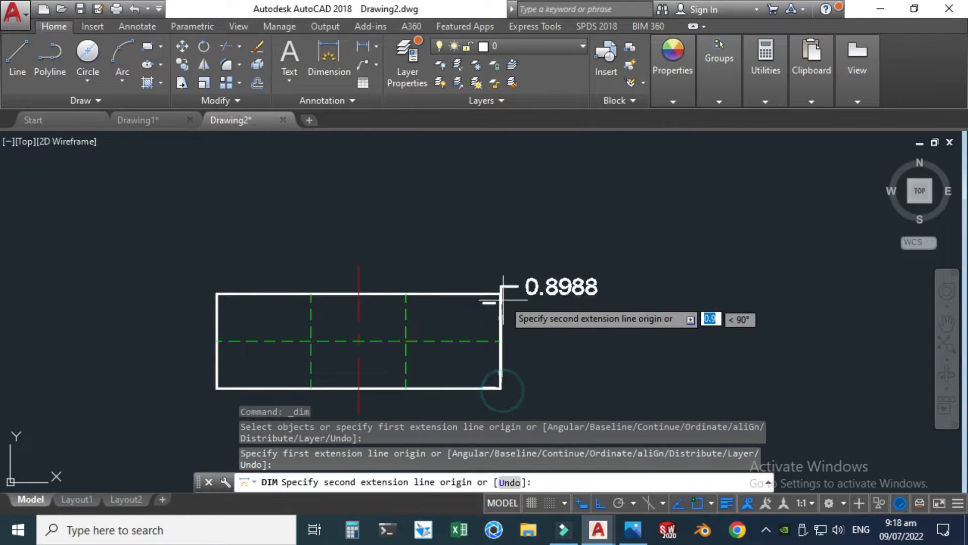
pyautogui.click(500, 293)
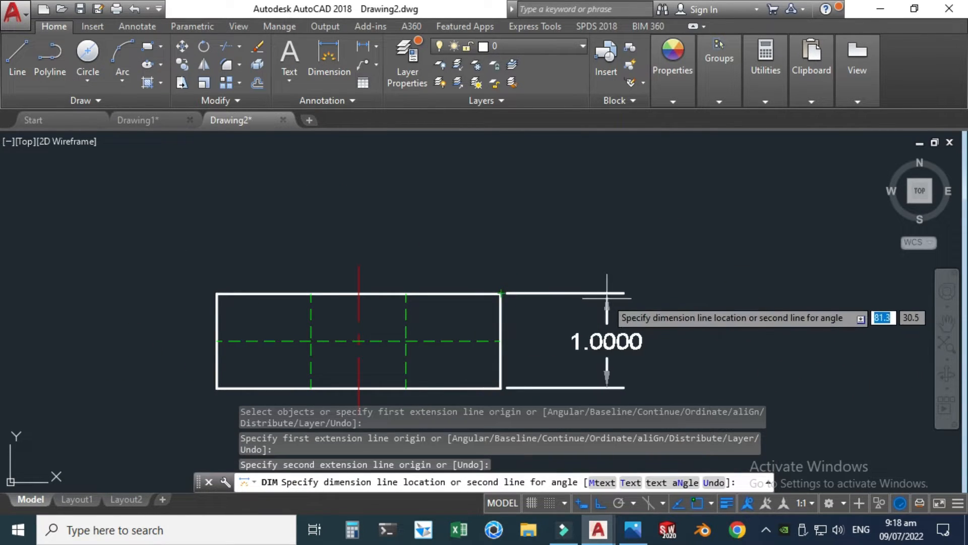
pyautogui.click(588, 292)
# Step: Dimension the side view's bottom edge, placing the width dimension below the view
pyautogui.scroll(-2, 588, 291)
pyautogui.scroll(2, 462, 362)
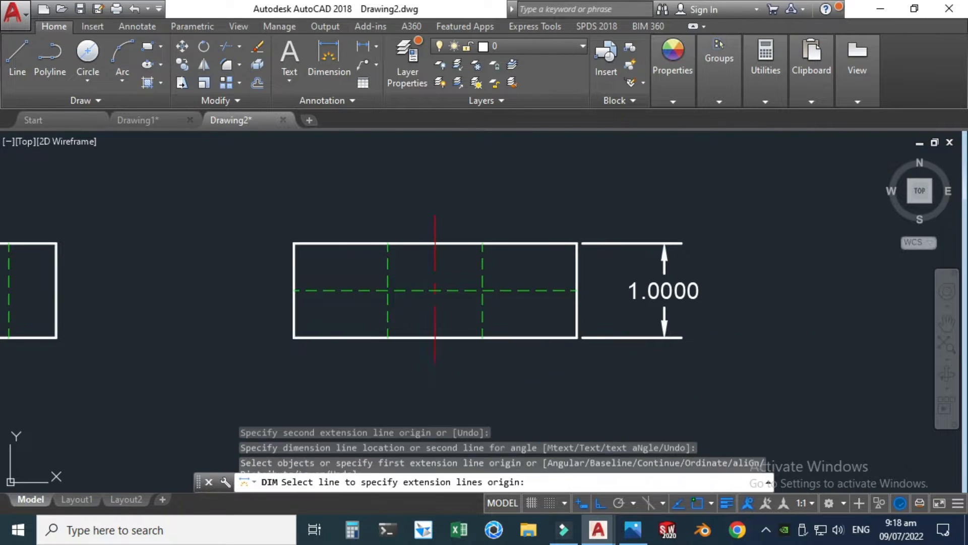
pyautogui.click(323, 338)
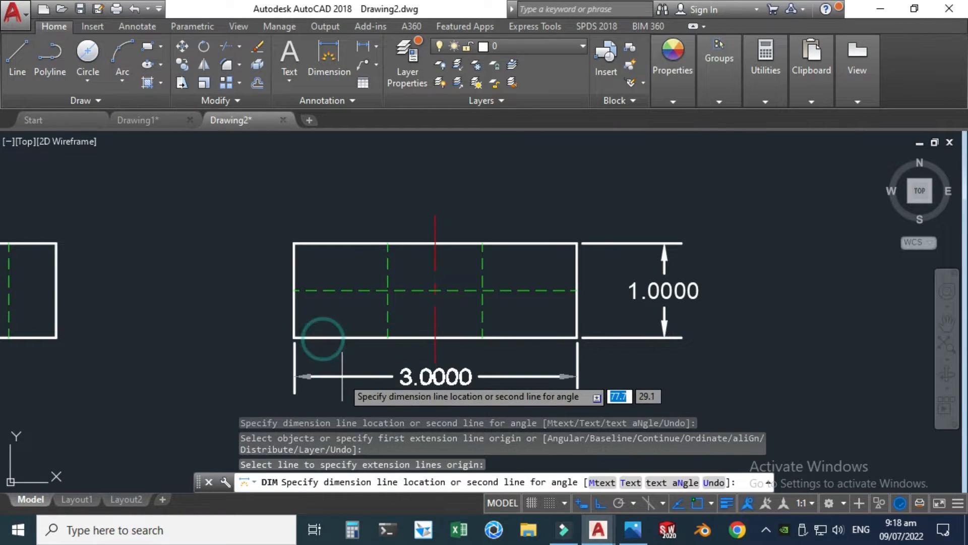
pyautogui.click(347, 387)
# Step: Add a diameter dimension to the top view's hole, placing its text outside the block at the upper right
pyautogui.scroll(-4, 445, 328)
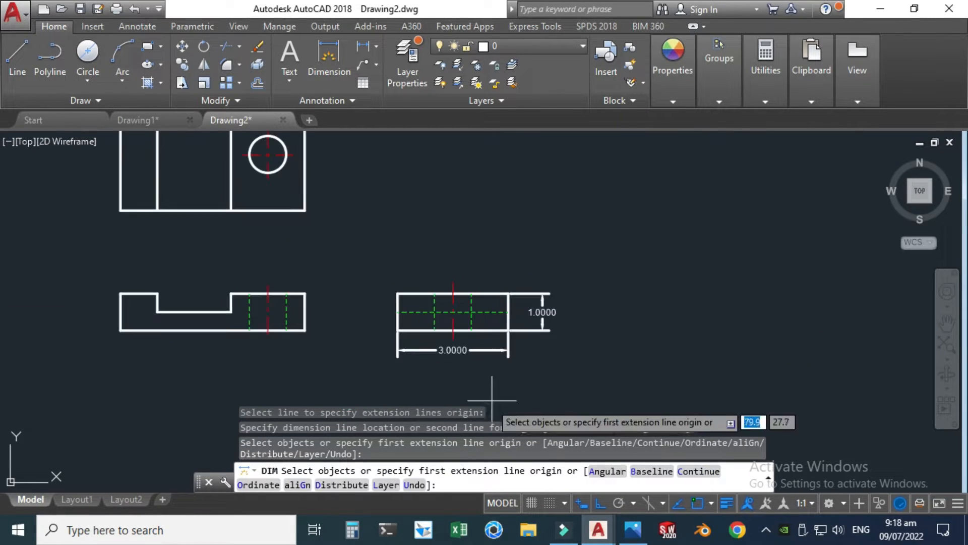
pyautogui.scroll(-2, 357, 323)
pyautogui.scroll(4, 277, 147)
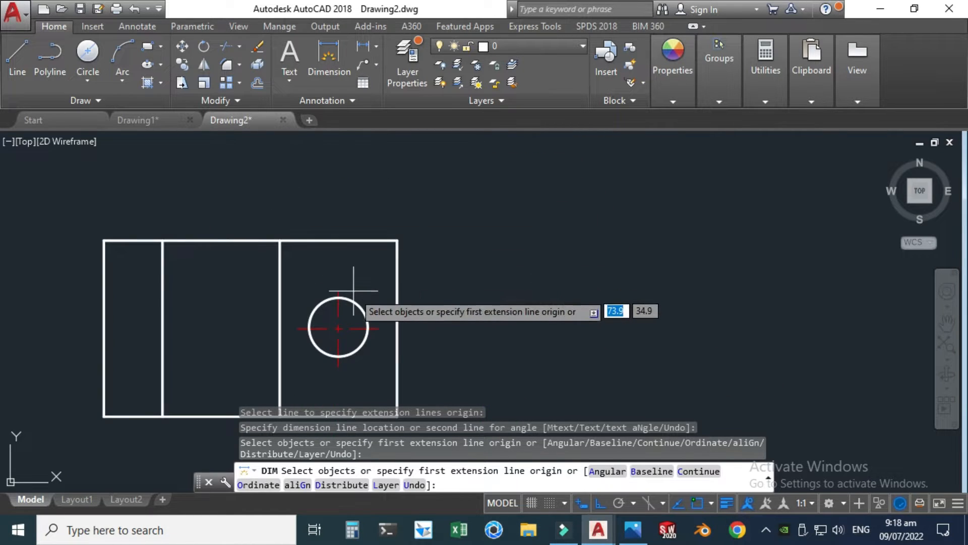
pyautogui.click(339, 327)
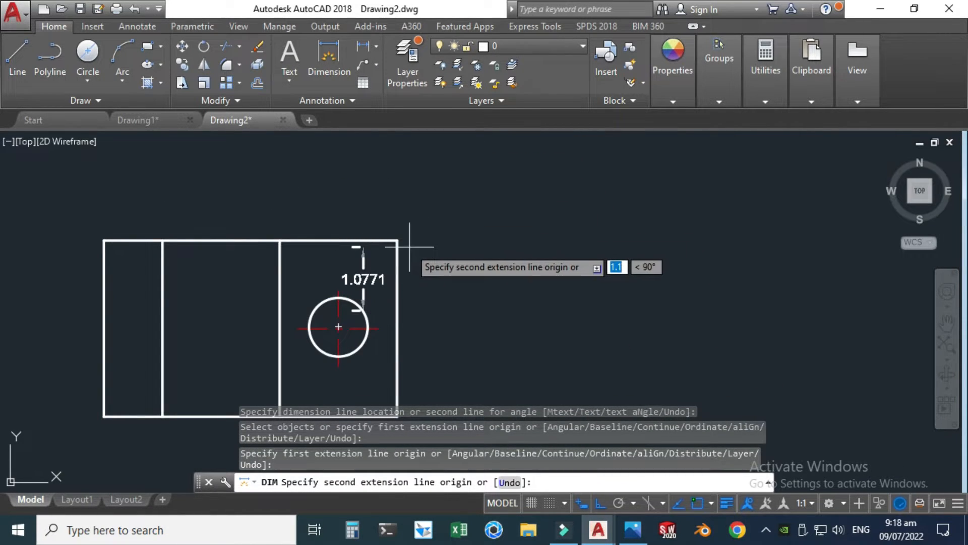
pyautogui.press('Escape')
pyautogui.click(314, 56)
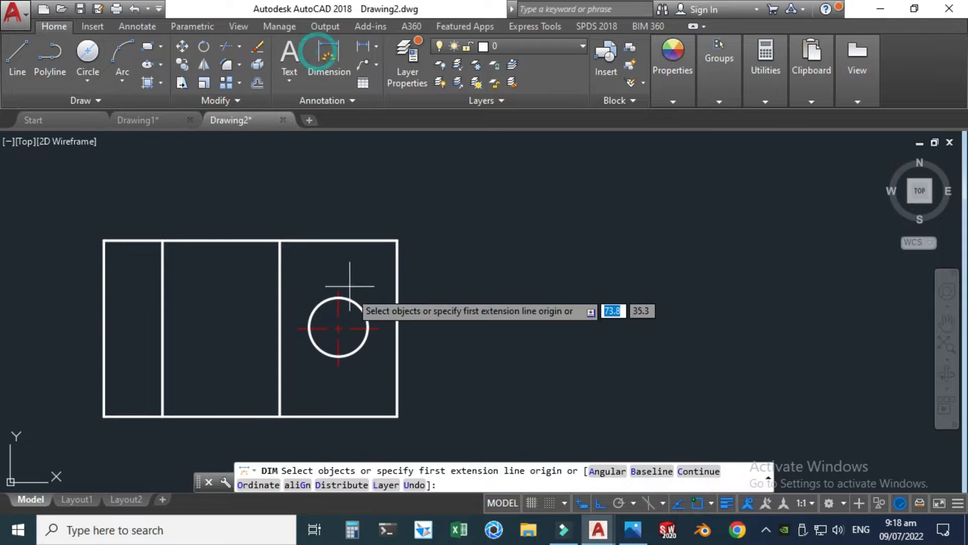
pyautogui.click(354, 298)
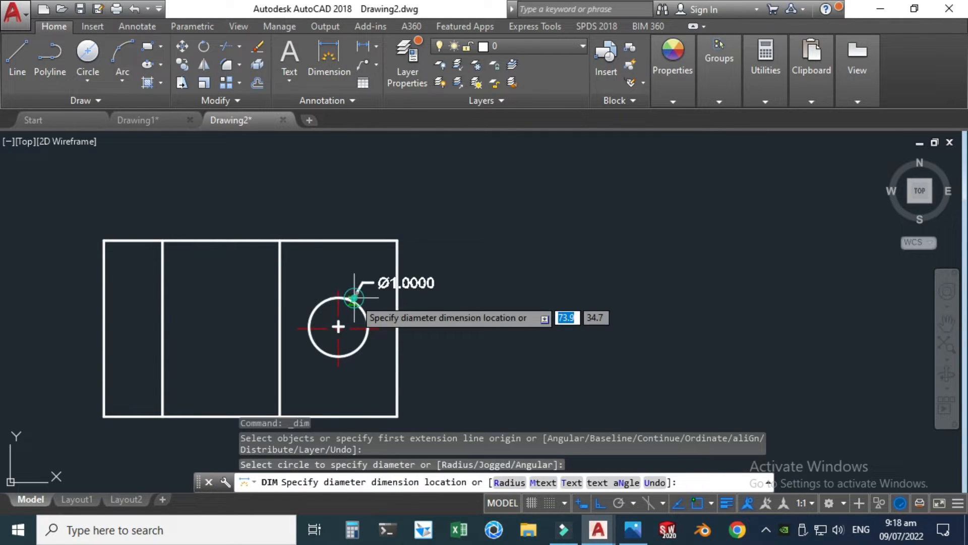
pyautogui.click(441, 257)
# Step: Dimension the horizontal distance from the top view's lower-right corner to the hole centre, placing it below the view
pyautogui.scroll(-2, 452, 222)
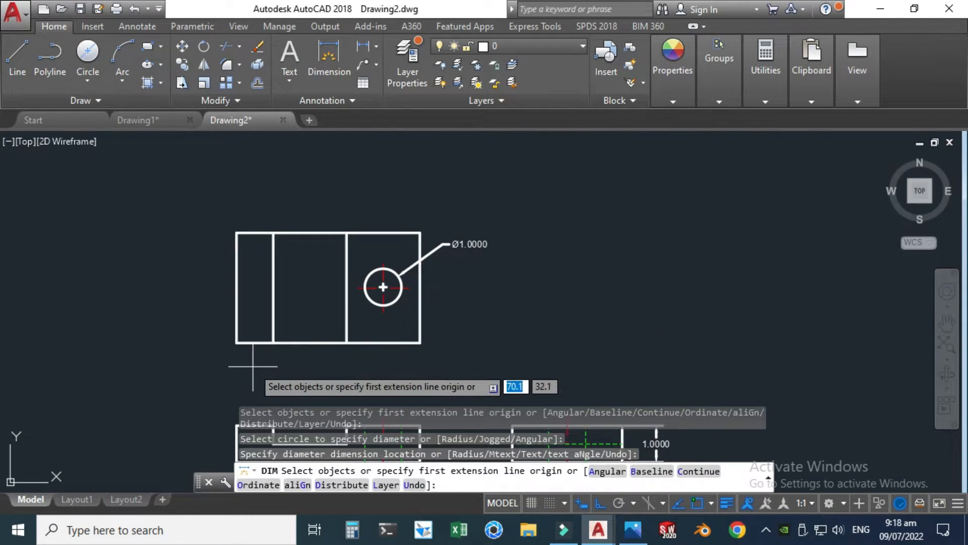
pyautogui.scroll(2, 329, 376)
pyautogui.press('Return')
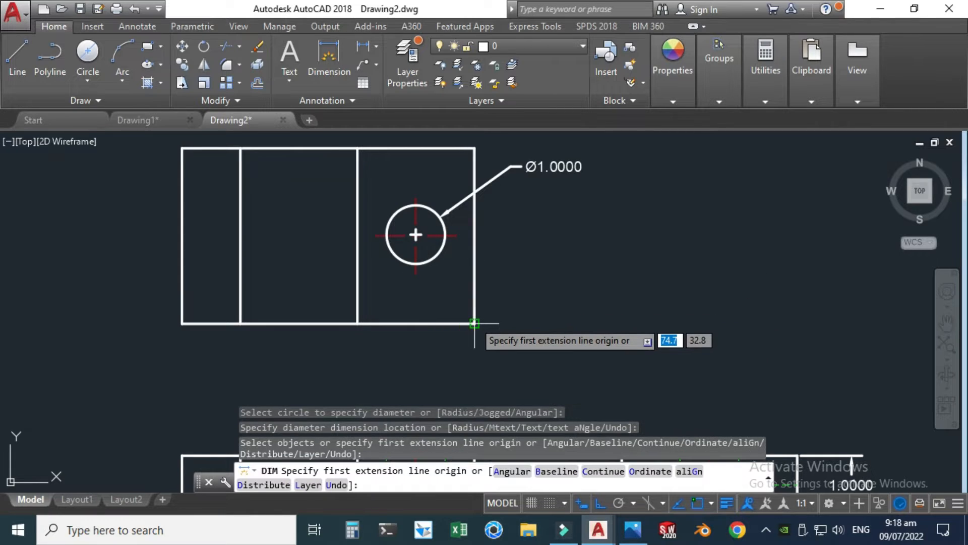
pyautogui.click(473, 323)
pyautogui.click(411, 235)
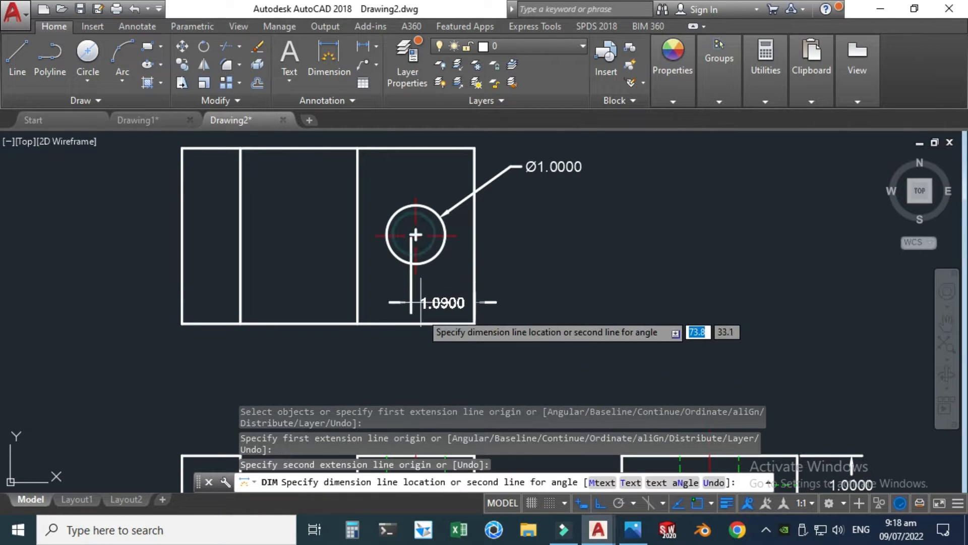
pyautogui.click(432, 356)
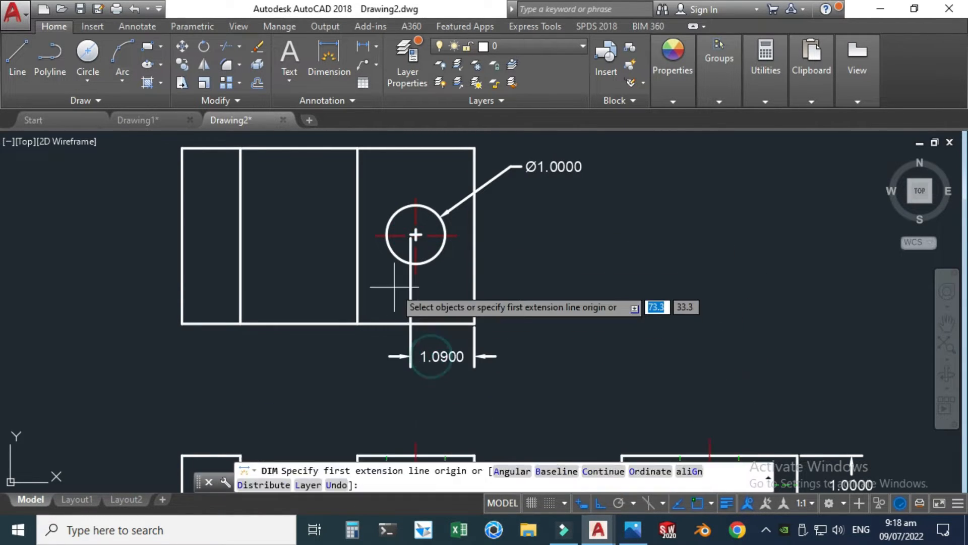
pyautogui.scroll(2, 396, 286)
pyautogui.click(419, 297)
pyautogui.press('Escape')
pyautogui.press('Escape')
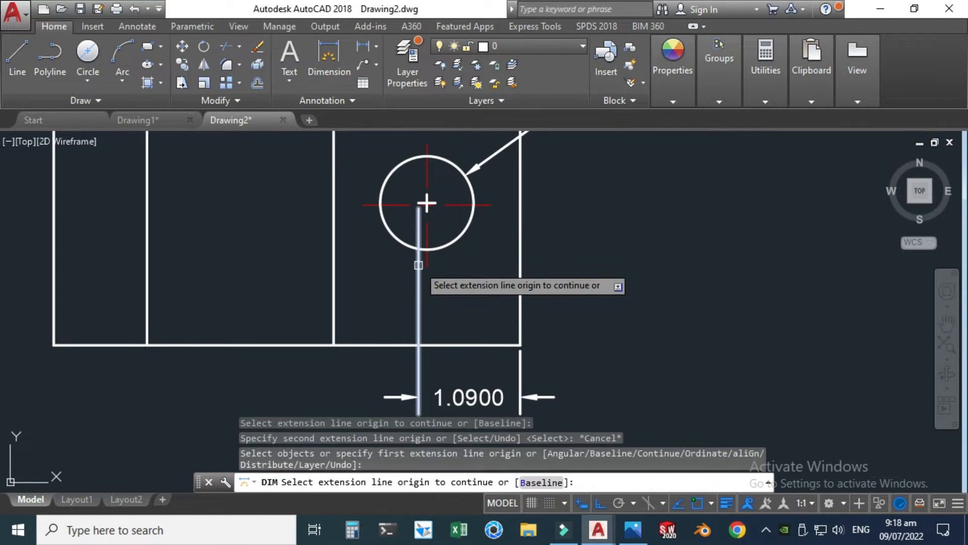
pyautogui.click(416, 267)
pyautogui.press('Escape')
pyautogui.press('Escape')
pyautogui.press('Escape')
pyautogui.press('Escape')
# Step: Stretch the horizontal hole dimension's left extension line origin onto the hole's exact centre
pyautogui.click(417, 301)
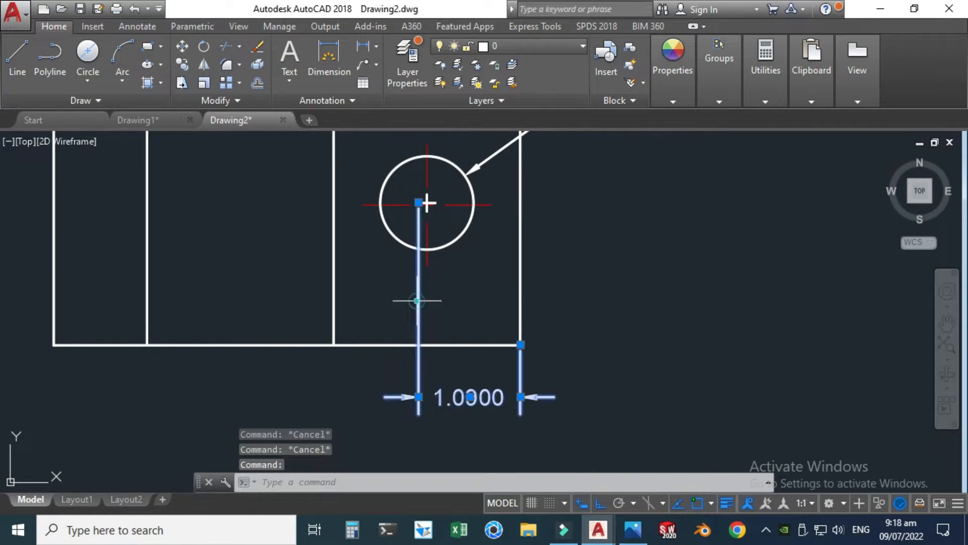
pyautogui.click(418, 202)
pyautogui.click(427, 203)
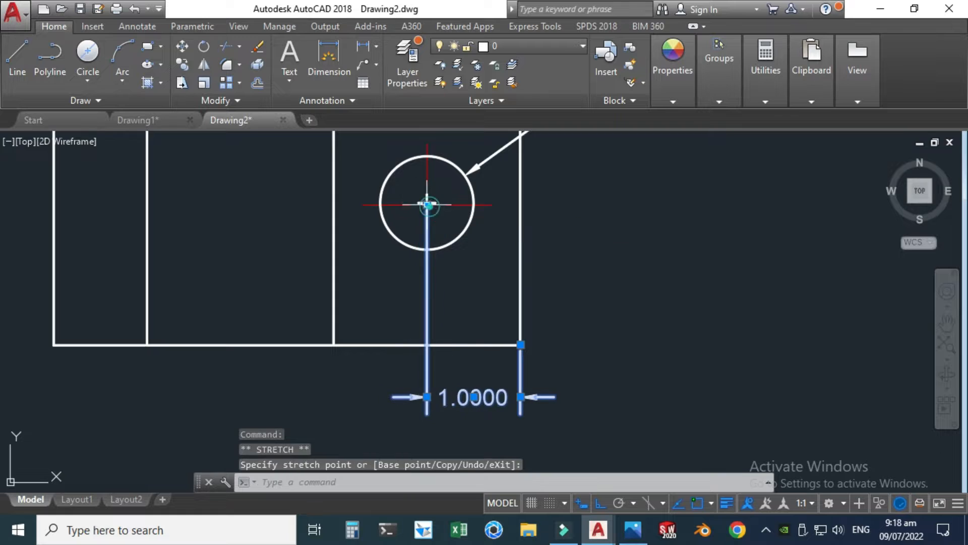
pyautogui.press('Escape')
# Step: Dimension the vertical distance from the top view's lower-right corner to the hole centre, placing it right of the view
pyautogui.scroll(-2, 427, 316)
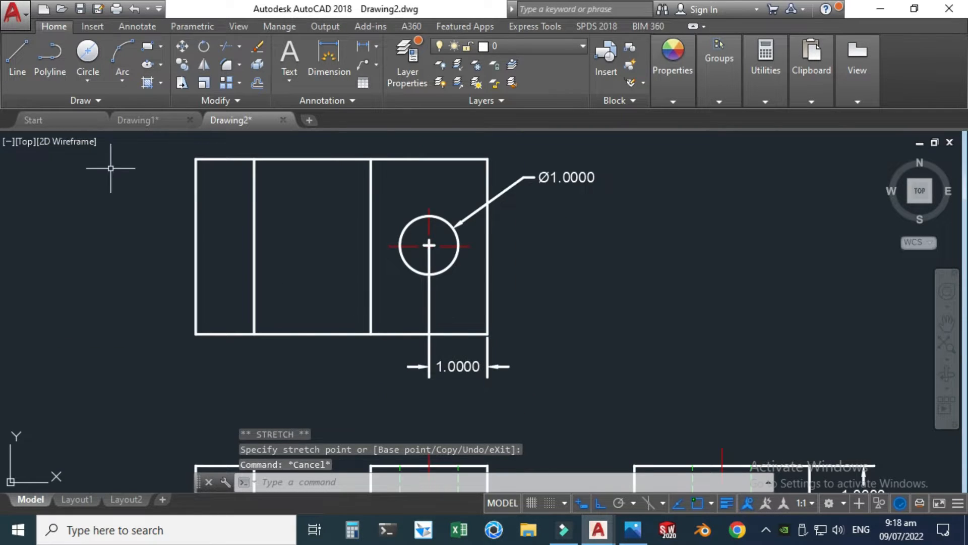
pyautogui.click(318, 56)
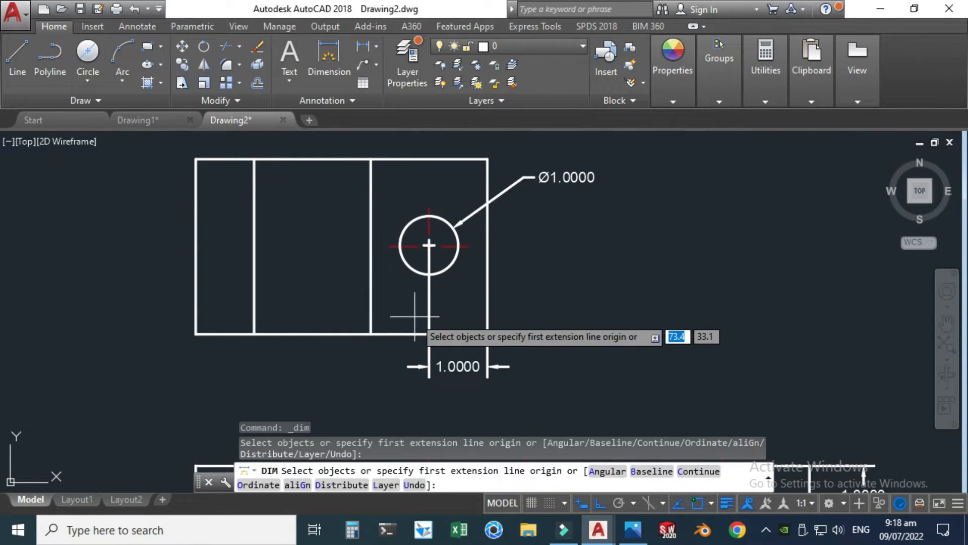
pyautogui.click(488, 334)
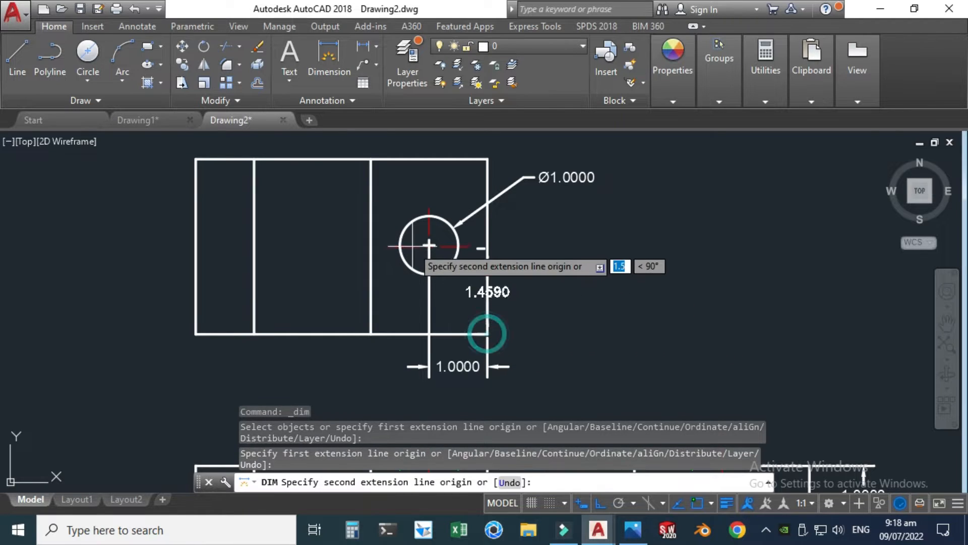
pyautogui.click(429, 245)
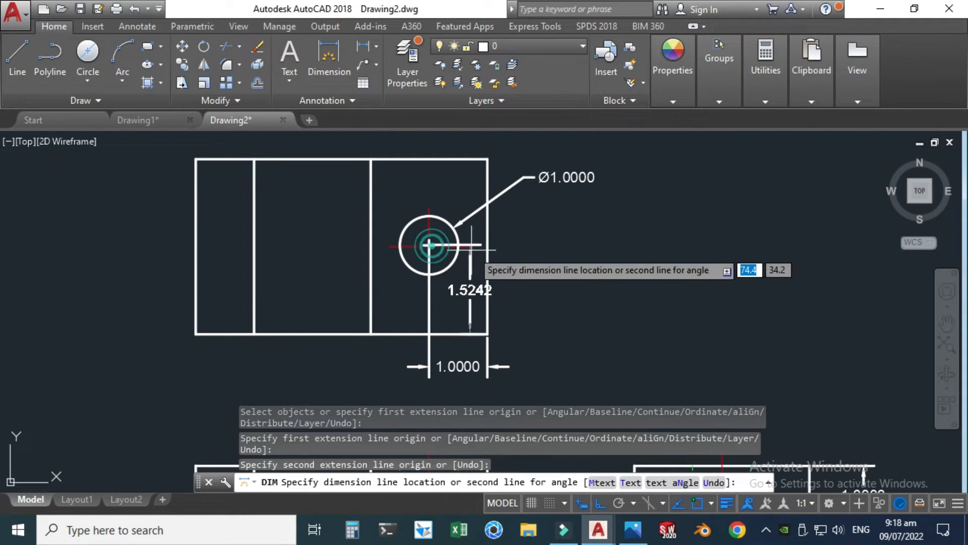
pyautogui.click(523, 256)
pyautogui.press('Escape')
# Step: Stretch the vertical hole dimension's upper extension line origin onto the hole's horizontal centre line
pyautogui.scroll(3, 396, 242)
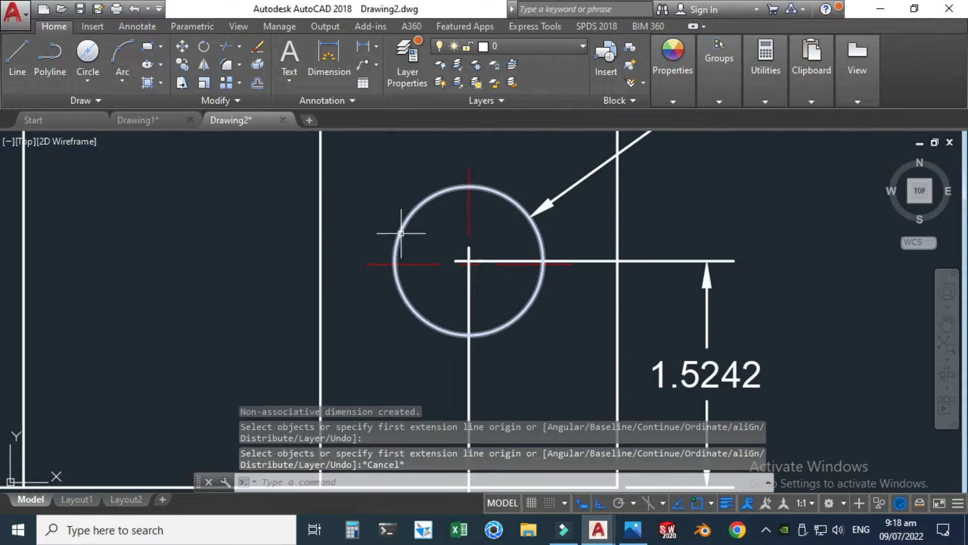
pyautogui.scroll(7, 456, 268)
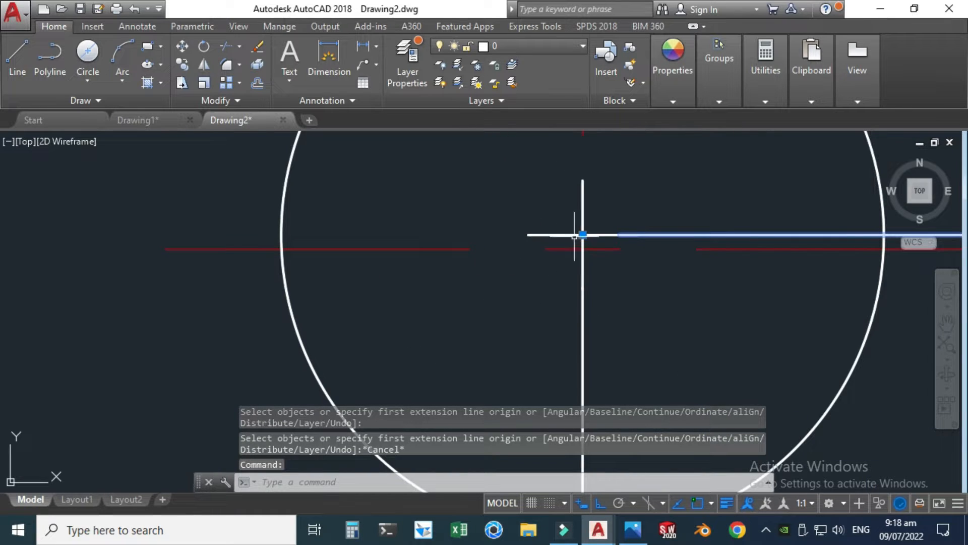
pyautogui.click(583, 235)
pyautogui.click(582, 249)
pyautogui.press('Escape')
# Step: Dimension the front view's slot depth along the slot's left wall, placing the dimension over the left raised block
pyautogui.scroll(-8, 530, 217)
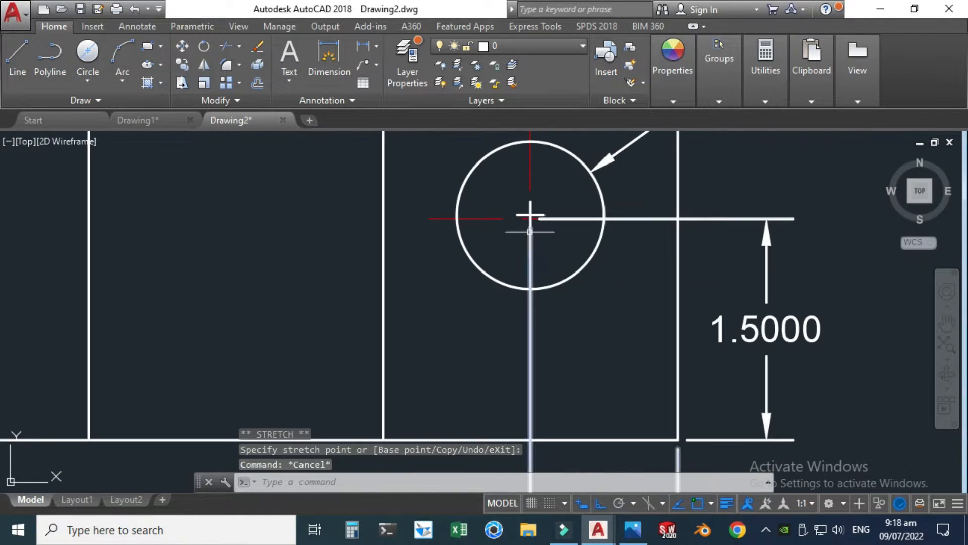
pyautogui.scroll(-2, 554, 265)
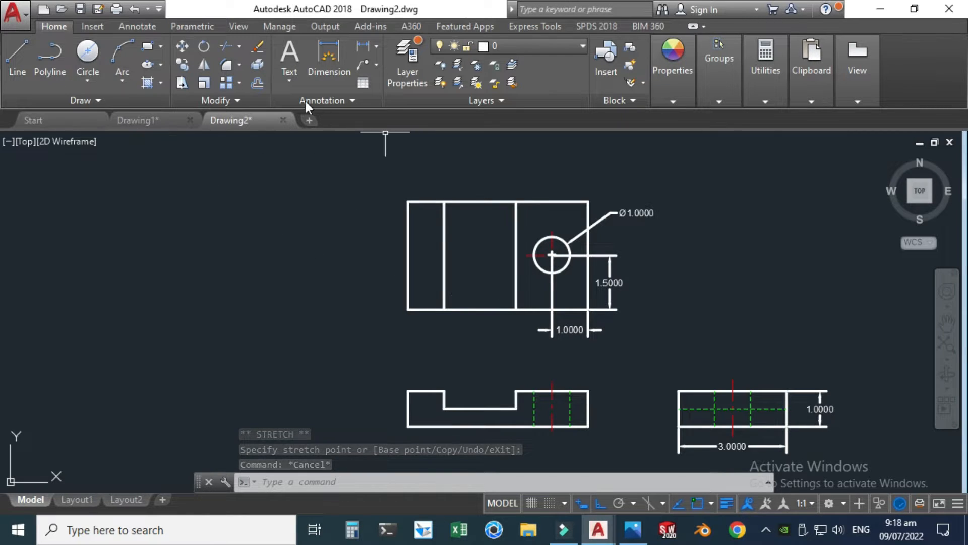
pyautogui.click(316, 67)
pyautogui.scroll(-2, 352, 210)
pyautogui.scroll(4, 420, 341)
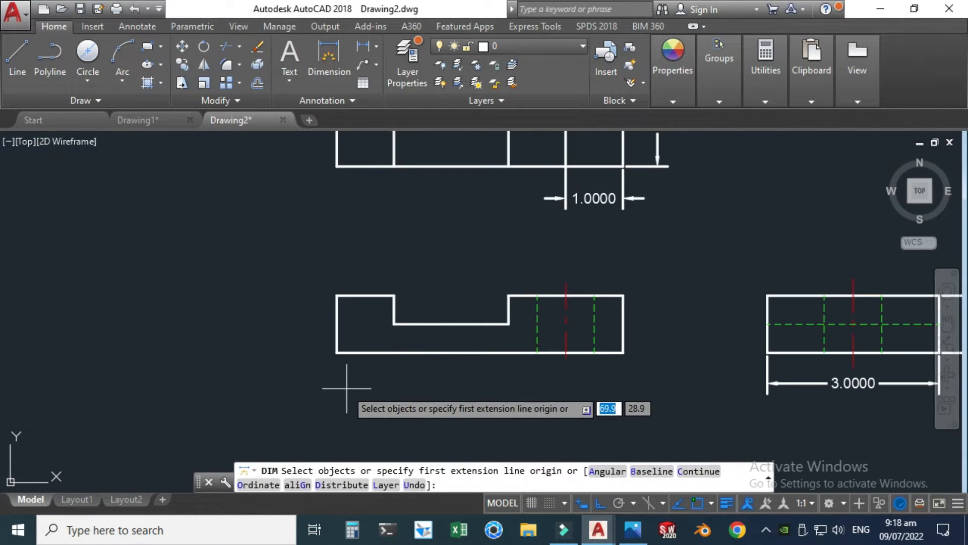
pyautogui.scroll(3, 351, 359)
pyautogui.click(418, 301)
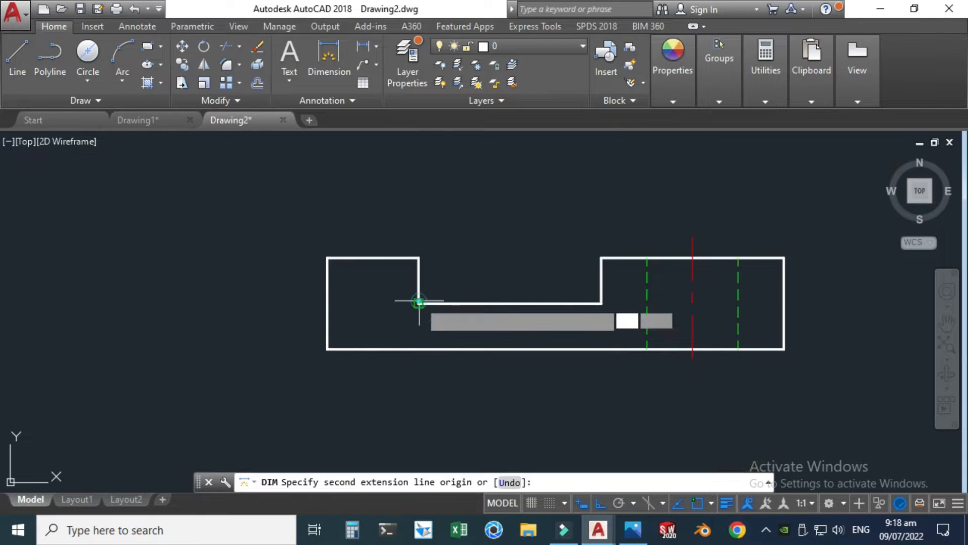
pyautogui.click(418, 258)
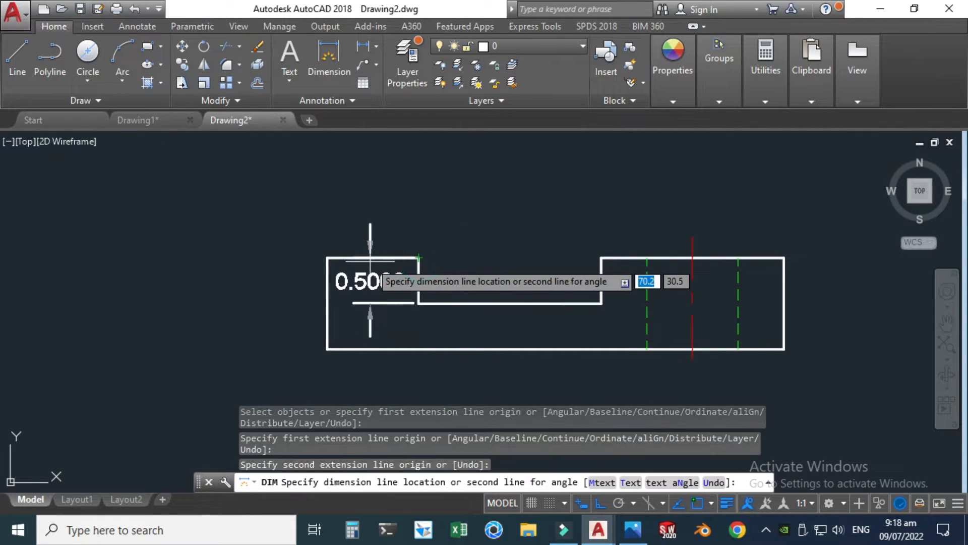
pyautogui.click(379, 244)
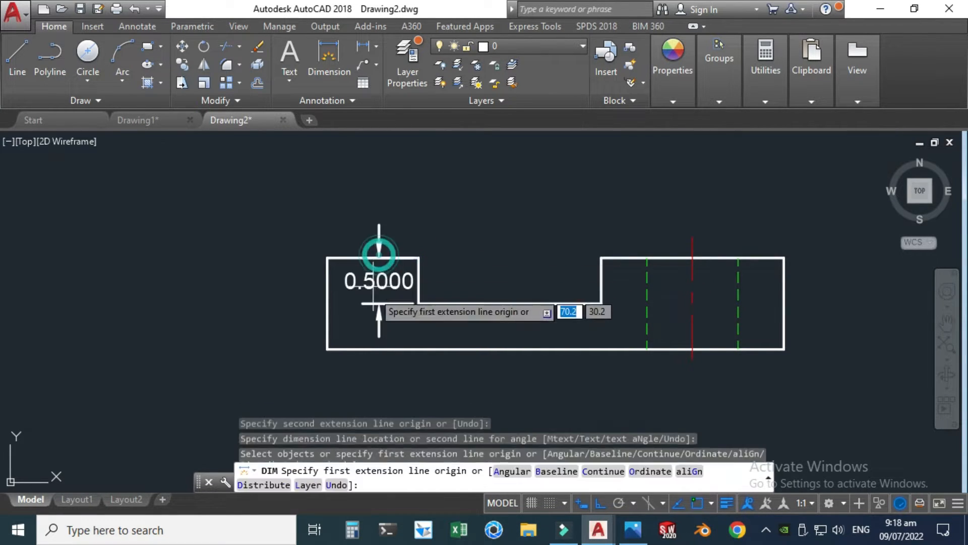
pyautogui.press('Escape')
# Step: Move the slot depth dimension's text above the front view and set its dimension line over the left raised block
pyautogui.scroll(-2, 393, 328)
pyautogui.click(384, 312)
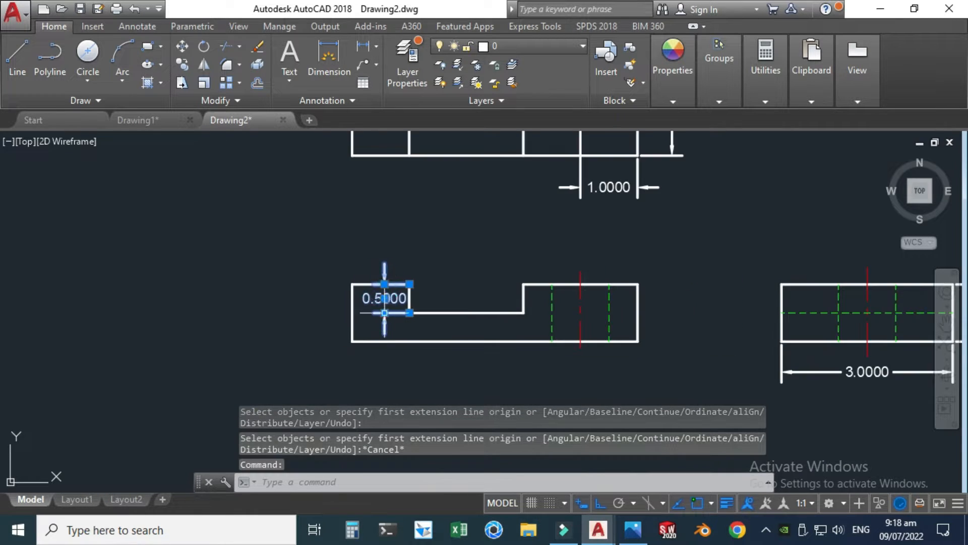
pyautogui.click(384, 298)
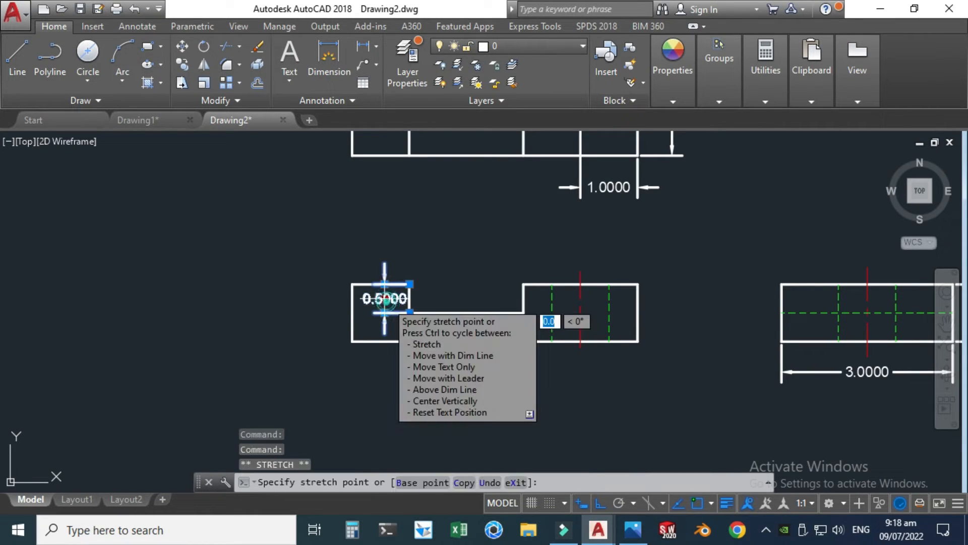
pyautogui.click(386, 246)
pyautogui.press('Escape')
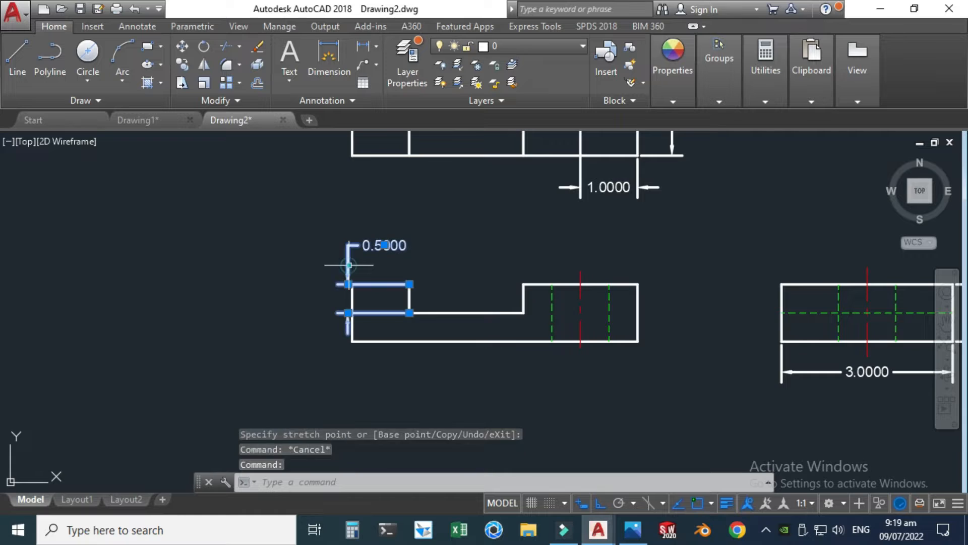
pyautogui.click(348, 284)
pyautogui.click(382, 278)
pyautogui.press('Escape')
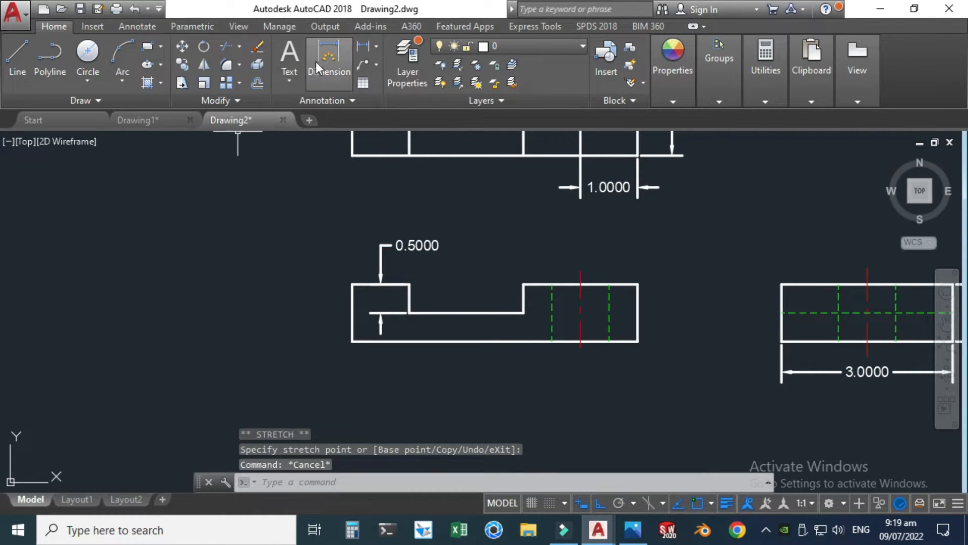
# Step: Dimension the width of the front view's right raised block, placing the dimension below the view
pyautogui.click(316, 68)
pyautogui.scroll(2, 568, 226)
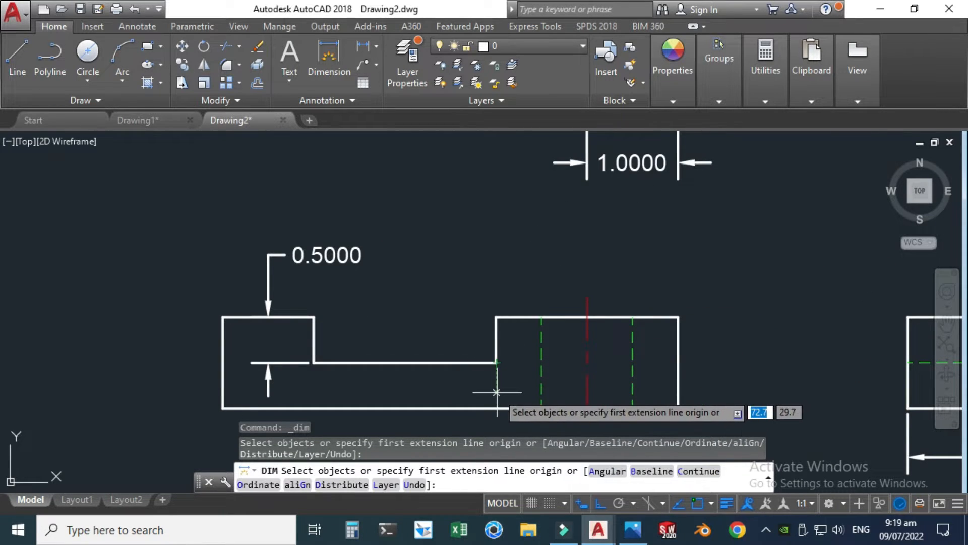
pyautogui.click(497, 362)
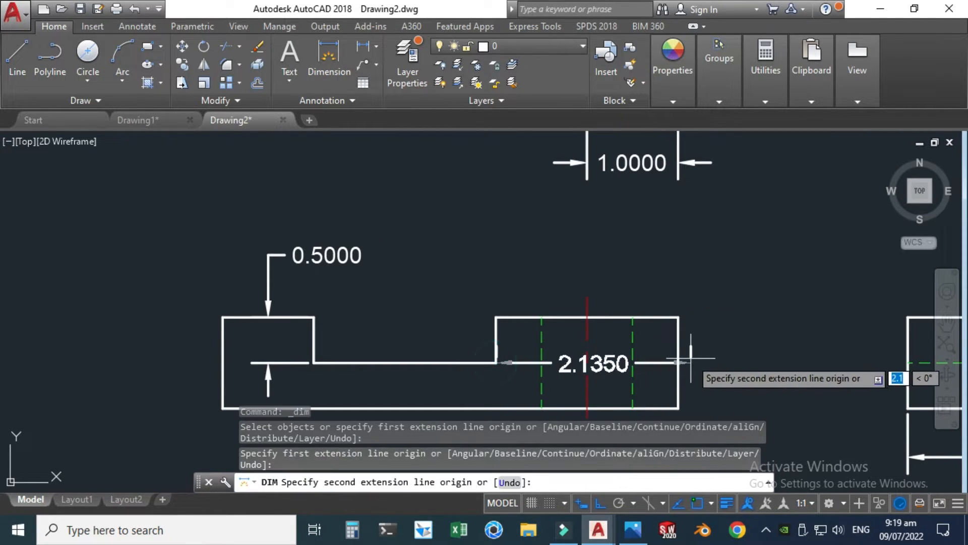
pyautogui.click(678, 362)
pyautogui.scroll(-4, 676, 363)
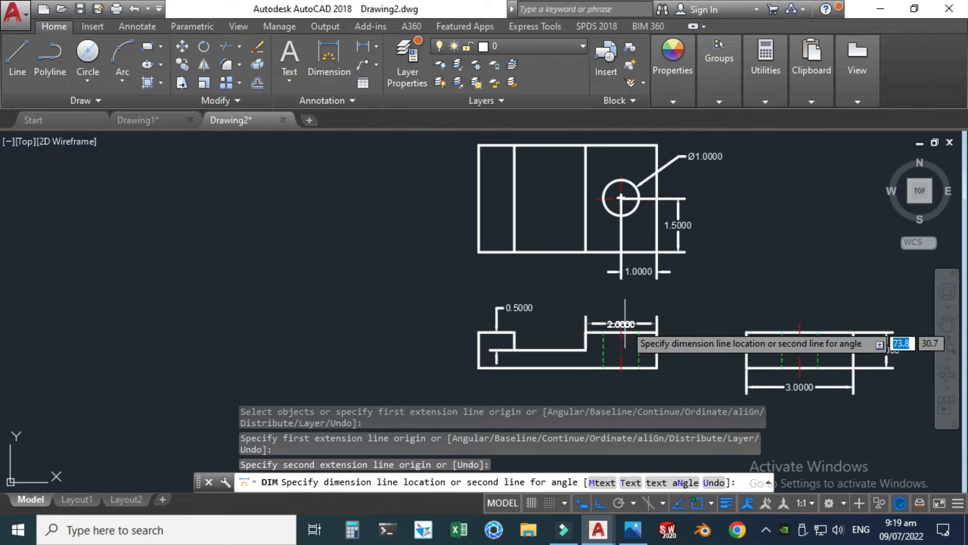
pyautogui.click(625, 393)
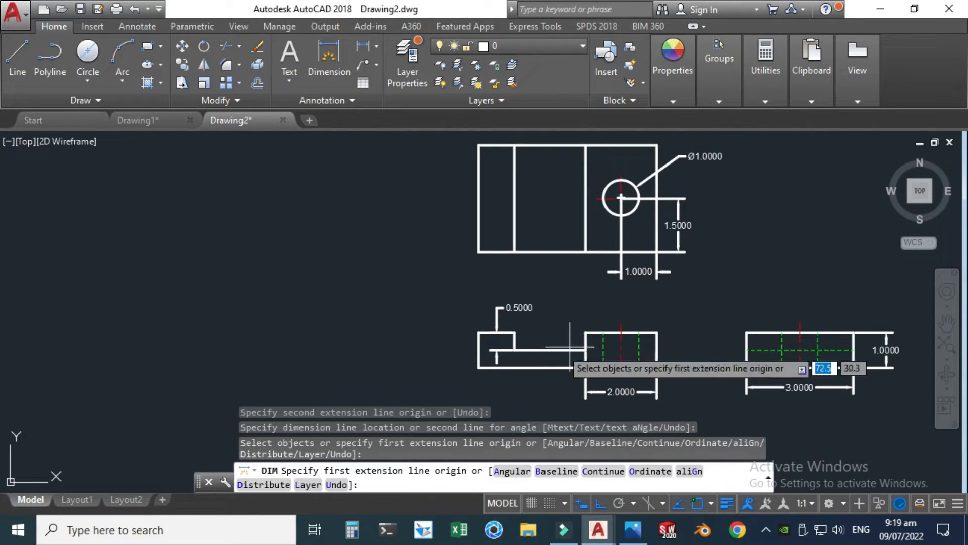
# Step: Dimension the front view's slot width between its two bottom corners, placing it below the view in line with the right block's dimension
pyautogui.scroll(2, 505, 368)
pyautogui.click(514, 349)
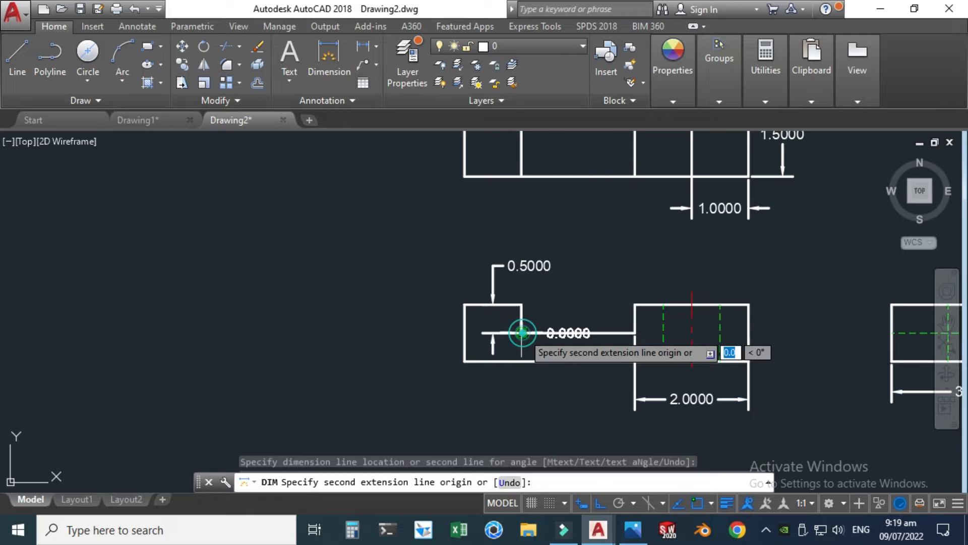
pyautogui.click(633, 333)
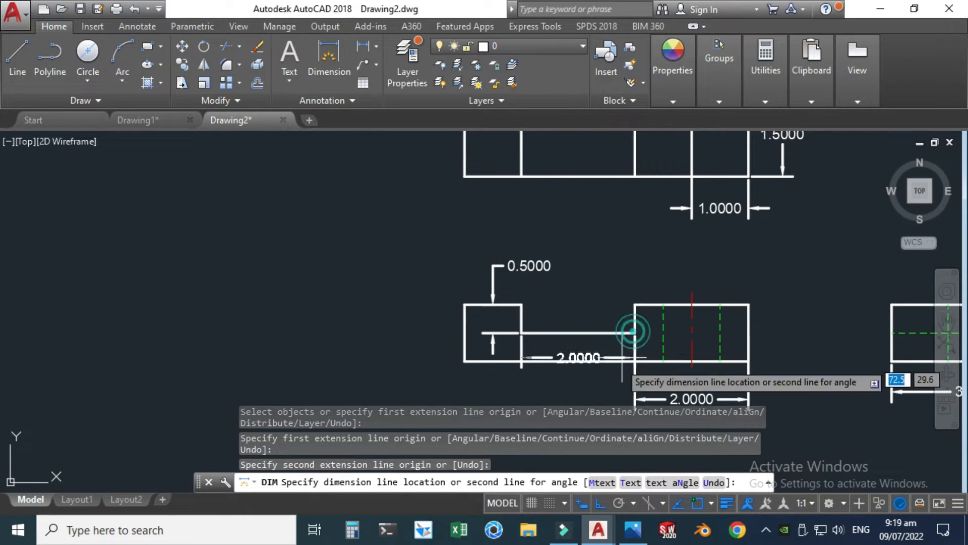
pyautogui.click(617, 396)
pyautogui.scroll(-2, 612, 394)
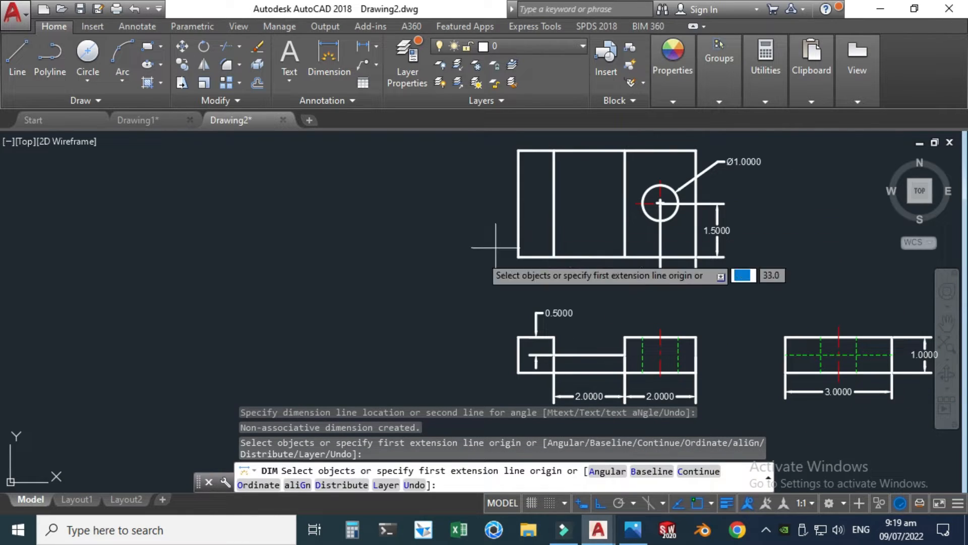
# Step: Dimension the top view's overall length between its two lower corners, placing it below the hole's horizontal dimension
pyautogui.click(329, 61)
pyautogui.scroll(2, 545, 201)
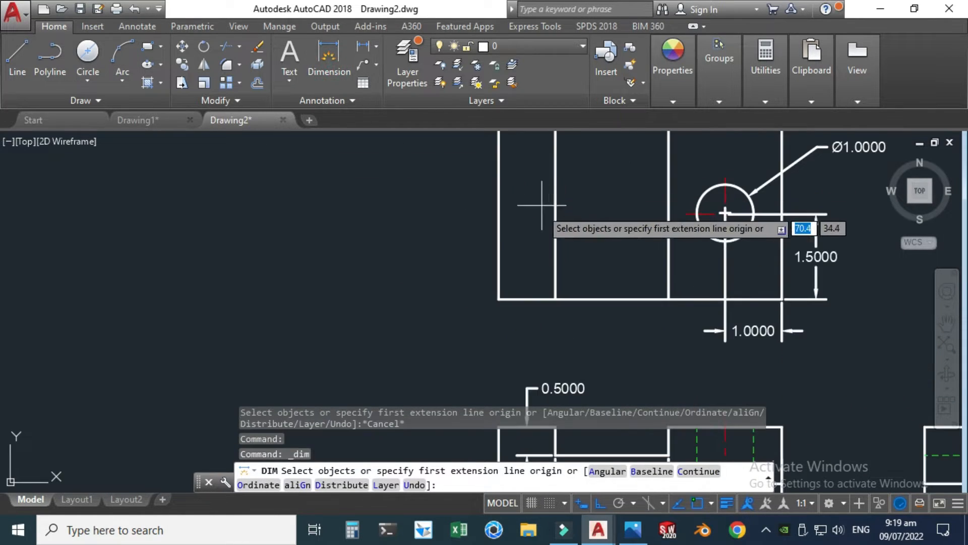
pyautogui.click(498, 299)
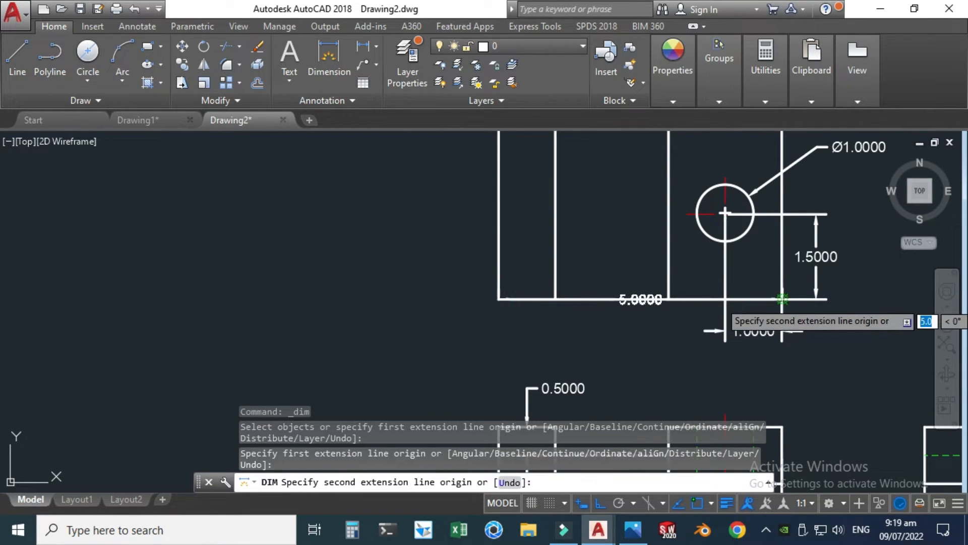
pyautogui.click(782, 299)
pyautogui.click(757, 354)
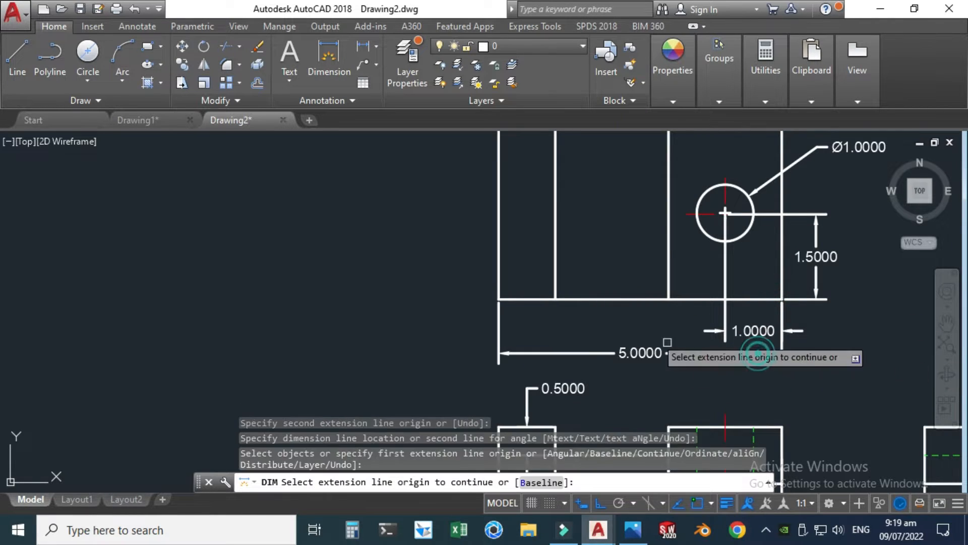
# Step: Dimension the top view's overall height along its left edge, placing the dimension left of the view
pyautogui.scroll(-2, 554, 286)
pyautogui.click(519, 189)
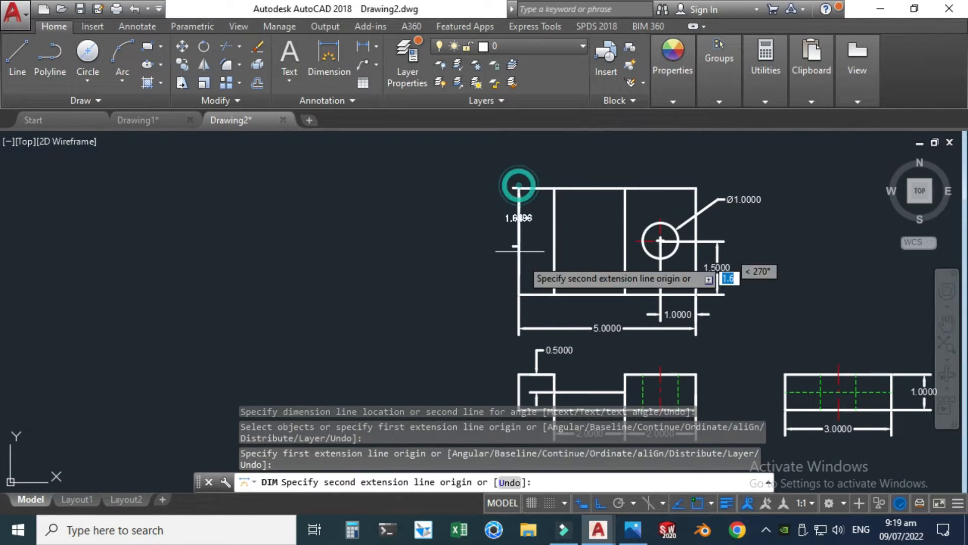
pyautogui.click(520, 293)
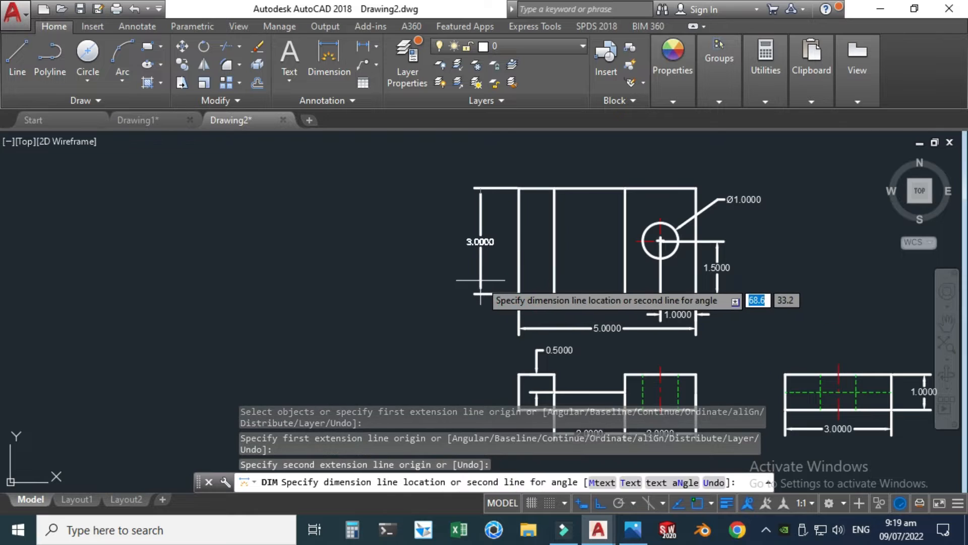
pyautogui.click(480, 275)
# Step: Delete the overall height dimension left of the top view
pyautogui.scroll(-2, 484, 212)
pyautogui.scroll(5, 454, 199)
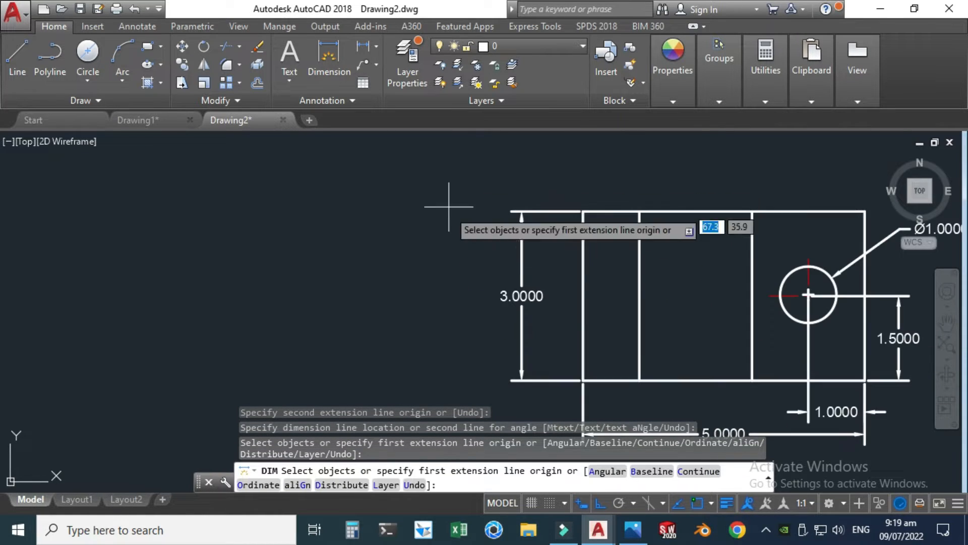
pyautogui.press('Escape')
pyautogui.moveTo(530, 394); pyautogui.dragTo(497, 281)
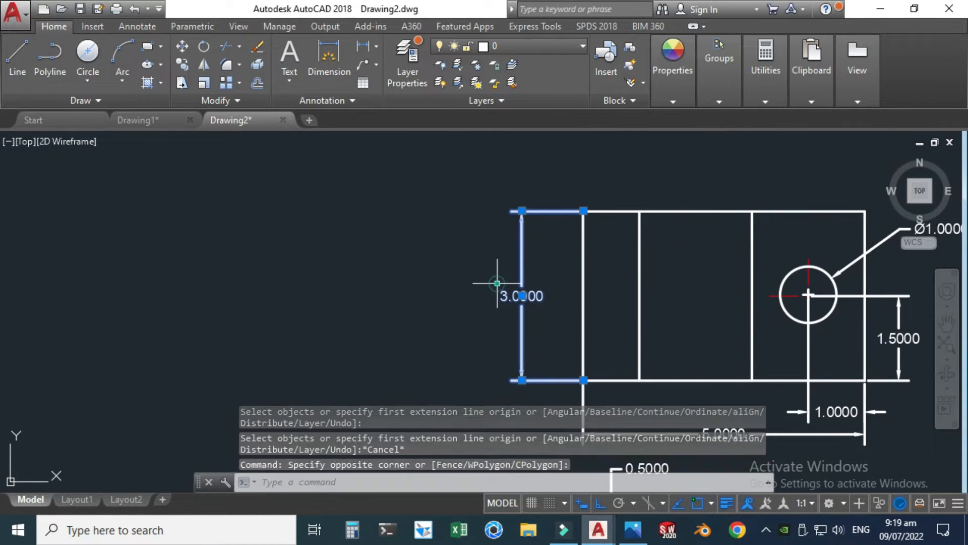
pyautogui.press('Delete')
pyautogui.scroll(-4, 428, 219)
pyautogui.scroll(4, 595, 217)
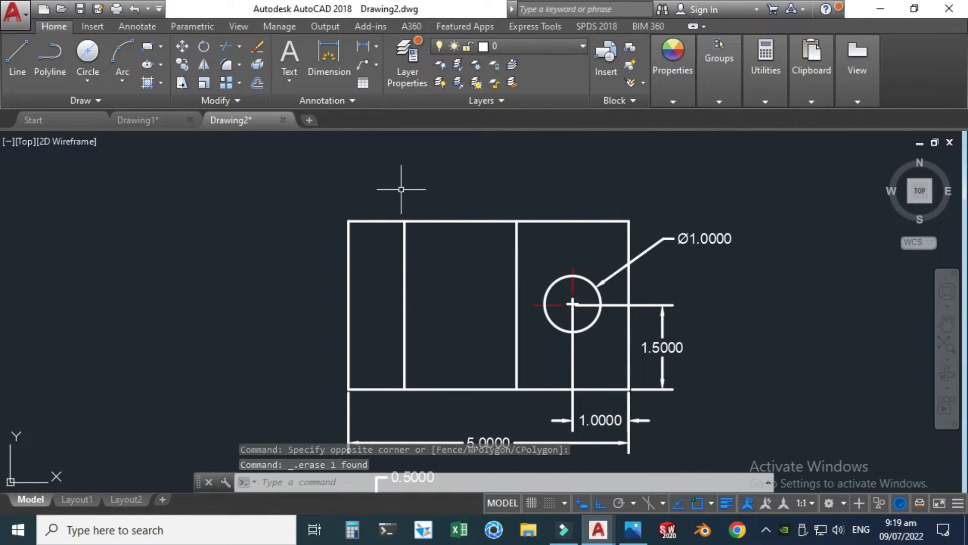
pyautogui.scroll(-3, 343, 172)
pyautogui.scroll(2, 392, 329)
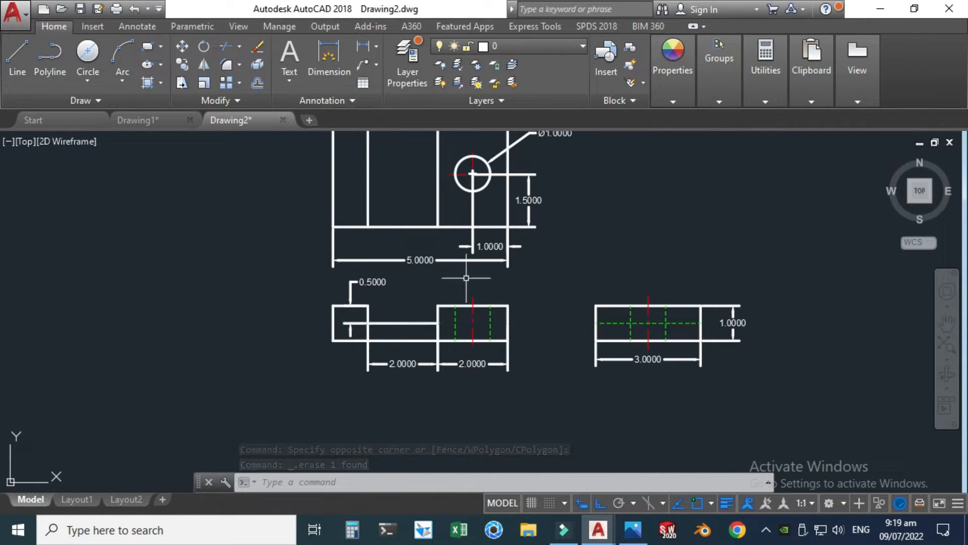
# Step: Examine the finished views and their dimension style in Drawing1.dwg, and return to Drawing2.dwg
pyautogui.moveTo(604, 535)
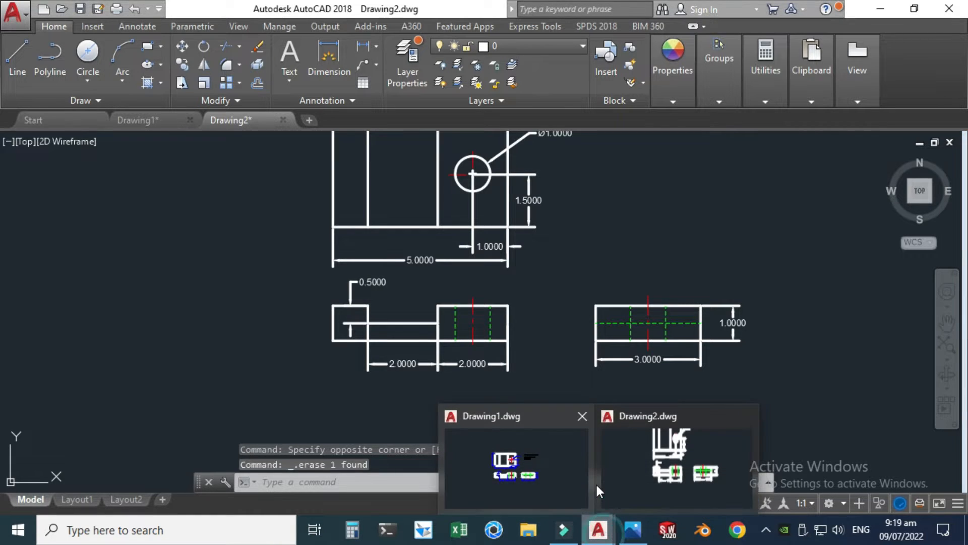
pyautogui.click(529, 469)
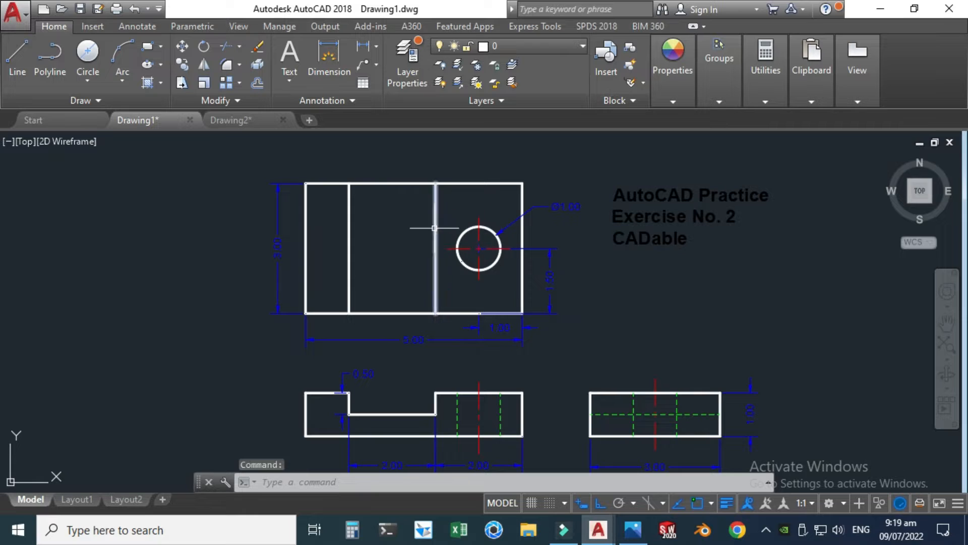
pyautogui.scroll(-1, 407, 209)
pyautogui.scroll(1, 429, 323)
pyautogui.scroll(1, 426, 316)
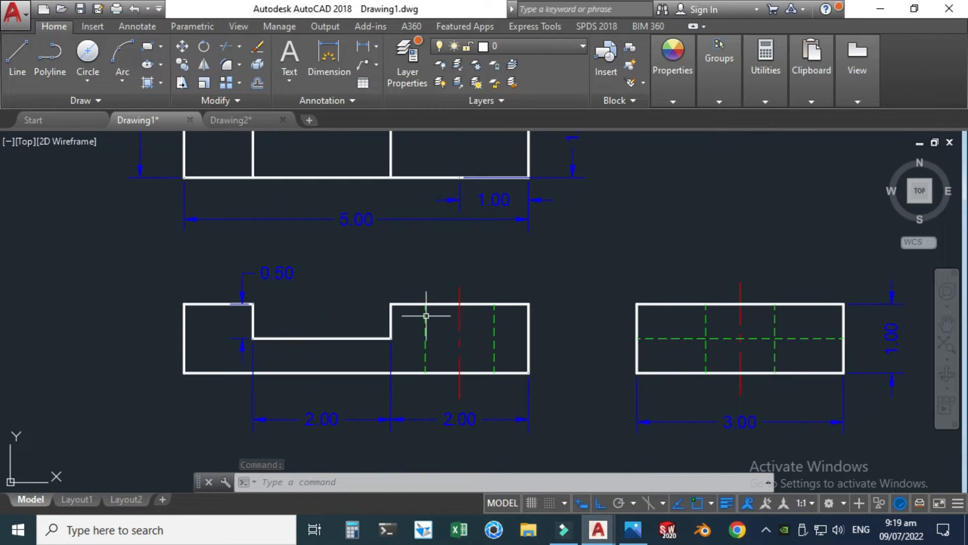
pyautogui.scroll(-1, 405, 337)
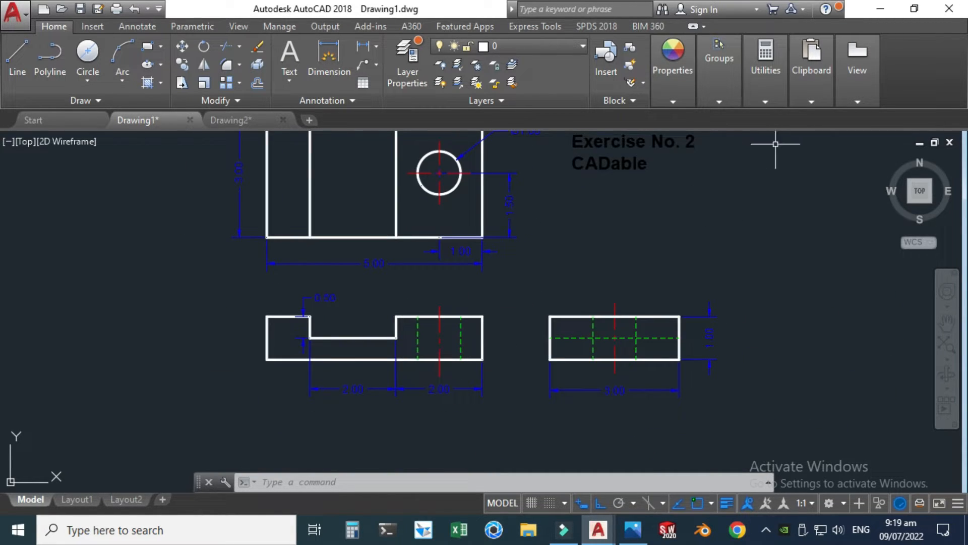
pyautogui.moveTo(598, 530)
pyautogui.click(645, 469)
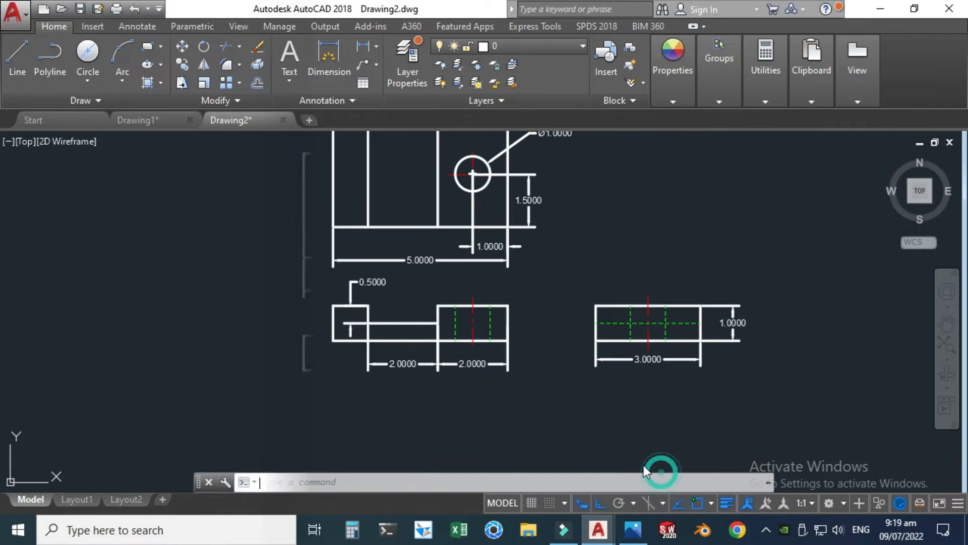
# Step: Open the Standard dimension style for modification and set its text alignment to ISO standard
pyautogui.write('di')
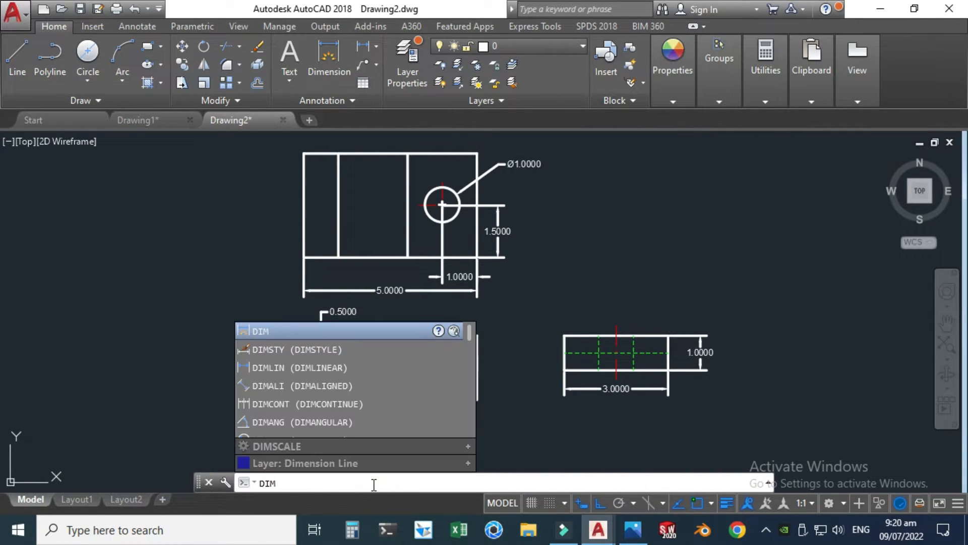
pyautogui.click(328, 346)
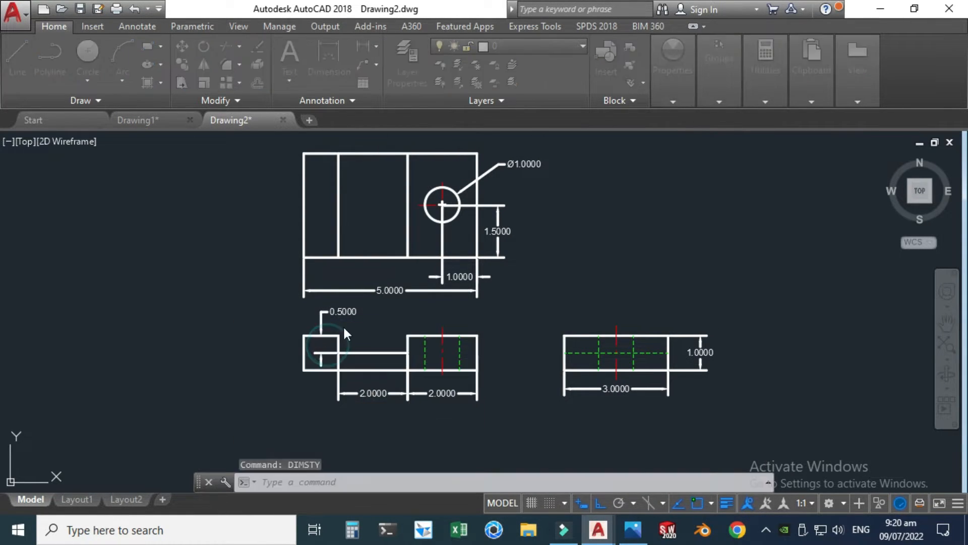
pyautogui.click(629, 232)
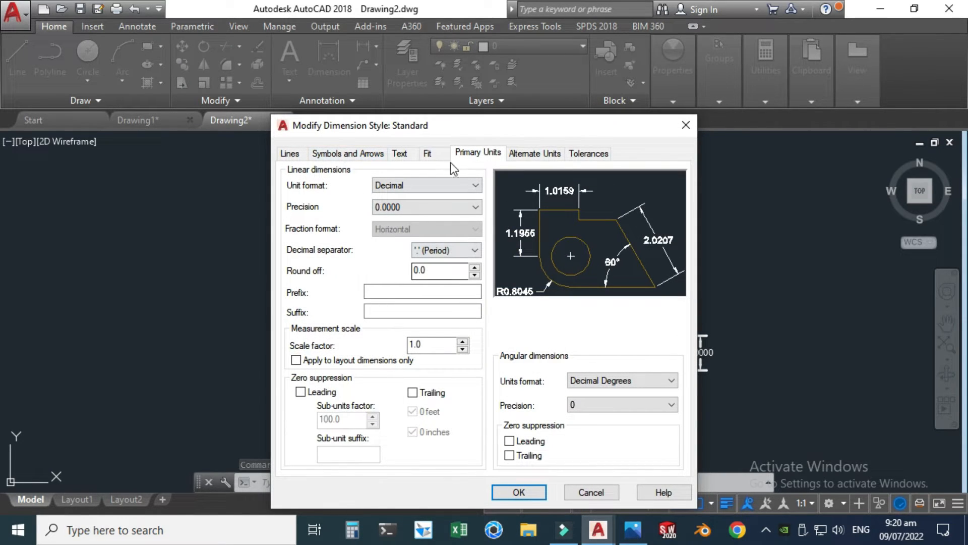
pyautogui.click(343, 152)
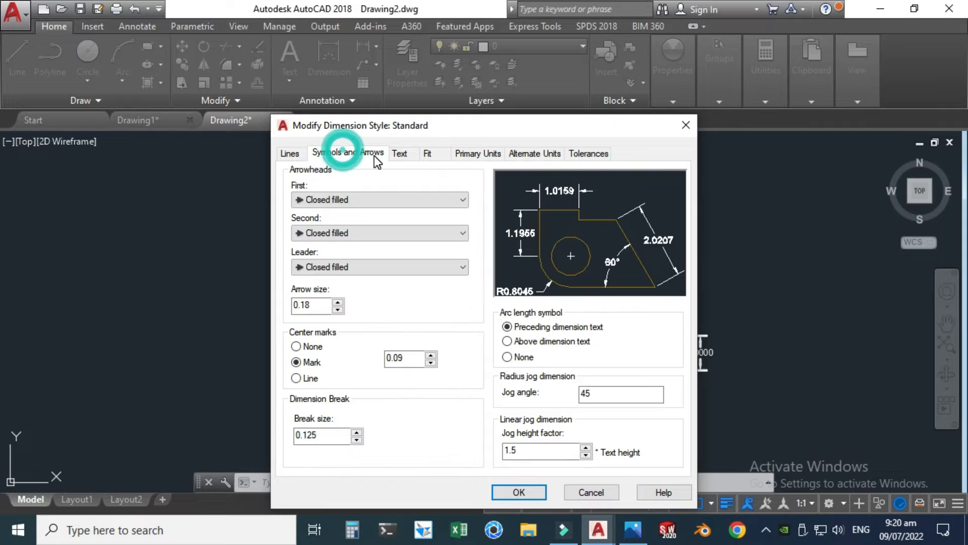
pyautogui.click(400, 154)
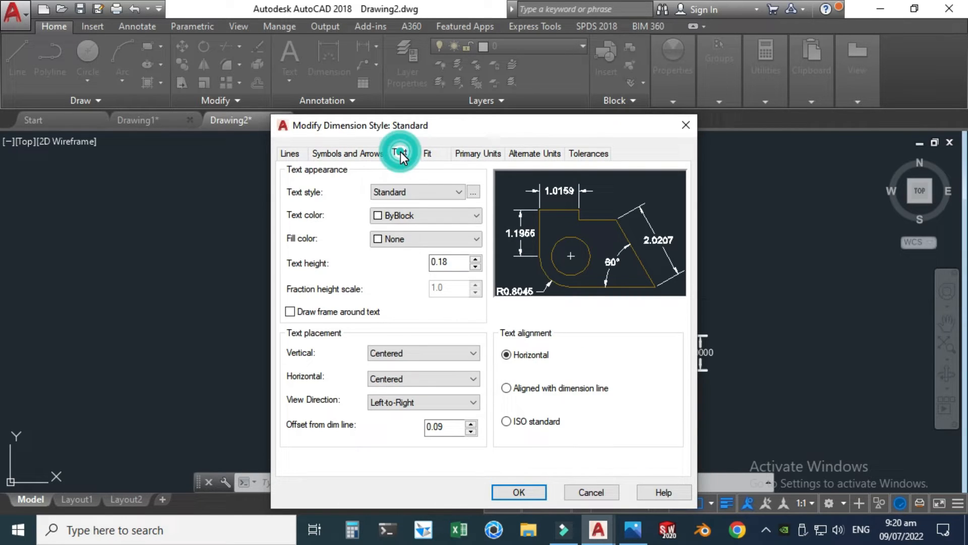
pyautogui.click(508, 423)
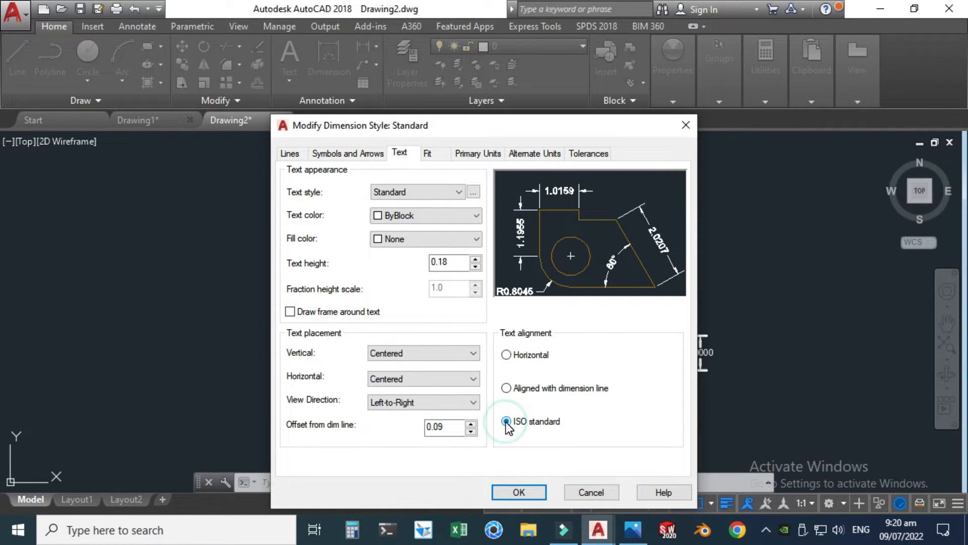
# Step: Set the Standard dimension style's linear precision to 0.00, apply the changes and close the style manager
pyautogui.click(462, 152)
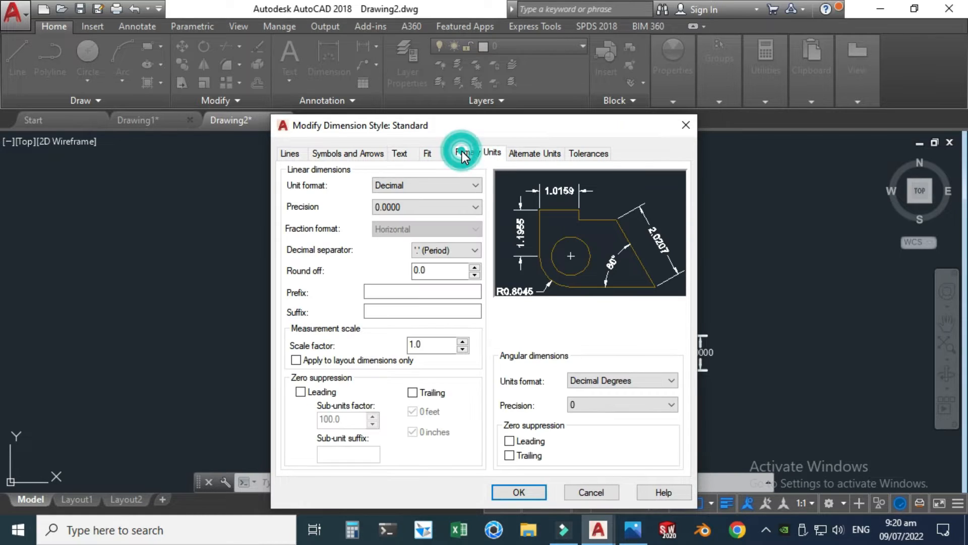
pyautogui.click(403, 207)
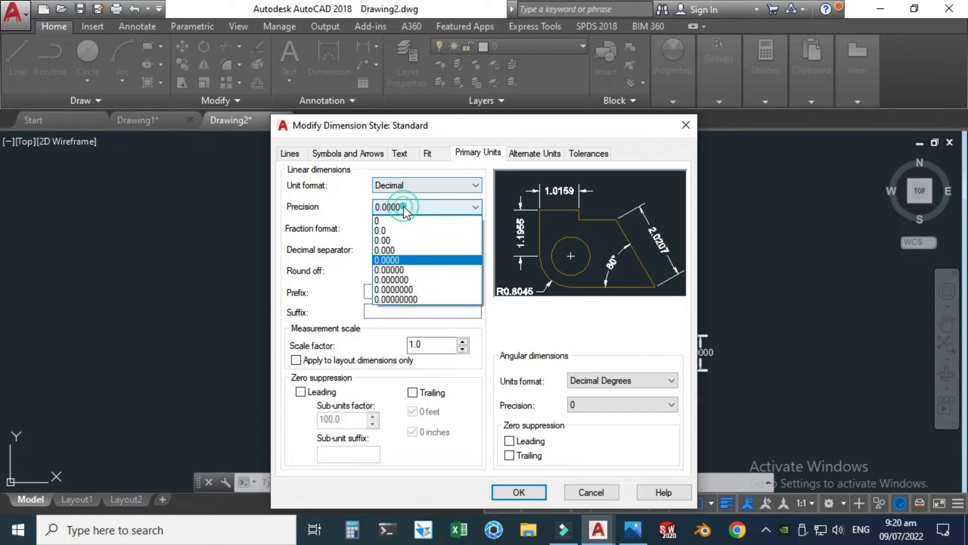
pyautogui.click(392, 242)
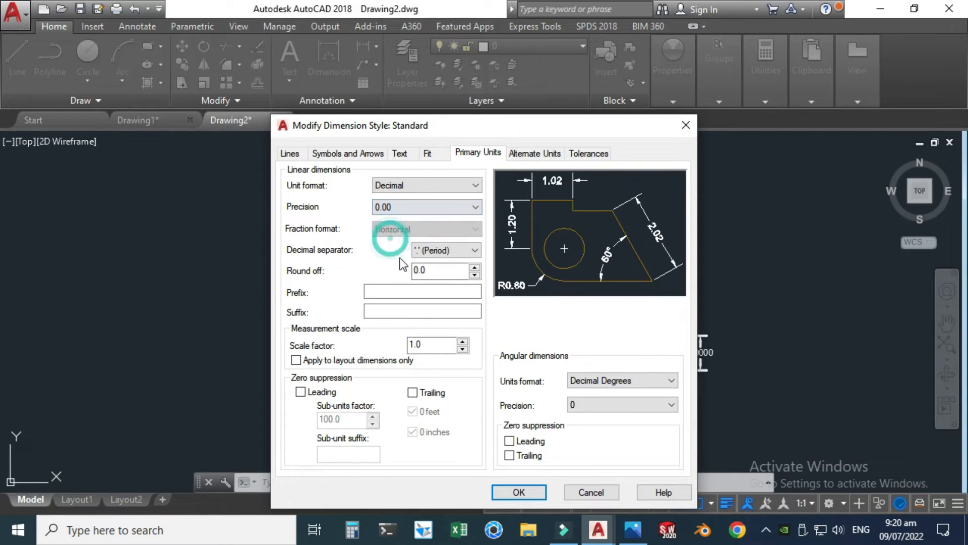
pyautogui.click(512, 492)
pyautogui.click(564, 379)
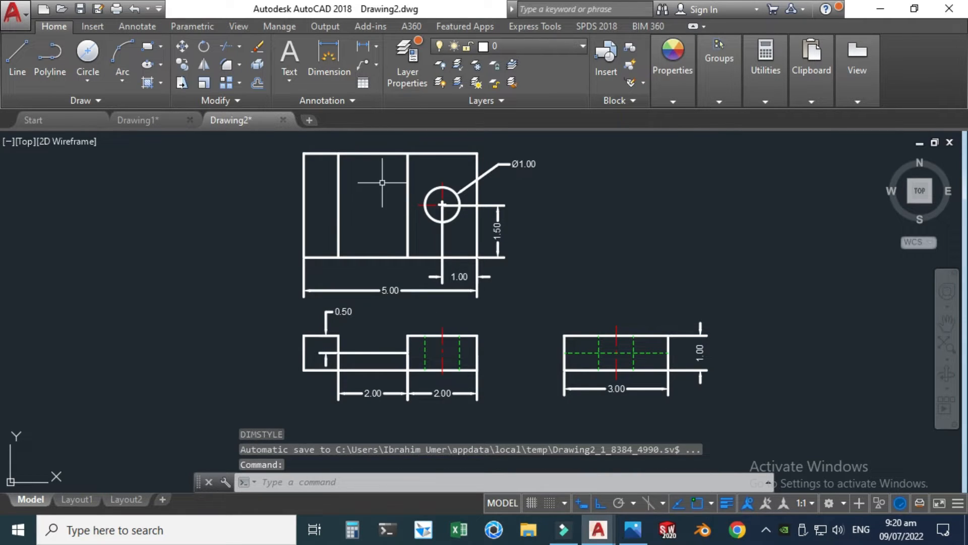
# Step: Move all the dimensions of the top, front and side views onto the Dimension Line layer
pyautogui.scroll(2, 446, 161)
pyautogui.click(561, 203)
pyautogui.click(543, 151)
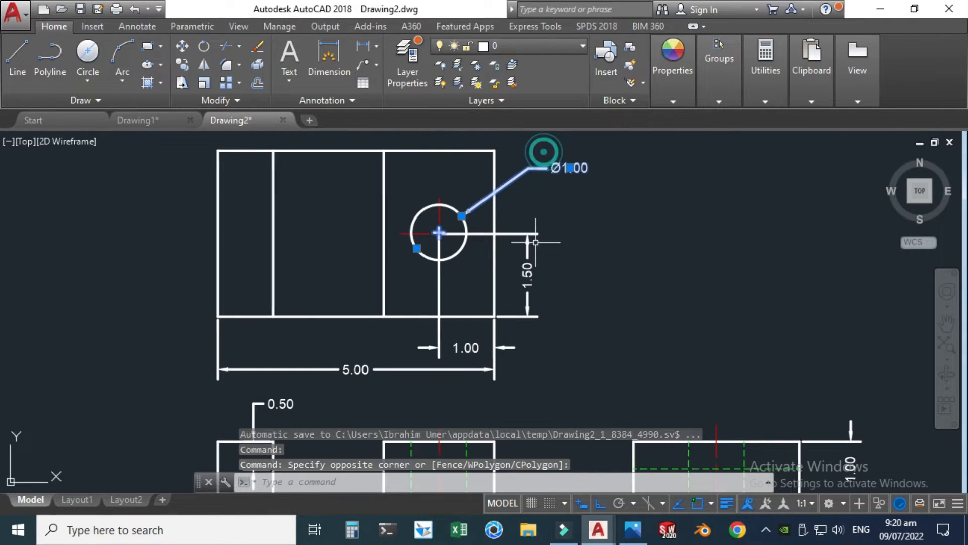
pyautogui.click(558, 341)
pyautogui.click(523, 244)
pyautogui.scroll(-2, 513, 235)
pyautogui.scroll(2, 505, 342)
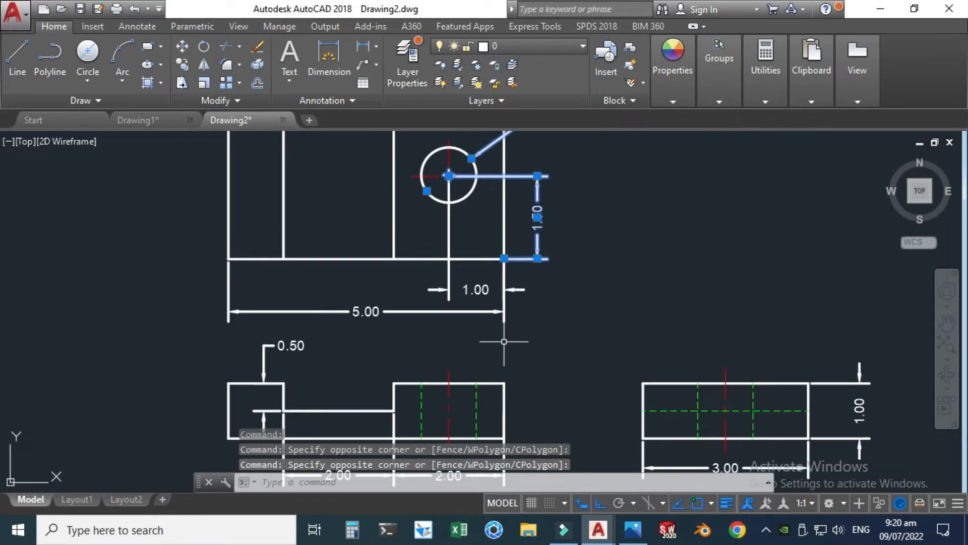
pyautogui.click(503, 341)
pyautogui.click(406, 283)
pyautogui.scroll(-2, 399, 275)
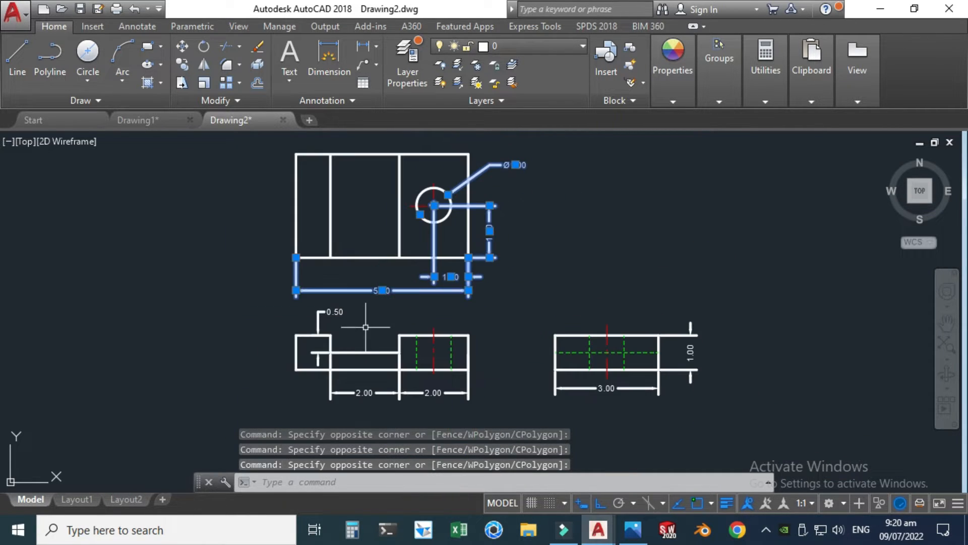
pyautogui.scroll(3, 313, 400)
pyautogui.click(429, 408)
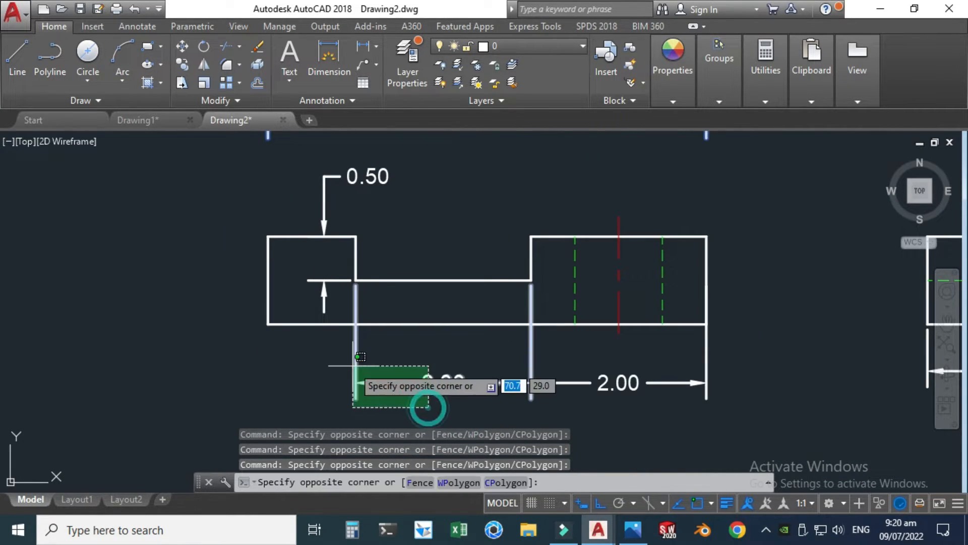
pyautogui.click(350, 363)
pyautogui.click(653, 410)
pyautogui.click(616, 364)
pyautogui.click(382, 196)
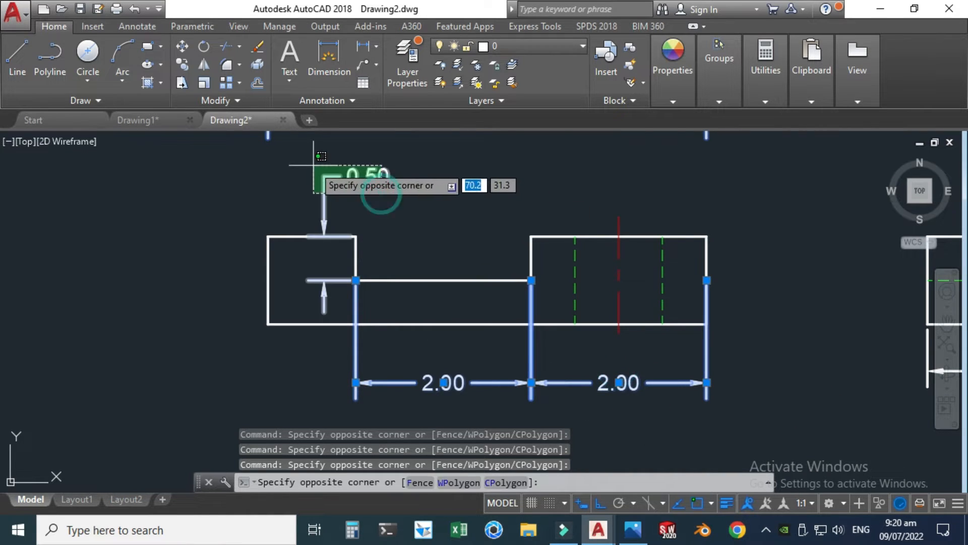
pyautogui.click(313, 164)
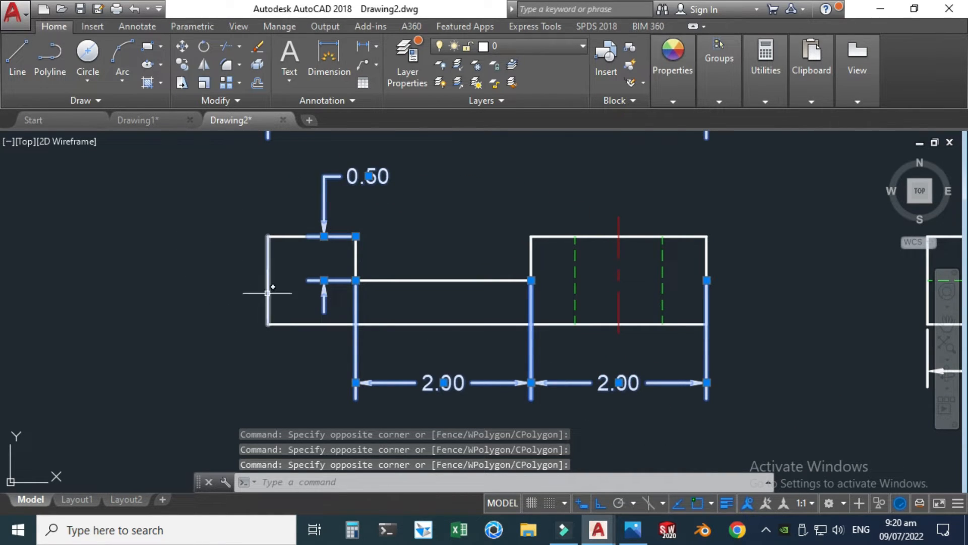
pyautogui.scroll(-4, 187, 257)
pyautogui.scroll(4, 534, 282)
pyautogui.click(650, 372)
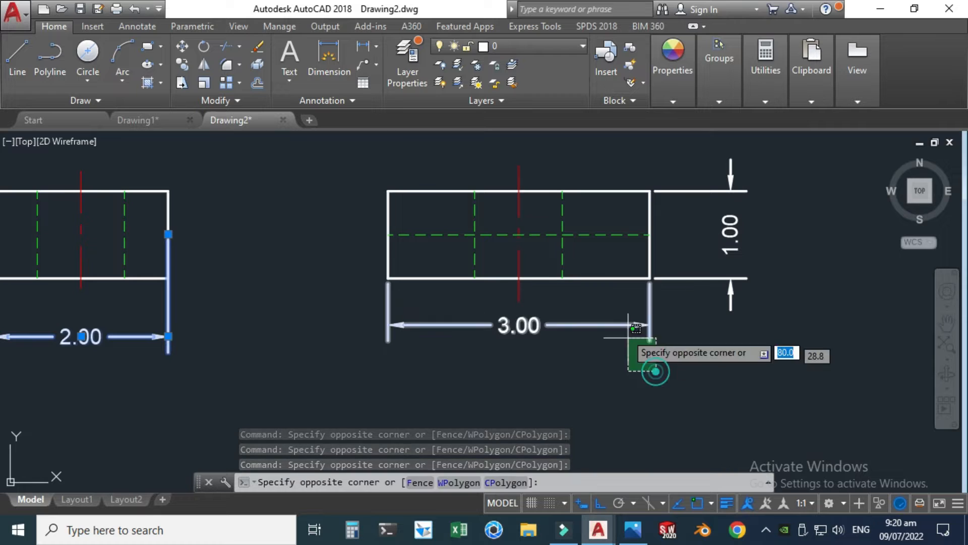
pyautogui.click(612, 309)
pyautogui.click(720, 327)
pyautogui.click(716, 208)
pyautogui.scroll(-5, 736, 290)
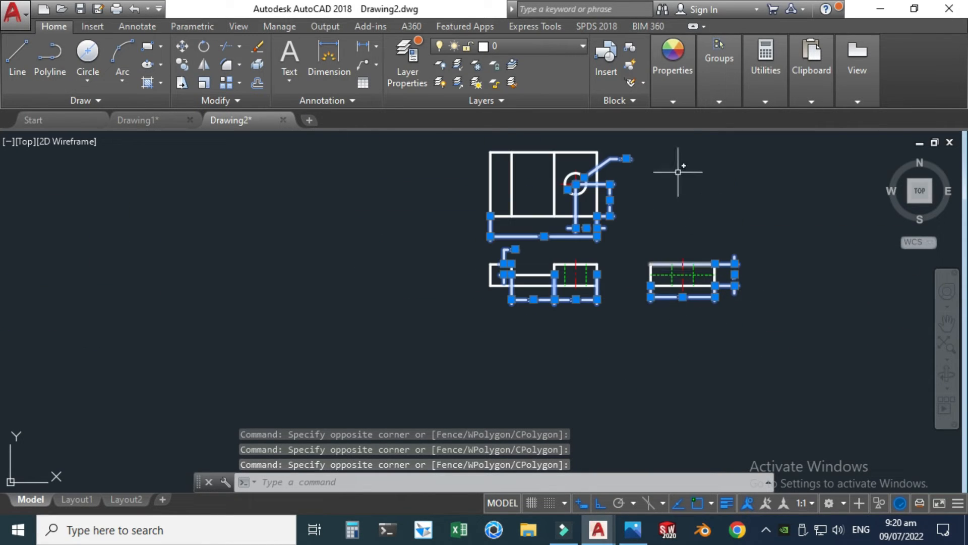
pyautogui.click(580, 44)
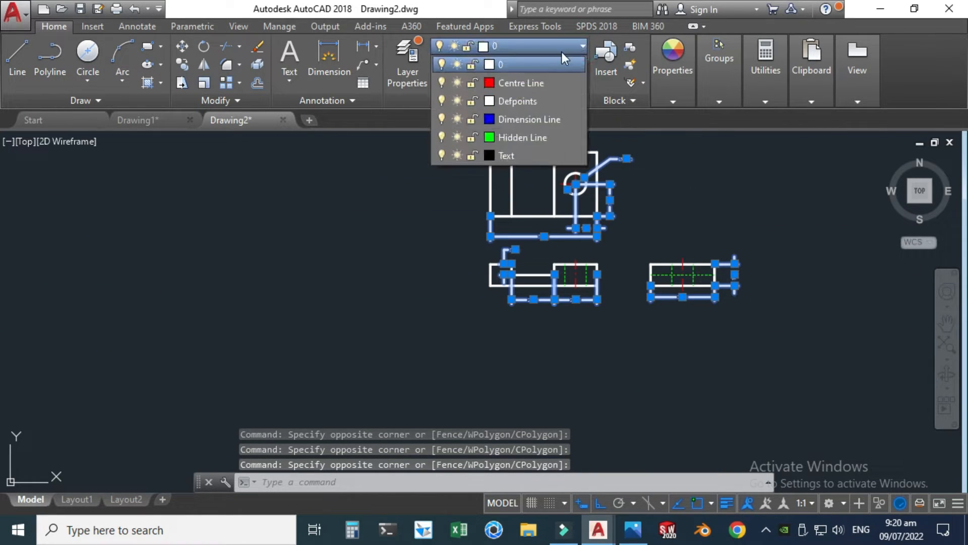
pyautogui.click(524, 119)
pyautogui.scroll(3, 511, 186)
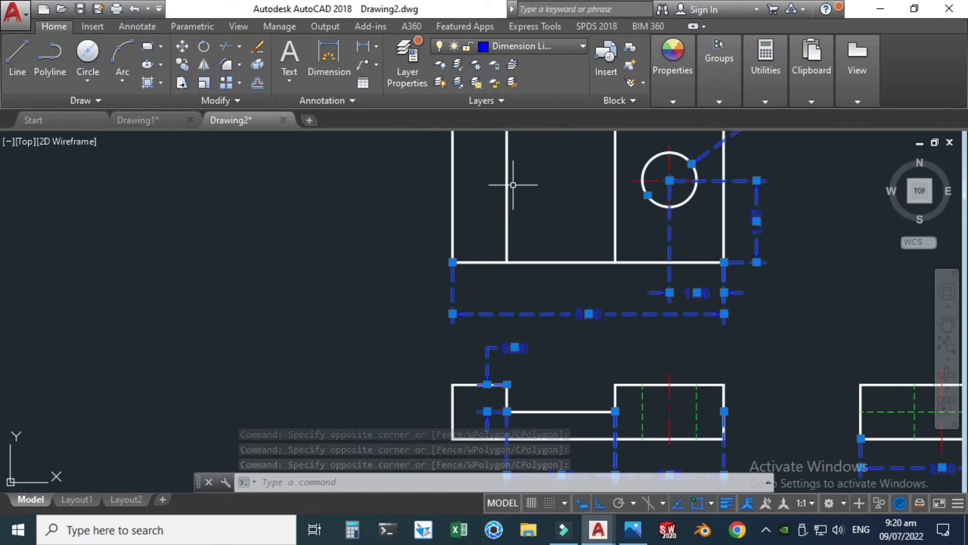
pyautogui.press('Escape')
pyautogui.scroll(-4, 253, 262)
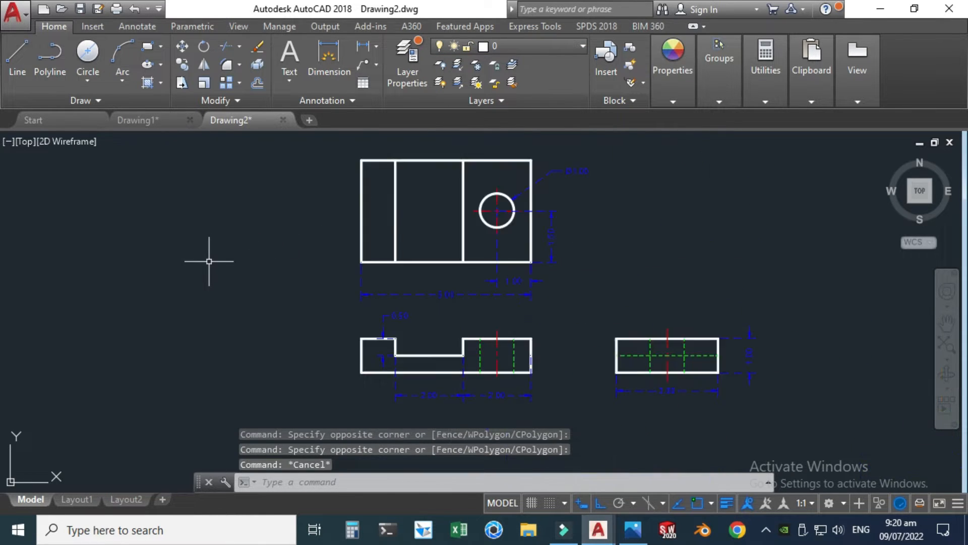
# Step: Change the Dimension Line layer's linetype to Continuous and close the layer manager
pyautogui.scroll(2, 323, 273)
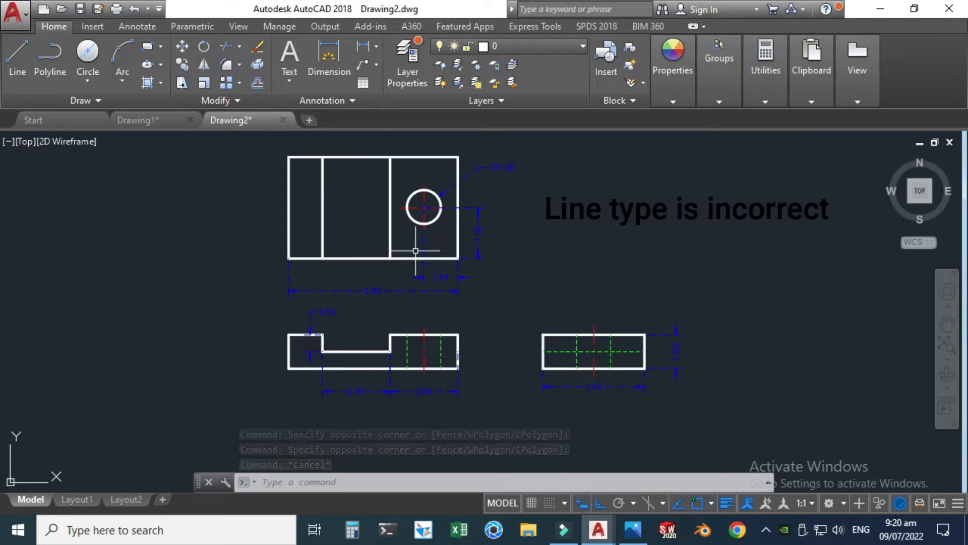
pyautogui.click(412, 68)
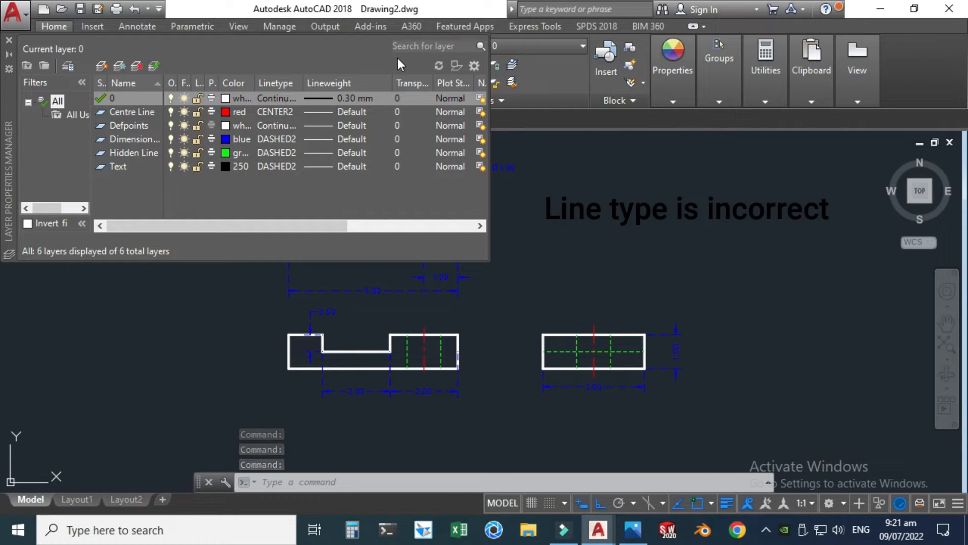
pyautogui.click(277, 138)
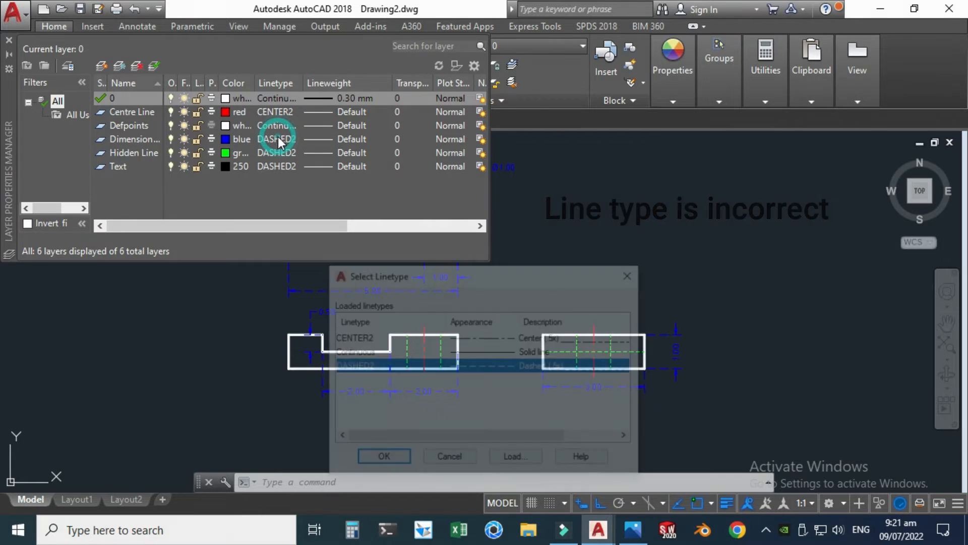
pyautogui.click(477, 352)
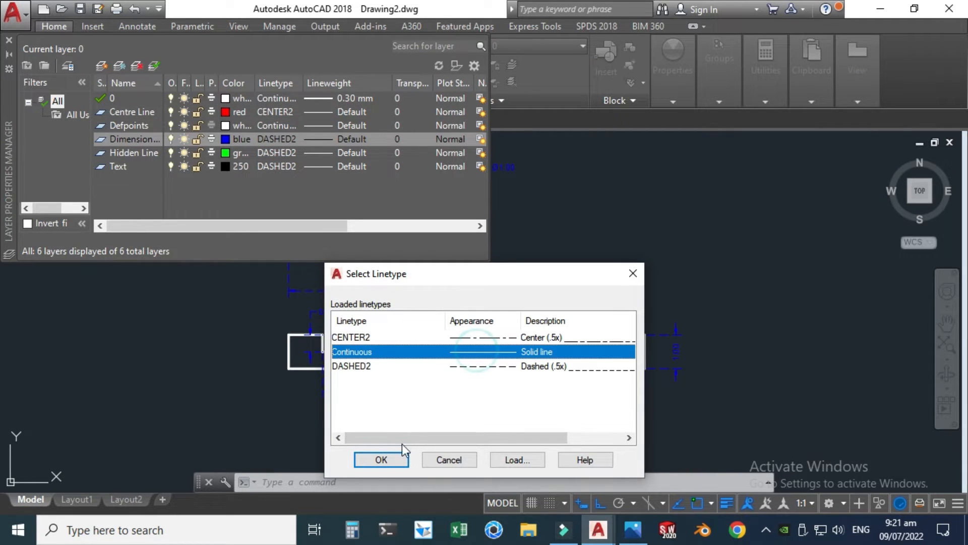
pyautogui.click(382, 459)
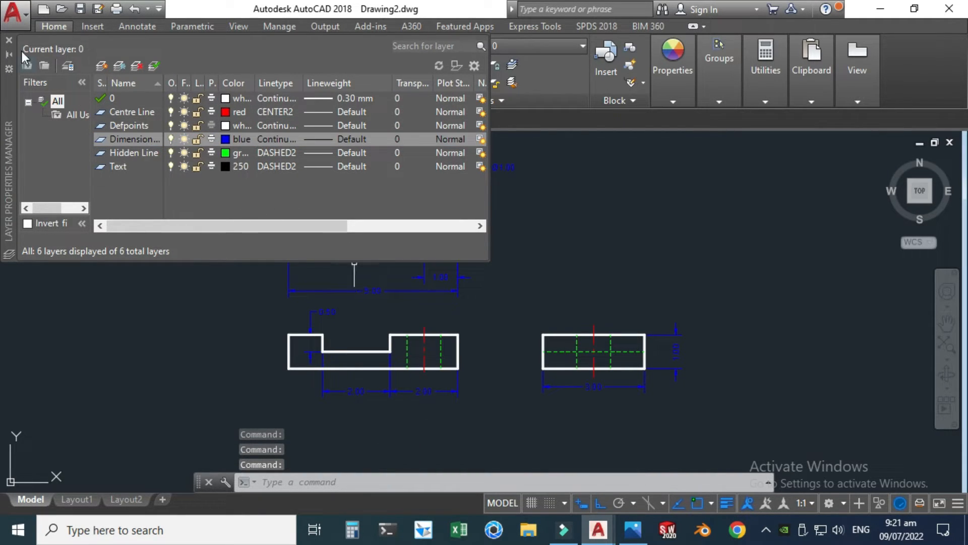
pyautogui.click(8, 39)
pyautogui.scroll(6, 434, 300)
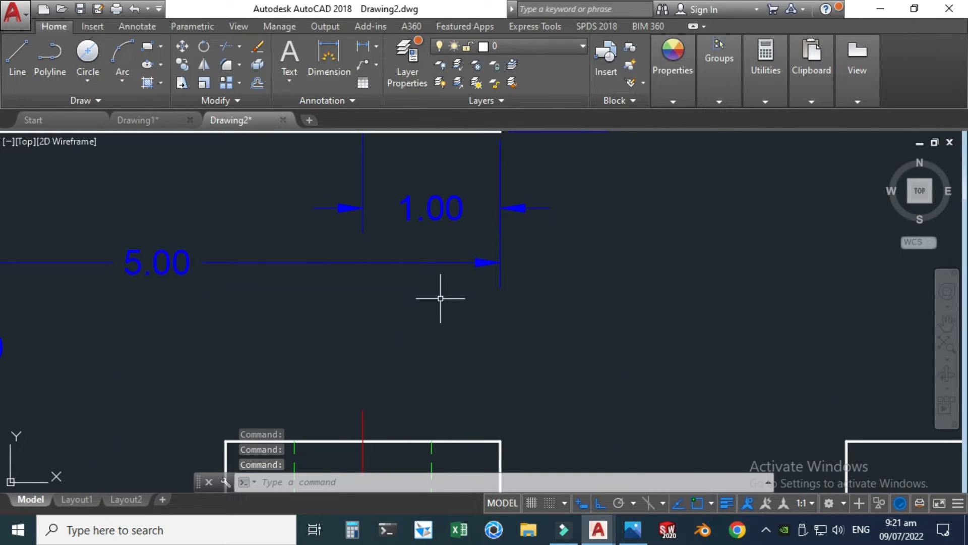
pyautogui.press('Escape')
pyautogui.scroll(-6, 404, 313)
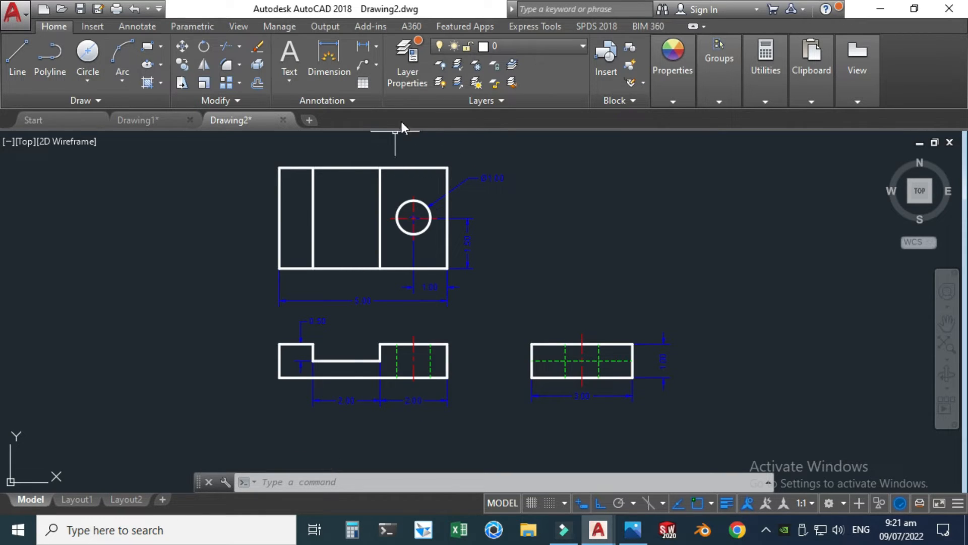
# Step: Add multiline text beside the top view reading "AutoCAD Practice Exercise 2" with "CADable" on its own line below
pyautogui.click(286, 80)
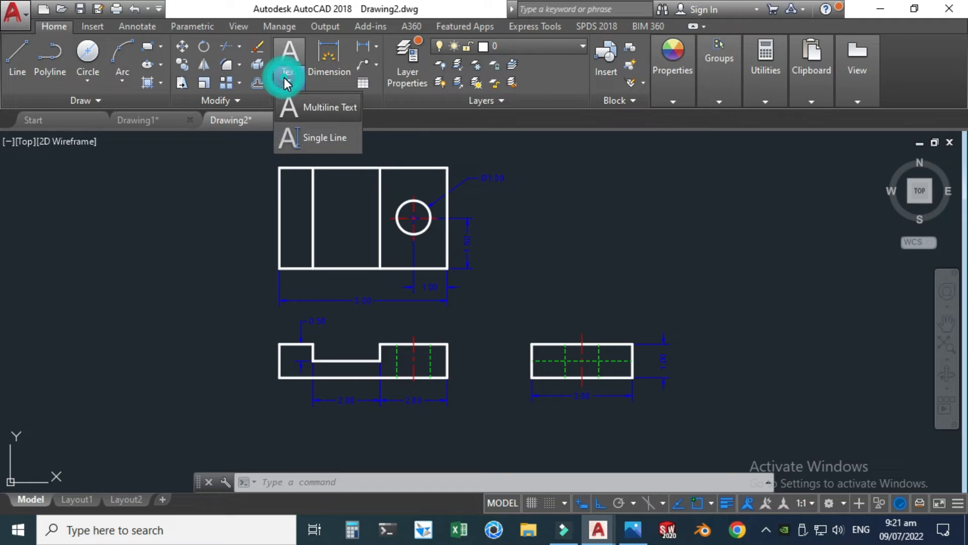
pyautogui.click(316, 107)
pyautogui.scroll(2, 526, 166)
pyautogui.click(527, 185)
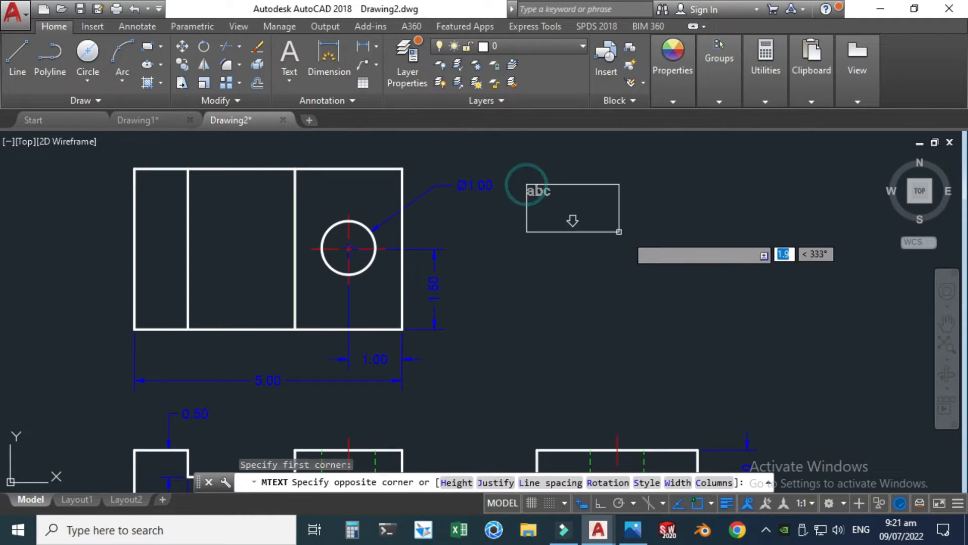
pyautogui.click(765, 306)
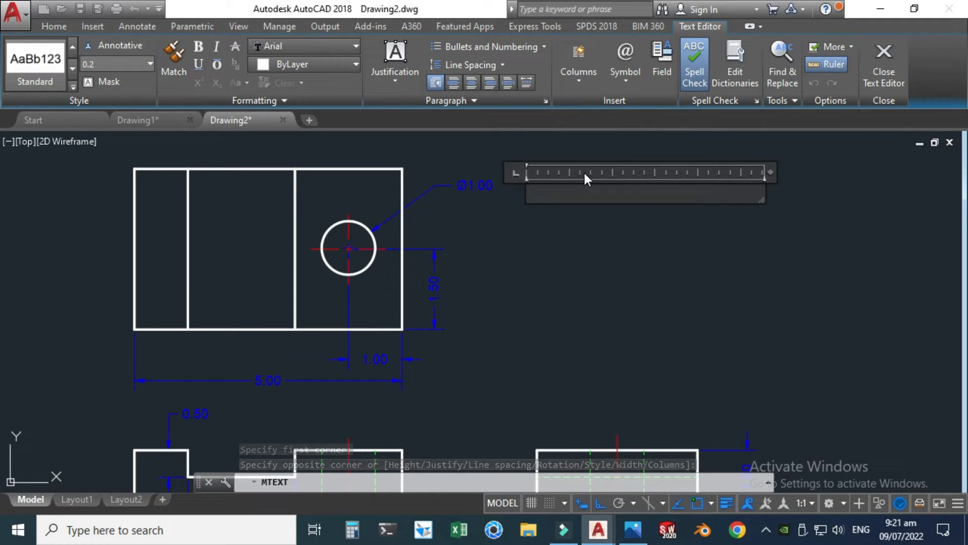
pyautogui.write('Auto')
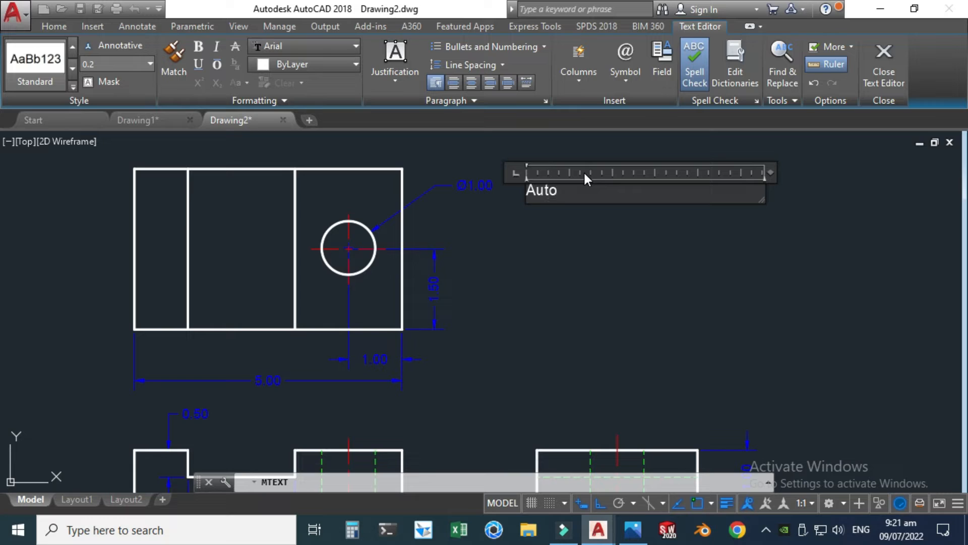
pyautogui.write('CAD Practice')
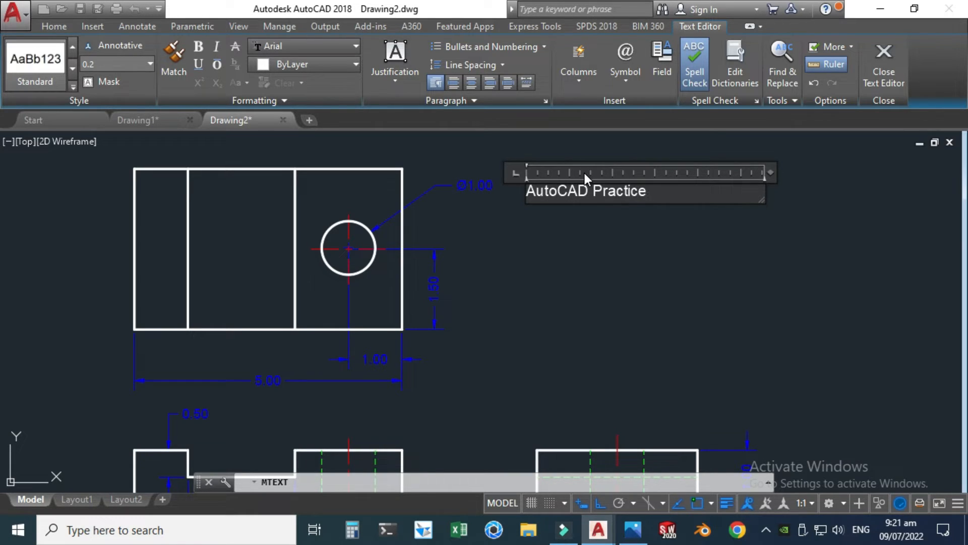
pyautogui.write(' Exercise ')
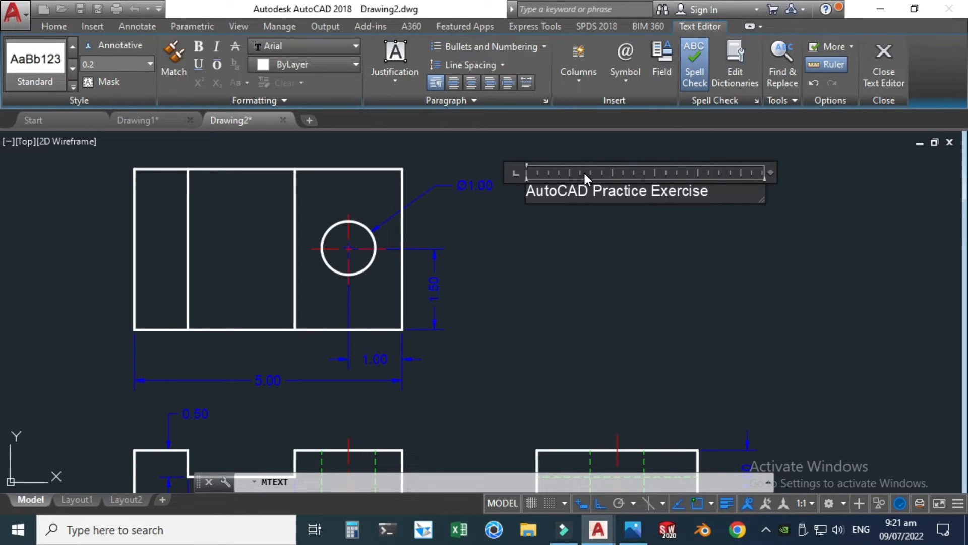
pyautogui.write('2 CADable')
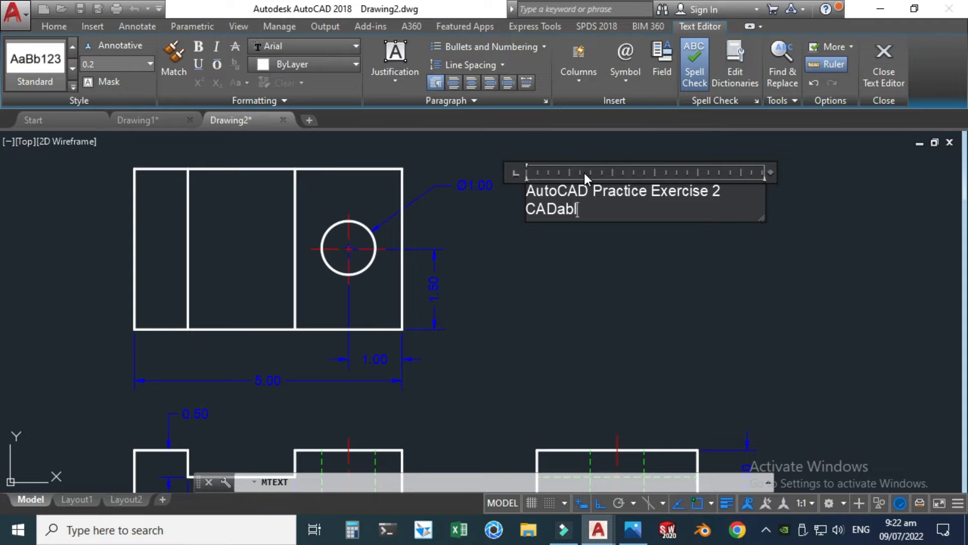
pyautogui.click(669, 295)
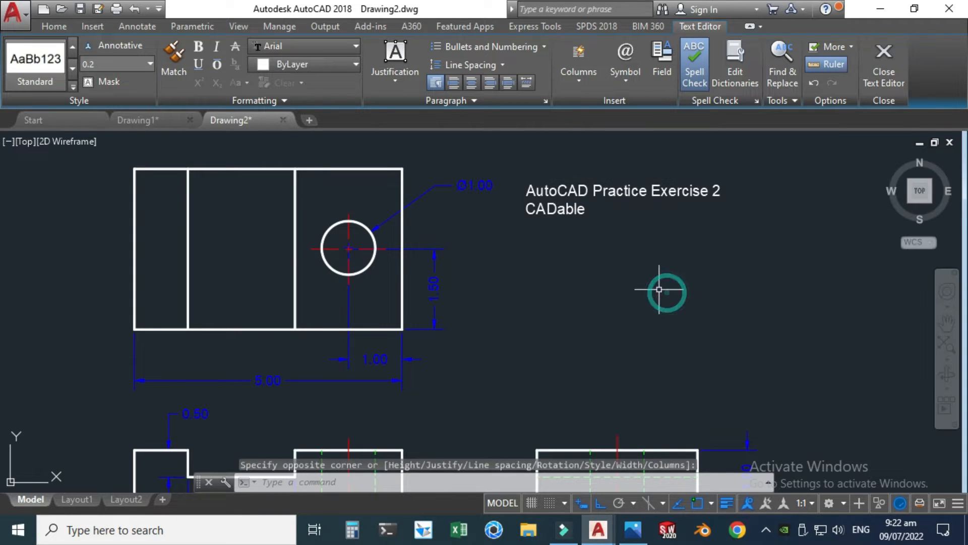
# Step: Narrow the title text's frame so that "Exercise 2" wraps onto its own line
pyautogui.click(623, 191)
pyautogui.doubleClick(754, 185)
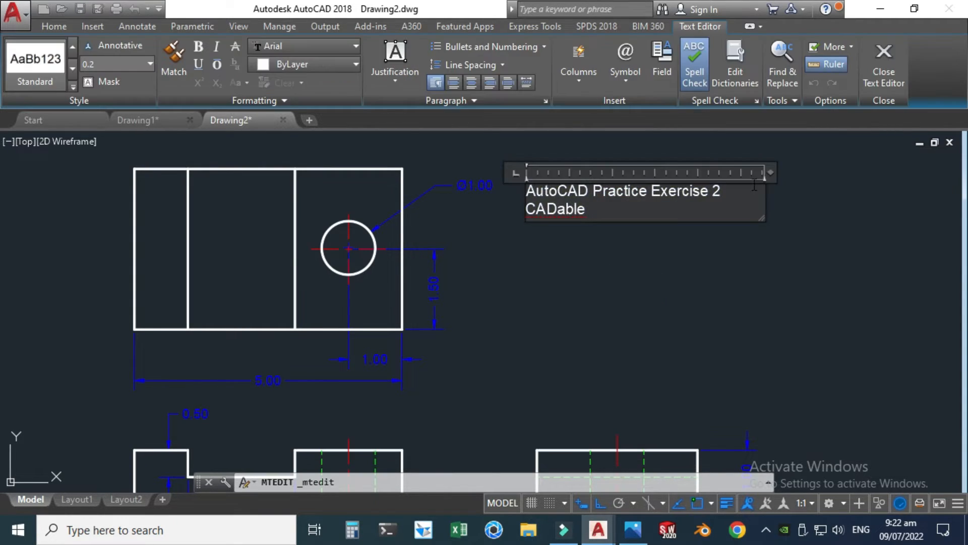
pyautogui.moveTo(768, 172); pyautogui.dragTo(657, 174)
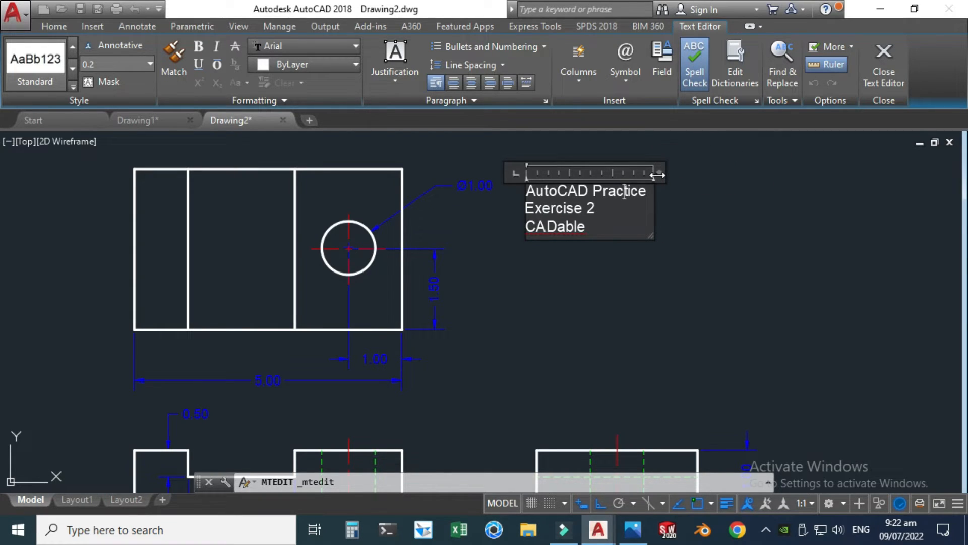
pyautogui.click(689, 275)
pyautogui.scroll(-2, 604, 232)
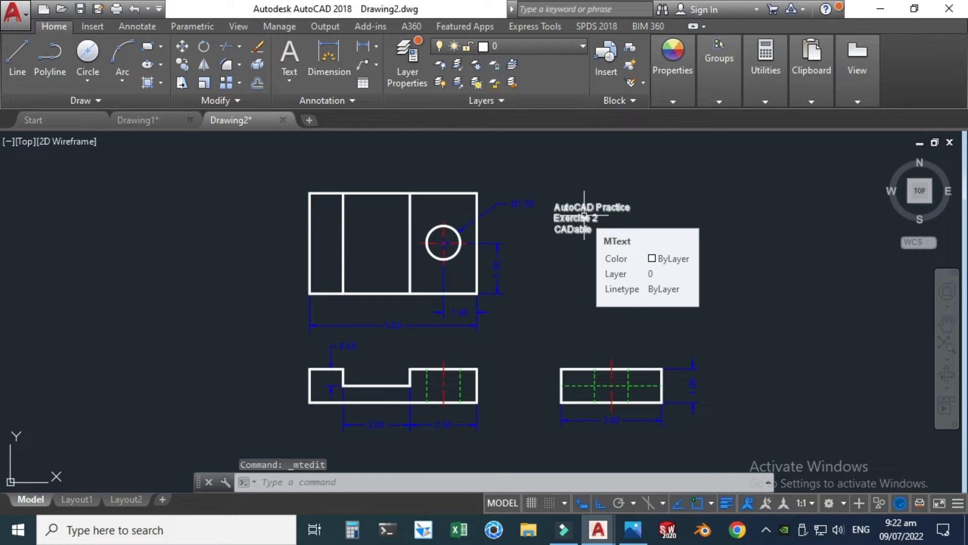
# Step: Move the title text onto the Text layer
pyautogui.click(585, 216)
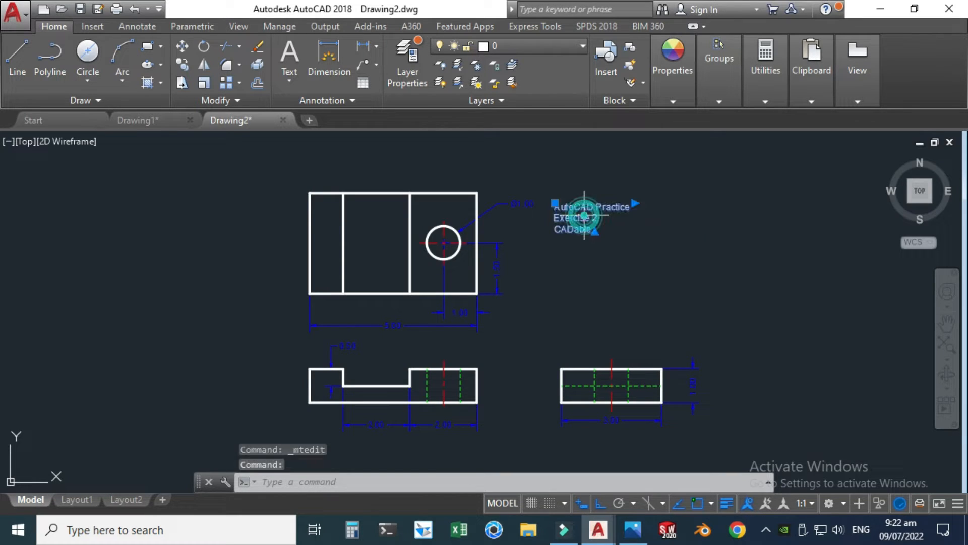
pyautogui.click(577, 47)
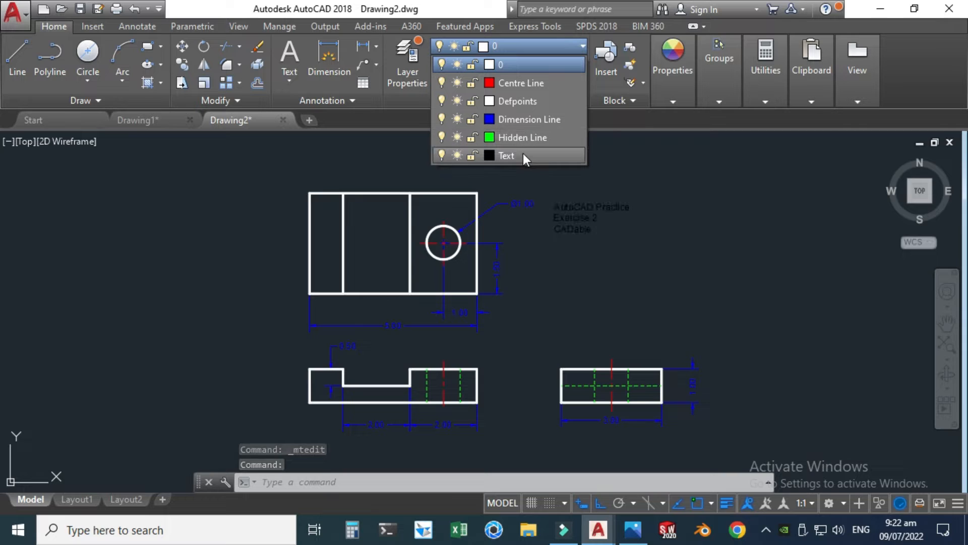
pyautogui.click(523, 154)
pyautogui.press('Escape')
# Step: Set the height of the entire title text, "AutoCAD Practice Exercise 2 CADable", to 0.3
pyautogui.scroll(4, 576, 232)
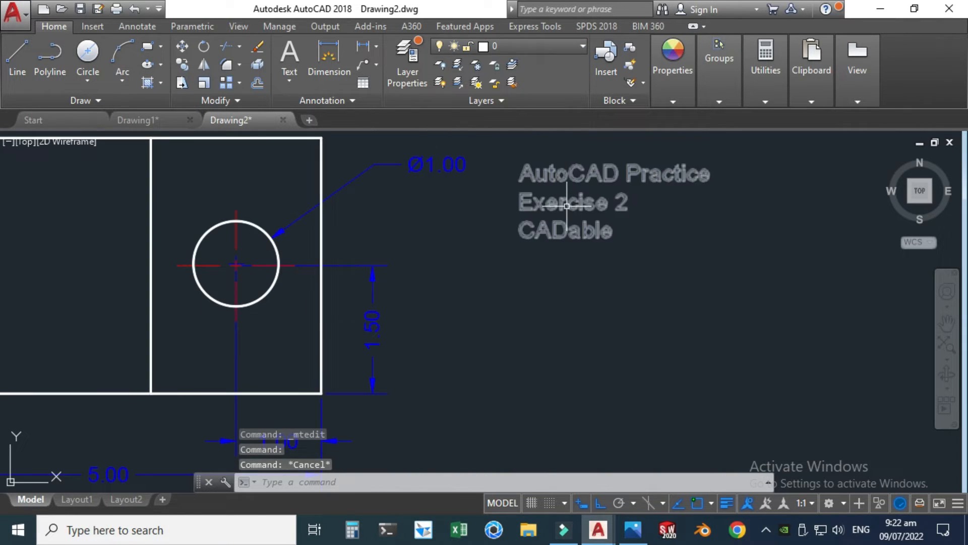
pyautogui.doubleClick(577, 232)
pyautogui.moveTo(625, 230); pyautogui.dragTo(512, 159)
pyautogui.click(513, 160)
pyautogui.doubleClick(534, 177)
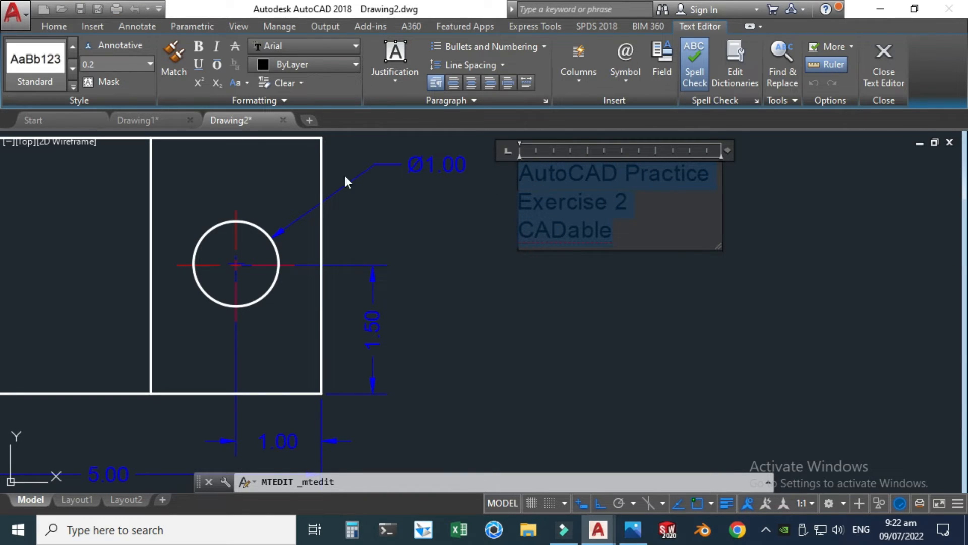
pyautogui.click(146, 63)
pyautogui.click(146, 64)
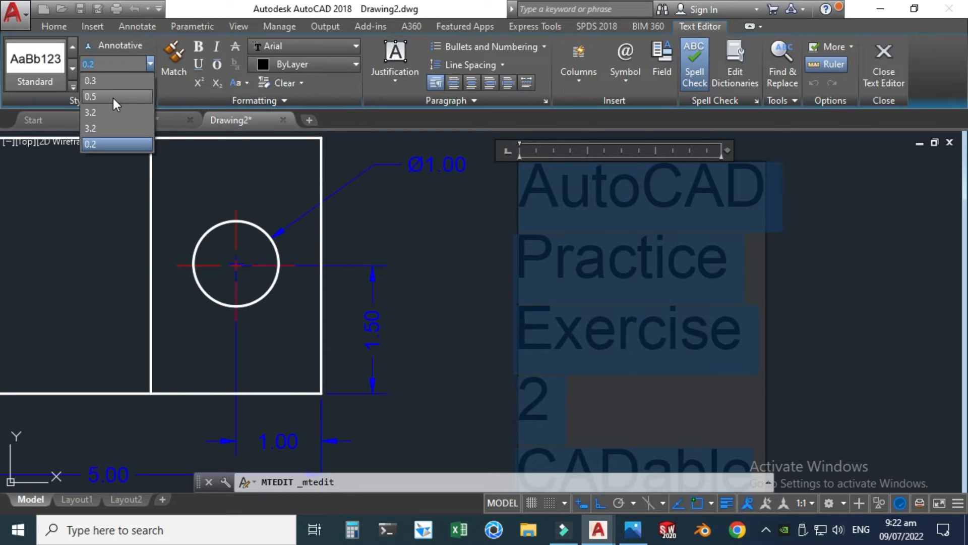
pyautogui.click(108, 80)
pyautogui.scroll(-3, 403, 237)
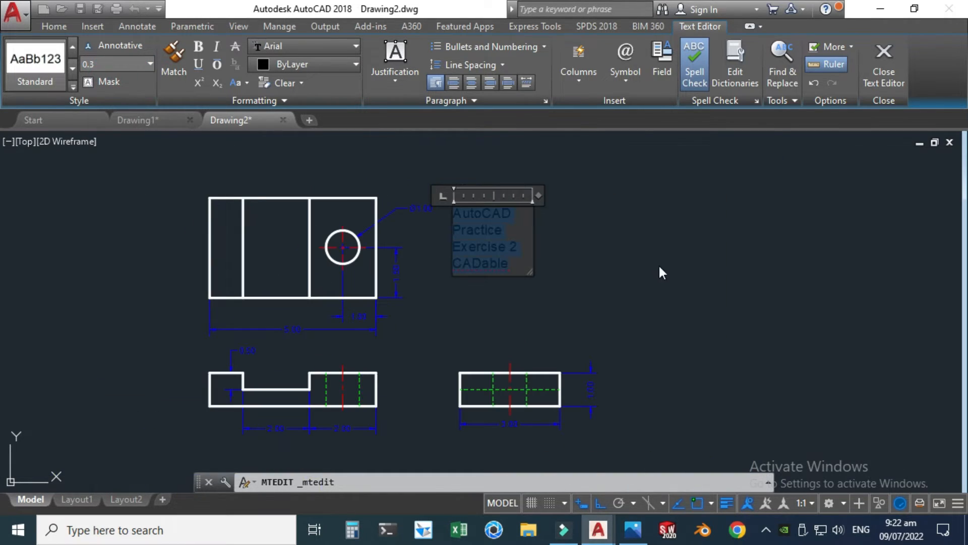
# Step: Widen the title text's frame so that "AutoCAD Practice" fits on the first line
pyautogui.click(662, 273)
pyautogui.click(480, 242)
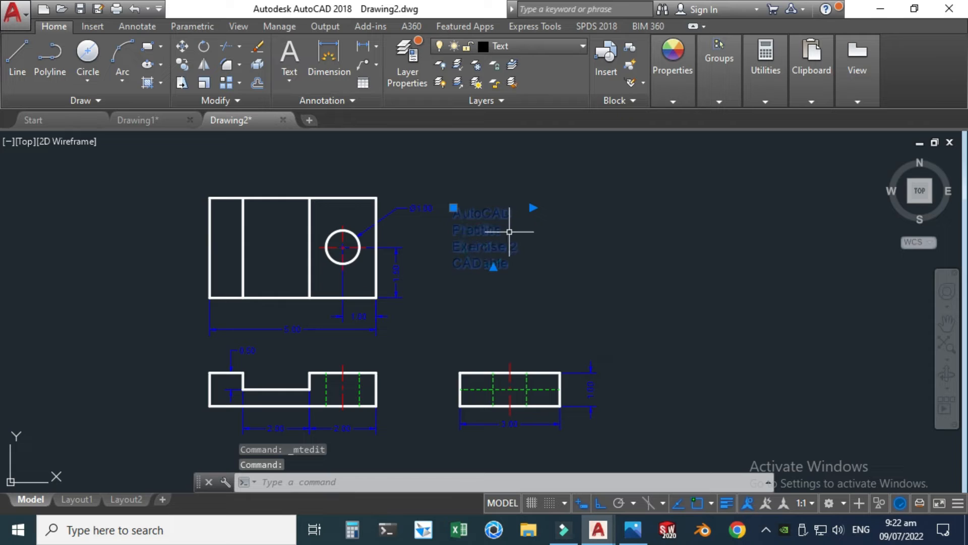
pyautogui.doubleClick(478, 227)
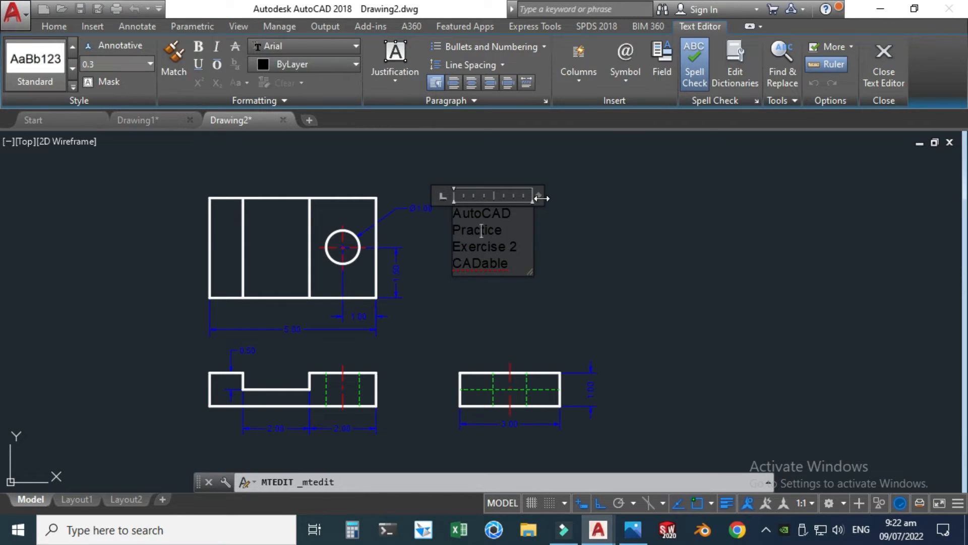
pyautogui.moveTo(543, 198); pyautogui.dragTo(577, 198)
pyautogui.click(583, 284)
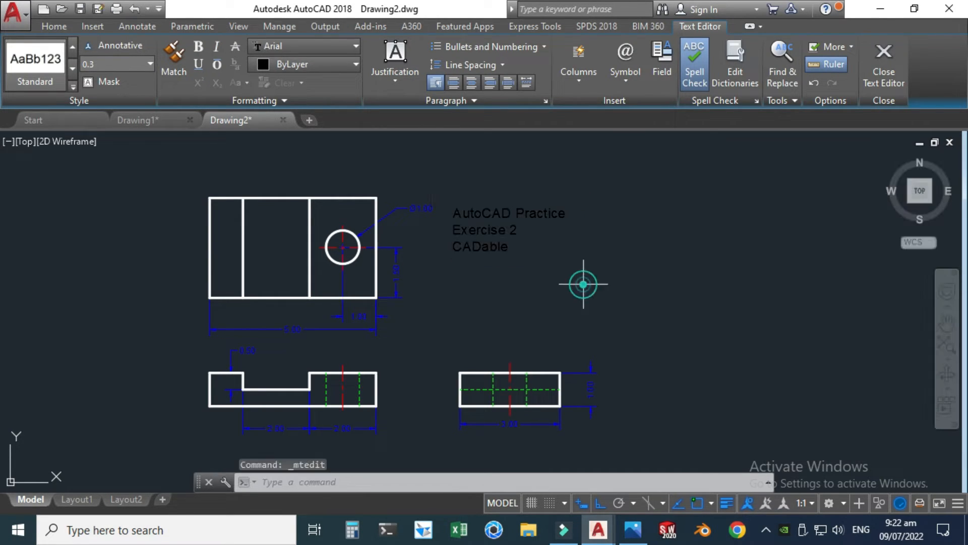
pyautogui.click(478, 228)
pyautogui.click(453, 208)
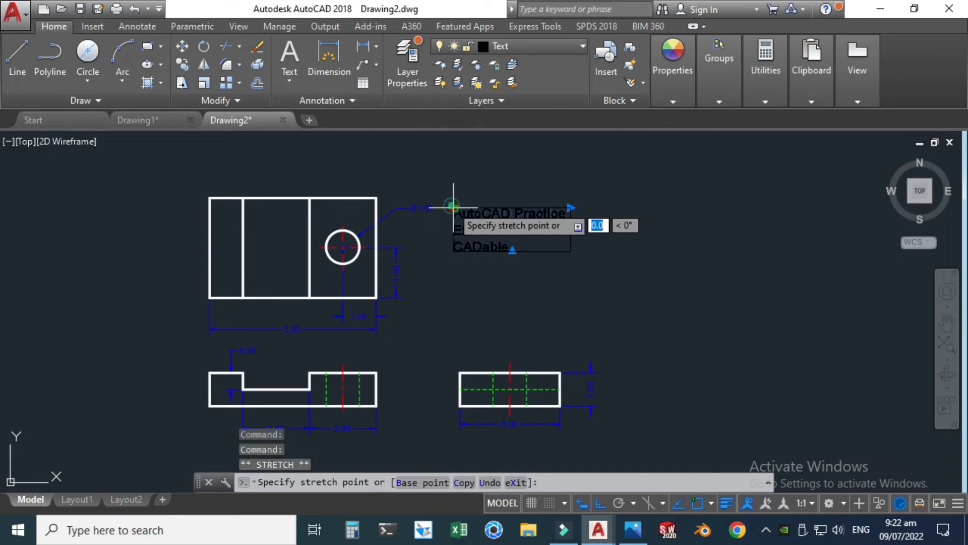
pyautogui.press('Escape')
pyautogui.press('Escape')
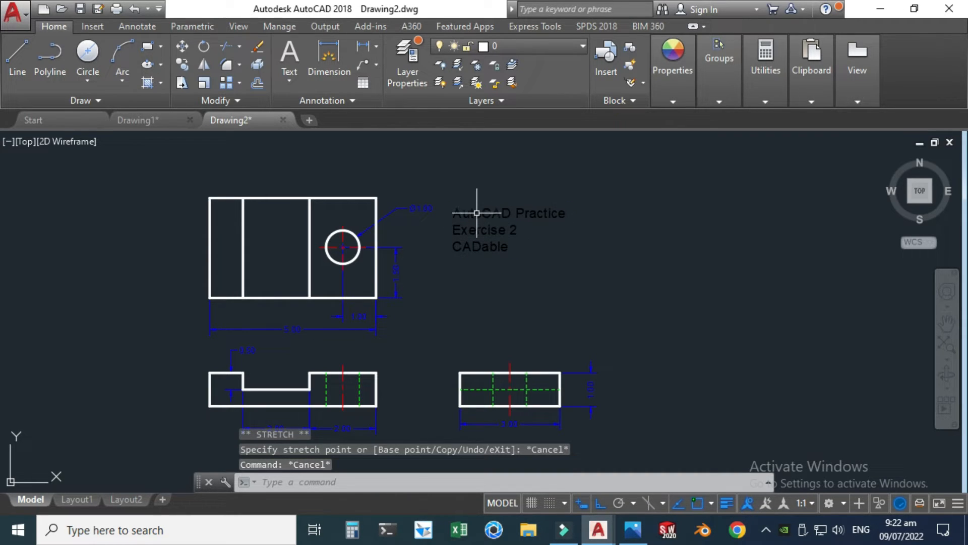
# Step: Make the entire title text bold
pyautogui.doubleClick(476, 213)
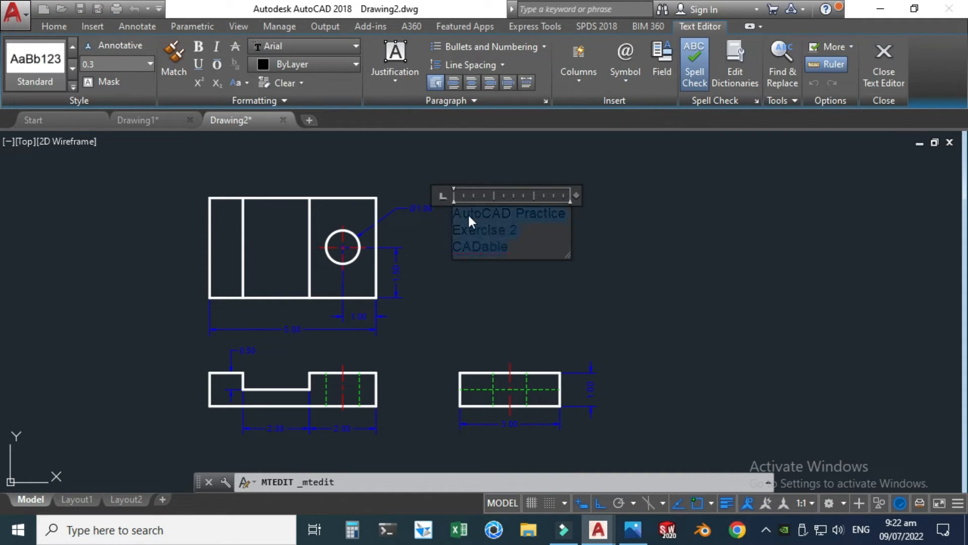
pyautogui.click(198, 46)
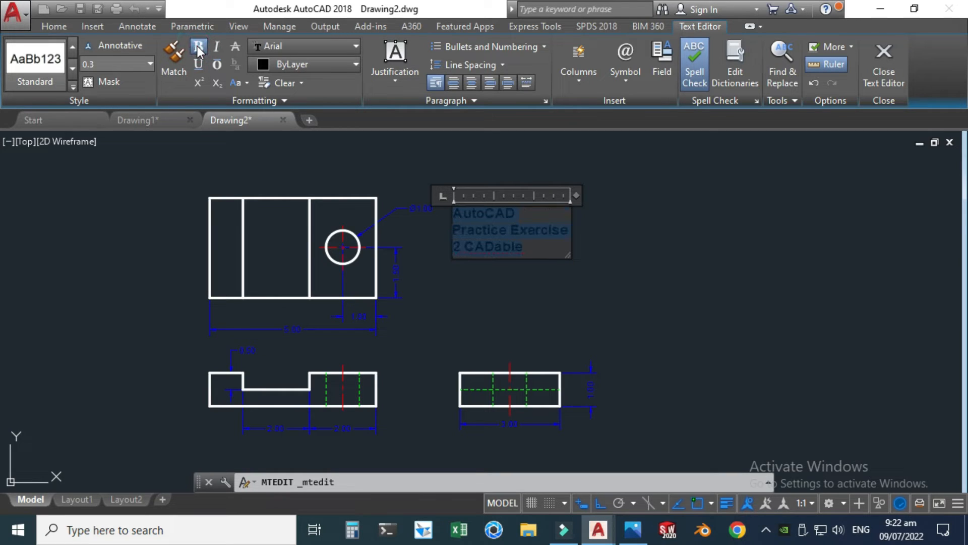
pyautogui.click(444, 133)
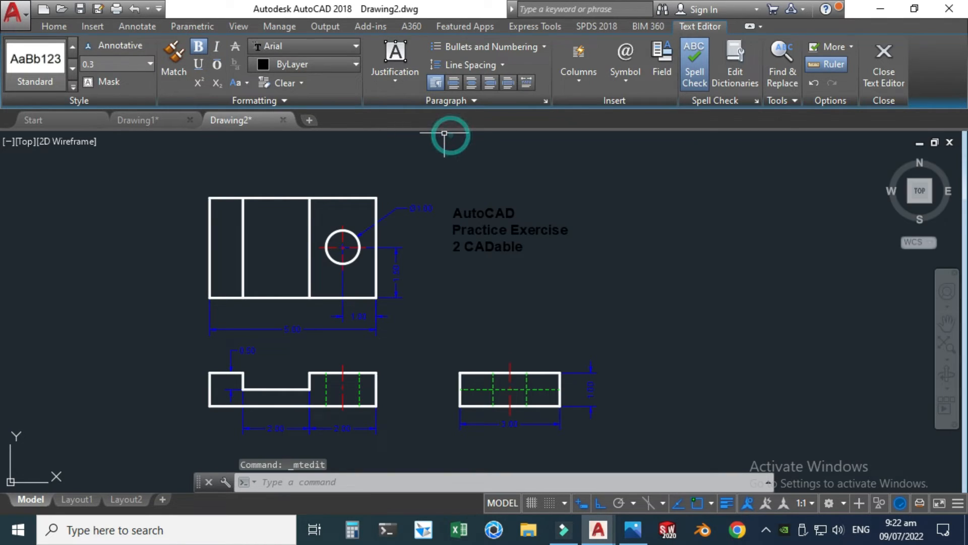
# Step: Widen the bold title's frame slightly so that "AutoCAD Practice" fits on one line and "Exercise 2" on the next
pyautogui.doubleClick(498, 212)
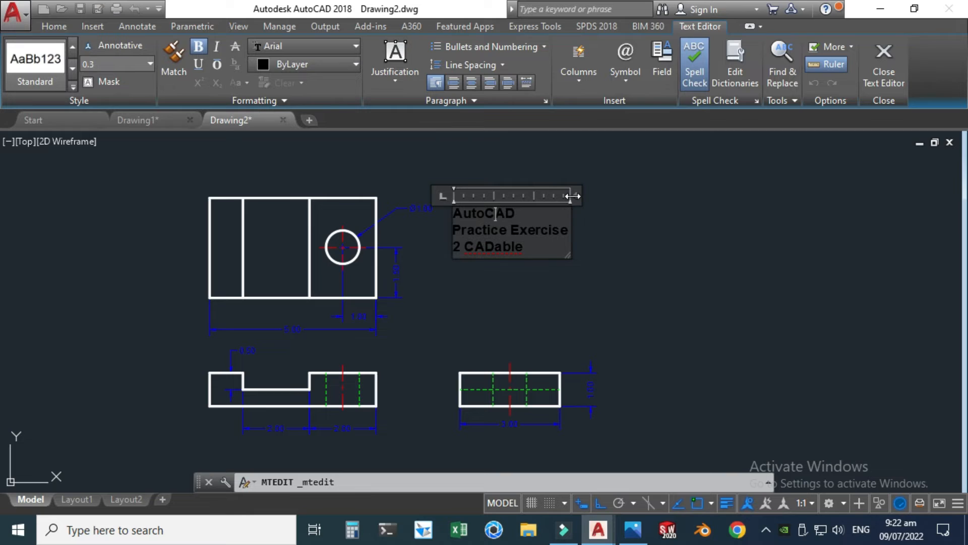
pyautogui.moveTo(572, 197)
pyautogui.mouseDown()
pyautogui.moveTo(588, 197)
pyautogui.moveTo(579, 197)
pyautogui.mouseUp()
pyautogui.rightClick(580, 197)
pyautogui.click(530, 157)
# Step: Turn Ortho off and move the title text about 0.4 units farther from the top view
pyautogui.click(461, 214)
pyautogui.click(456, 205)
pyautogui.press('Escape')
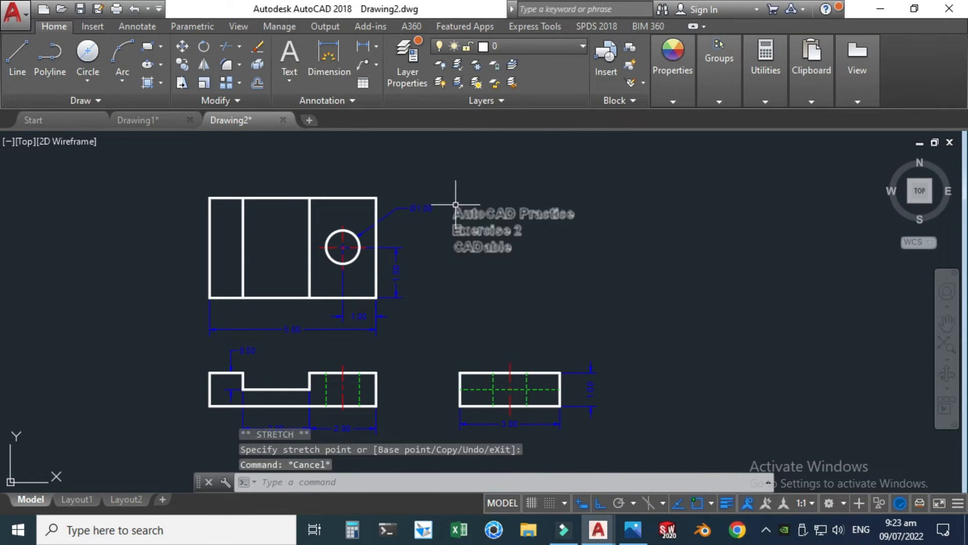
pyautogui.click(456, 204)
pyautogui.click(455, 205)
pyautogui.click(600, 503)
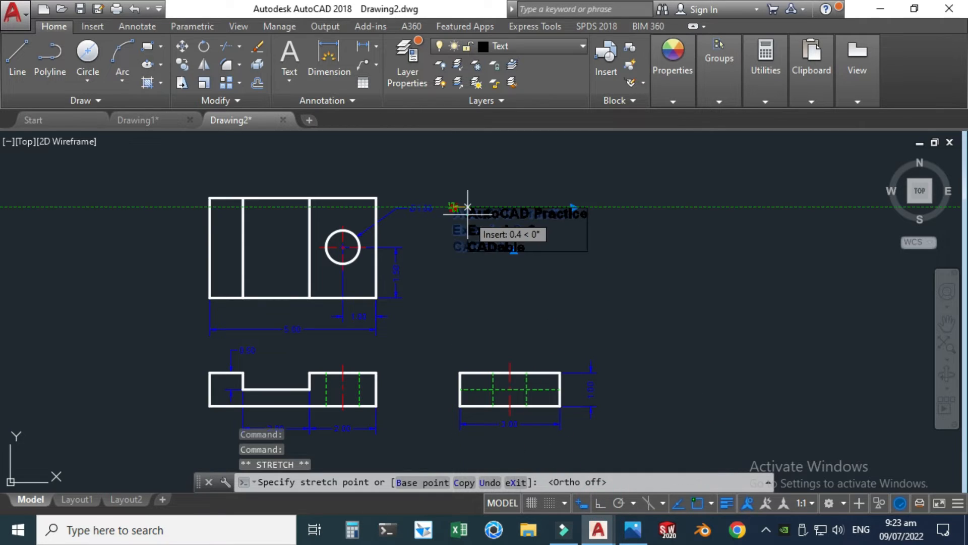
pyautogui.click(468, 214)
pyautogui.press('Escape')
pyautogui.moveTo(360, 375); pyautogui.dragTo(448, 394, button='middle')
pyautogui.scroll(3, 448, 393)
pyautogui.scroll(-3, 408, 313)
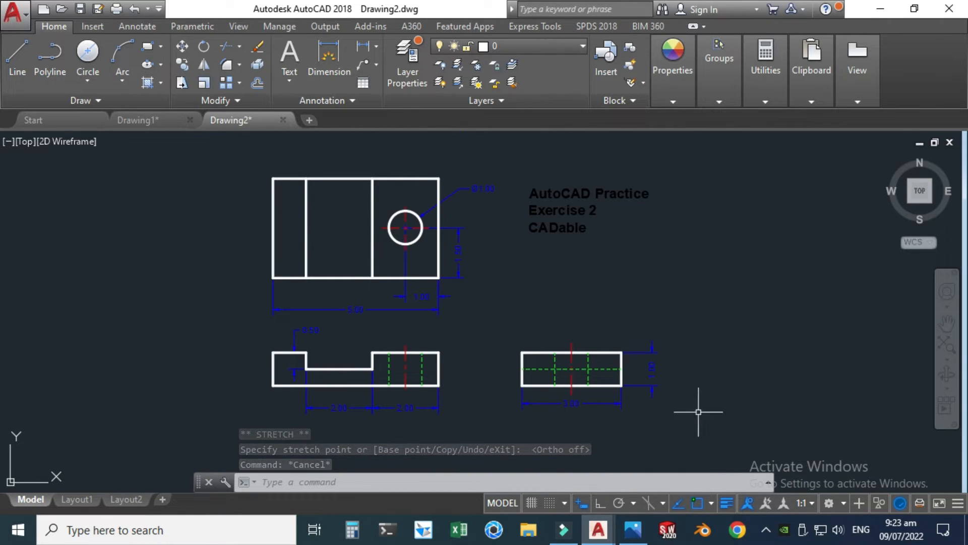
# Step: Switch object snap tracking and the lineweight display off and back on
pyautogui.click(675, 506)
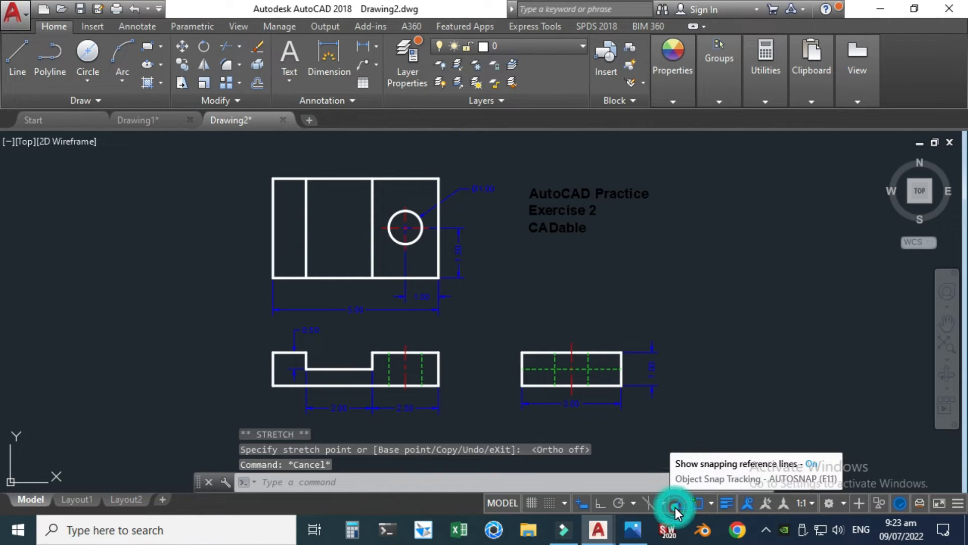
pyautogui.click(676, 505)
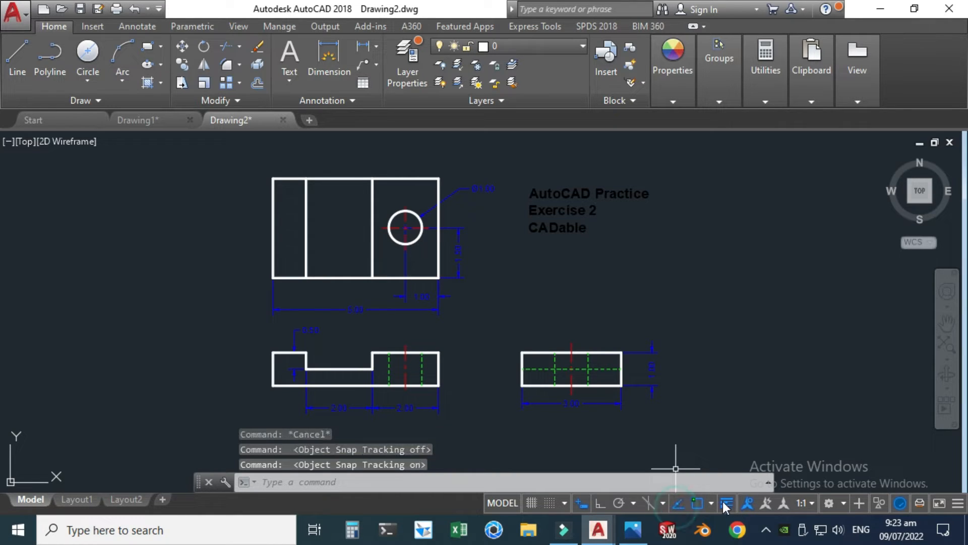
pyautogui.click(731, 503)
pyautogui.click(731, 503)
pyautogui.click(732, 503)
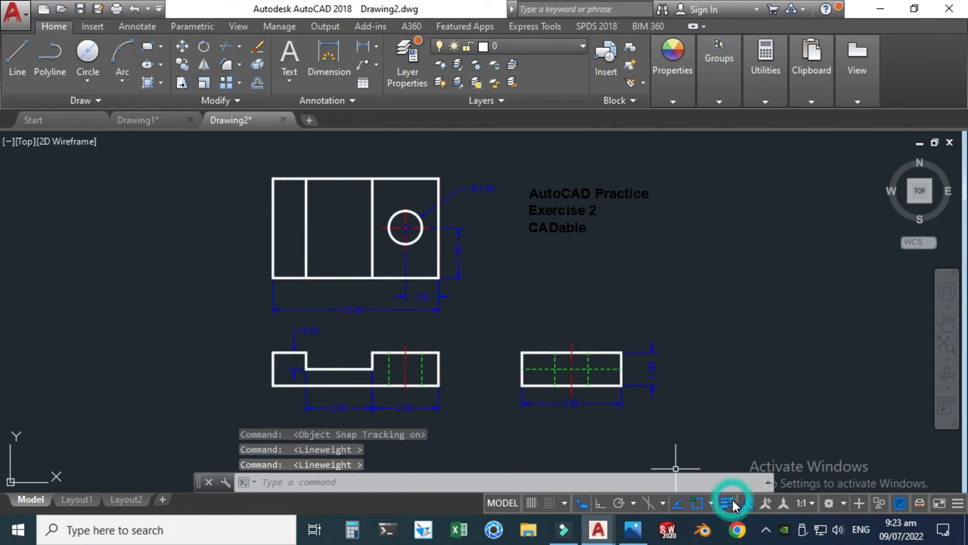
pyautogui.click(732, 503)
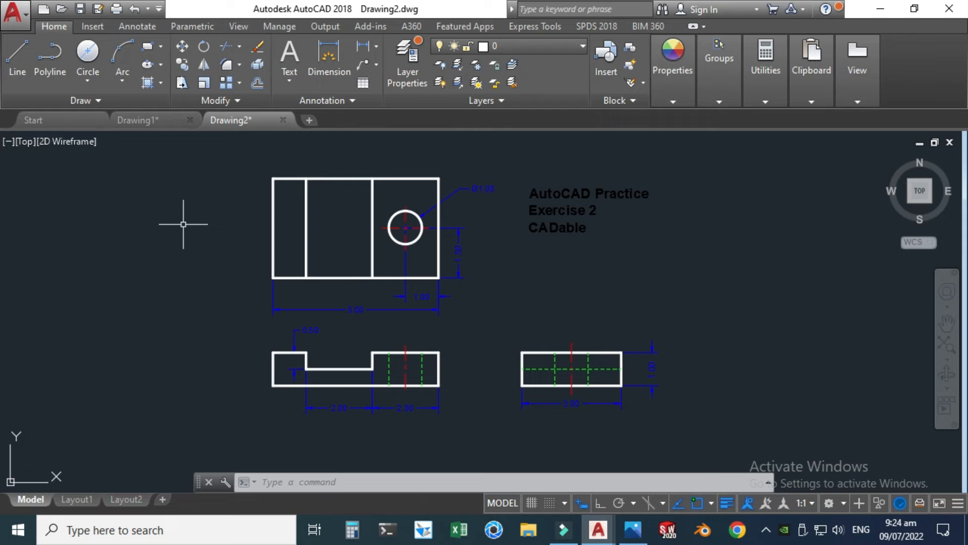
# Step: Start a plot of the drawing with AutoCAD PDF (General Documentation).pc3 as the plotter
pyautogui.hotkey('ctrl', 'p')
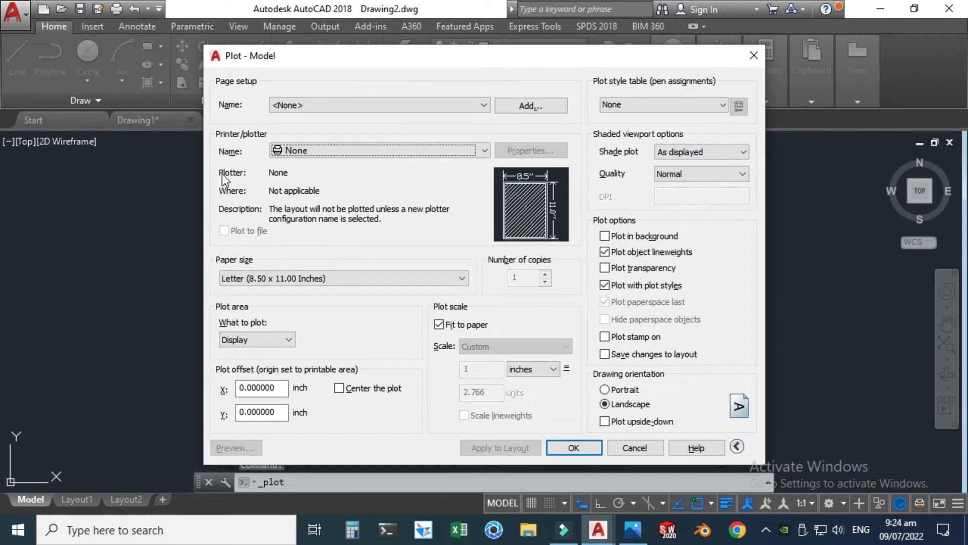
pyautogui.click(314, 151)
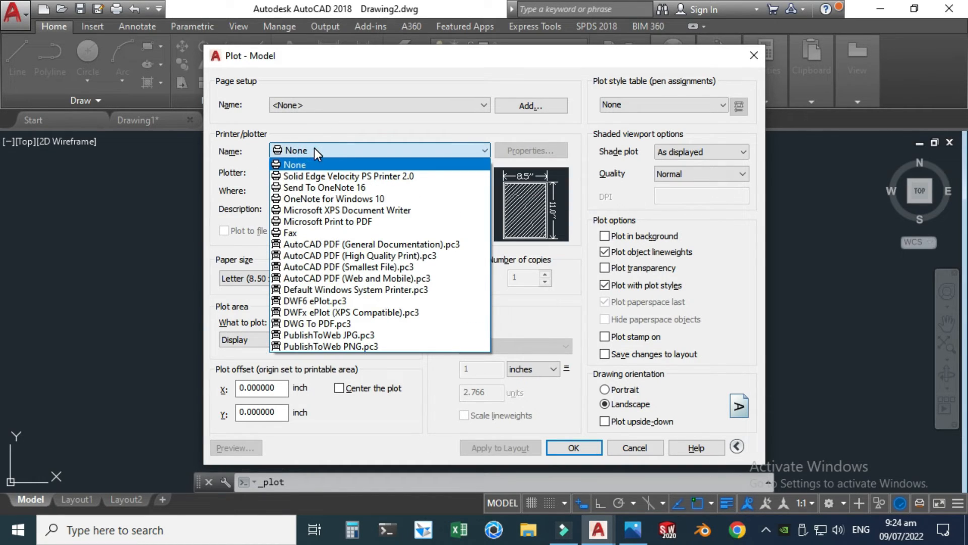
pyautogui.click(316, 245)
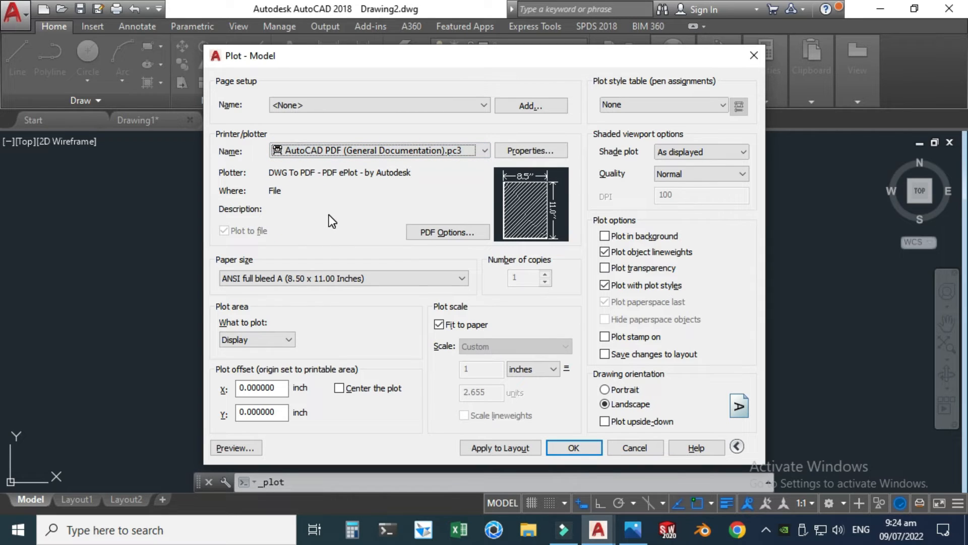
pyautogui.click(447, 323)
pyautogui.click(477, 347)
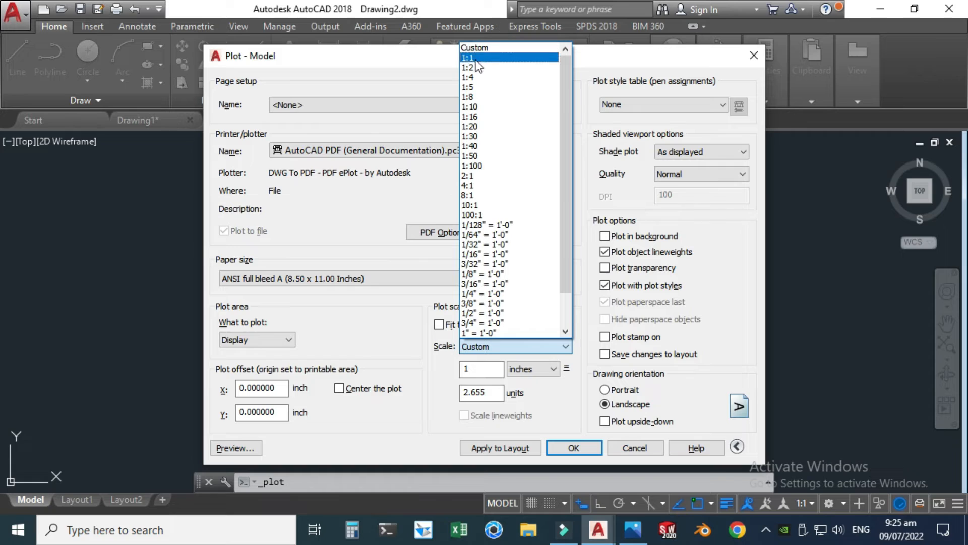
pyautogui.click(446, 58)
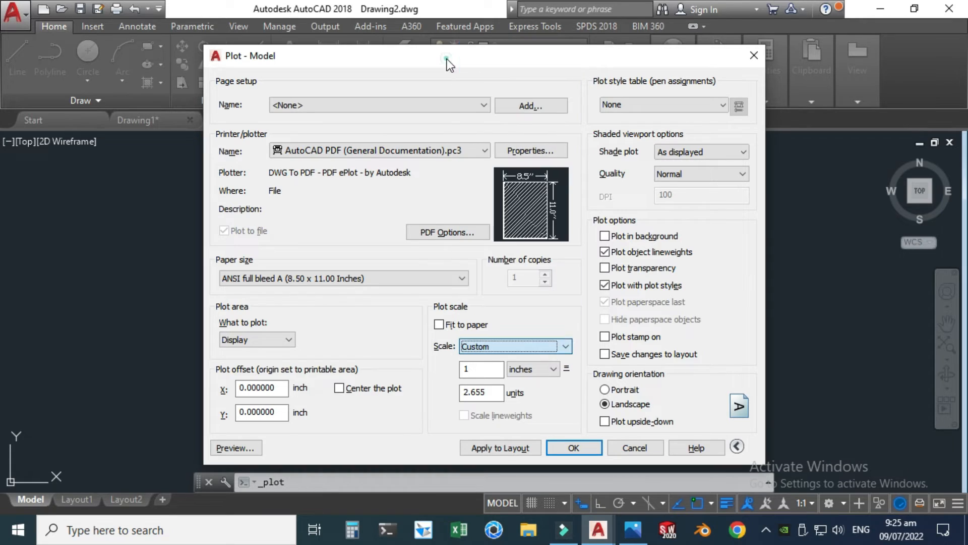
pyautogui.click(456, 327)
# Step: Center the plot and set its area to a window enclosing all three views and the title text
pyautogui.click(347, 388)
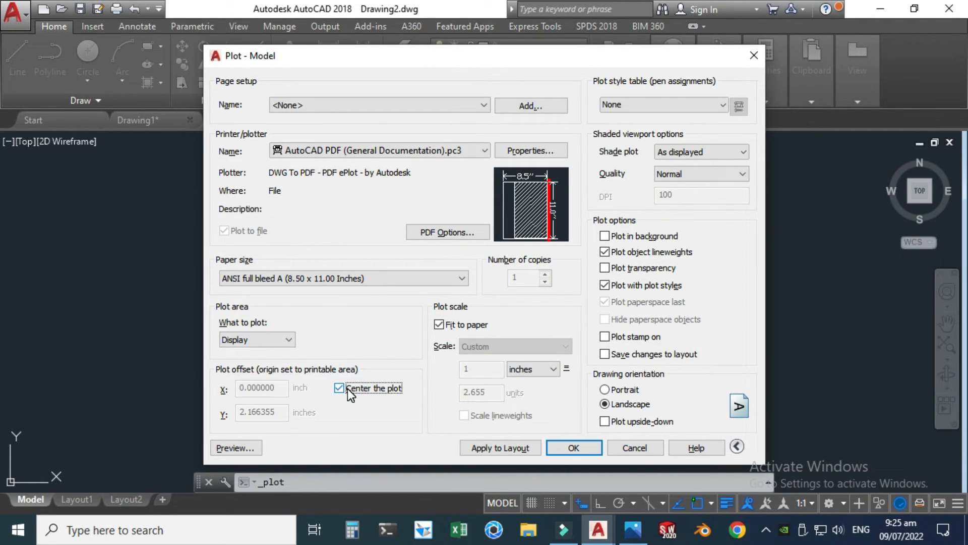
pyautogui.click(274, 338)
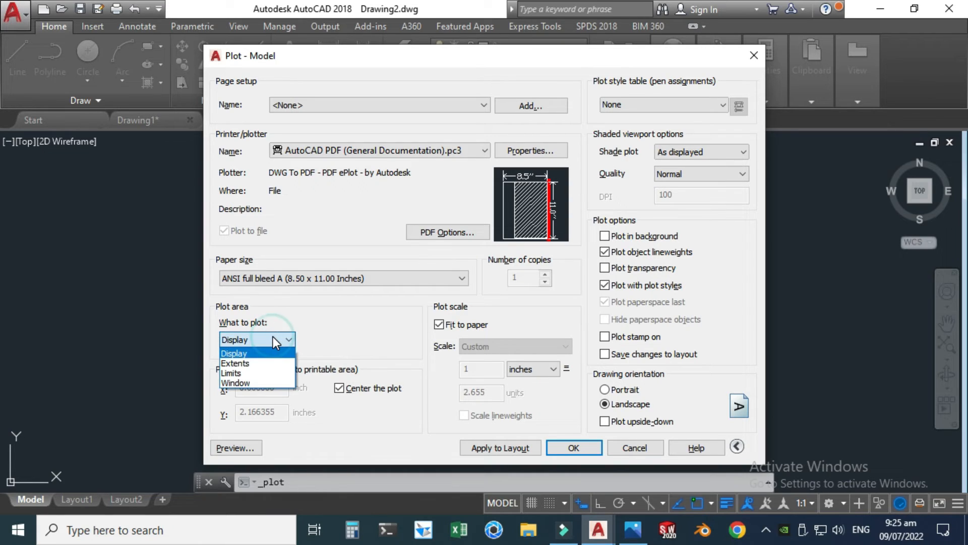
pyautogui.click(237, 383)
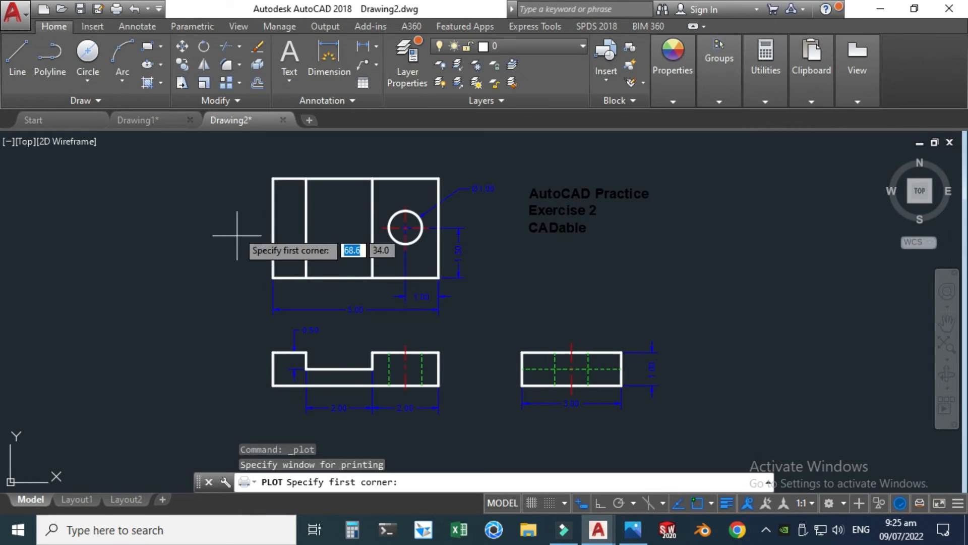
pyautogui.click(255, 153)
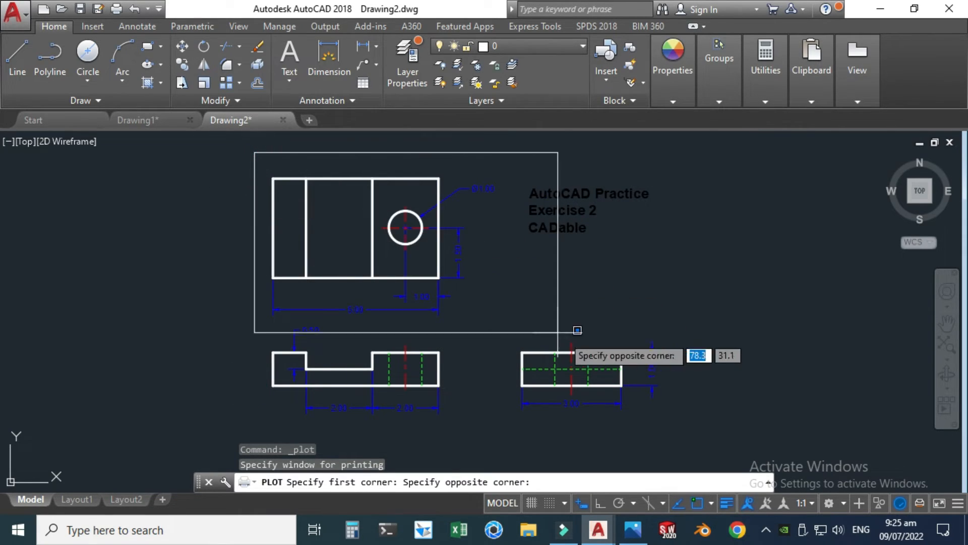
pyautogui.click(682, 417)
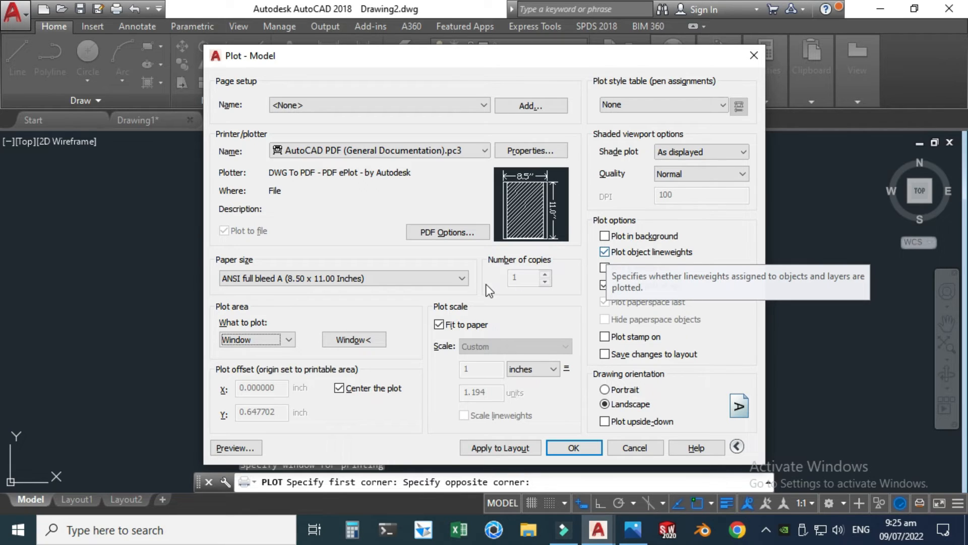
# Step: Preview the plot and look through the available paper sizes
pyautogui.click(237, 447)
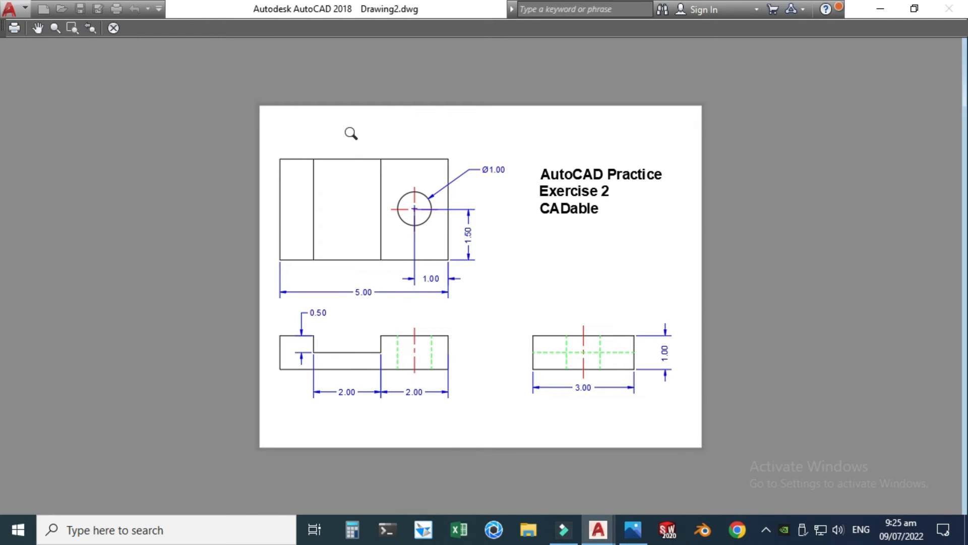
pyautogui.press('Escape')
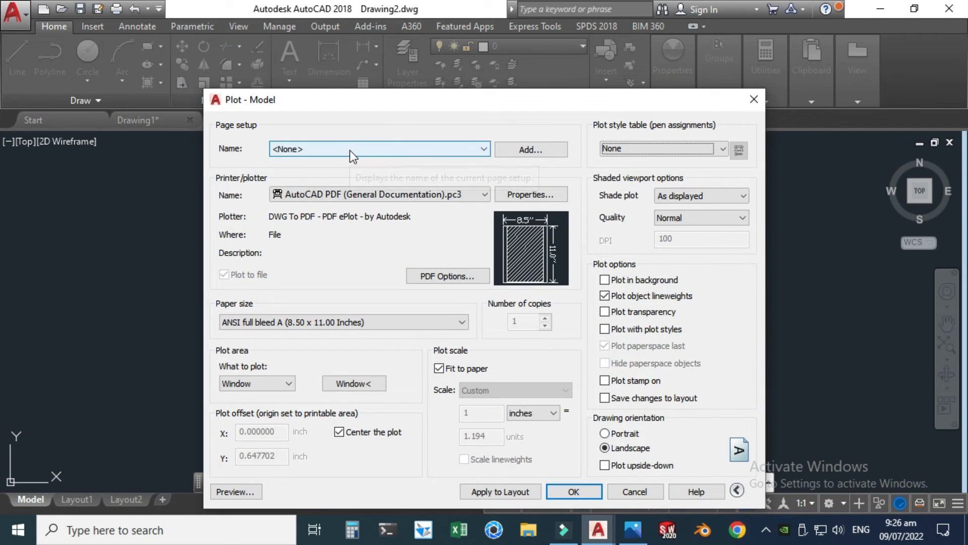
pyautogui.click(378, 322)
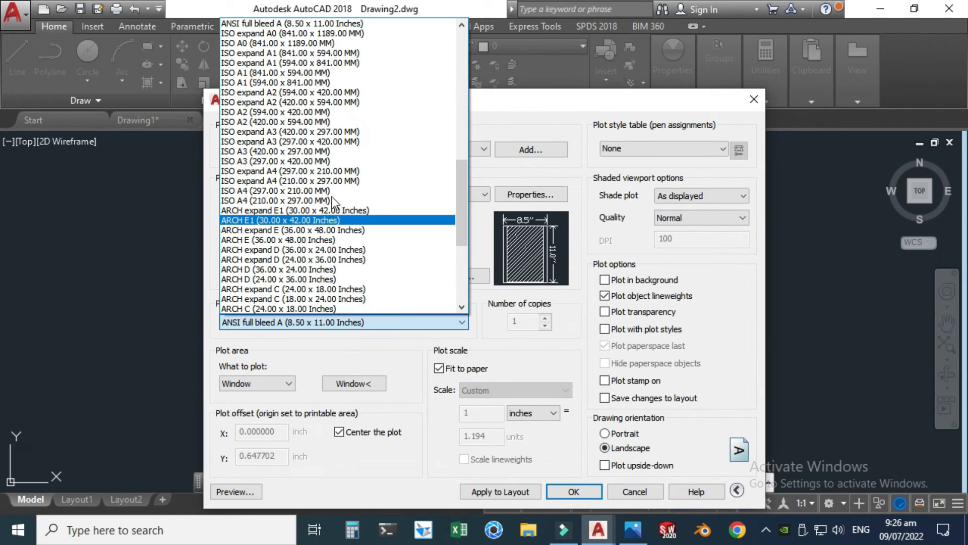
pyautogui.click(501, 112)
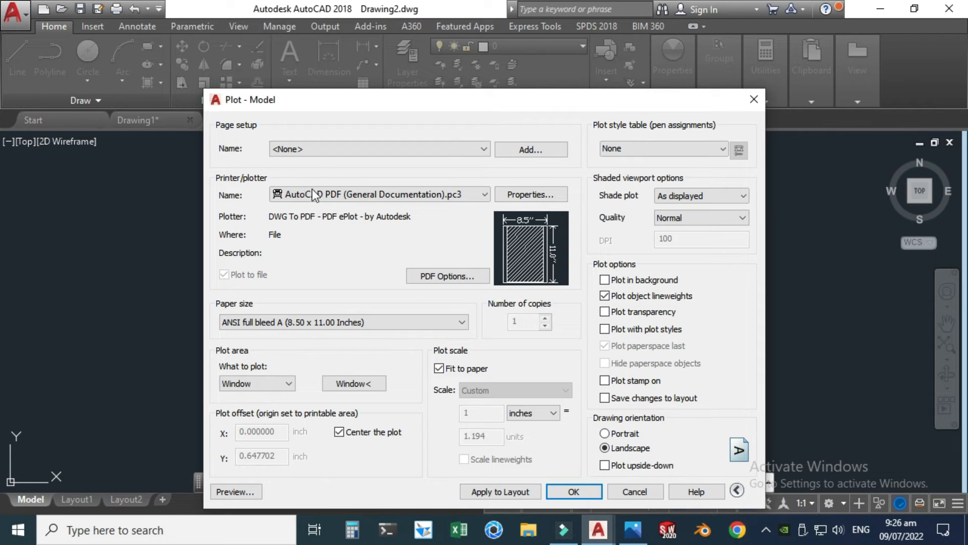
# Step: Plot the drawing to a PDF file named "Autocad Practice Exercise 2" on the Desktop
pyautogui.click(571, 493)
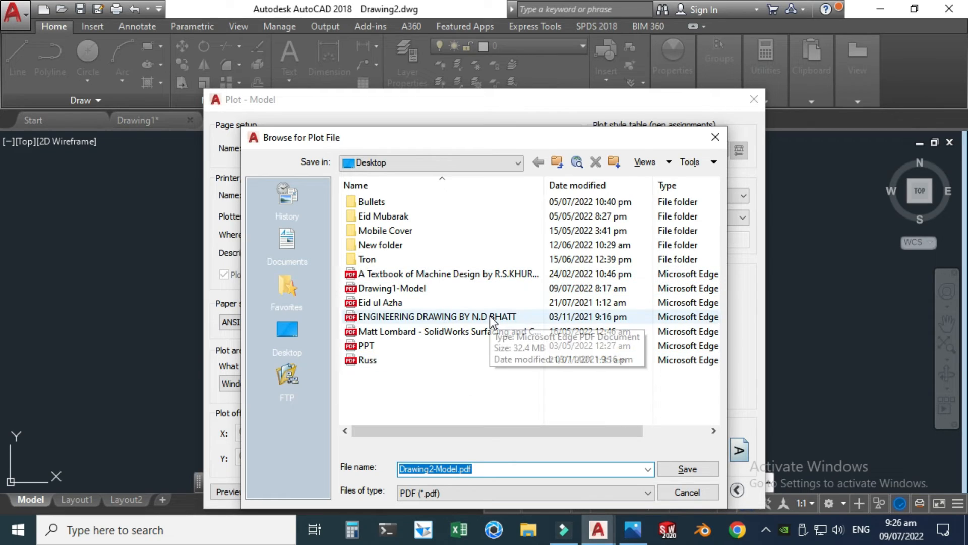
pyautogui.press('BackSpace')
pyautogui.write('a')
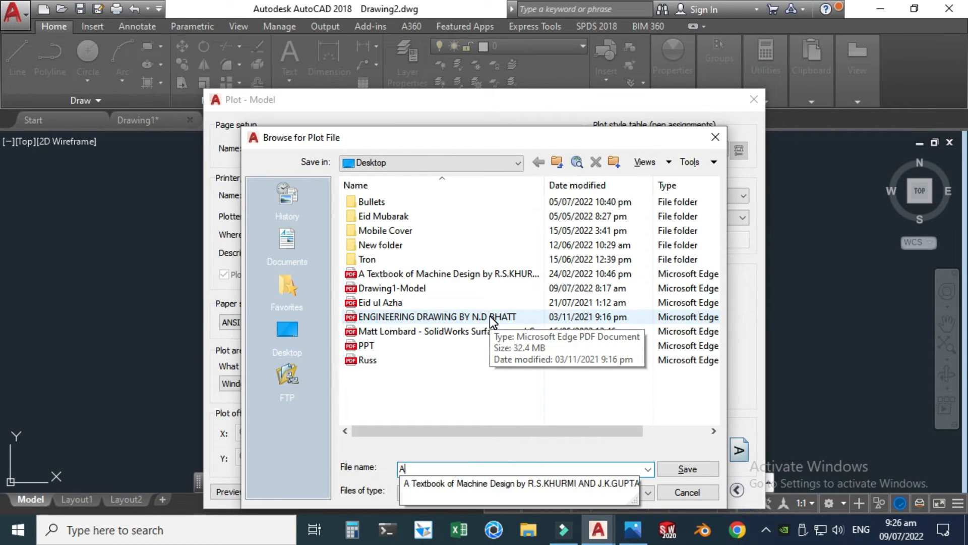
pyautogui.press('BackSpace')
pyautogui.write('Autocad ')
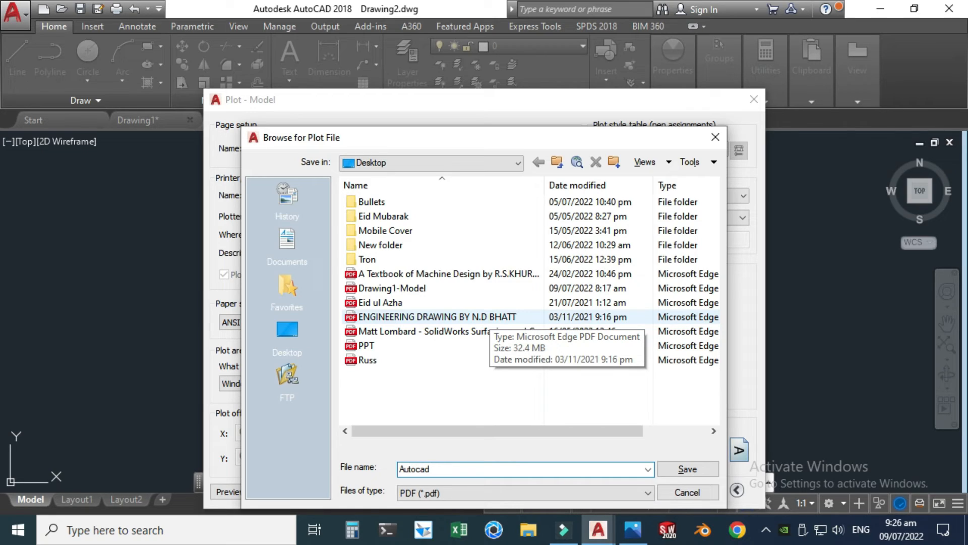
pyautogui.write('Practice Er')
pyautogui.write('ercise 2')
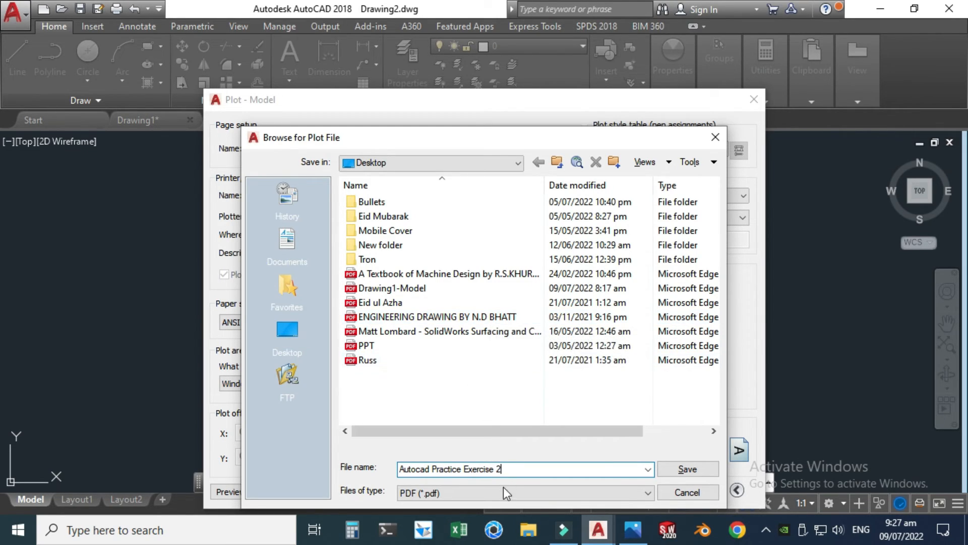
pyautogui.click(452, 491)
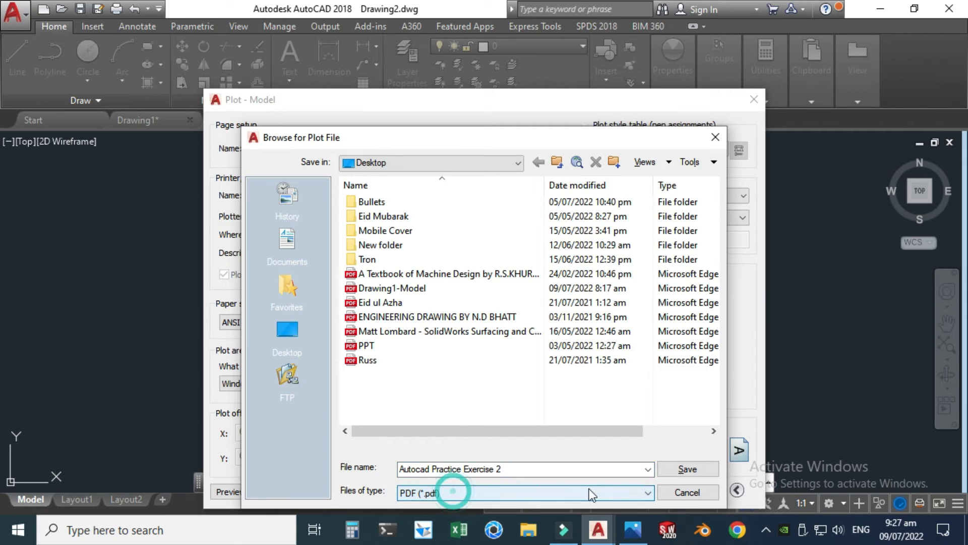
pyautogui.click(679, 466)
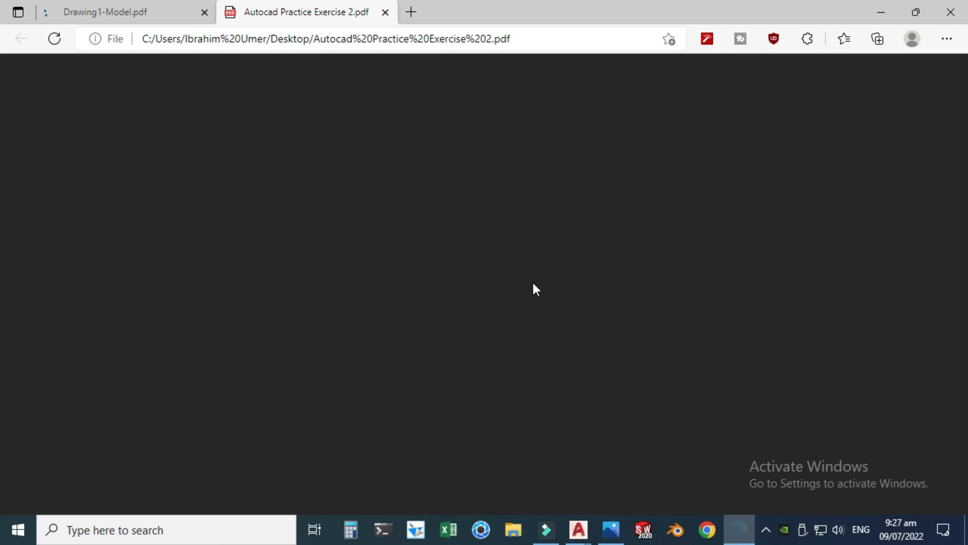
# Step: Examine the plotted PDF in the browser, checking all three views, their dimensions and the title text
pyautogui.scroll(-3, 438, 250)
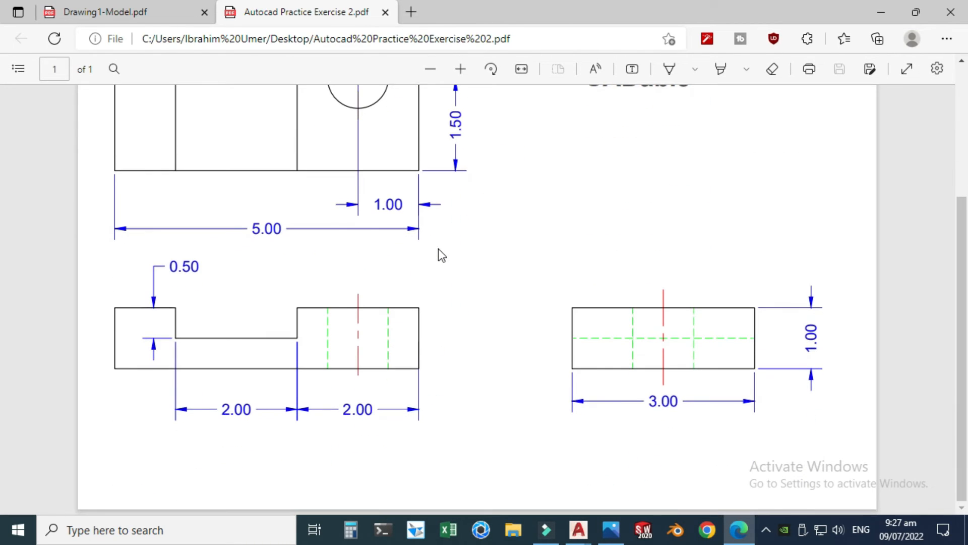
pyautogui.scroll(3, 438, 252)
pyautogui.scroll(-3, 417, 231)
pyautogui.scroll(3, 413, 252)
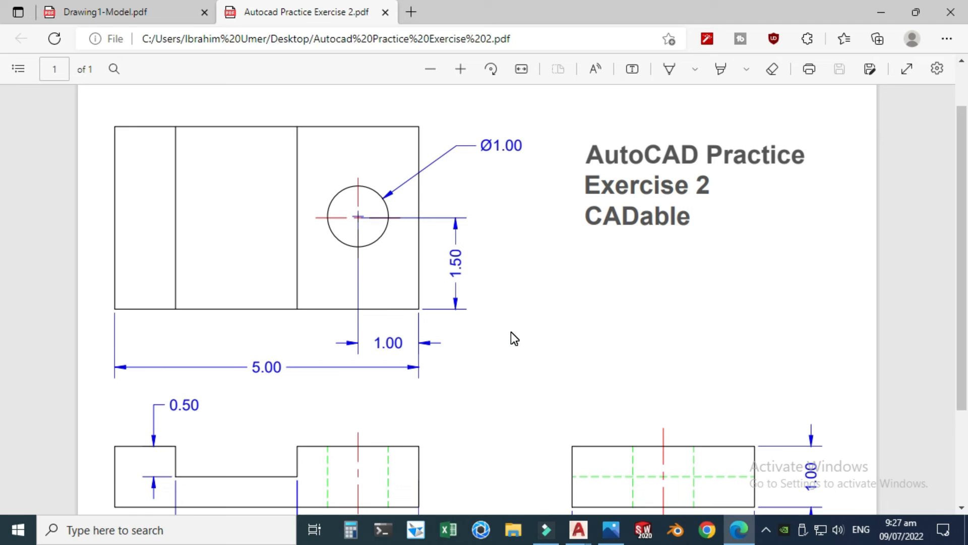
pyautogui.keyDown('ctrl'); pyautogui.scroll(-2, 511, 333); pyautogui.keyUp('ctrl')
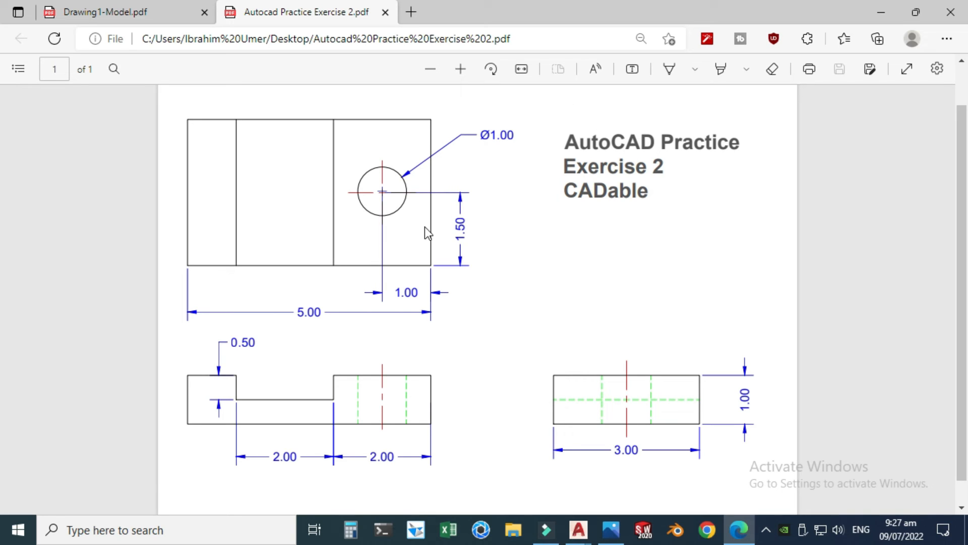
# Step: Switch back to Drawing2.dwg in AutoCAD and review its list of layers without changing the current layer
pyautogui.moveTo(578, 527)
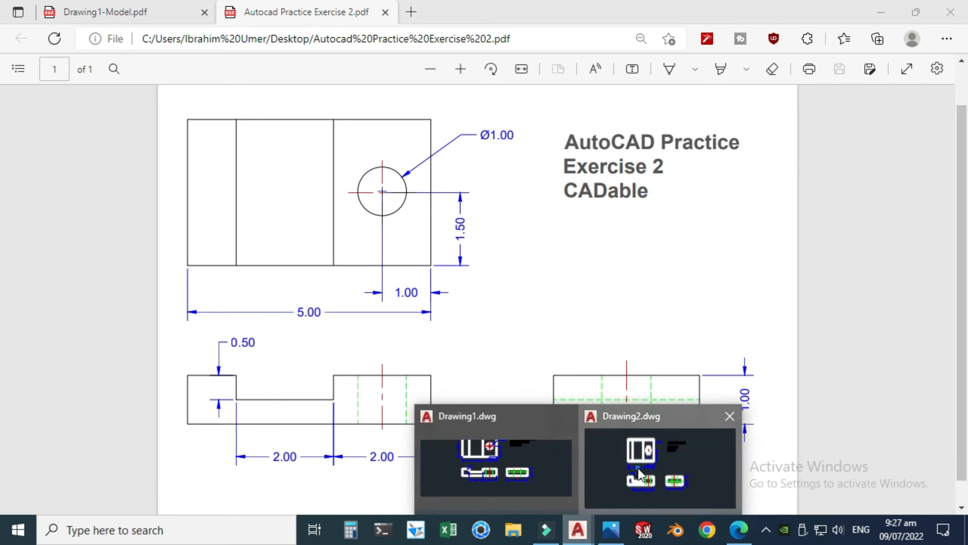
pyautogui.click(637, 469)
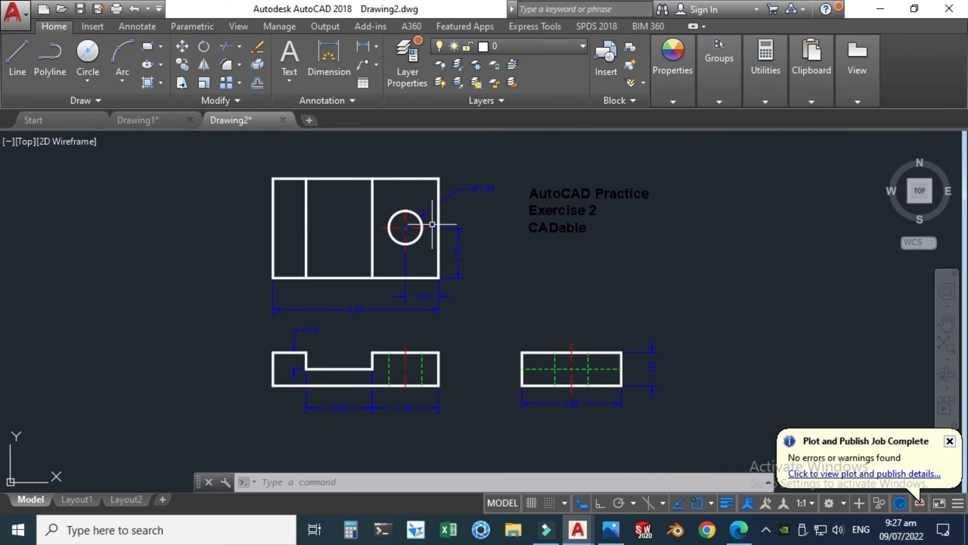
pyautogui.click(517, 44)
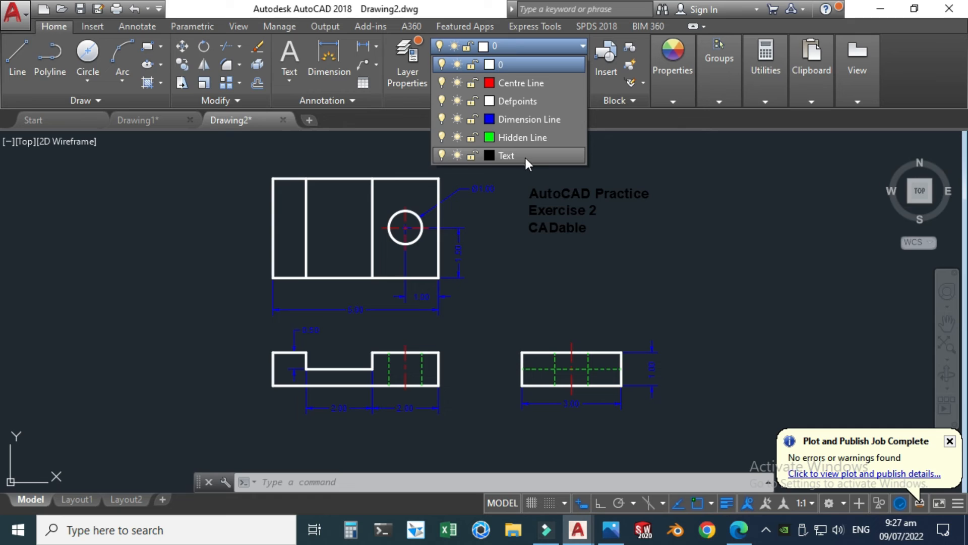
pyautogui.click(658, 225)
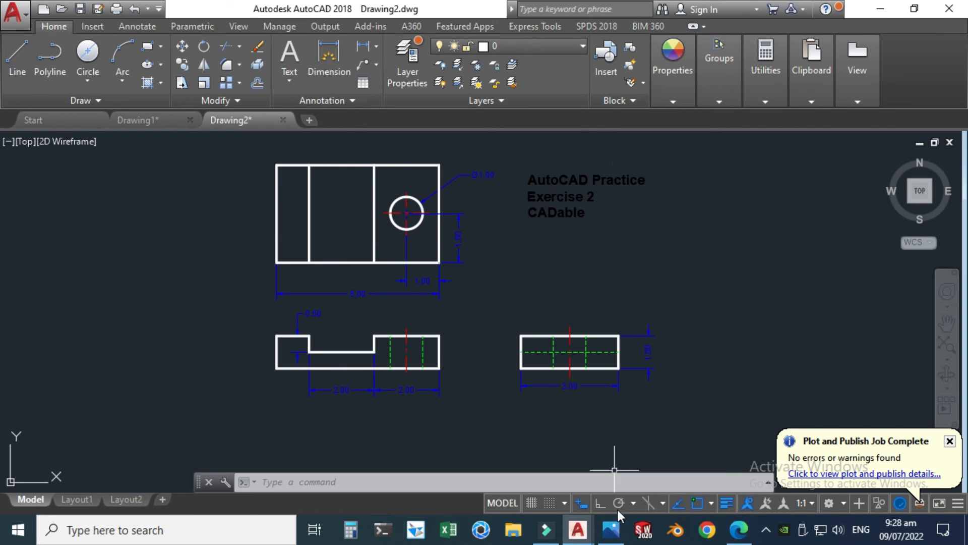
# Step: Switch to the image viewer and check the isometric reference drawing Autocad Practice.PNG
pyautogui.click(611, 529)
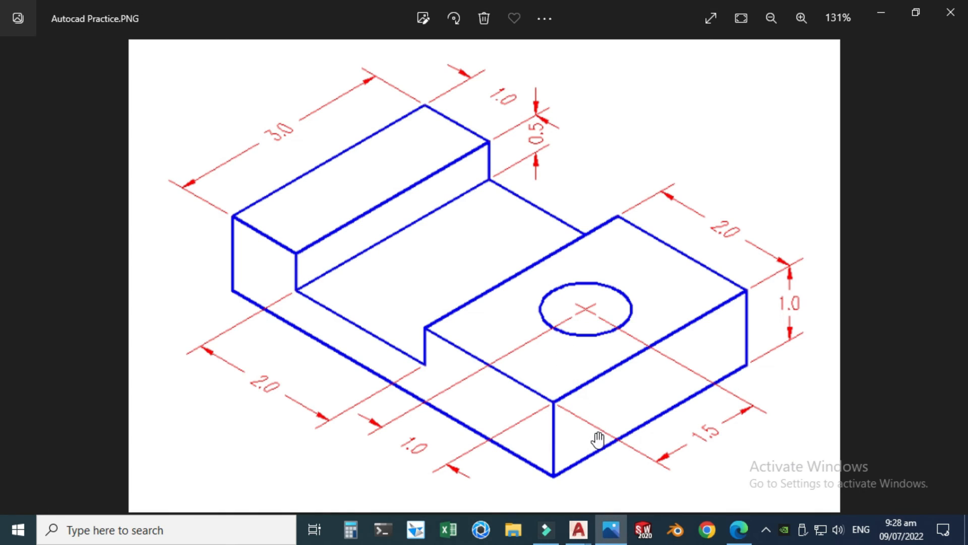
pyautogui.moveTo(587, 530)
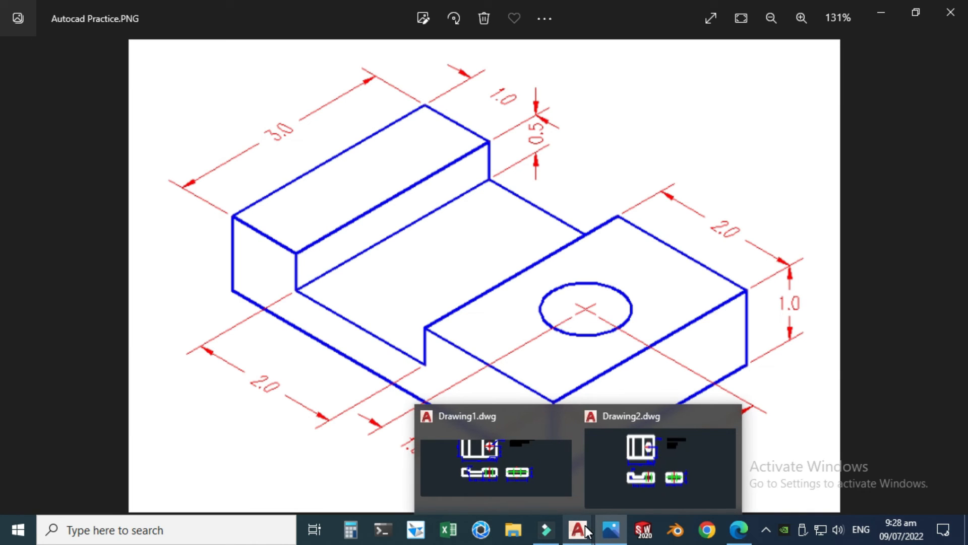